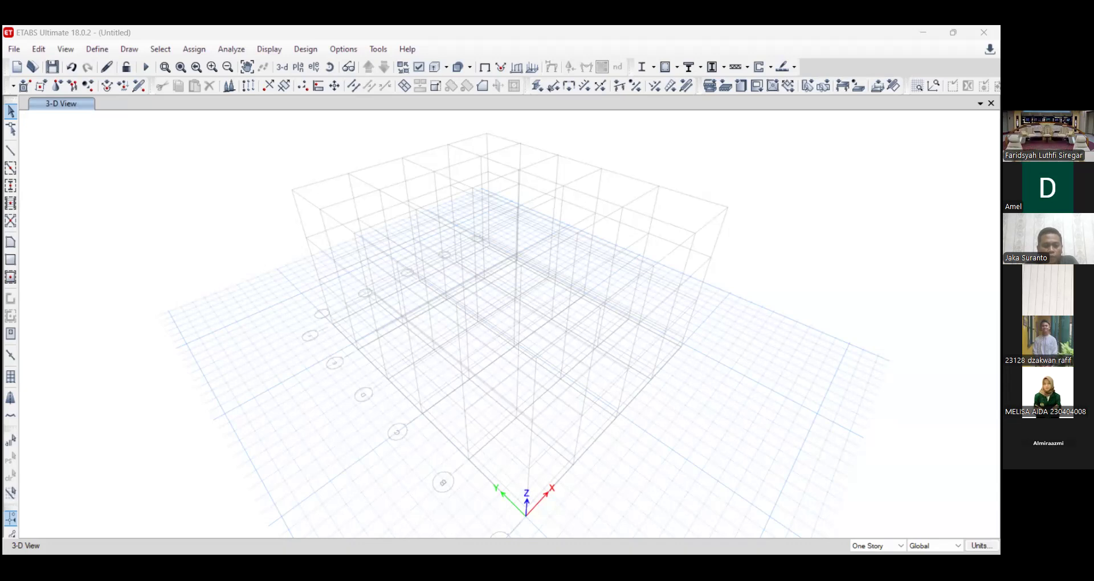
- Save the model as an ETABS model file named SBB - KELOMPOK 6 in the ETABS - SBB folder on drive D
left_click(53, 69)
scroll(202, 188, "down", 3)
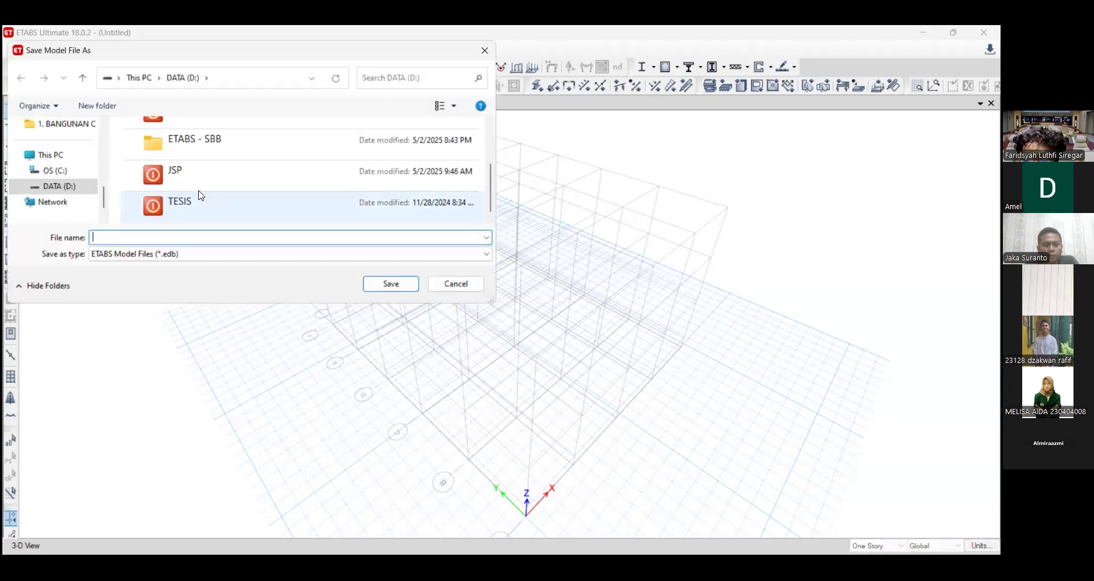
double_click(212, 157)
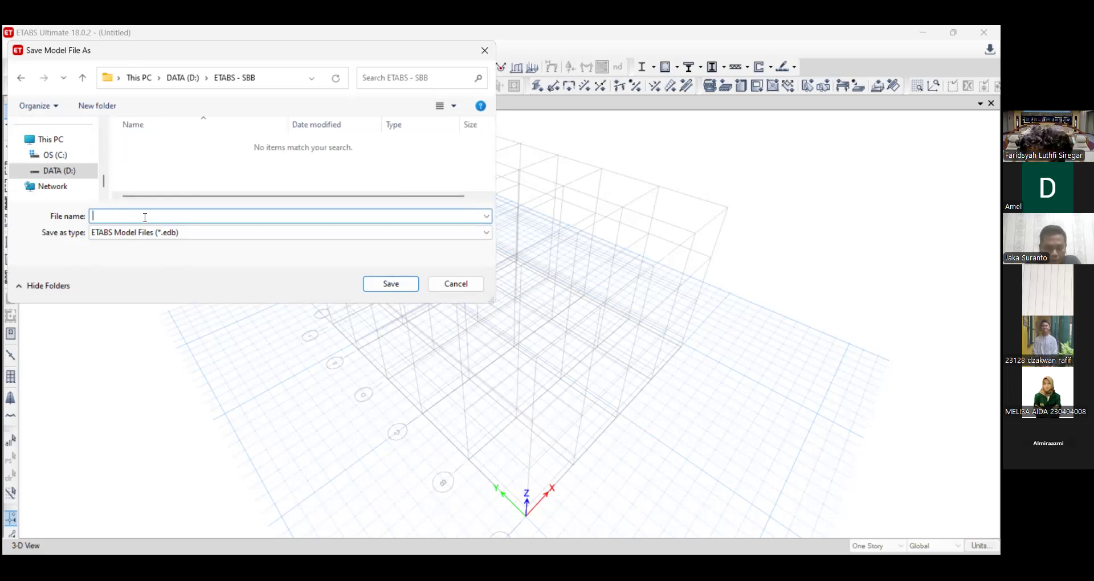
type("SBB")
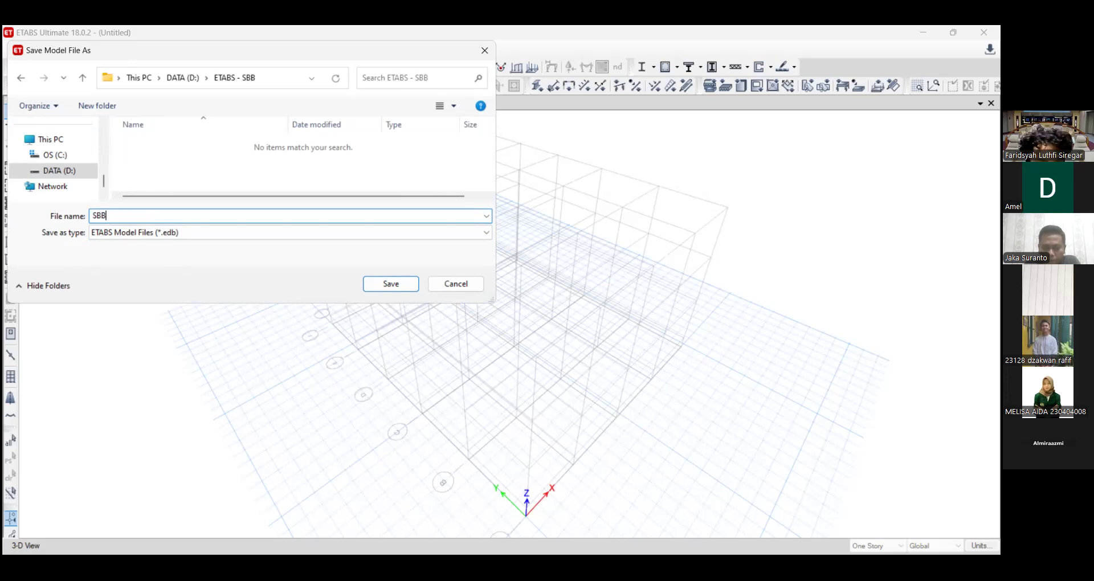
type(" - K")
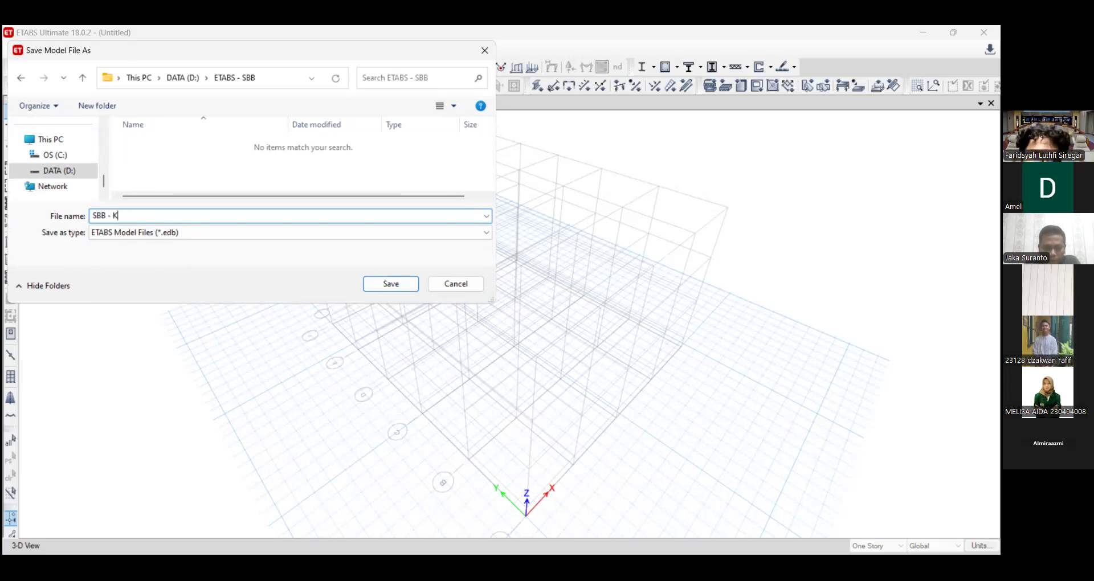
type("ELOMPK")
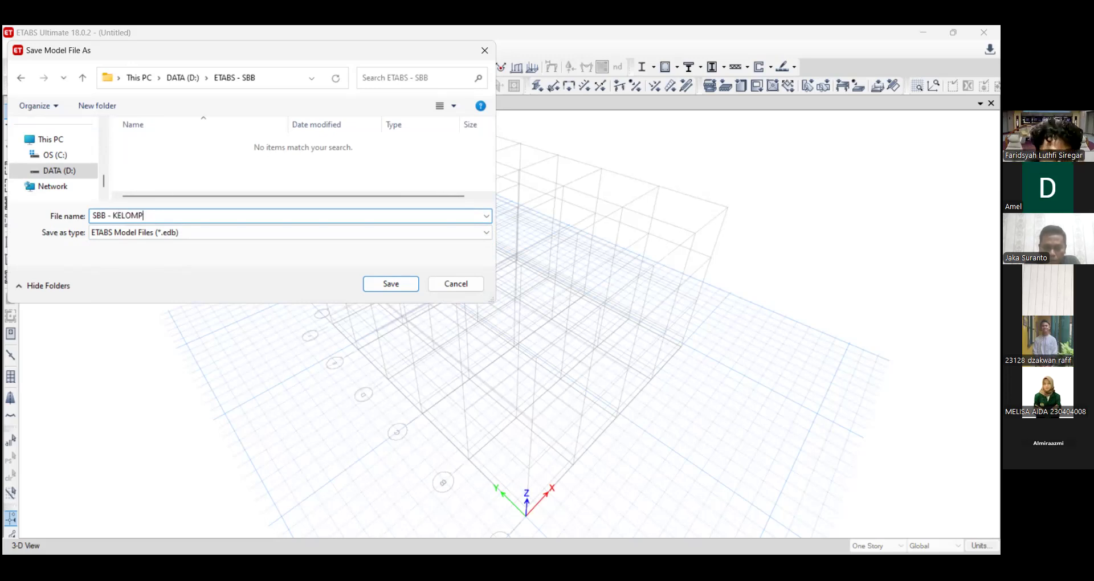
key("BackSpace")
key("BackSpace")
type("POK")
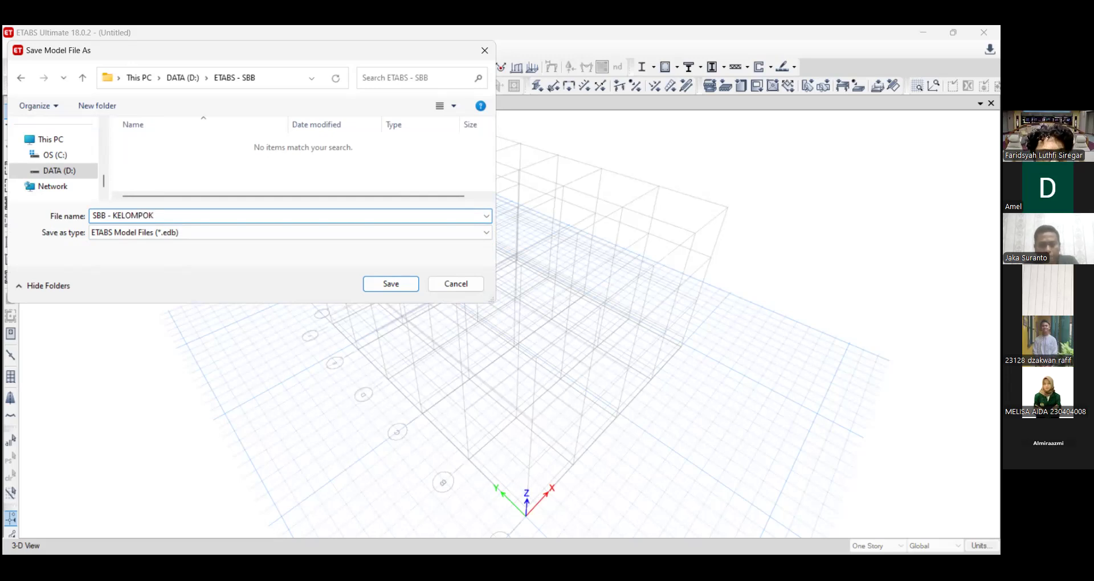
type(" 6")
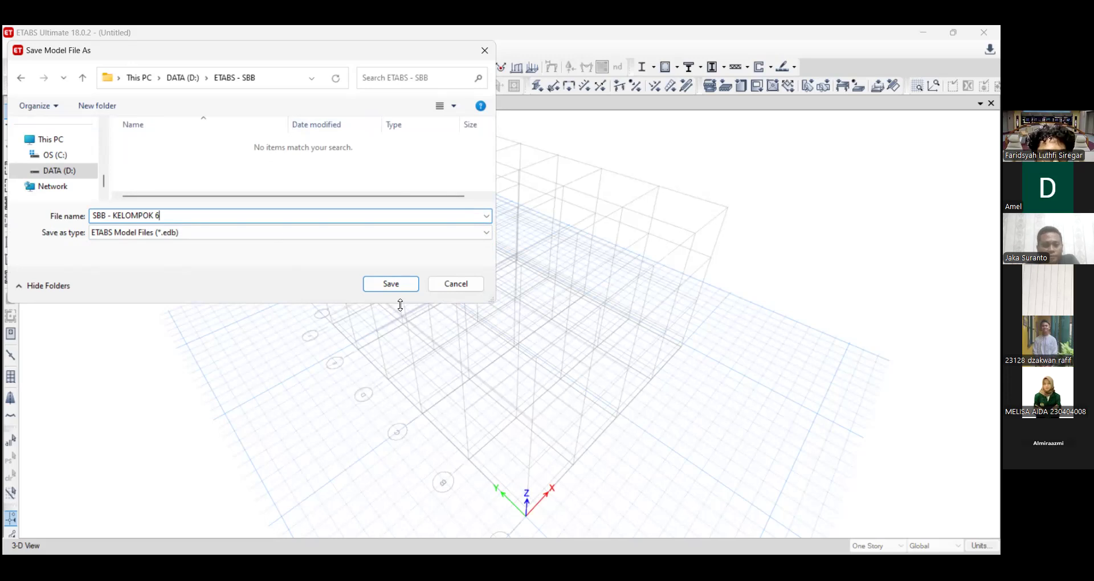
left_click(408, 233)
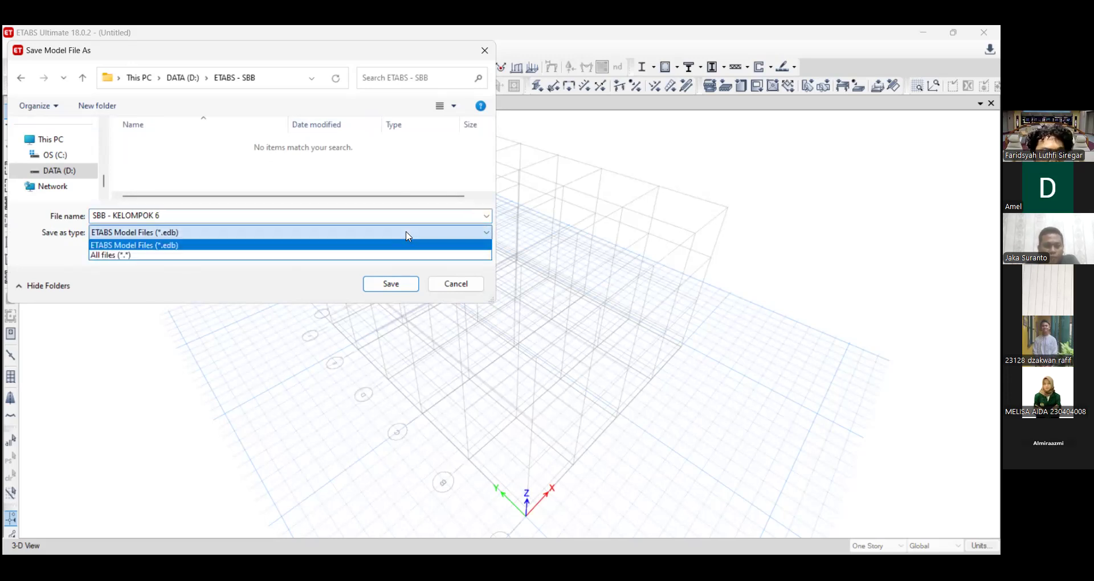
left_click(182, 232)
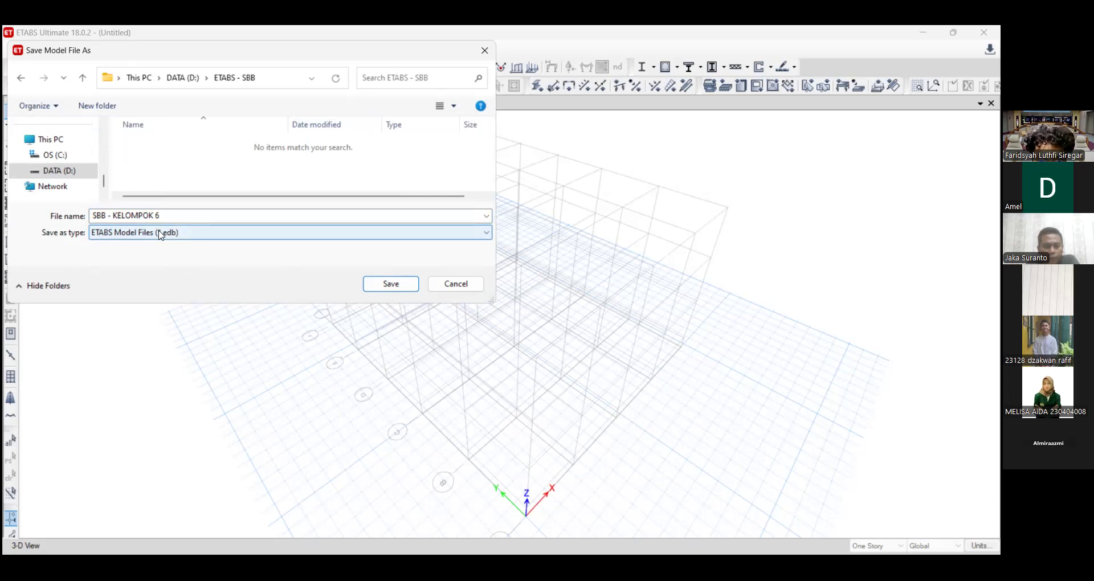
left_click(389, 286)
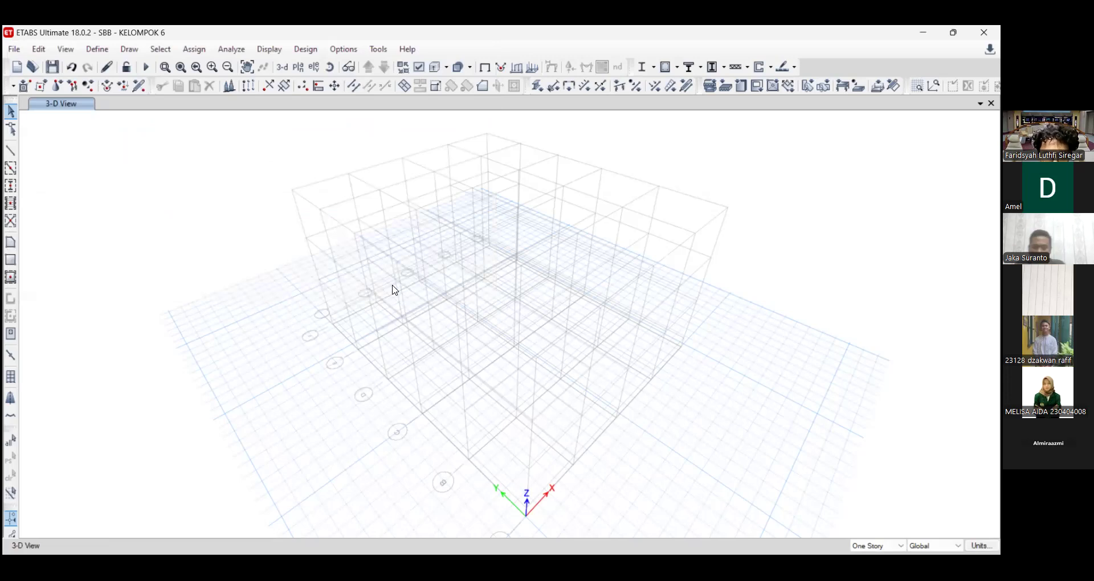
scroll(281, 285, "down", 3)
scroll(485, 319, "up", 5)
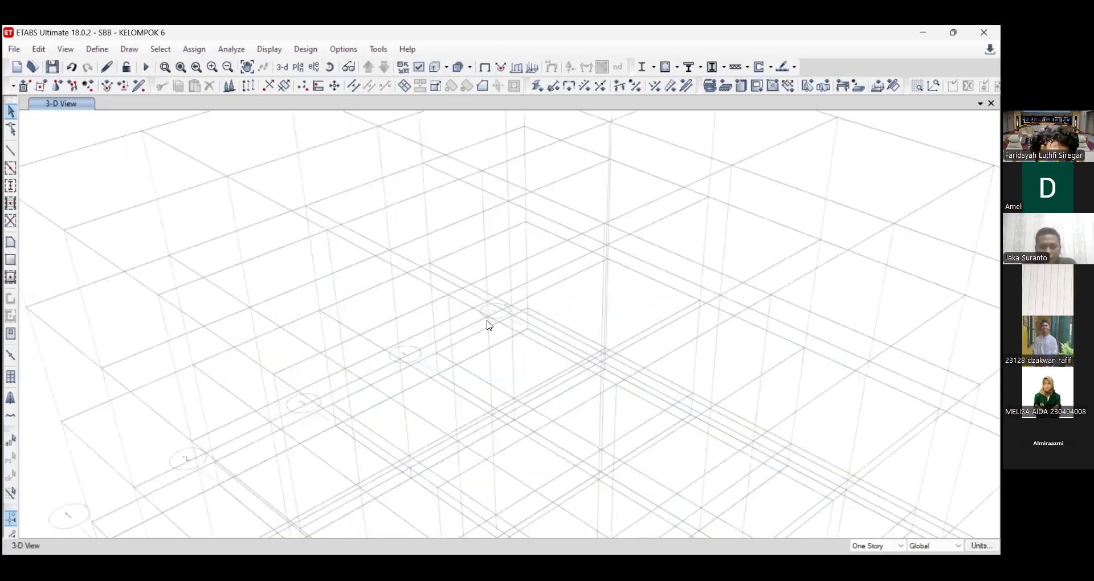
scroll(473, 293, "down", 3)
scroll(466, 282, "up", 2)
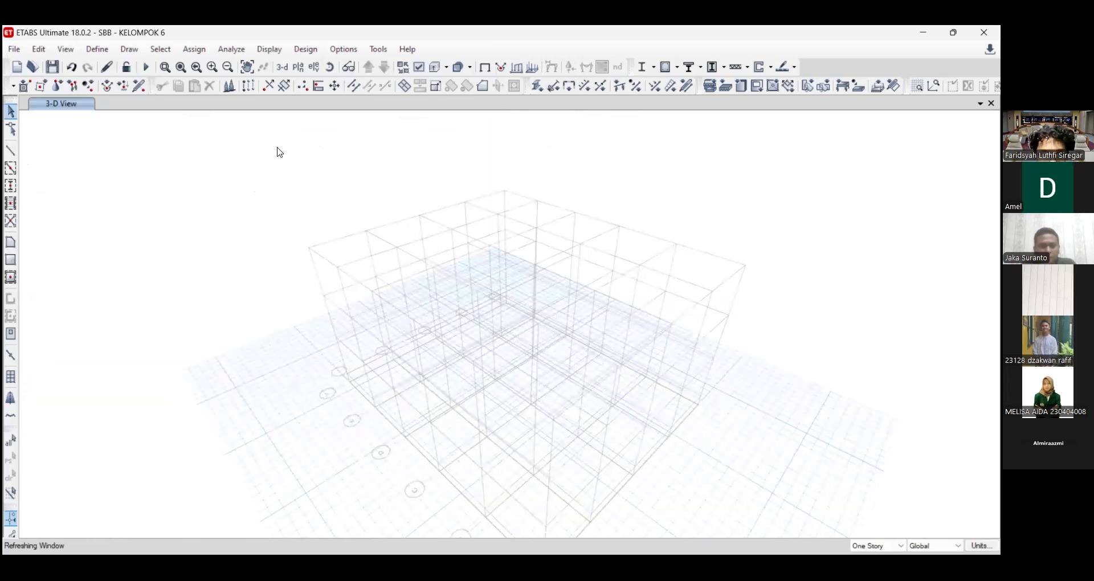
left_click(247, 68)
left_click_drag(383, 386, 446, 371)
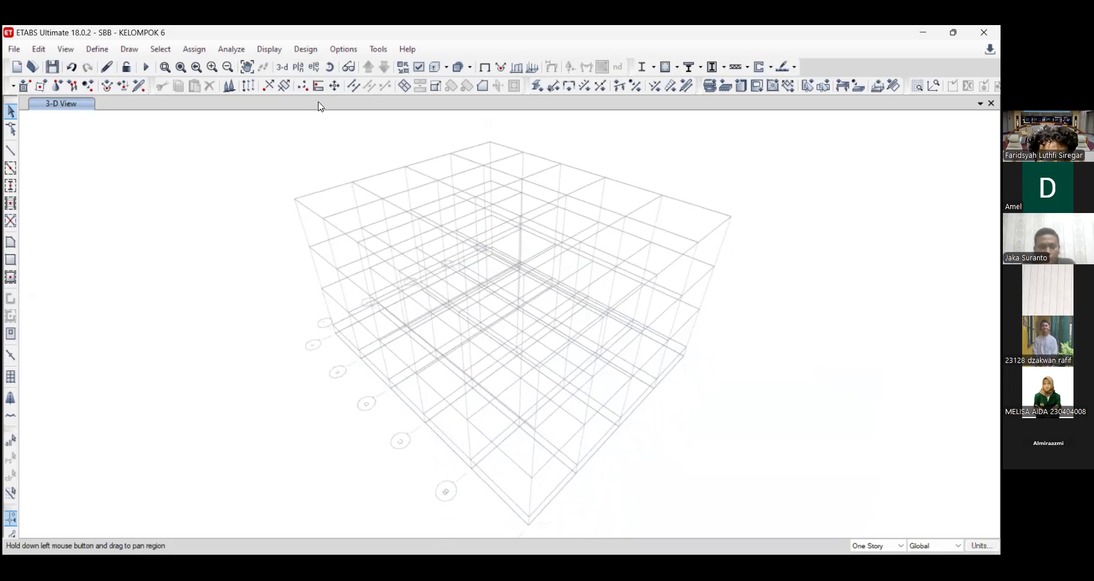
left_click(230, 70)
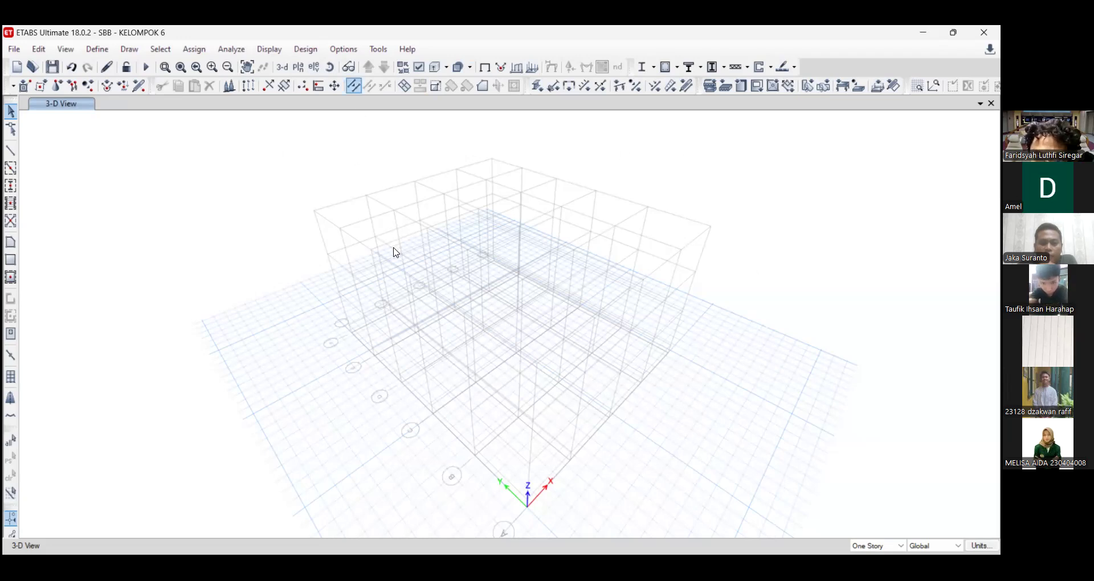
left_click(345, 54)
mouse_move(472, 177)
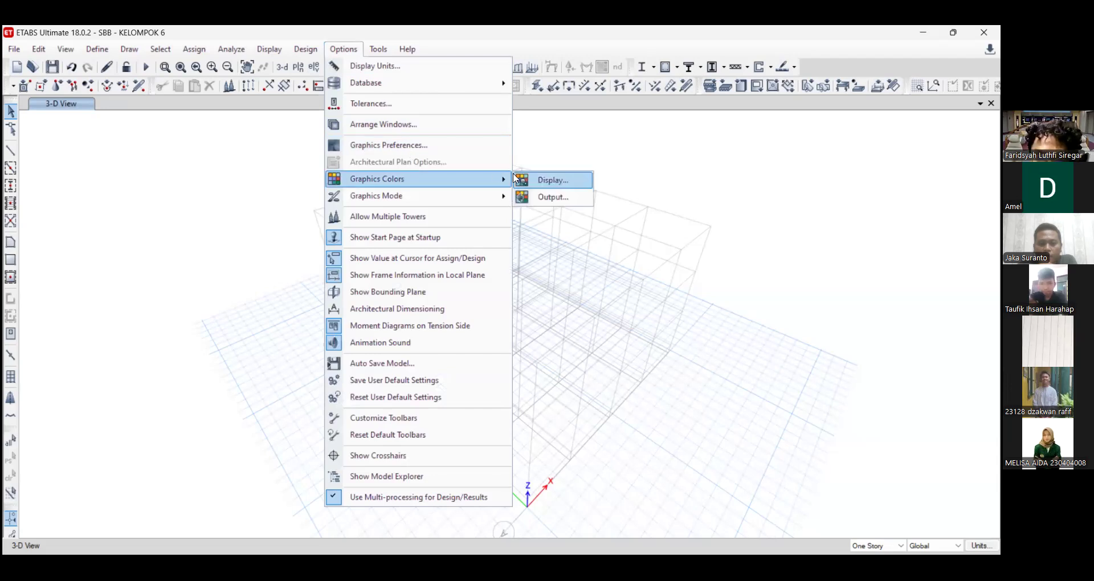
left_click(551, 180)
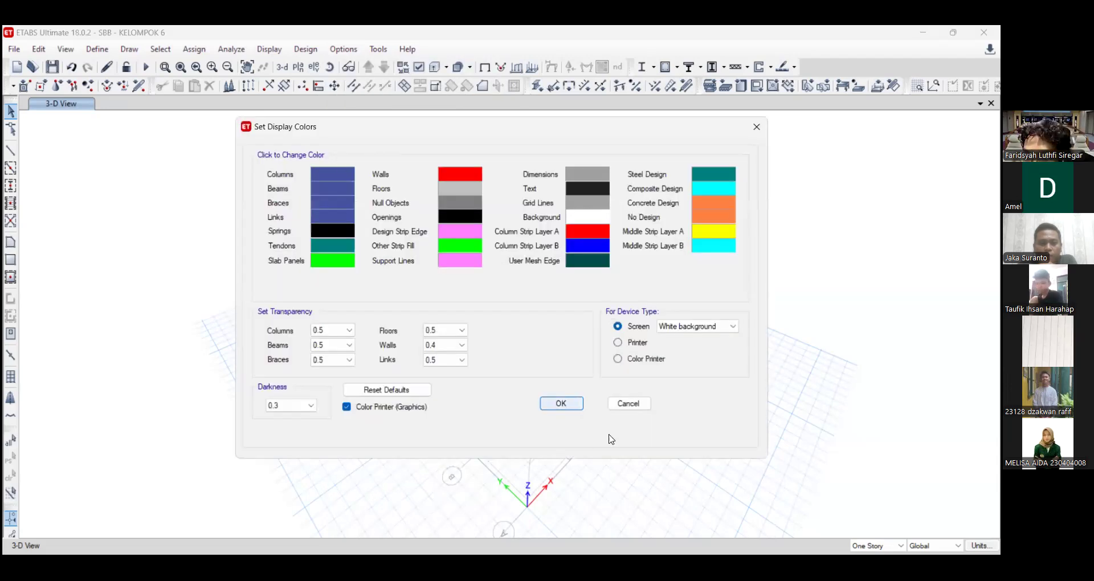
left_click(627, 403)
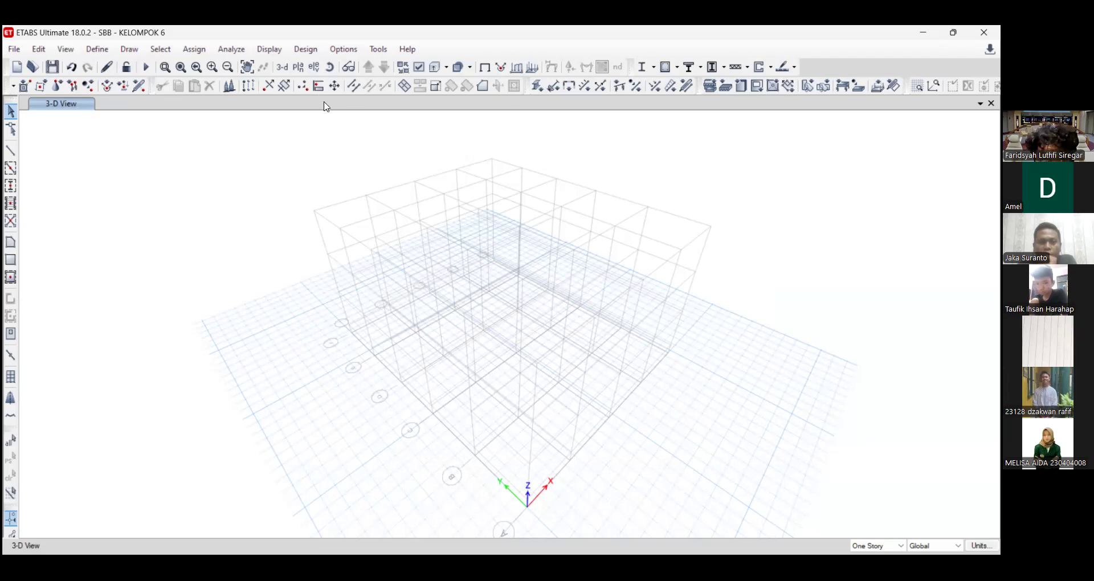
- Change the screen display colors of the model view to a black background
left_click(343, 49)
mouse_move(410, 179)
left_click(564, 179)
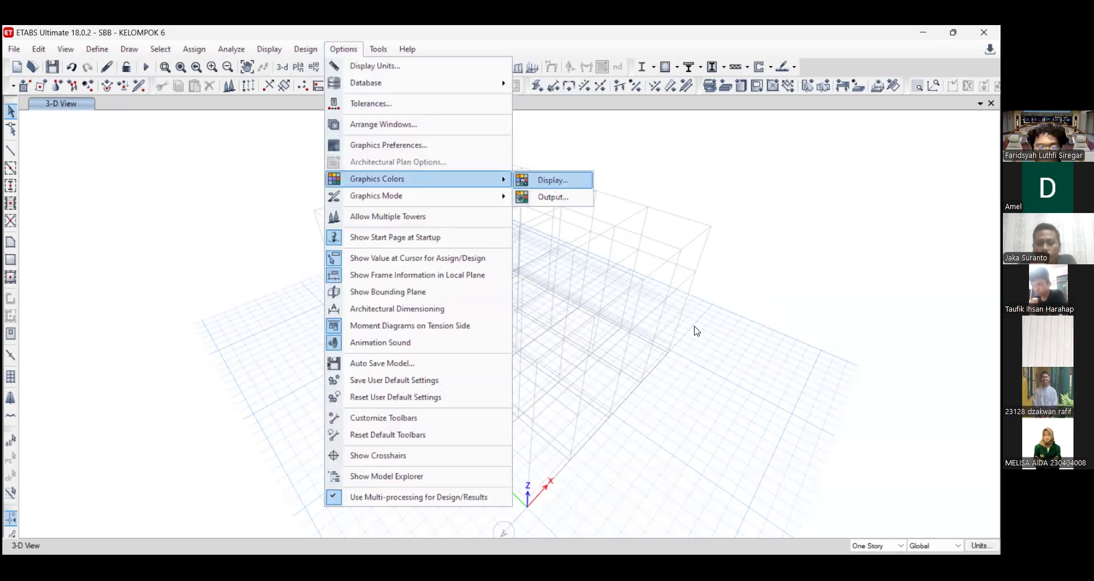
left_click(695, 327)
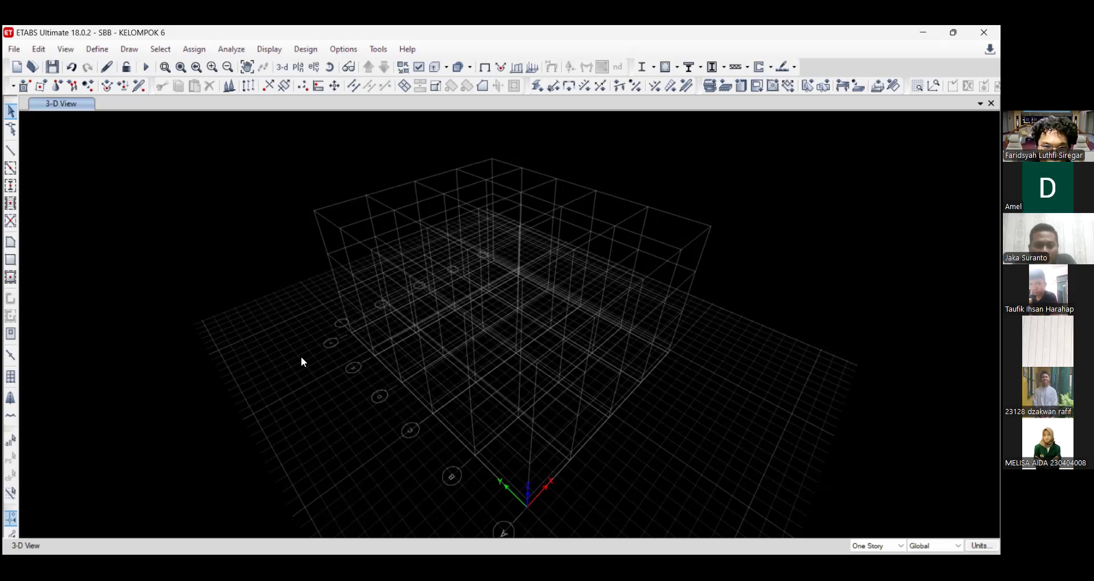
middle_click_drag(289, 194, 280, 184)
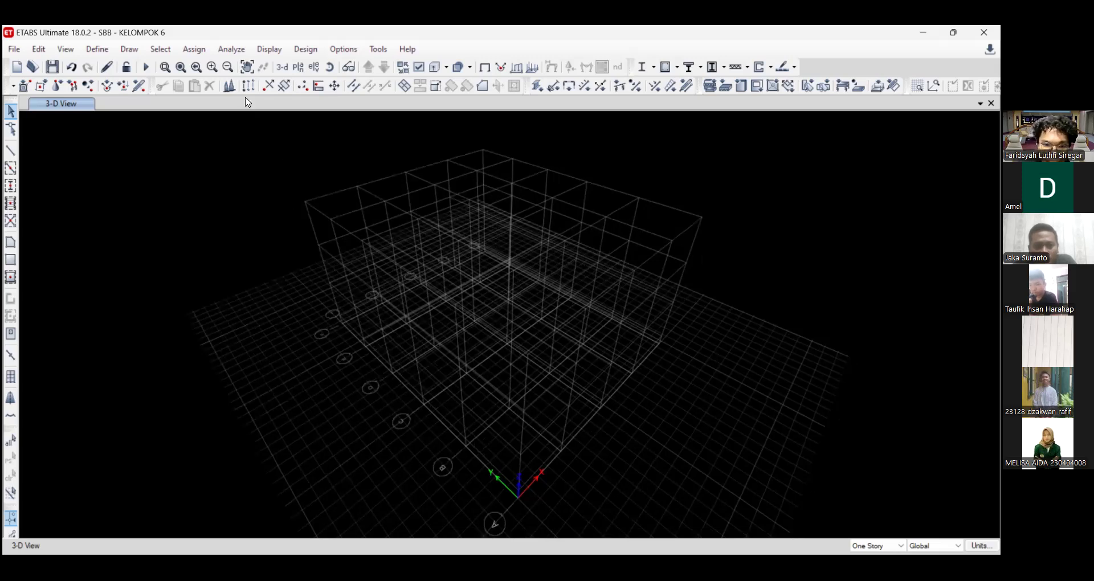
left_click(222, 68)
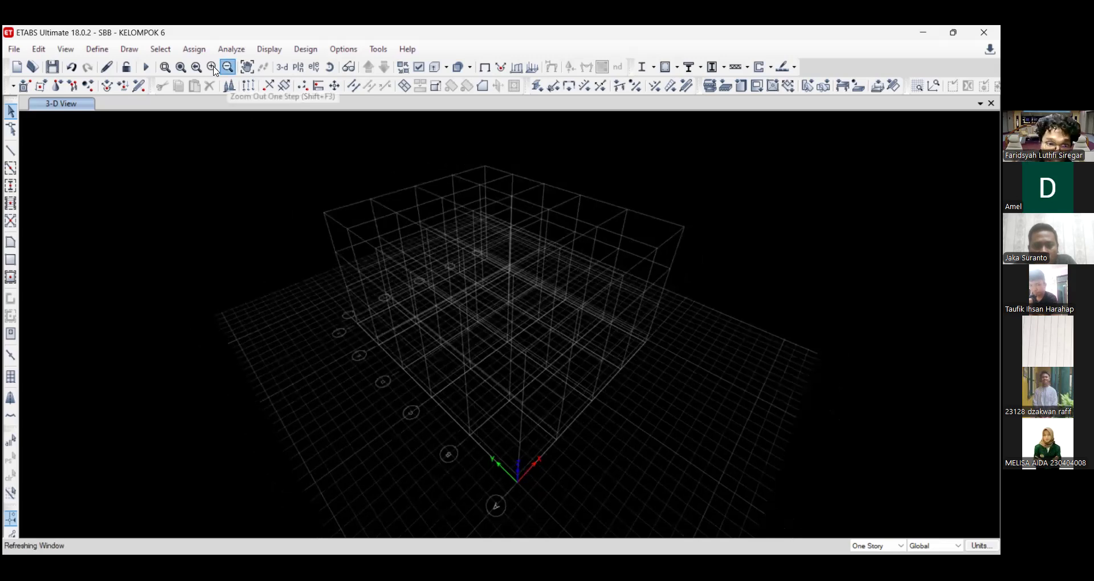
left_click(241, 71)
left_click(212, 67)
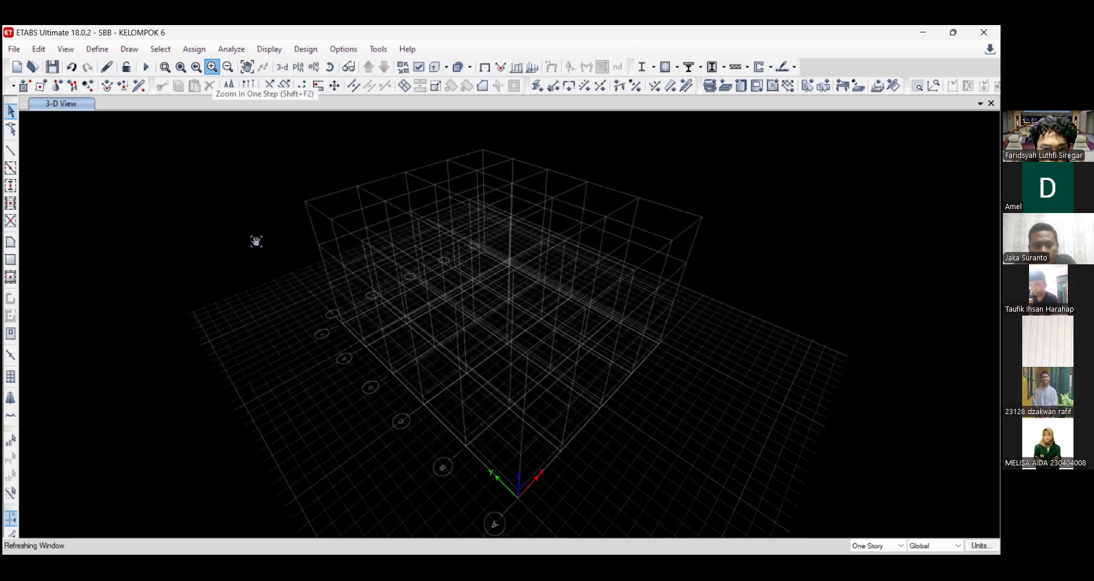
left_click(228, 68)
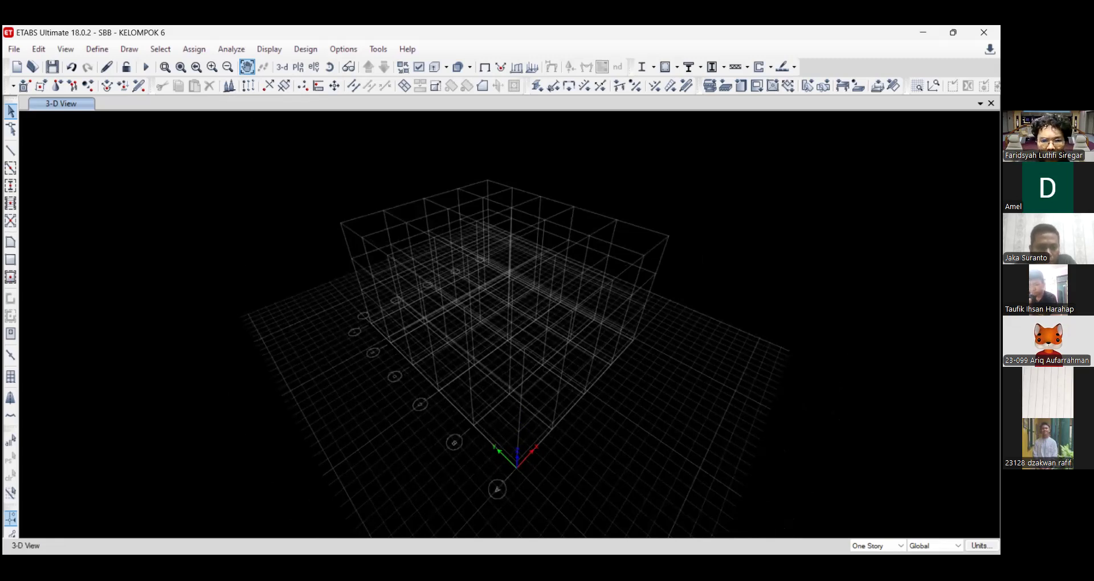
middle_click_drag(513, 325, 454, 315)
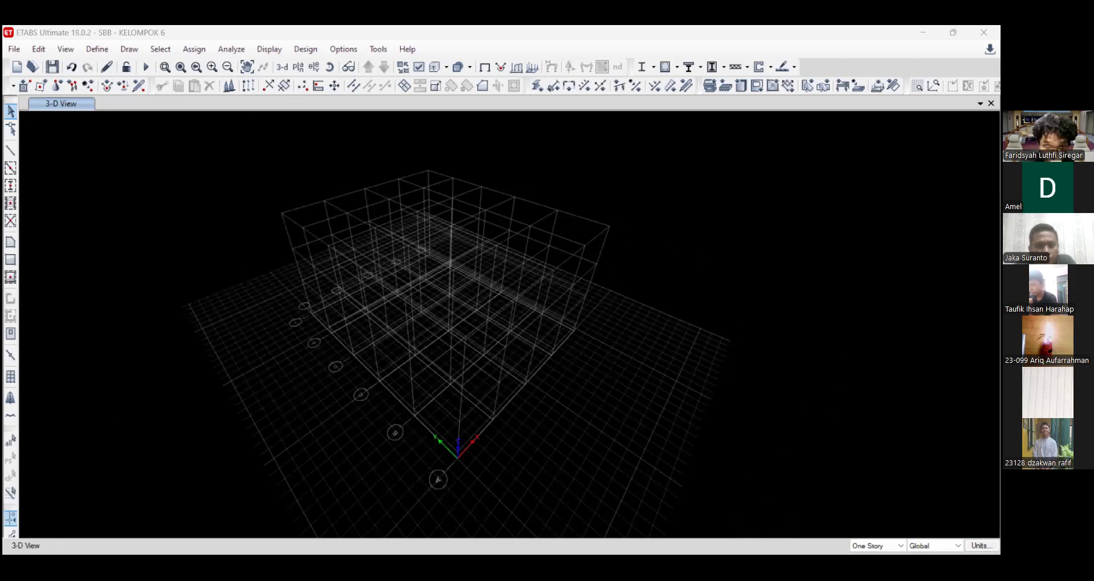
left_click(643, 423)
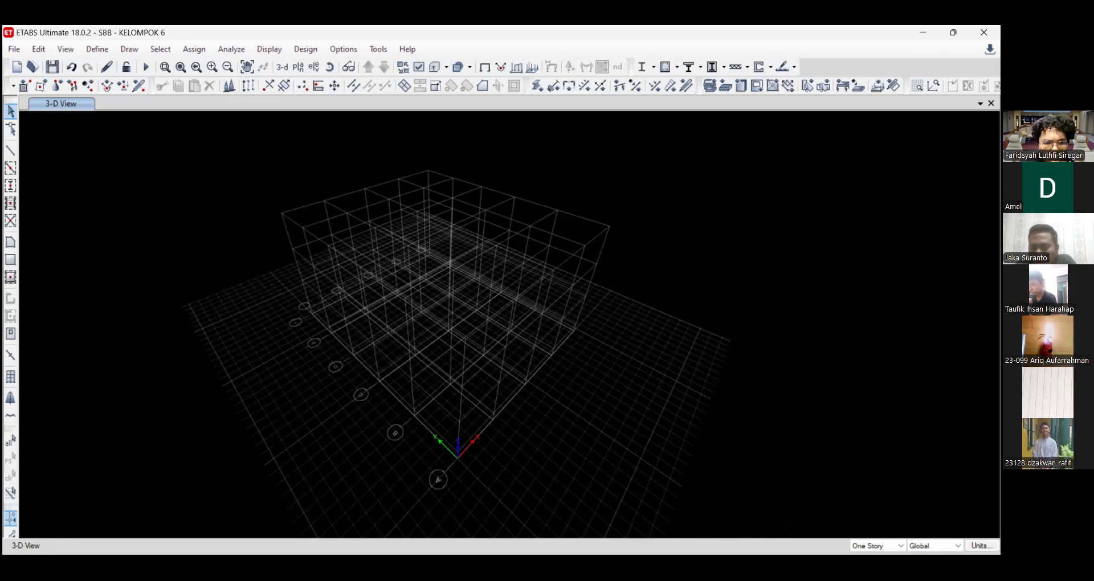
- Try m as the length unit in the model's consistent units, with the force unit at N
mouse_move(981, 546)
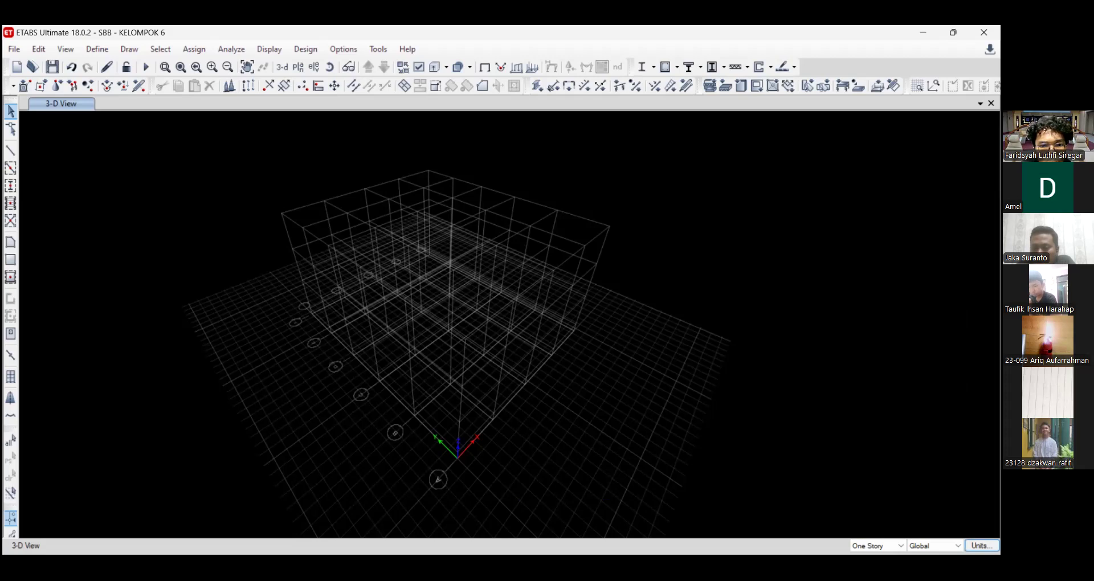
left_click(981, 546)
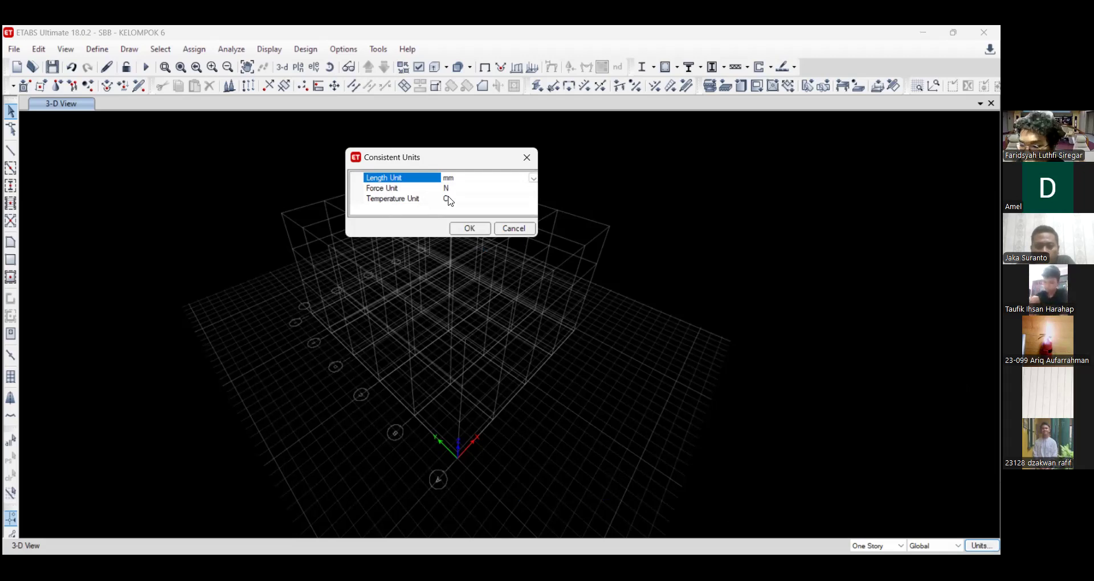
left_click(452, 197)
left_click(456, 188)
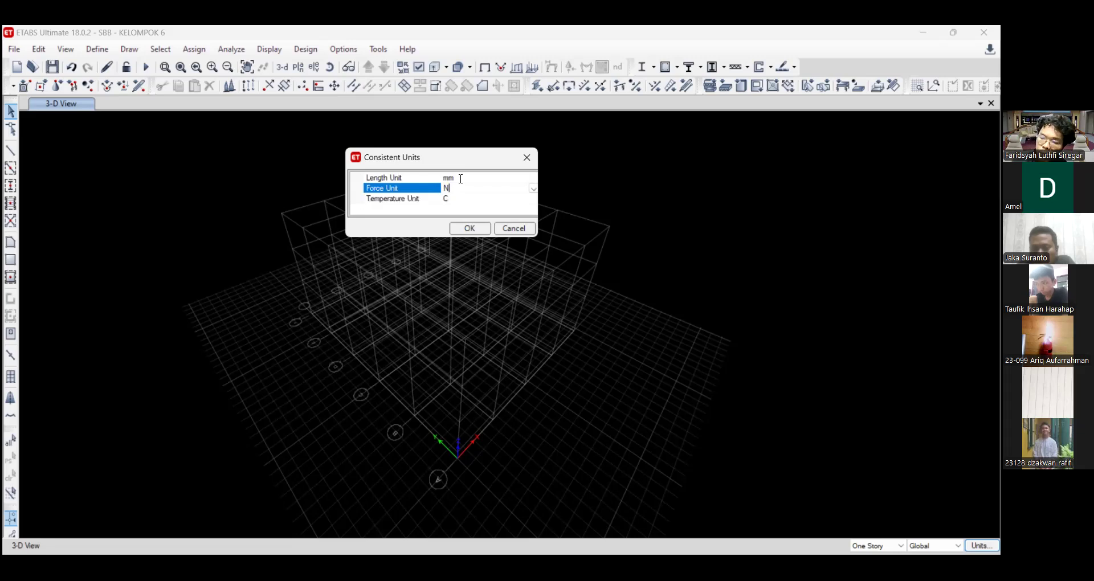
left_click(461, 179)
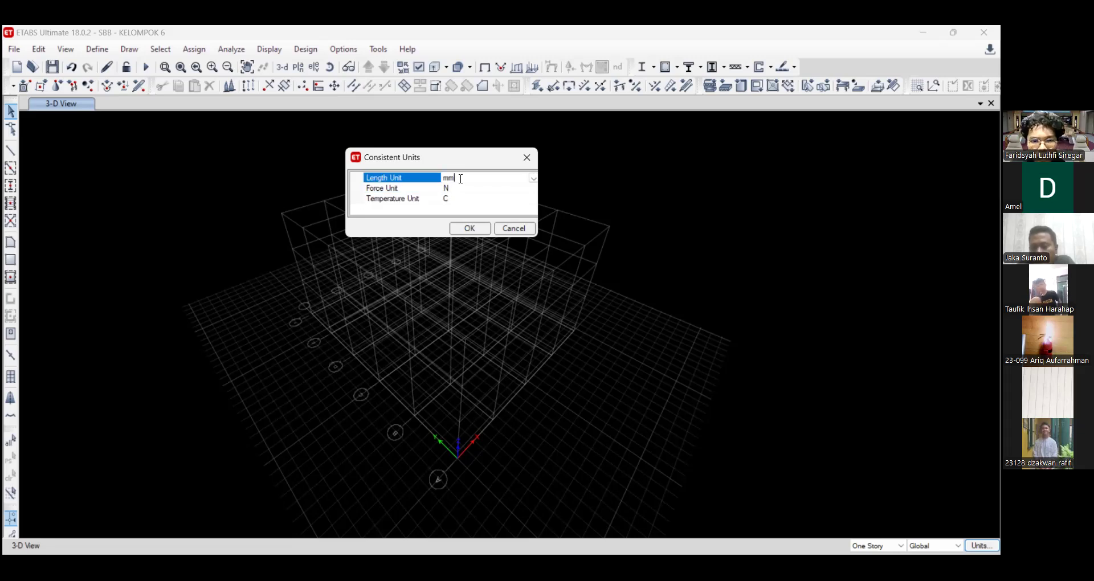
left_click(533, 178)
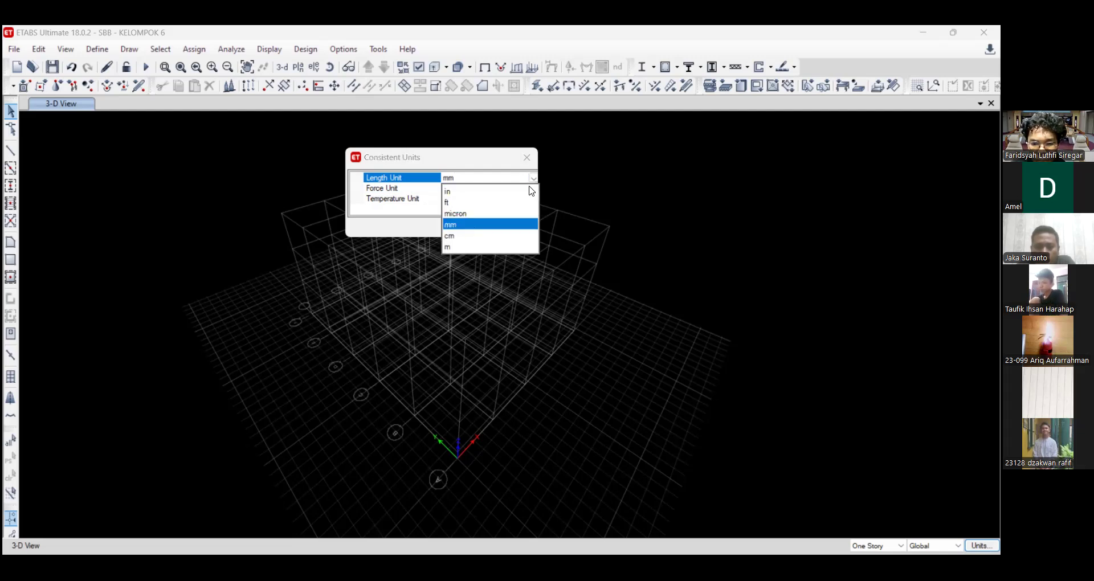
left_click(490, 247)
left_click(533, 188)
left_click(471, 231)
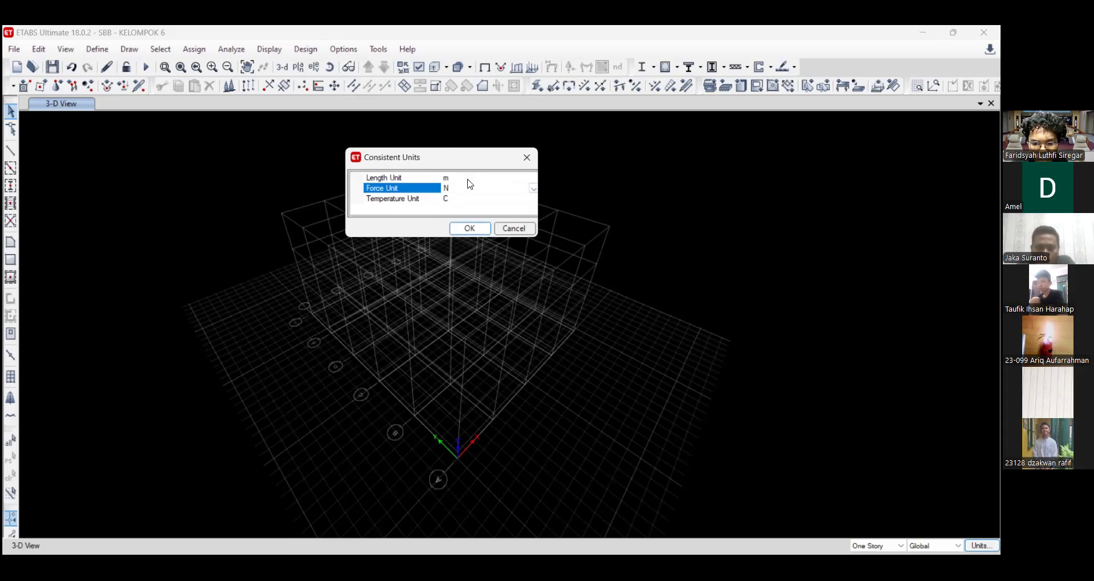
left_click(534, 187)
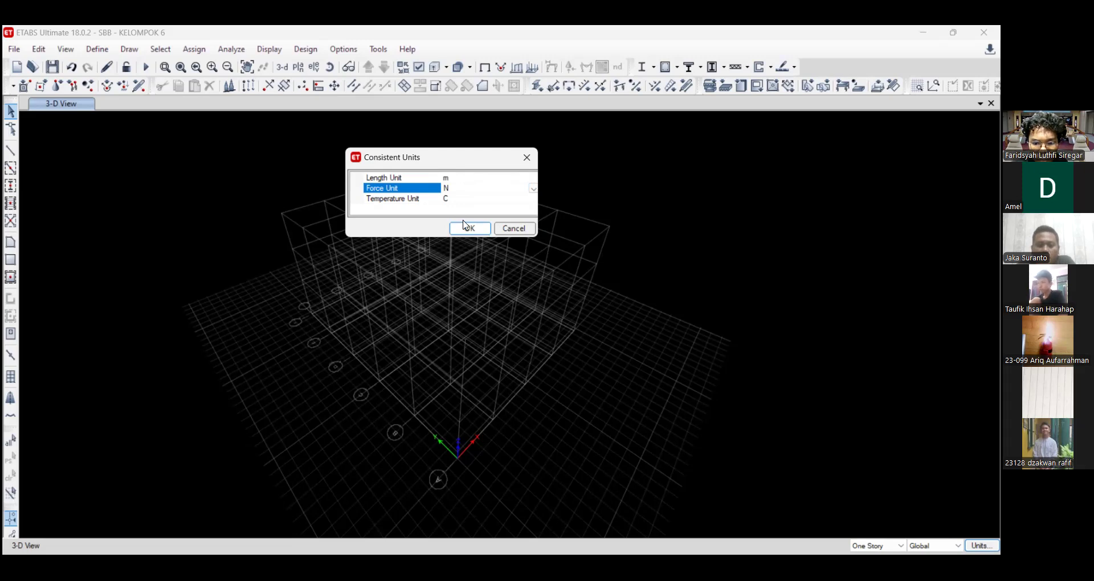
left_click(463, 232)
- Set the length unit to mm with force in N, and accept the consistent units
left_click(532, 179)
left_click(531, 189)
left_click(461, 235)
left_click(533, 188)
left_click(467, 228)
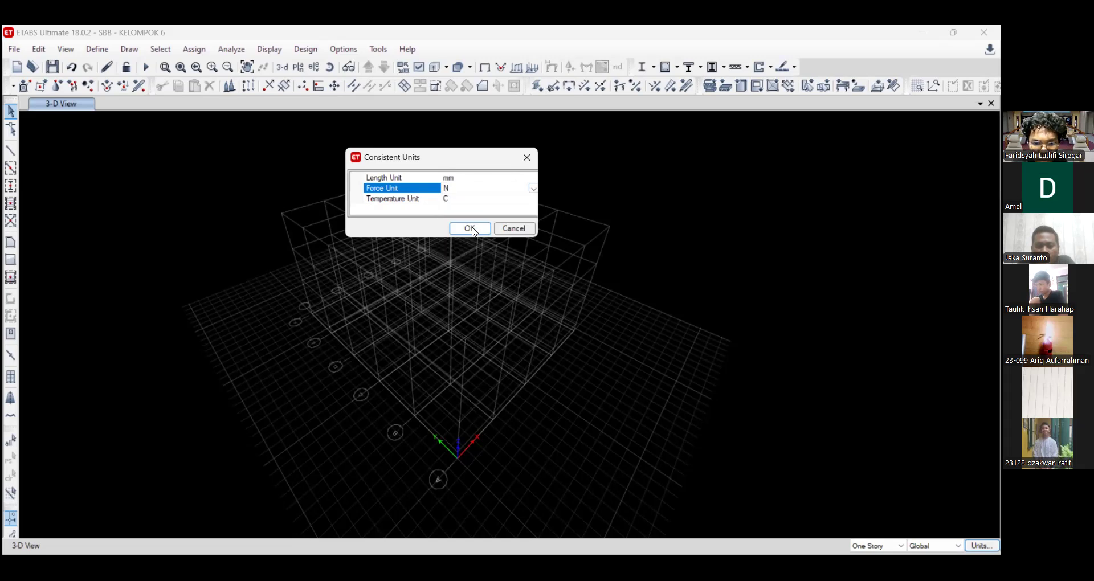
key("Return")
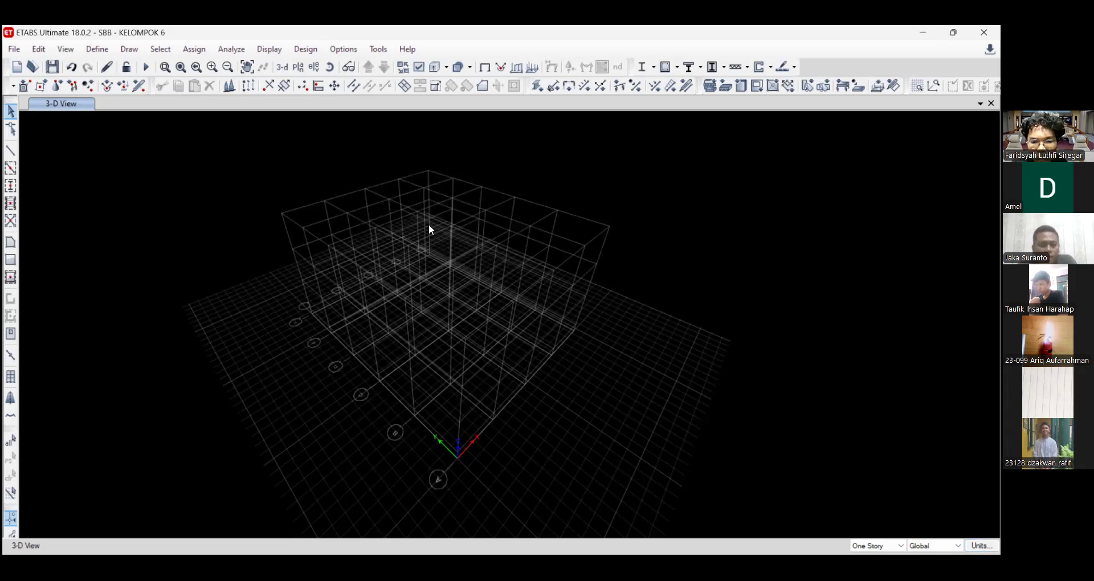
- Add a new material to the model with region United States, type Concrete, standard Customary and grade f'c 4000 psi
left_click(107, 67)
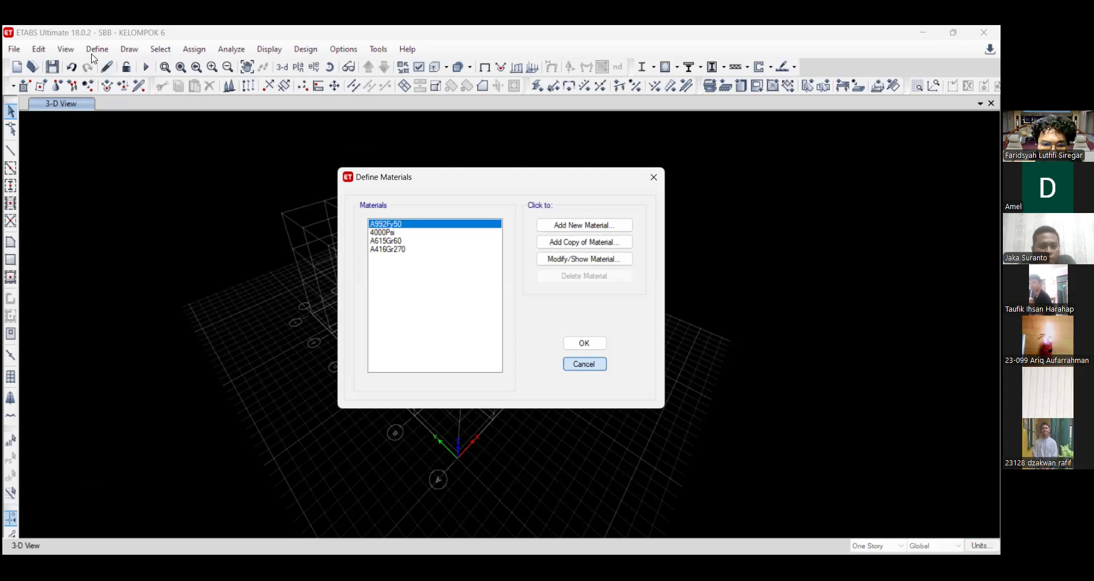
left_click(92, 53)
left_click(105, 67)
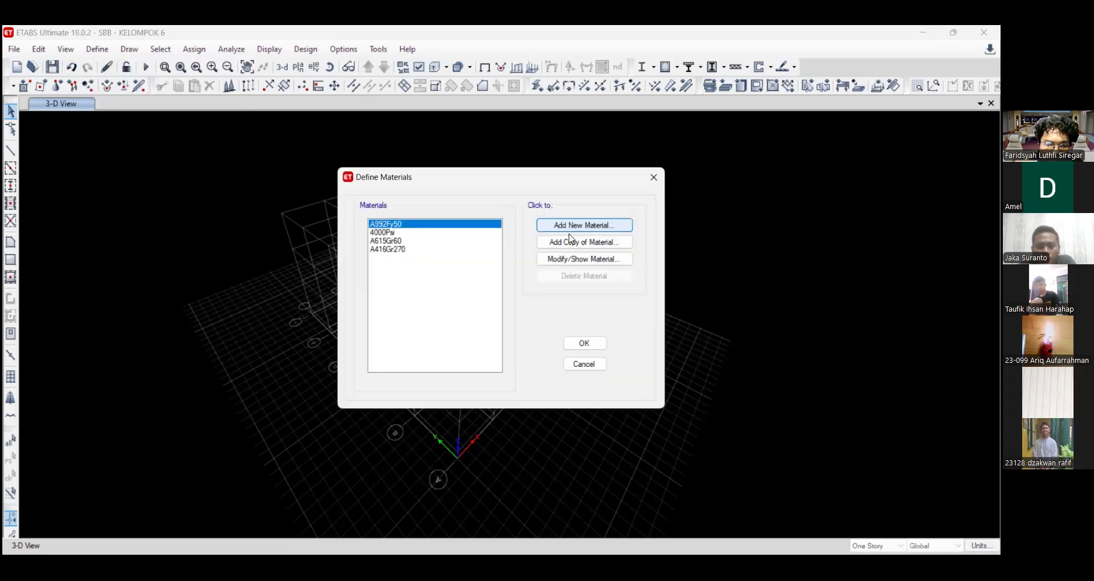
left_click(570, 226)
left_click(550, 258)
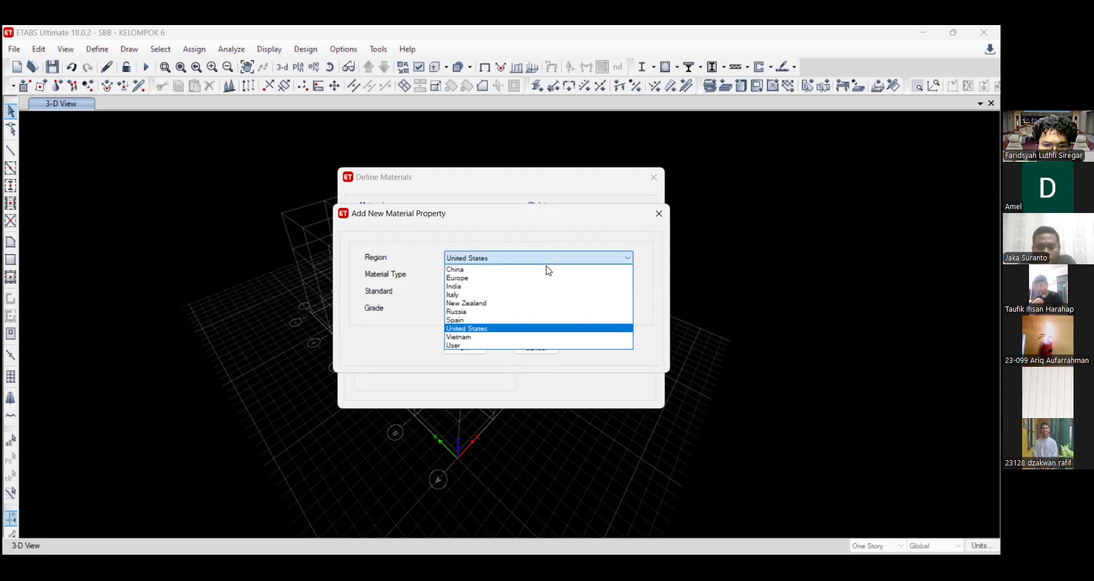
left_click(547, 265)
left_click(541, 275)
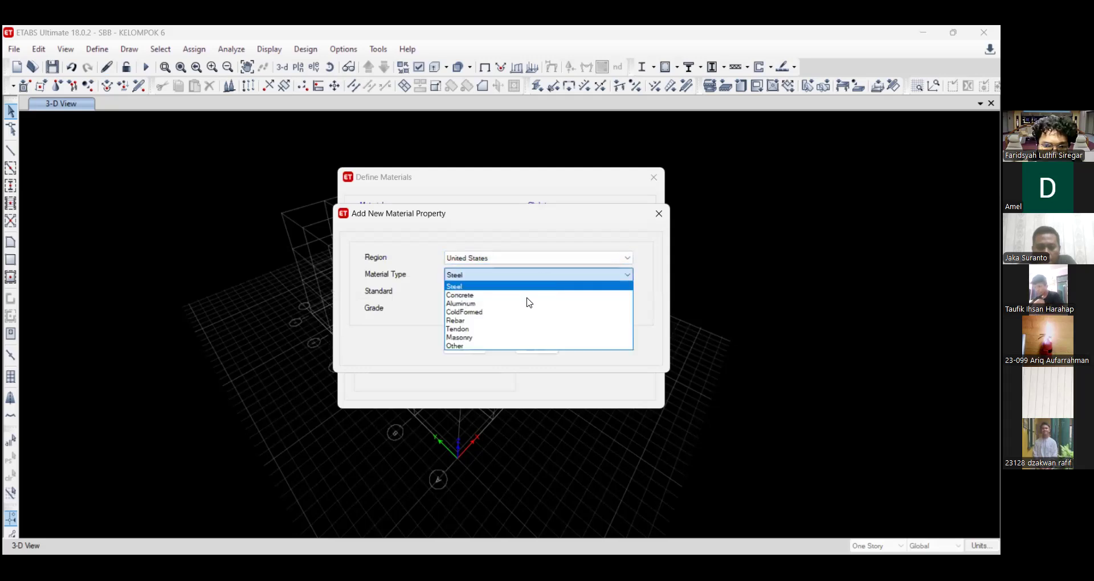
left_click(519, 295)
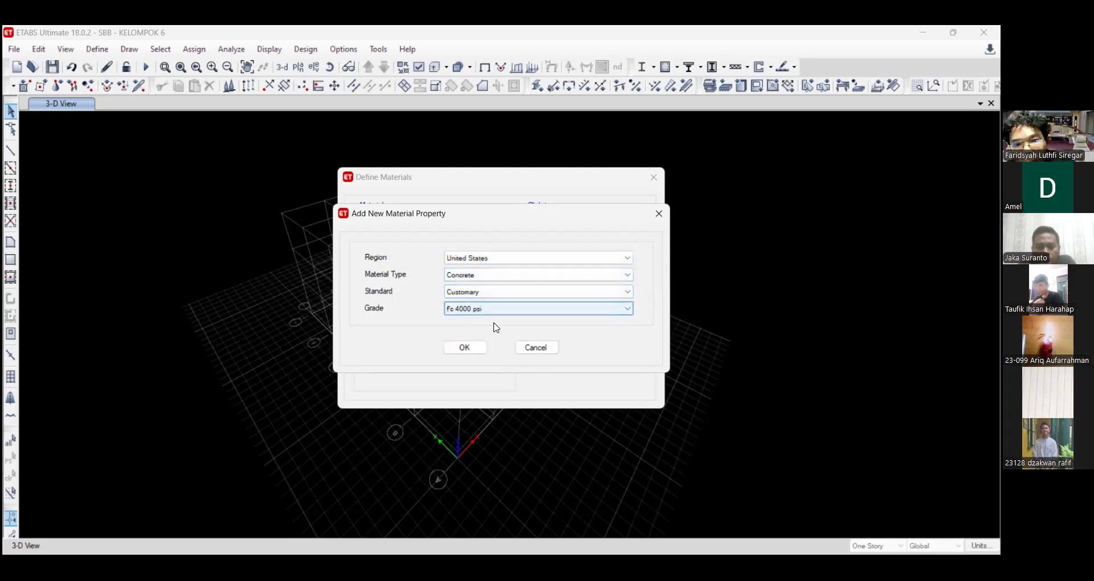
left_click(464, 349)
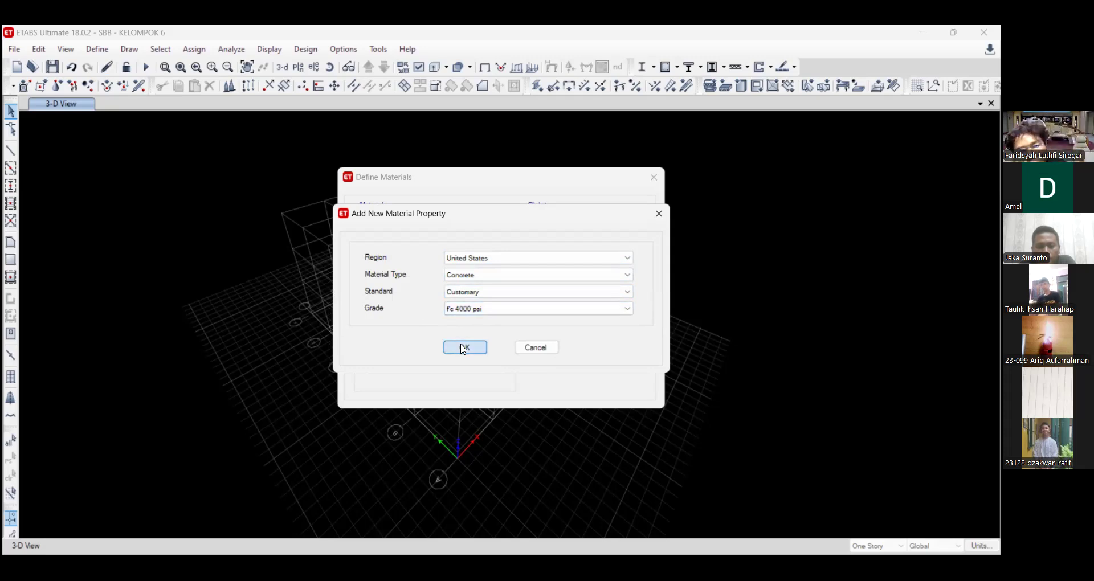
- Name the new concrete material f'c 30, keeping its directional symmetry type Isotropic
left_click(575, 99)
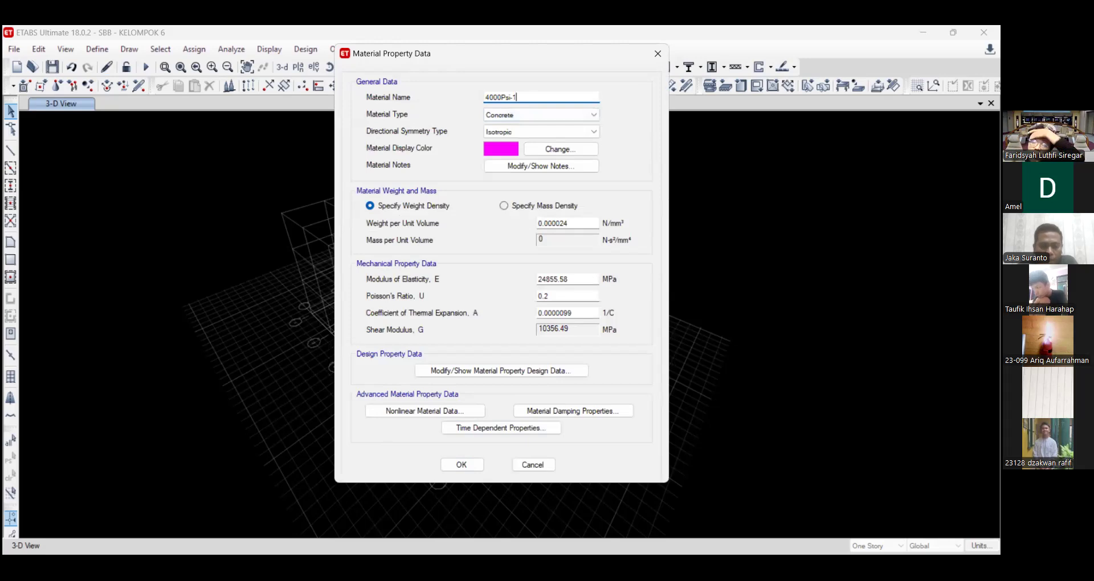
key("shift+Home")
key("alt+Tab")
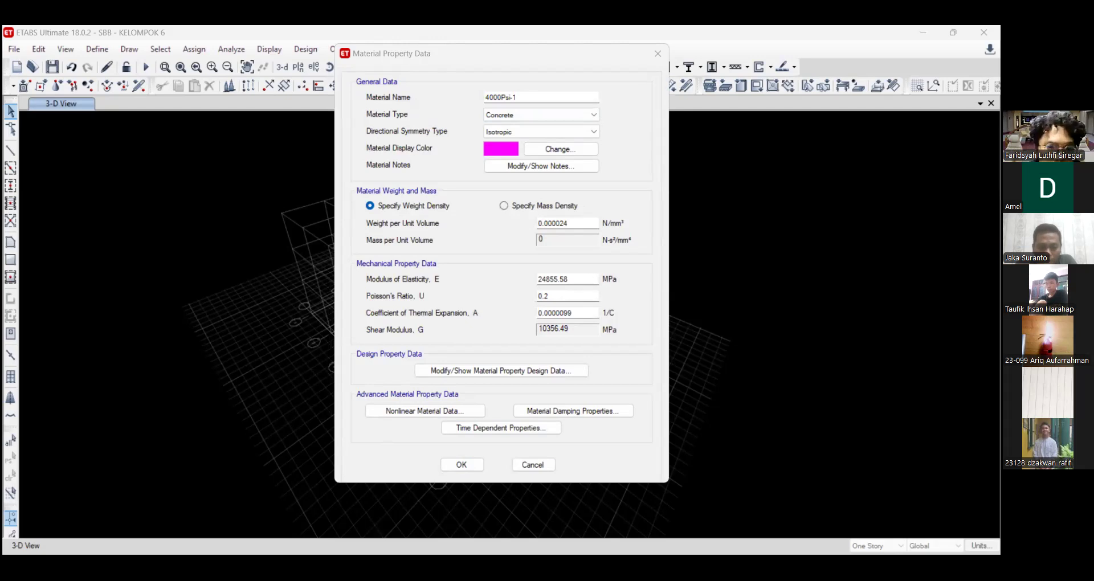
left_click(530, 98)
left_click_drag(525, 98, 431, 109)
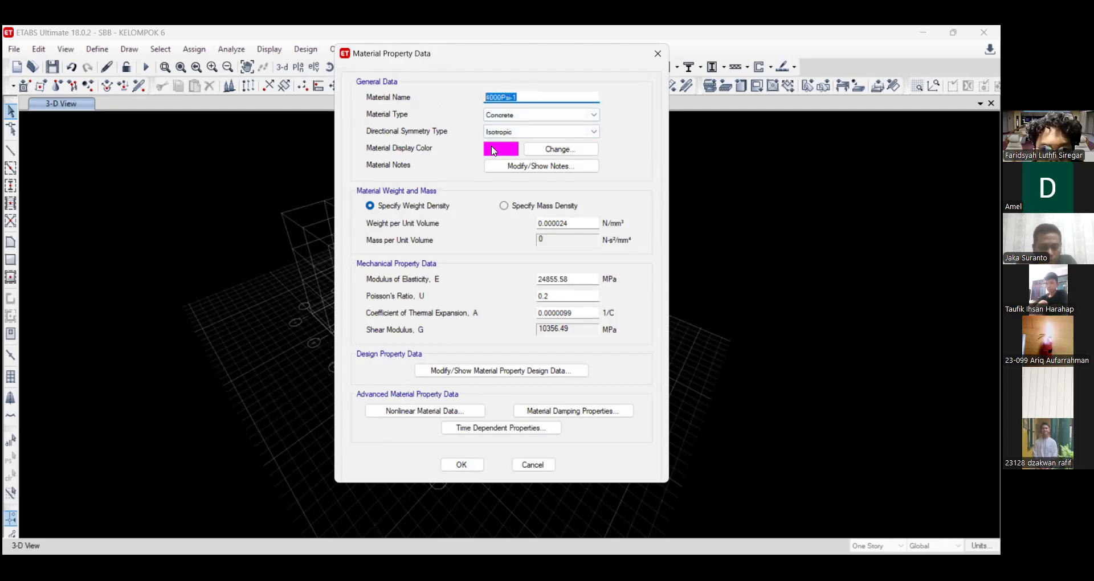
type("f")
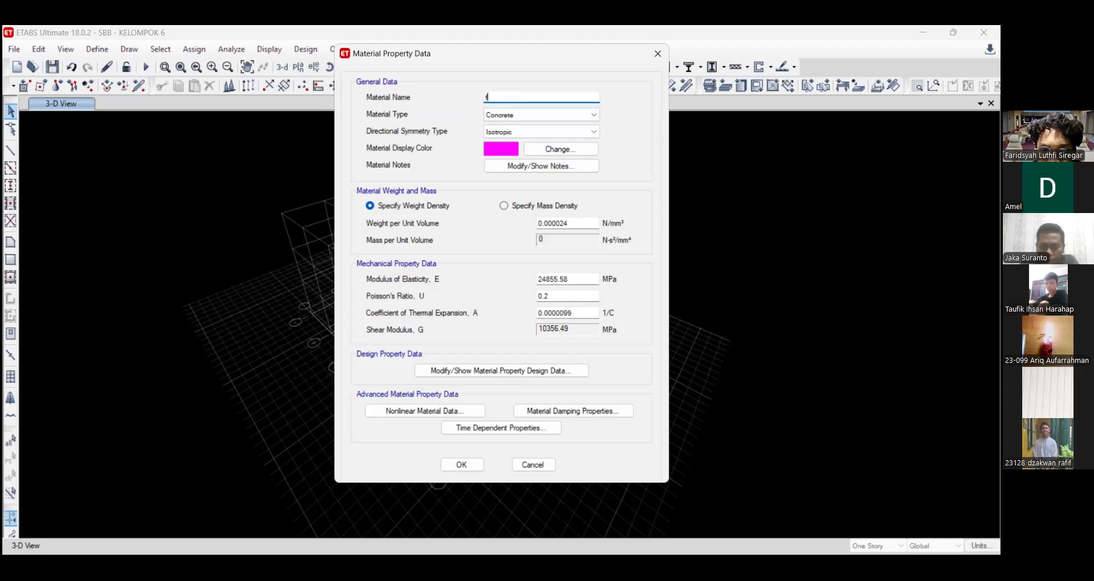
type("c")
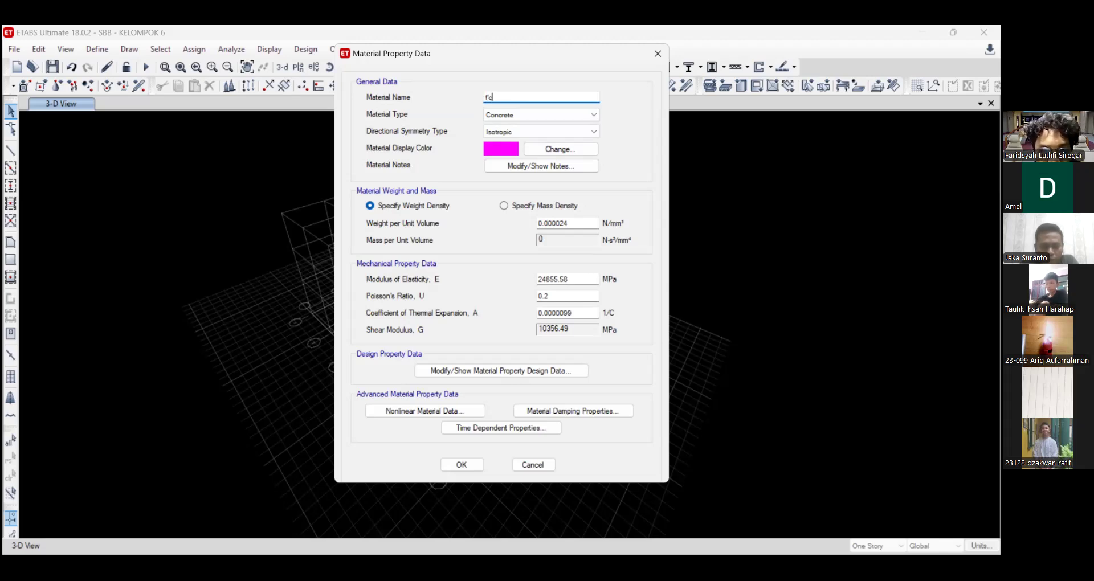
type(" 30")
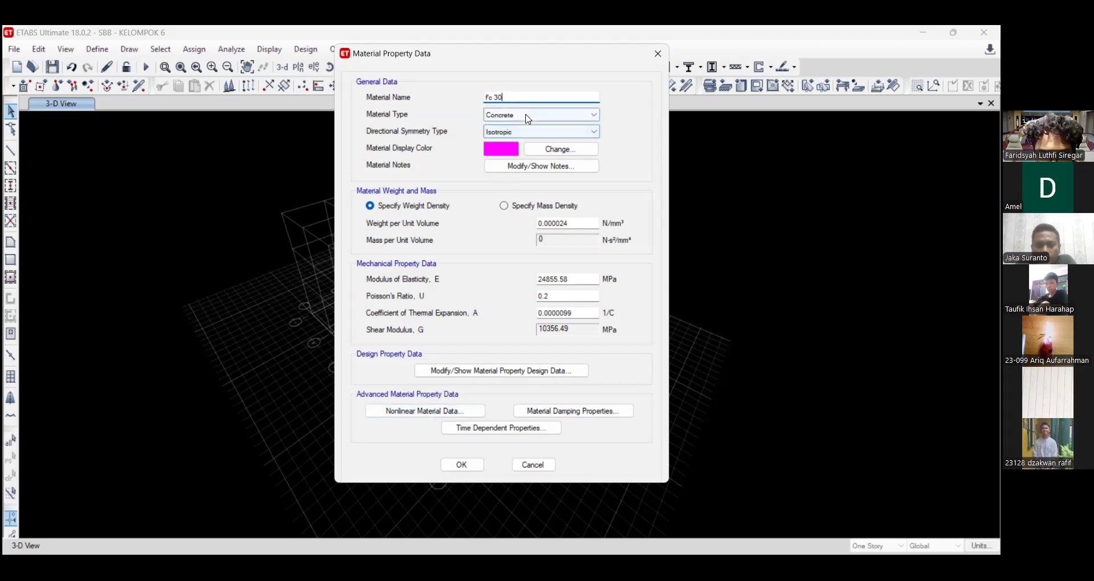
left_click(551, 131)
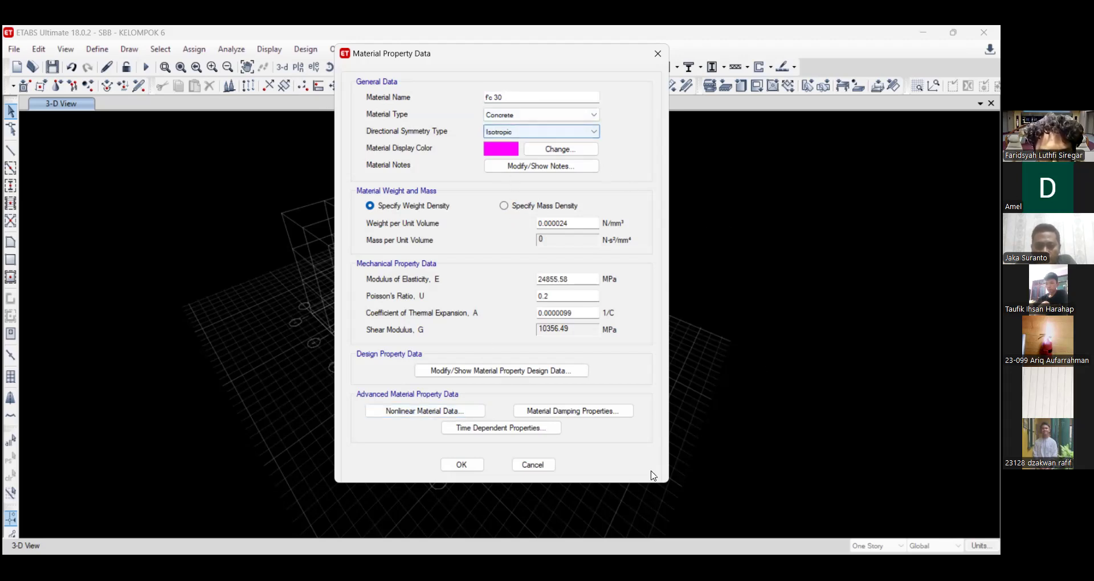
- Set the concrete's design grade to f'c 30 and its specified compressive strength to 30 MPa, and accept the material
left_click(469, 371)
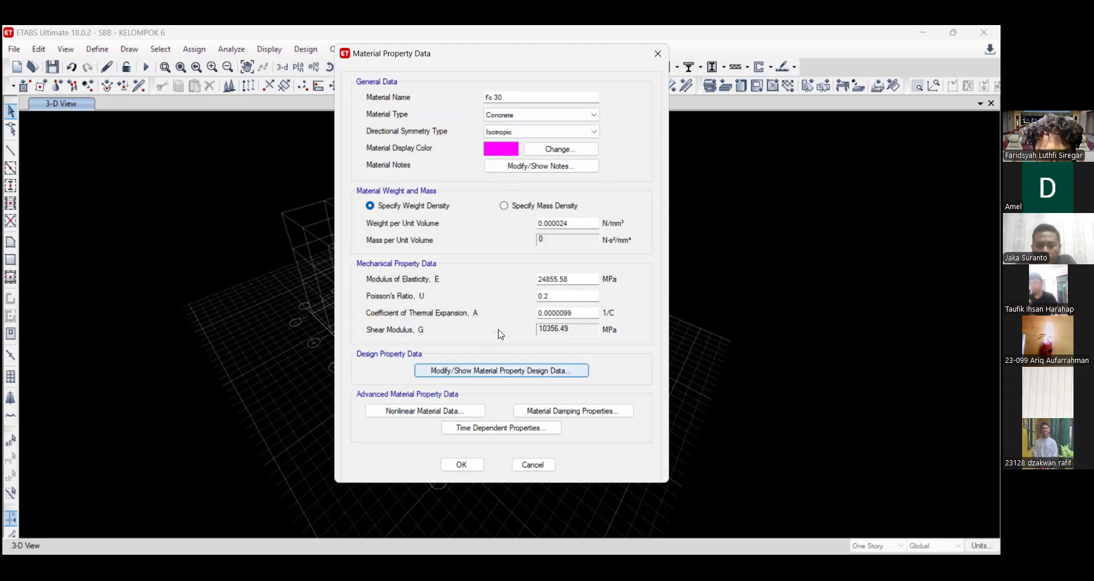
triple_click(546, 231)
left_click_drag(547, 231, 515, 229)
type("30")
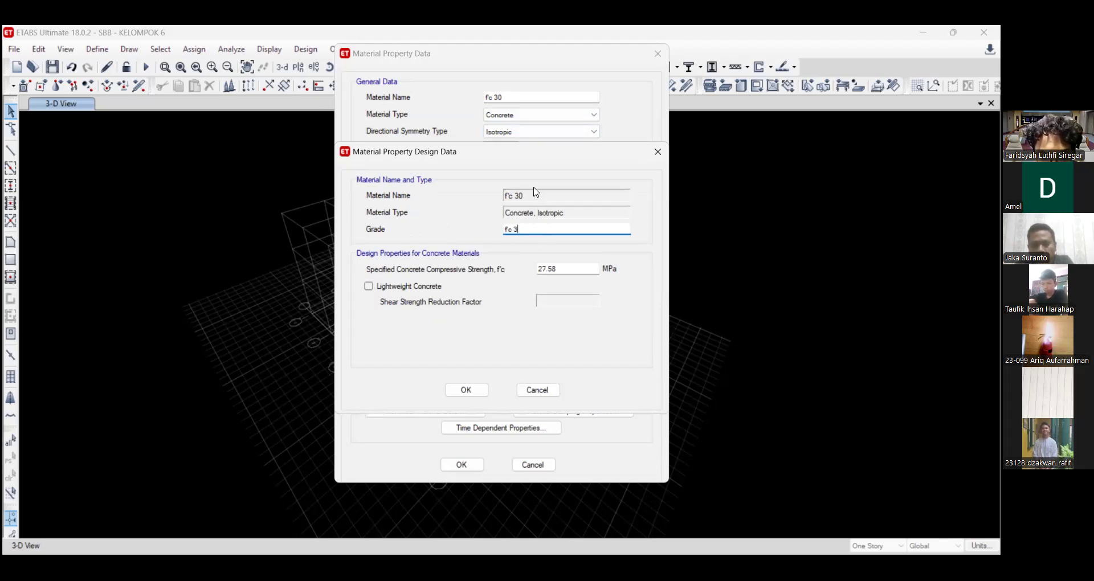
left_click(561, 269)
left_click_drag(574, 267, 504, 269)
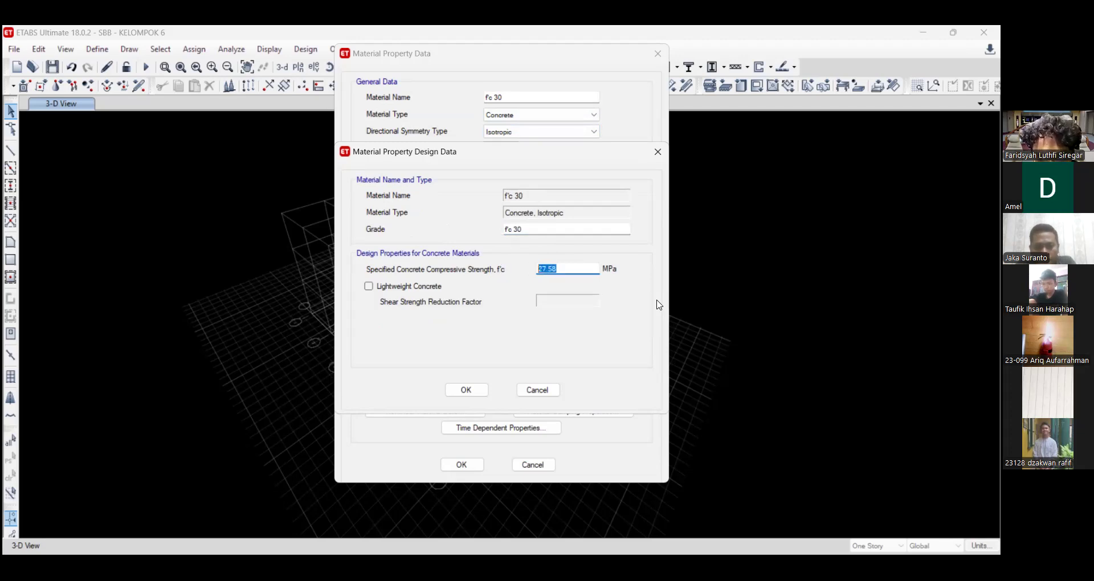
type("30")
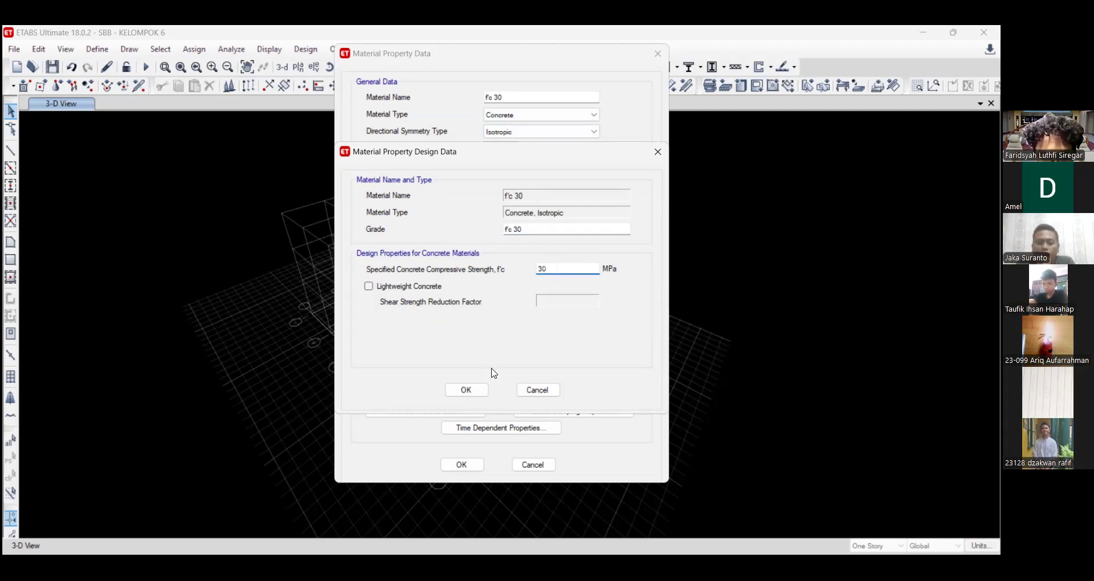
left_click(478, 390)
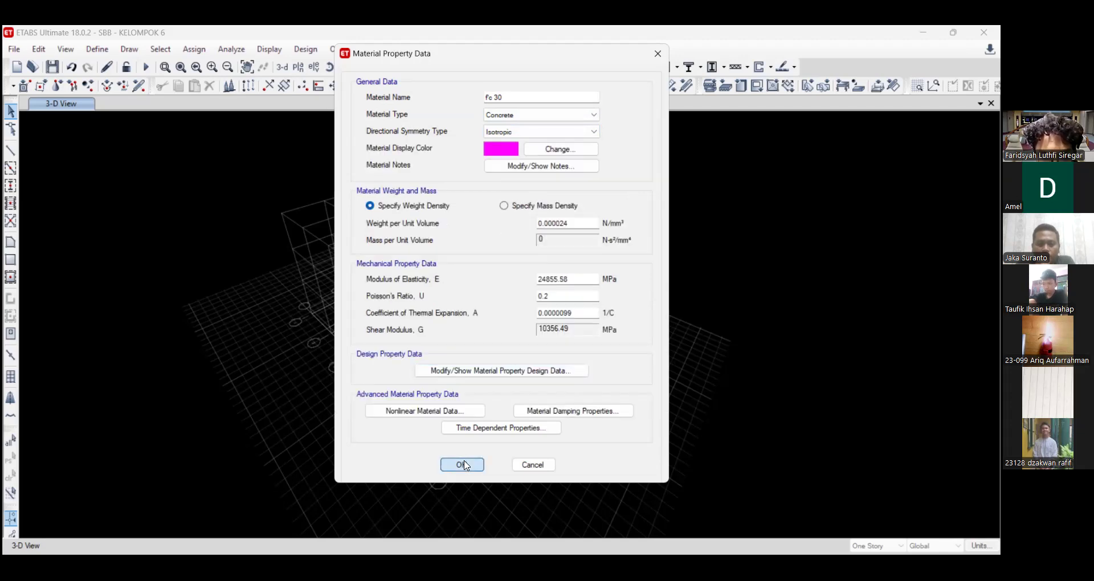
left_click(398, 250)
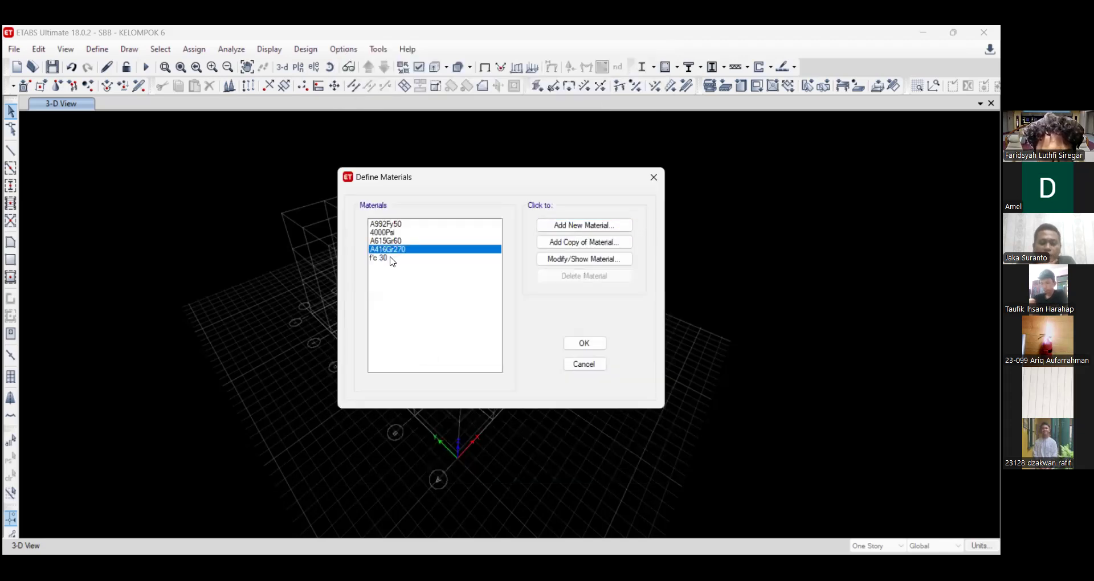
left_click(389, 257)
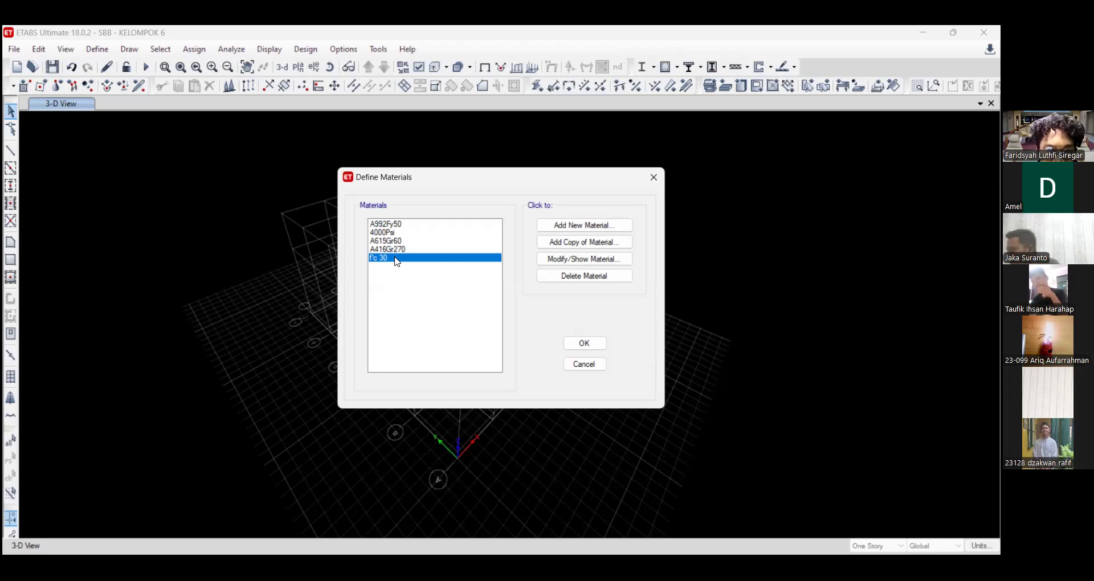
- Add another new material with region United States, type Rebar, standard ASTM A615 and Grade 60
left_click(591, 225)
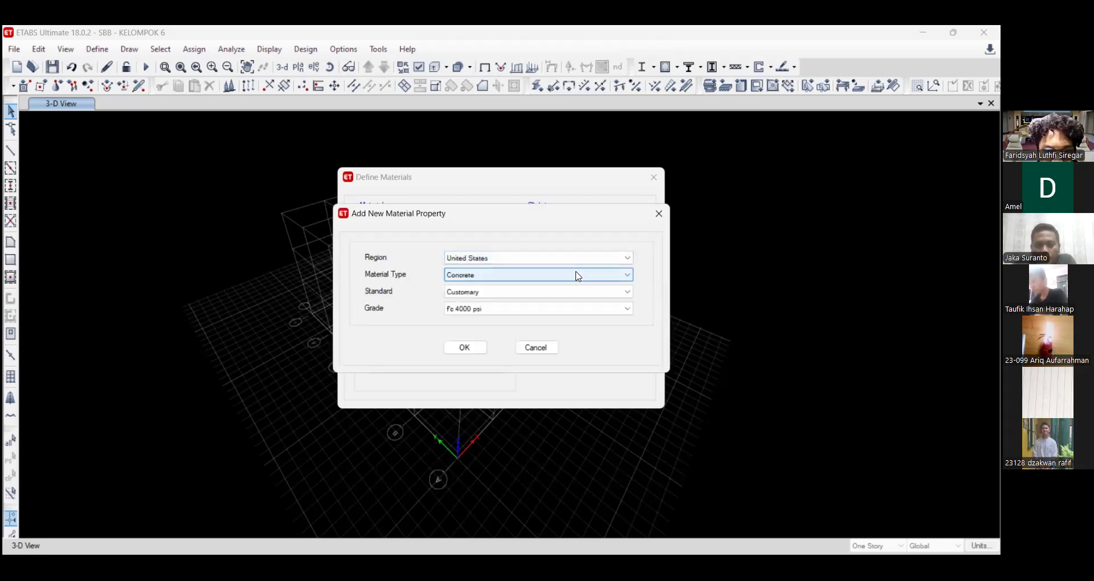
left_click(577, 276)
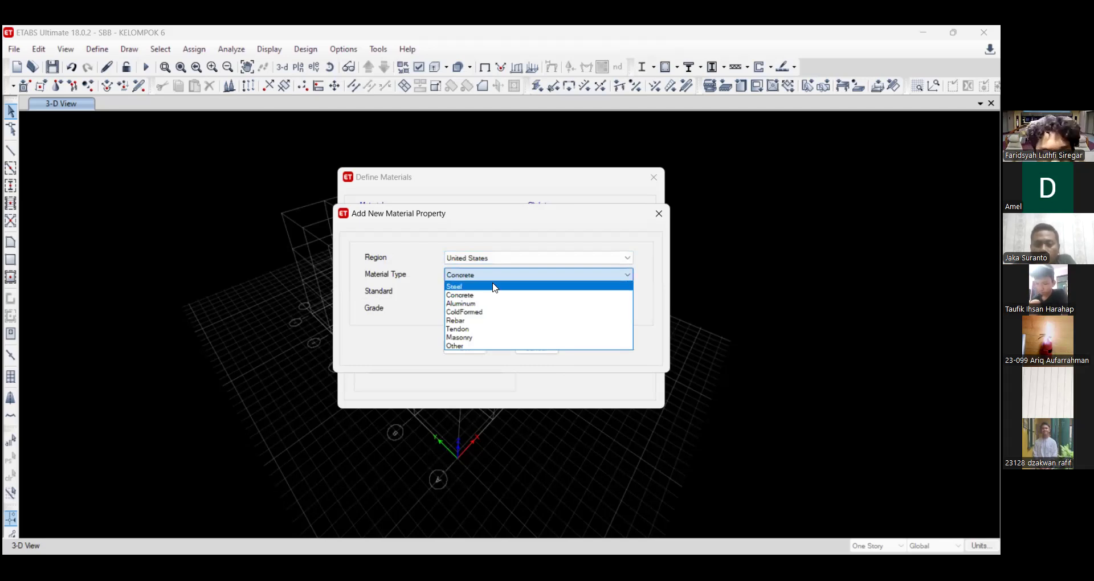
left_click(488, 320)
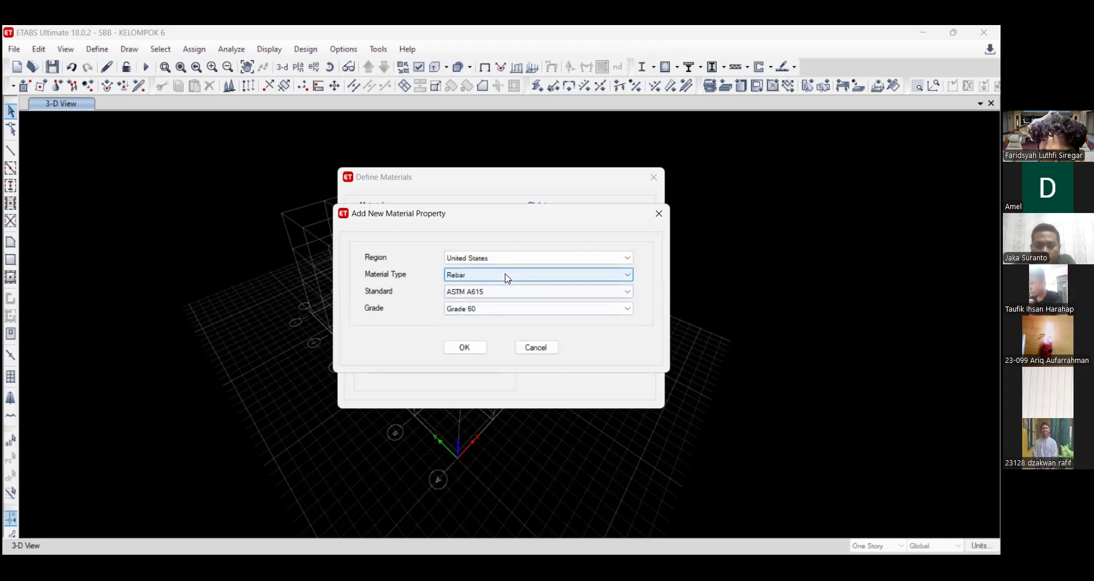
left_click(479, 275)
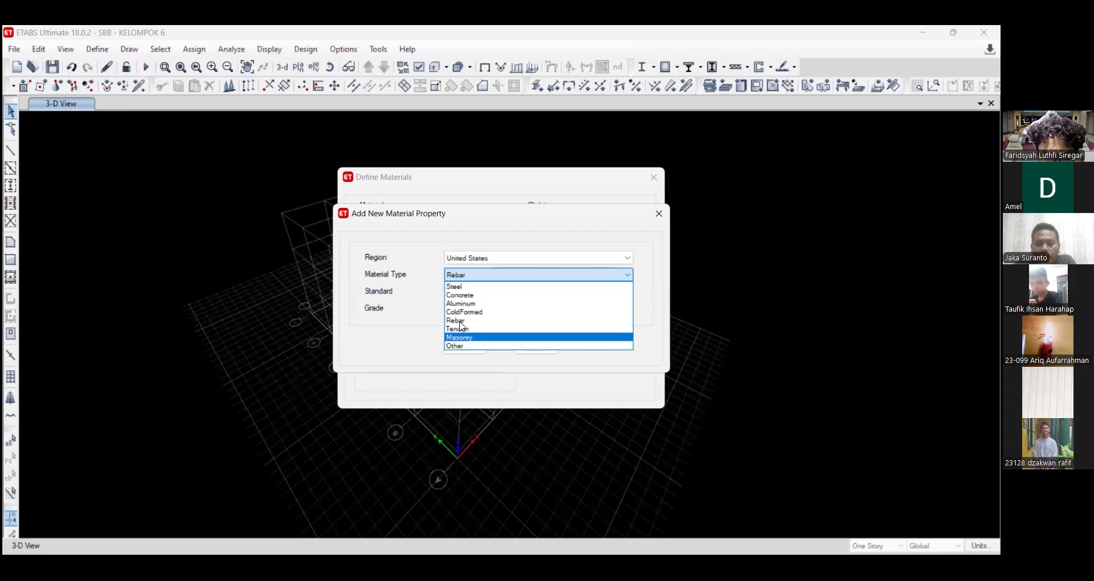
left_click(459, 322)
left_click(464, 348)
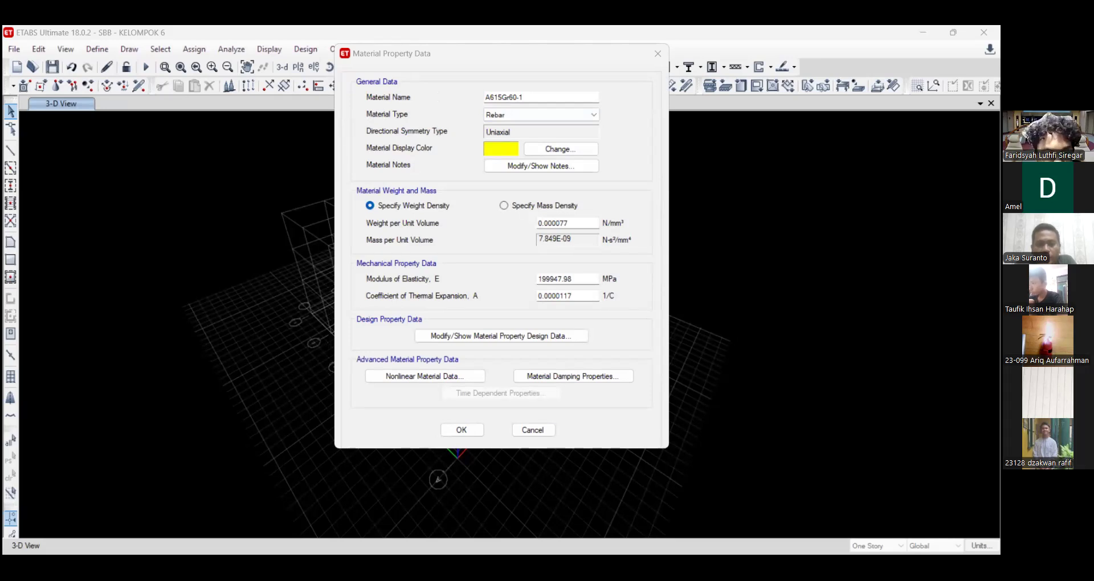
- Name the new rebar material BJTS 420B and enter BJTS 420B as the grade in its design data
left_click(546, 108)
type("BJTS ")
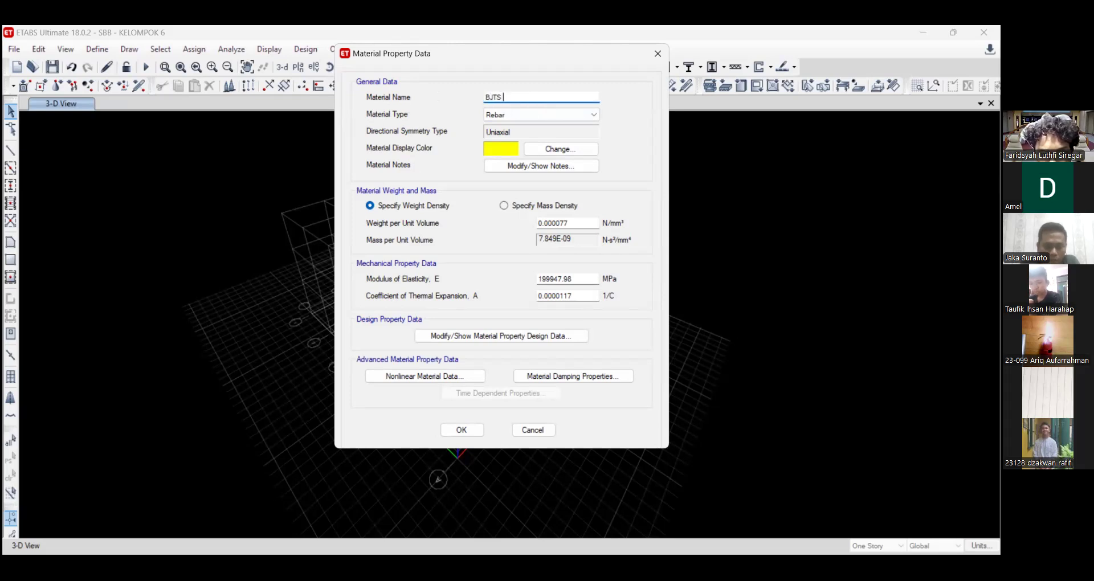
type("420")
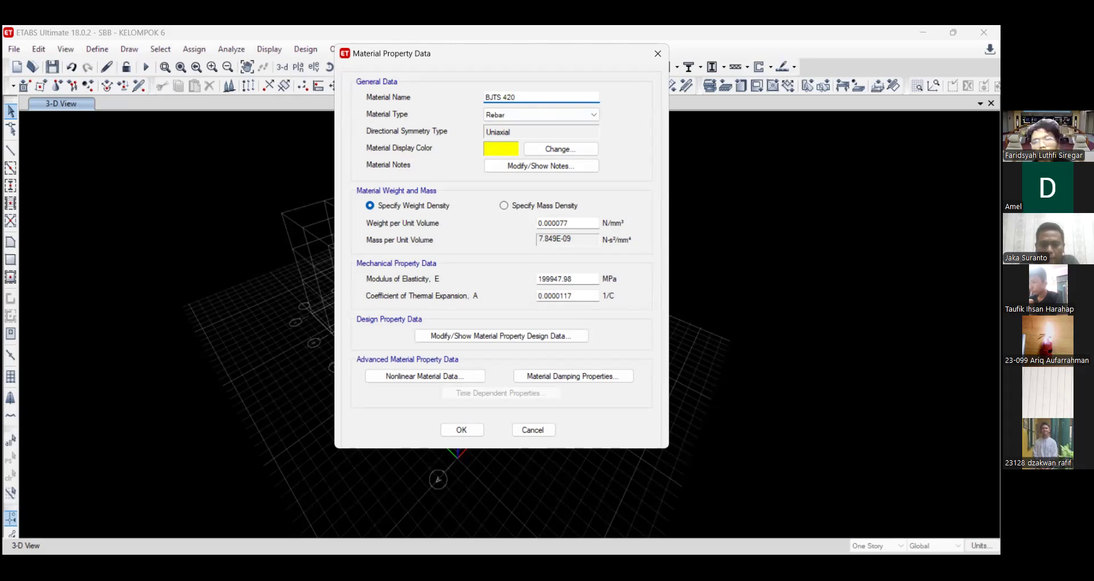
type("B")
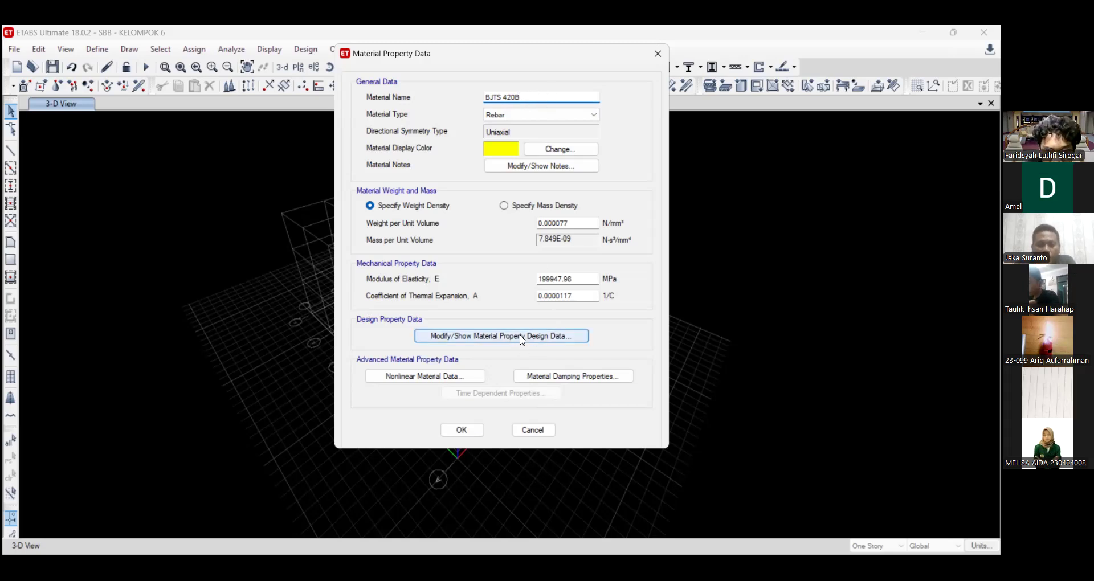
left_click(470, 337)
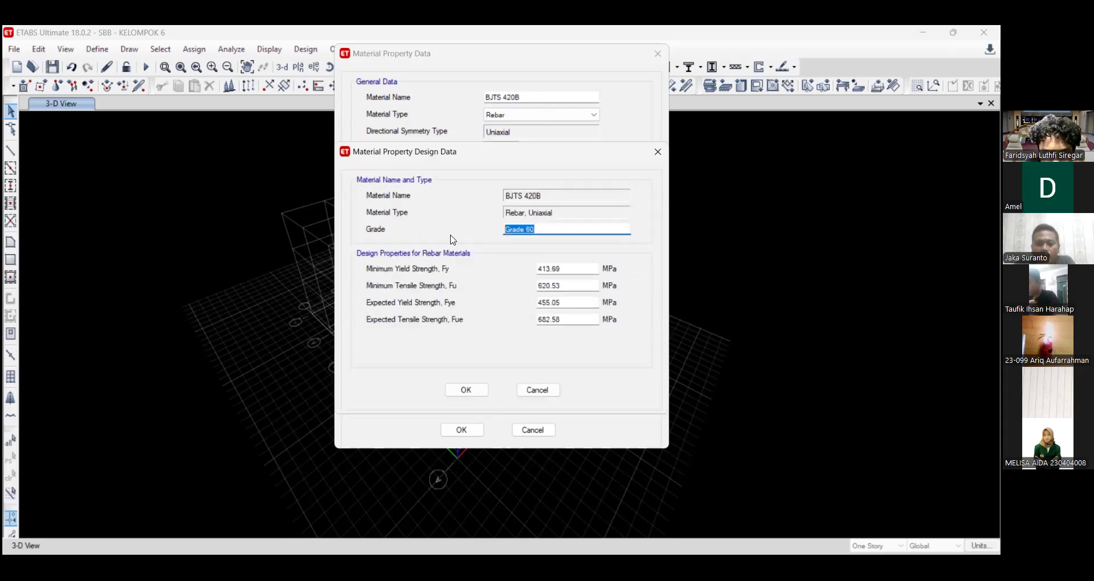
type("BJTS")
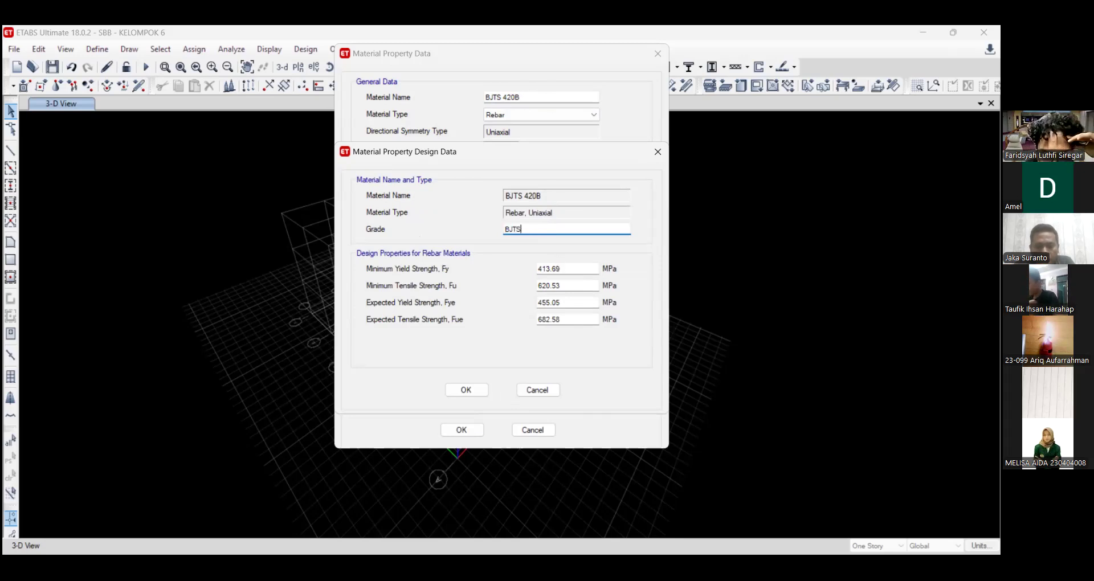
type(" 420B")
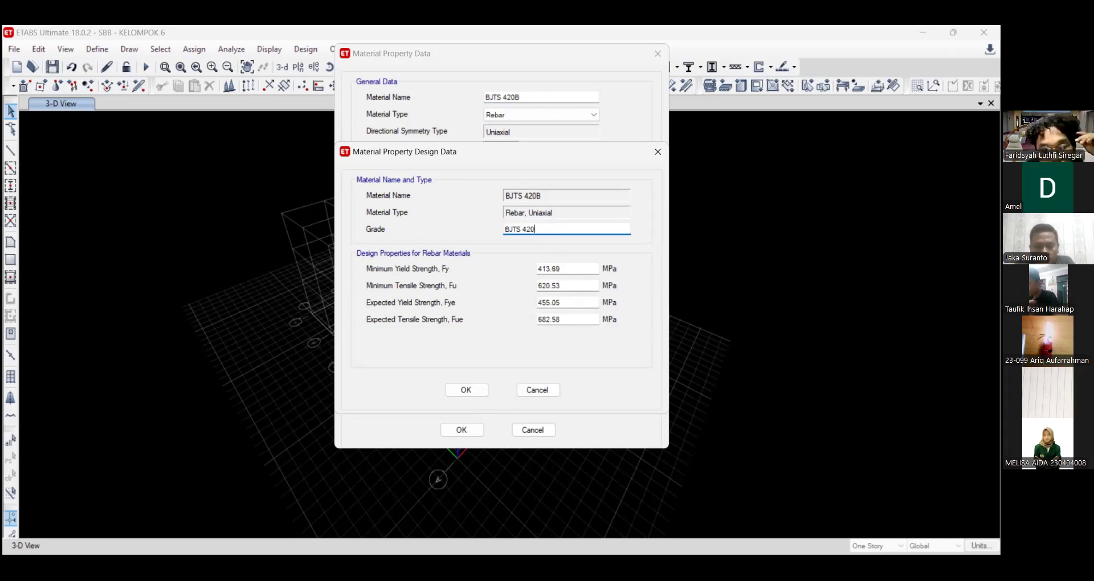
- Set the rebar's minimum yield strength Fy to 420 MPa and minimum tensile strength Fu to 550 MPa
left_click(570, 268)
key("BackSpace")
key("BackSpace")
key("BackSpace")
key("BackSpace")
key("BackSpace")
key("BackSpace")
type("420")
left_click_drag(596, 286, 476, 286)
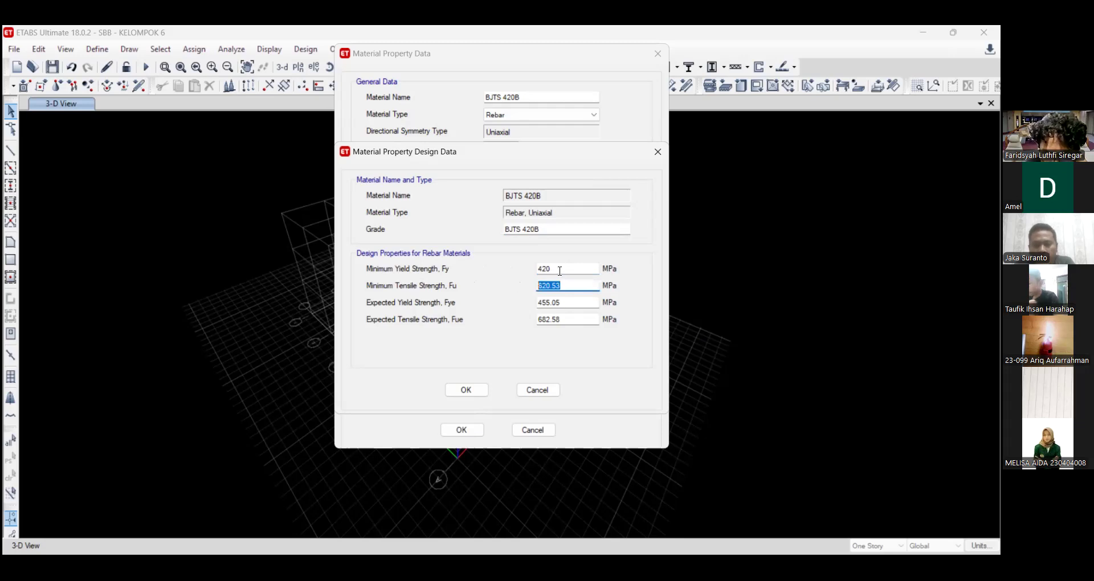
type("550")
- Set the rebar's expected yield strength Fye to 420 MPa and expected tensile strength Fue to 550 MPa, and accept the design data
left_click_drag(561, 269, 521, 270)
key("ctrl+c")
left_click_drag(557, 302, 527, 320)
key("ctrl+v")
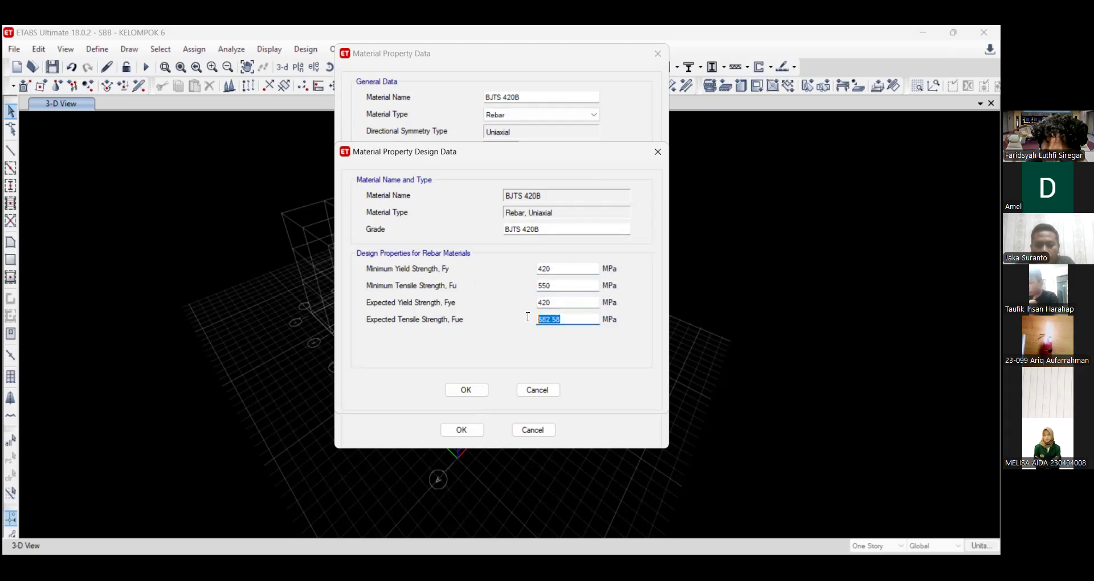
key("ctrl+v")
left_click(561, 303)
left_click(563, 286)
left_click(563, 269)
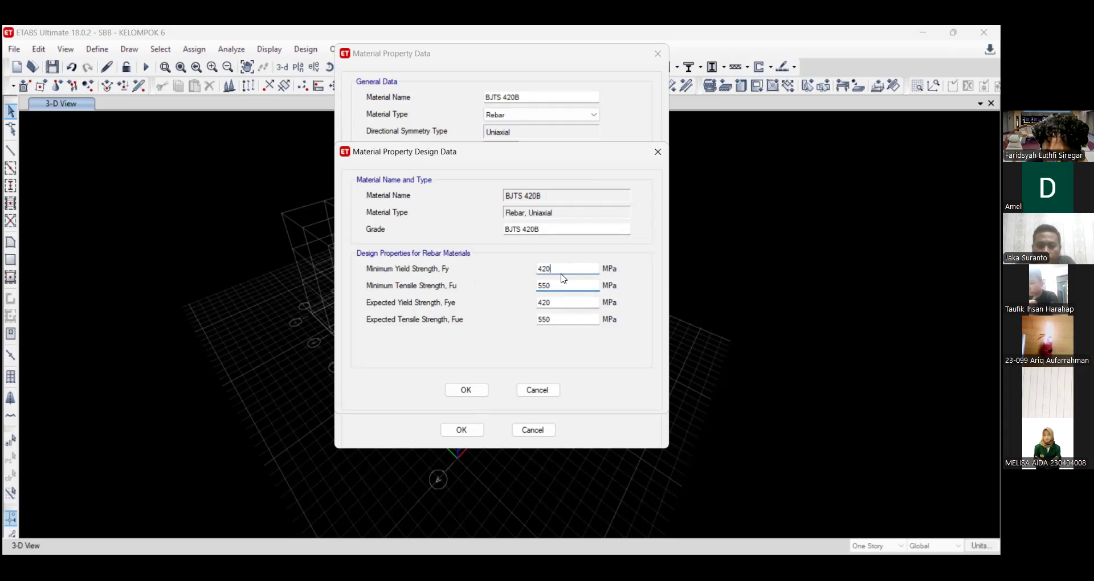
left_click(481, 392)
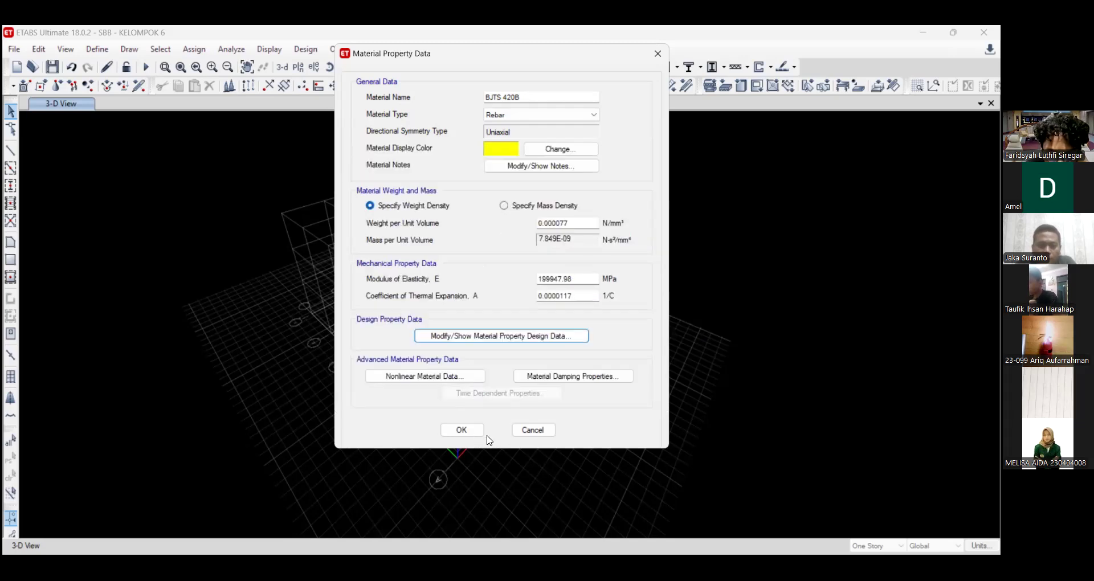
- Accept the BJTS 420B rebar material, add a copy of it and name the copy BJTP 280
left_click(479, 432)
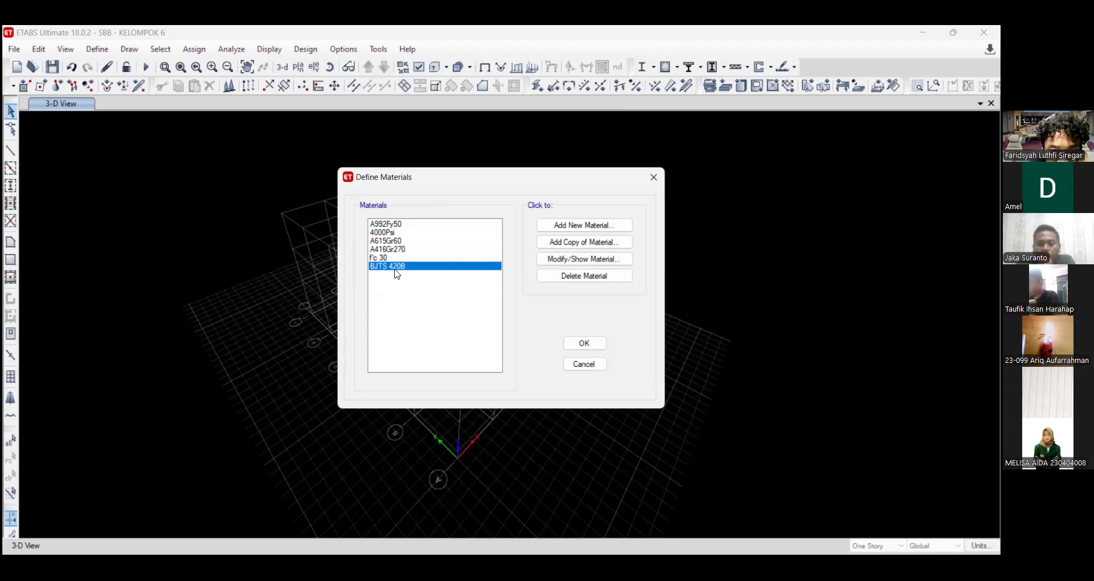
left_click(596, 243)
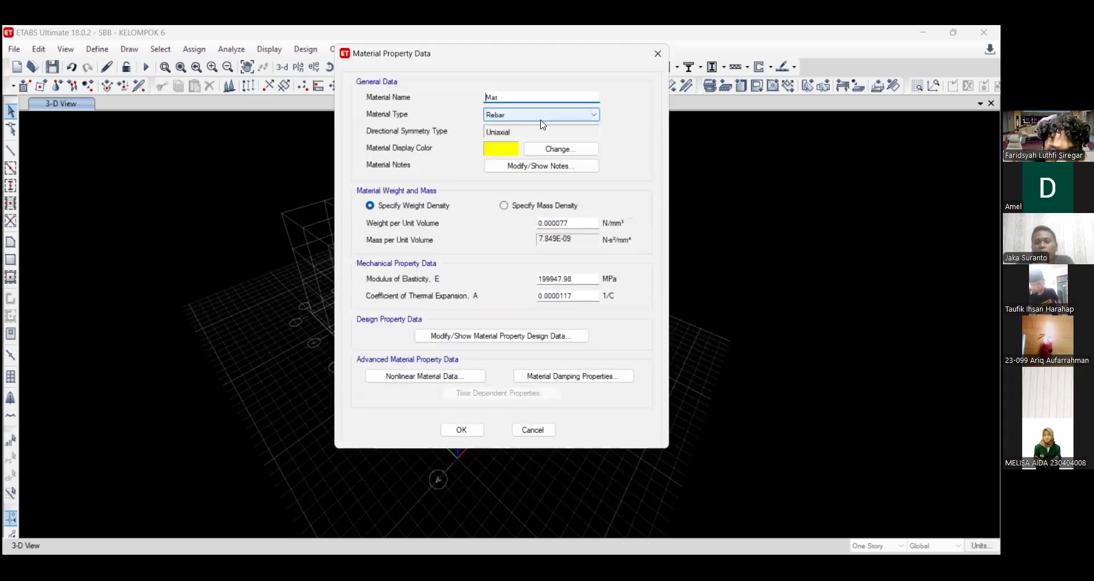
left_click_drag(531, 98, 412, 101)
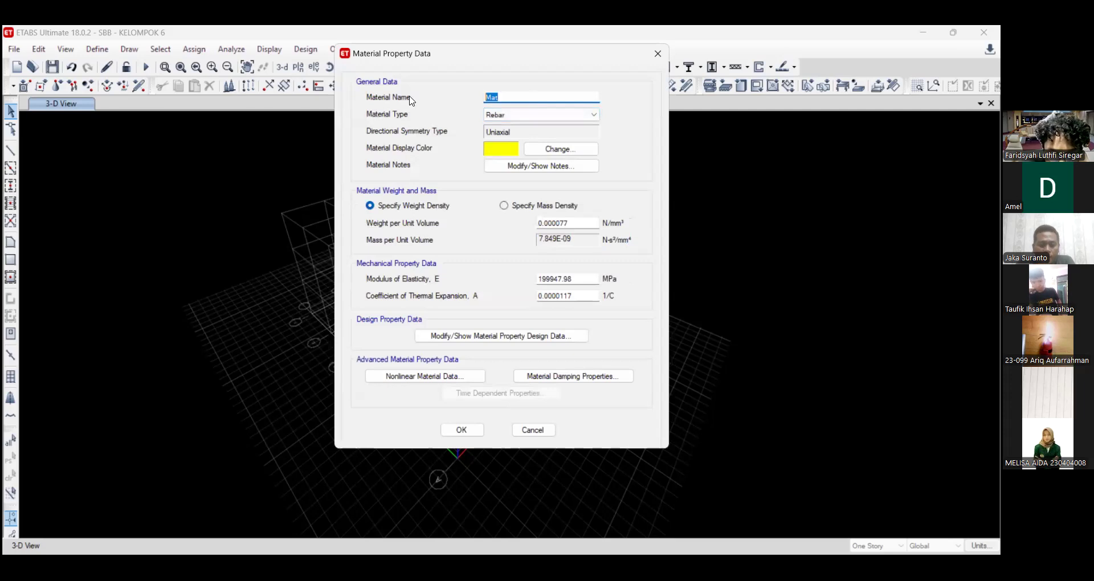
type("B")
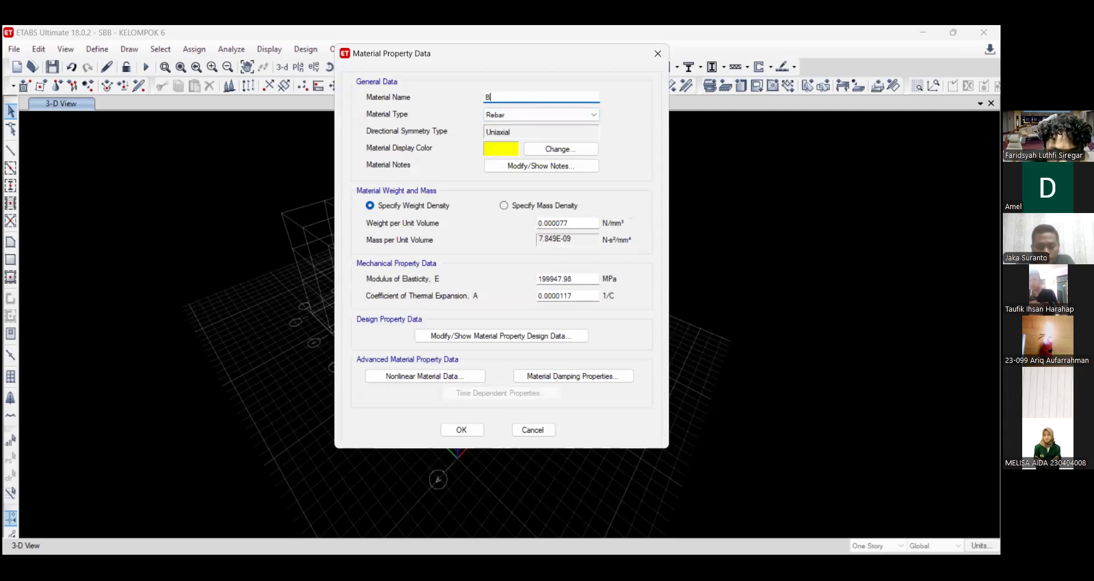
type("JTP")
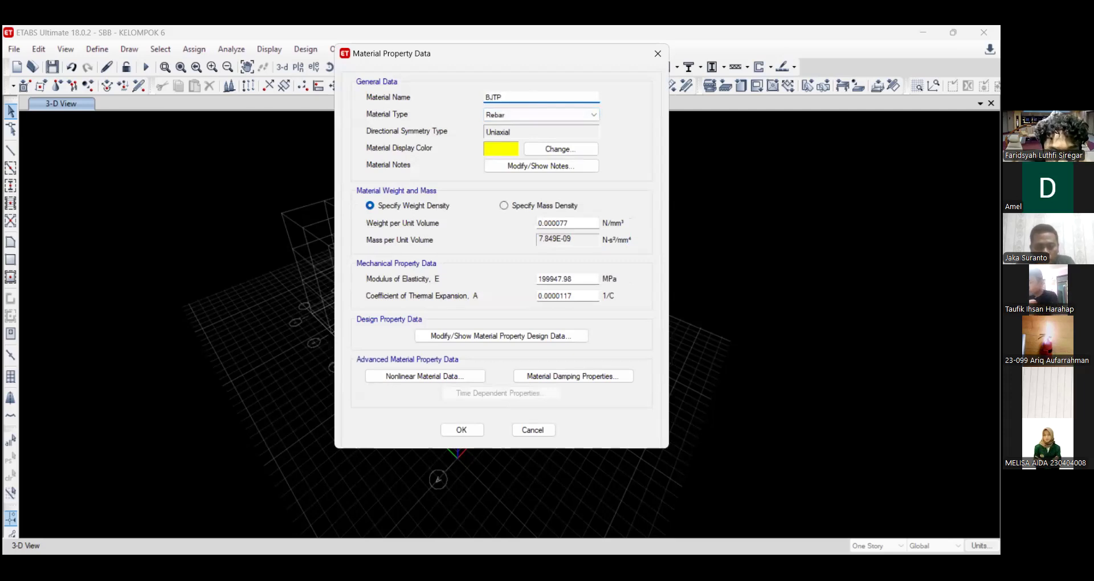
type(" 280")
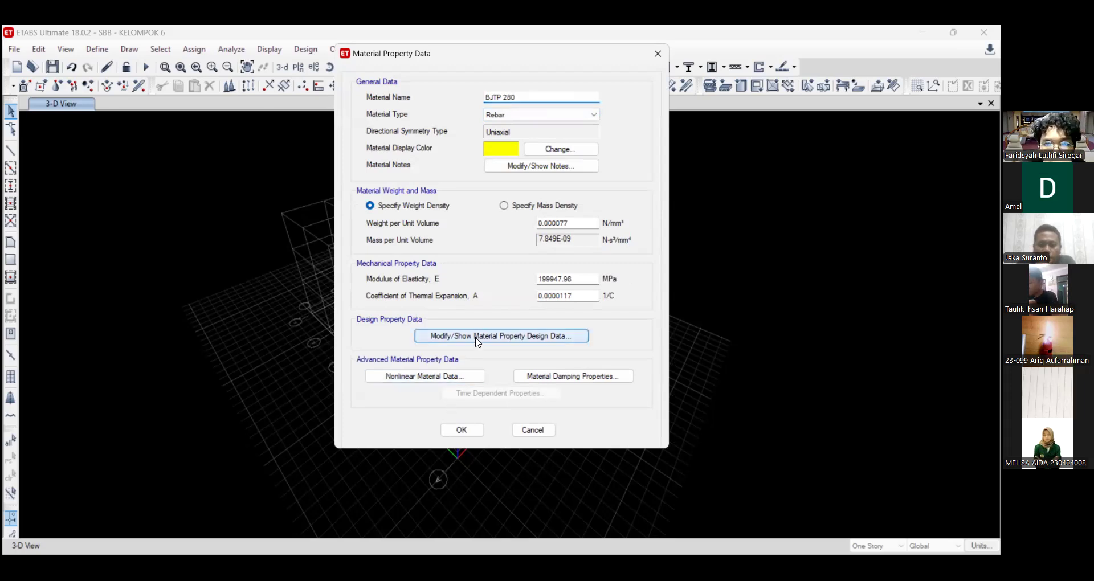
- Change the grade in the BJTP 280 material's design data to BJTS 280
left_click(477, 340)
left_click(525, 230)
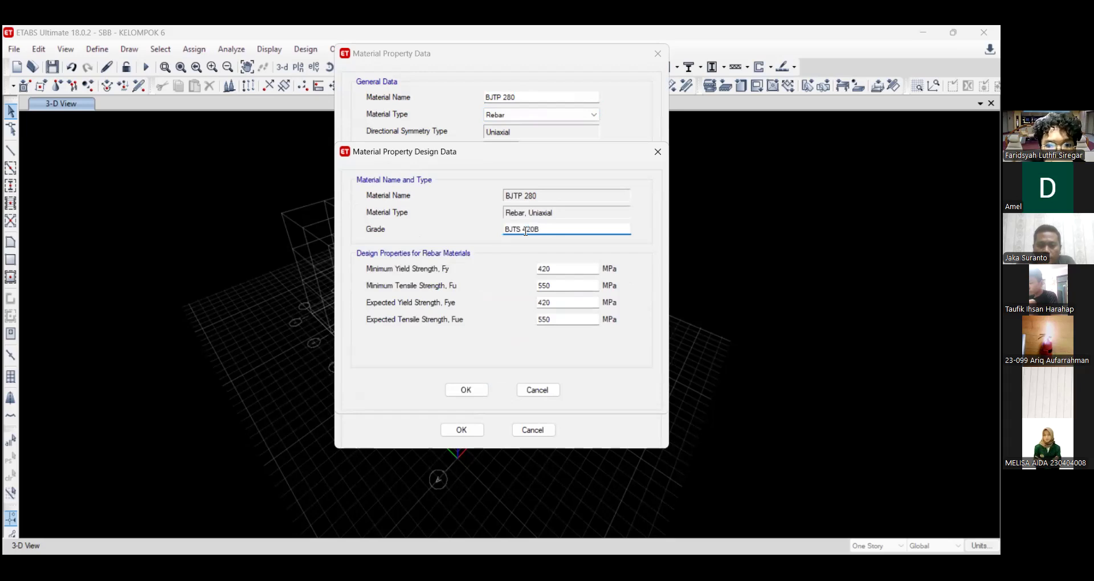
double_click(525, 230)
type("280")
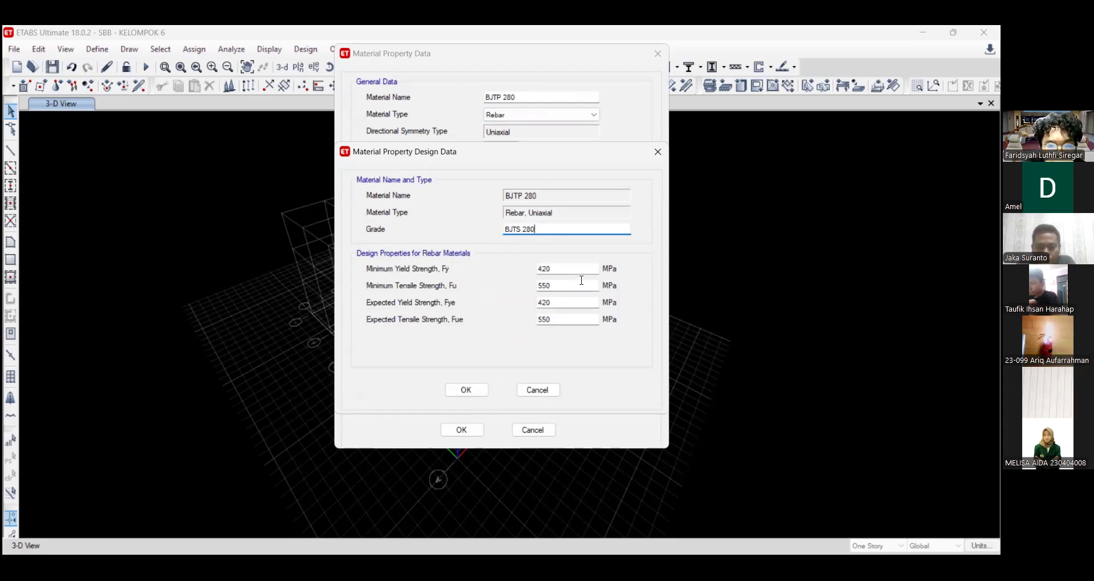
- Set the BJTP 280 rebar's minimum yield strength Fy to 280 MPa and minimum tensile strength Fu to 370 MPa
double_click(550, 268)
type("280")
double_click(550, 283)
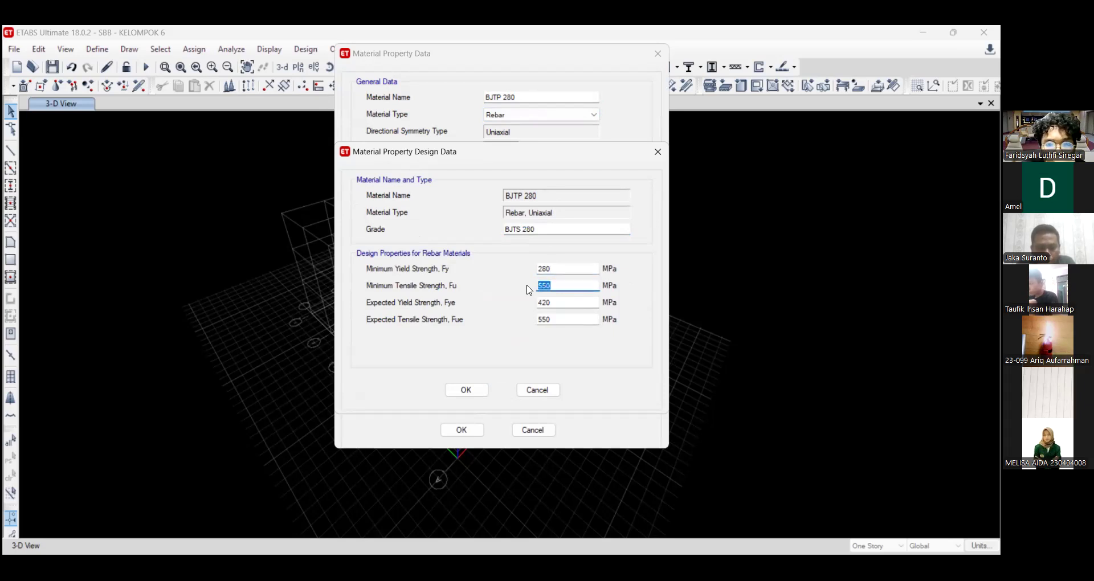
type("350")
key("Tab")
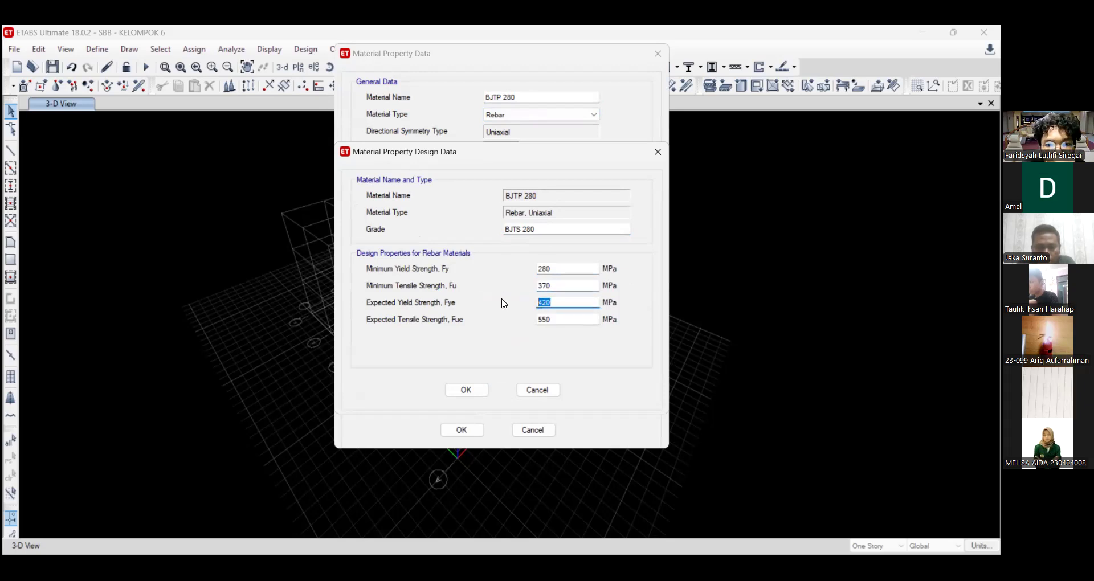
- Set the expected yield strength Fye to 280 MPa and expected tensile strength Fue to 370 MPa, and accept the BJTP 280 material
type("280")
key("Tab")
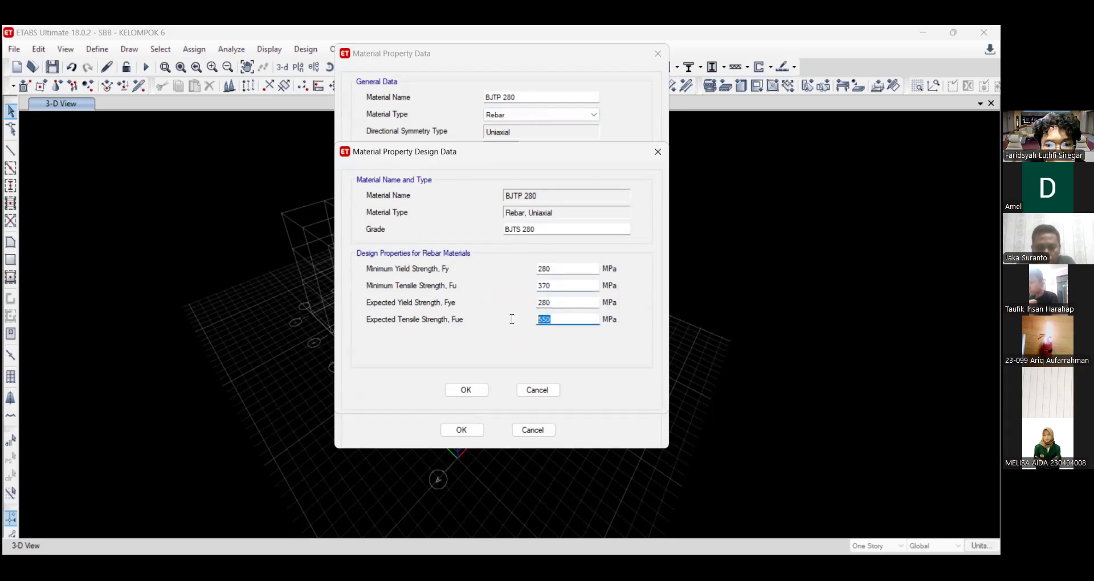
type("370")
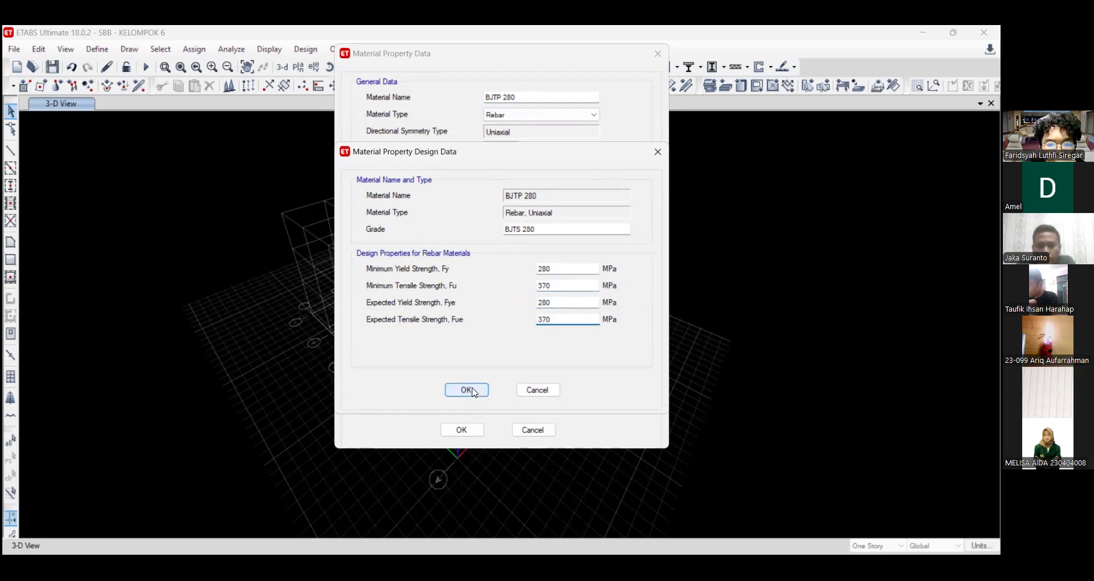
left_click(466, 390)
left_click(477, 433)
- Review the f'c 30, BJTS 420B and BJTP 280 entries among the defined materials and close the material definitions
left_click(394, 257)
left_click(398, 232)
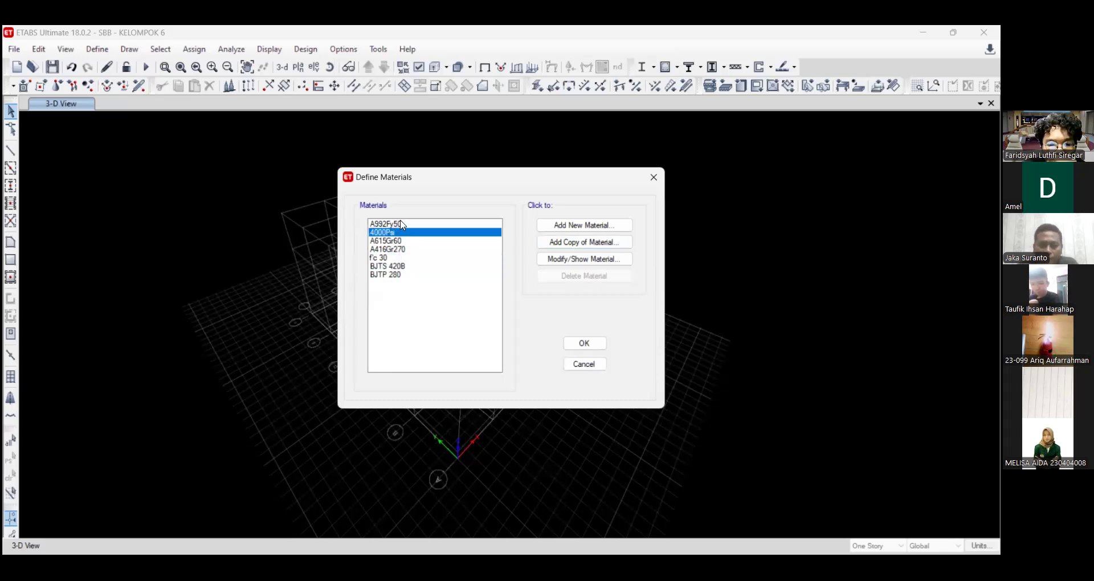
left_click(387, 249)
left_click(389, 267)
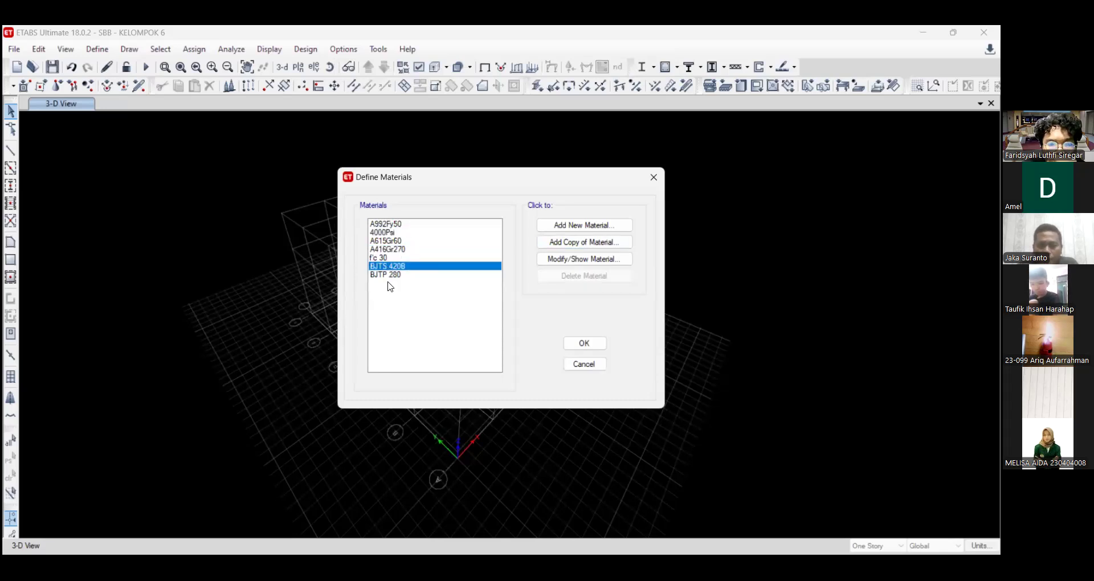
left_click(391, 257)
left_click(390, 266)
left_click(389, 275)
left_click(389, 257)
left_click(390, 266)
left_click(394, 249)
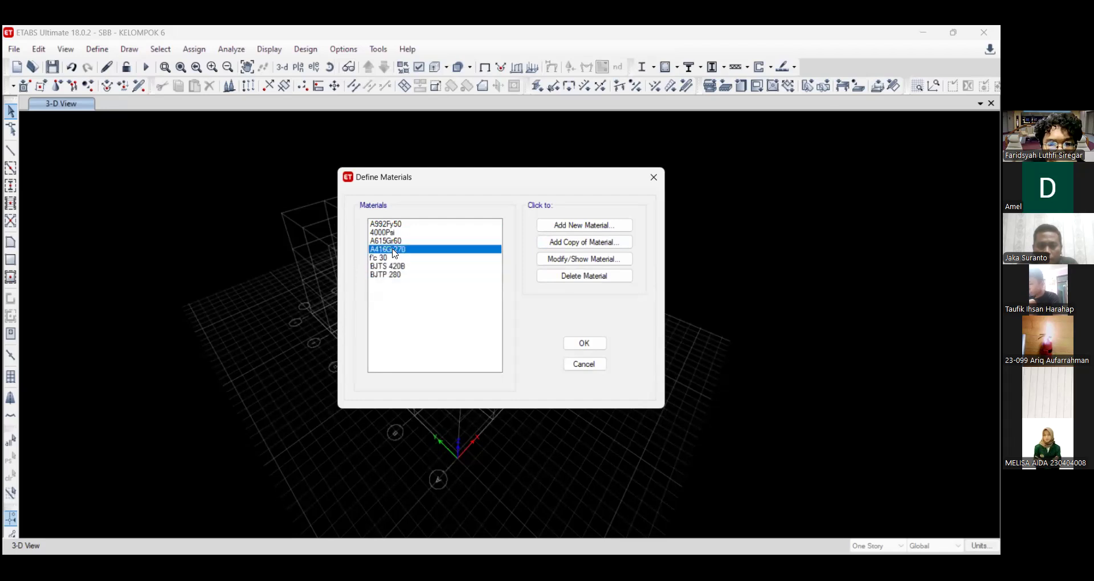
left_click(381, 259)
left_click(380, 268)
left_click(381, 258)
left_click(380, 266)
left_click(379, 275)
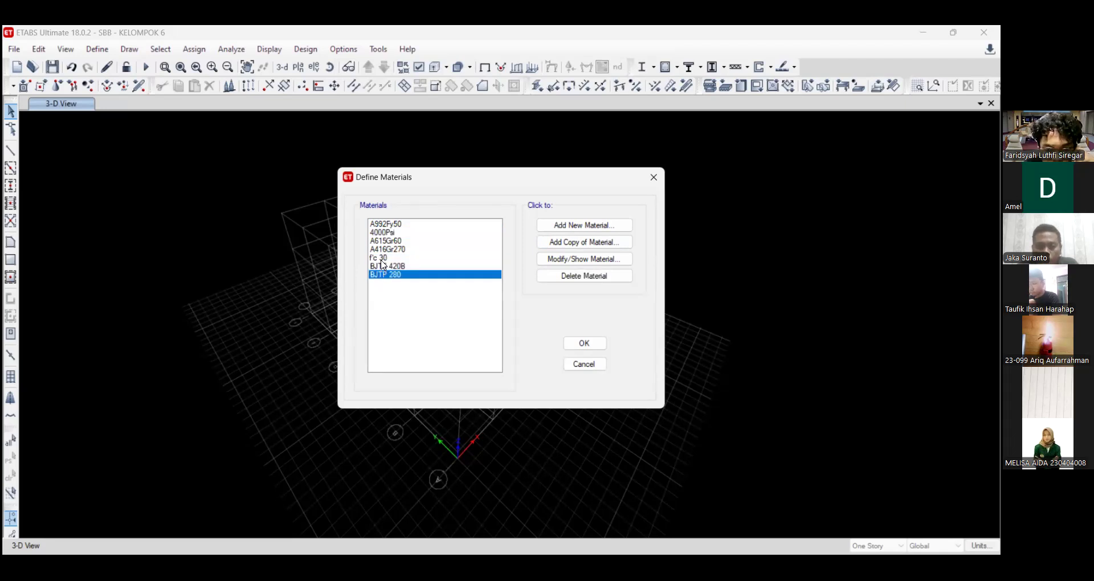
left_click(381, 260)
left_click(383, 266)
left_click(387, 276)
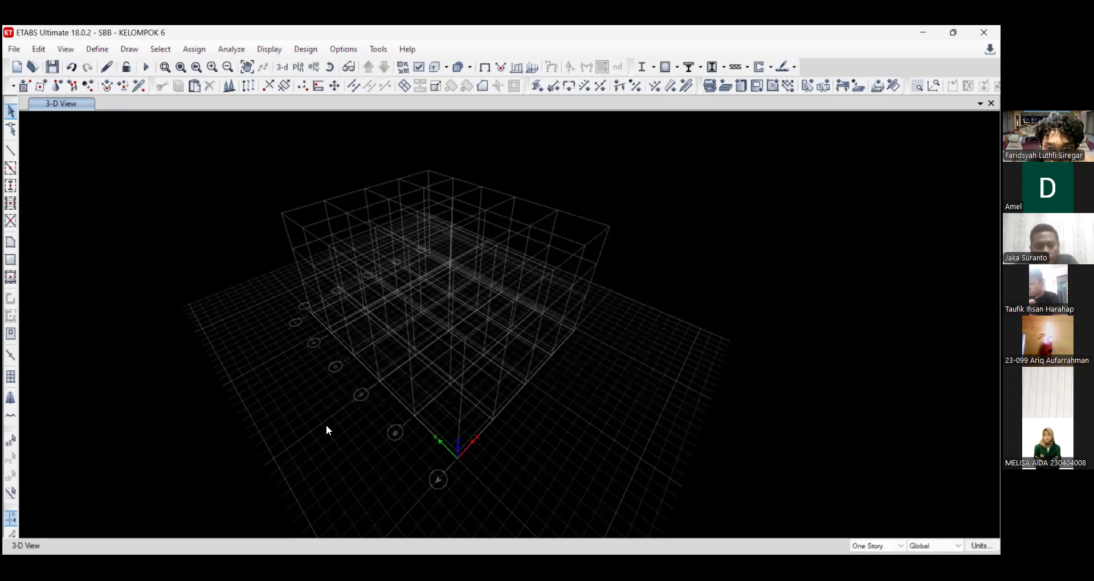
- Add a new frame section property with the Concrete Rectangular section shape
left_click(98, 49)
mouse_move(128, 87)
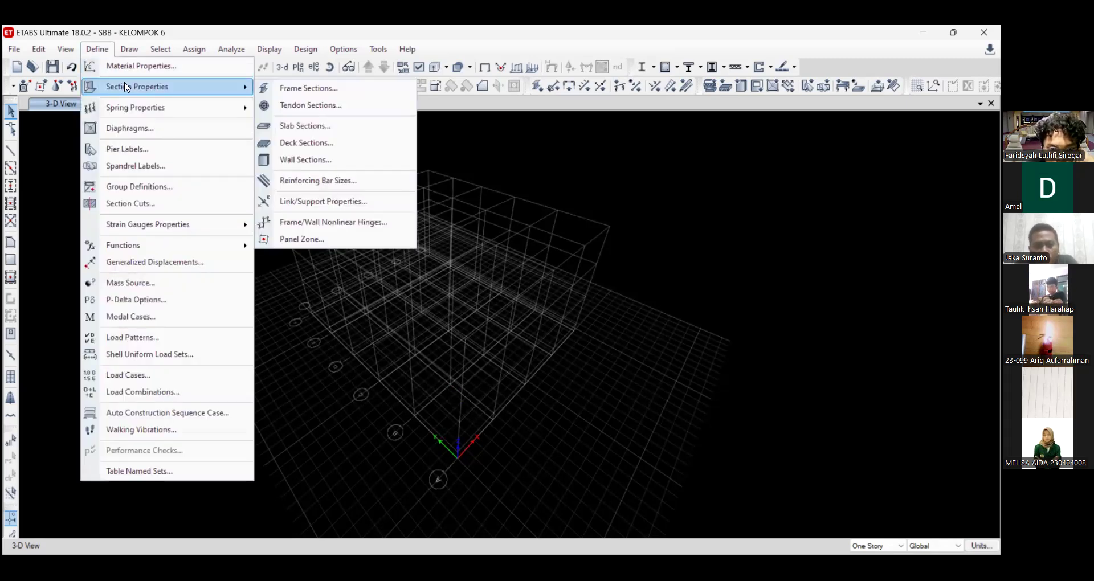
left_click(281, 91)
left_click(358, 283)
left_click(357, 258)
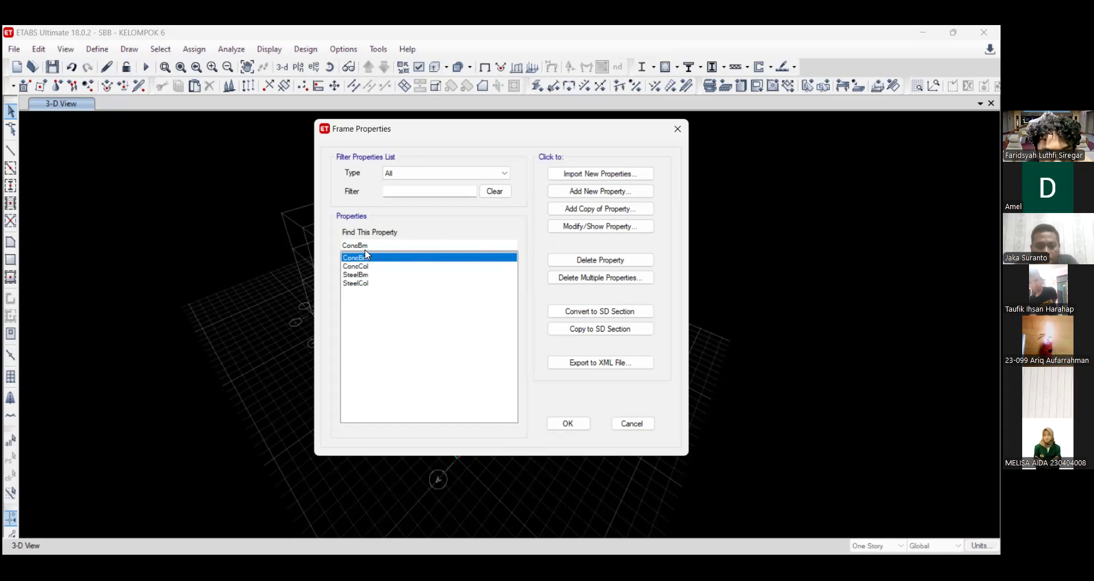
left_click(602, 197)
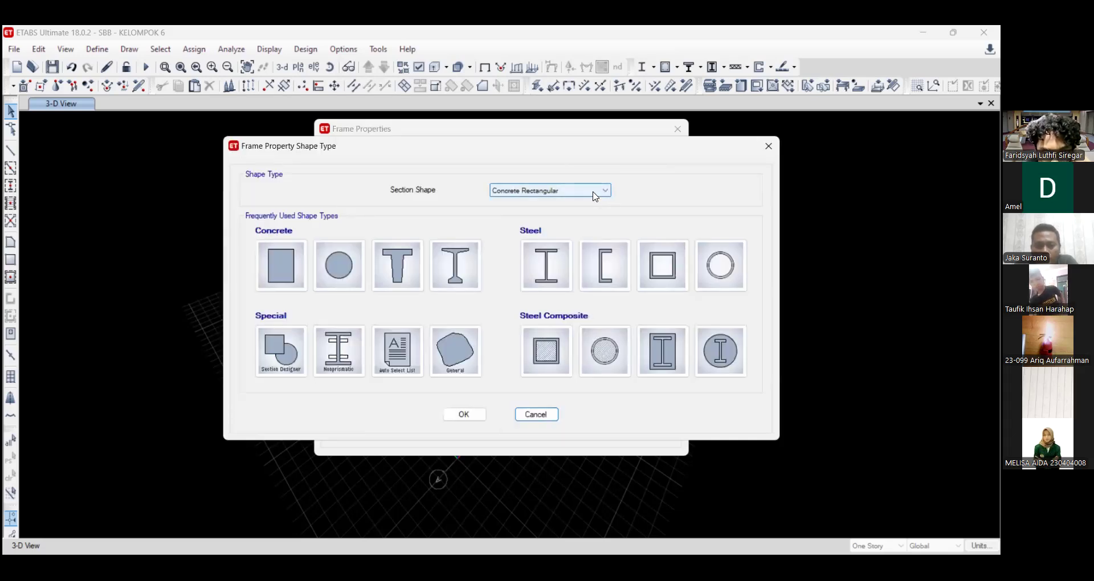
left_click(595, 196)
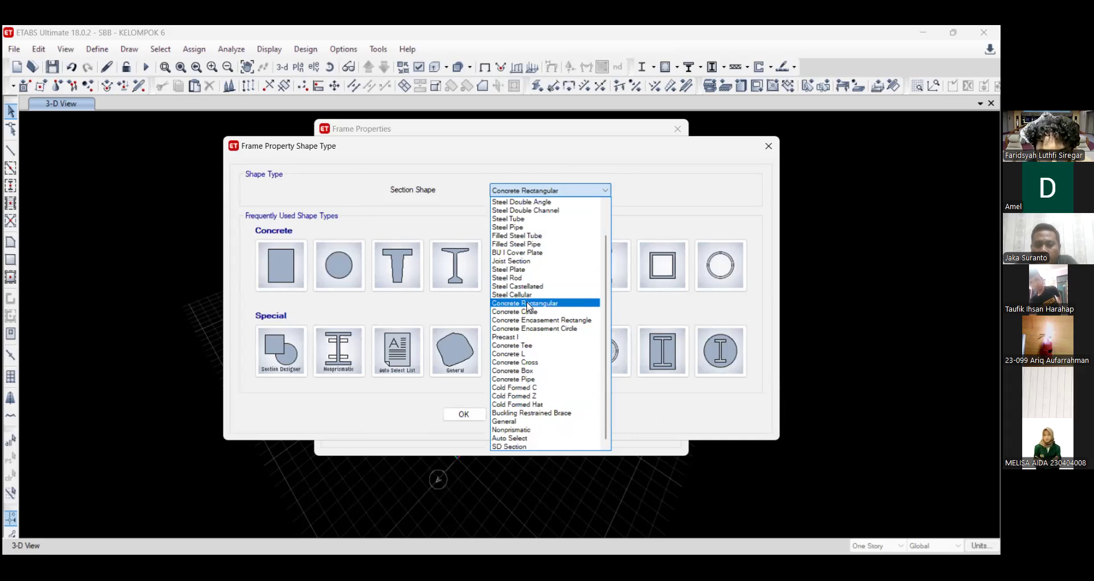
left_click(527, 303)
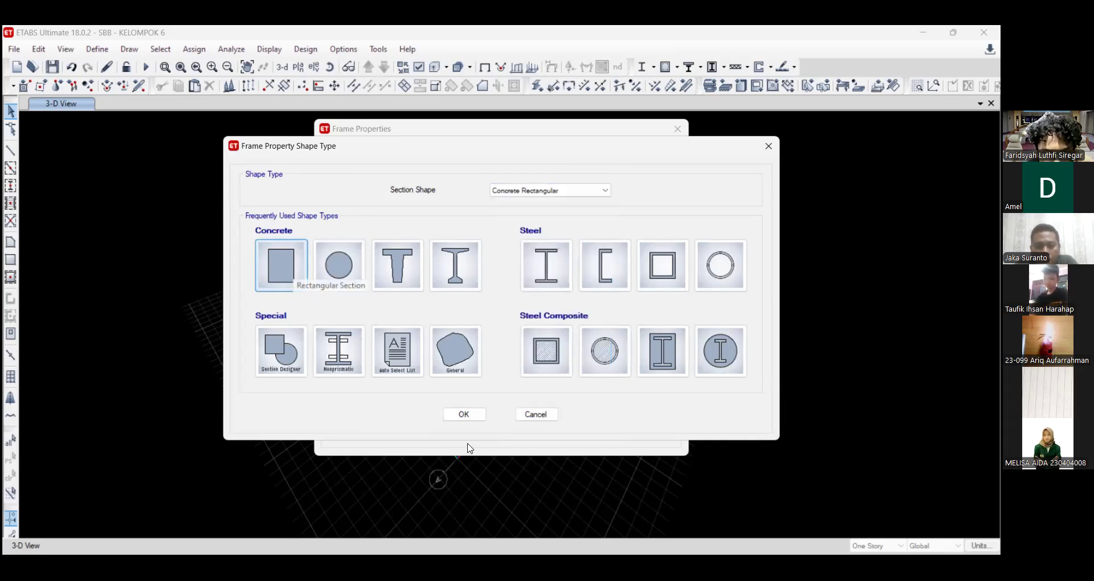
left_click(467, 414)
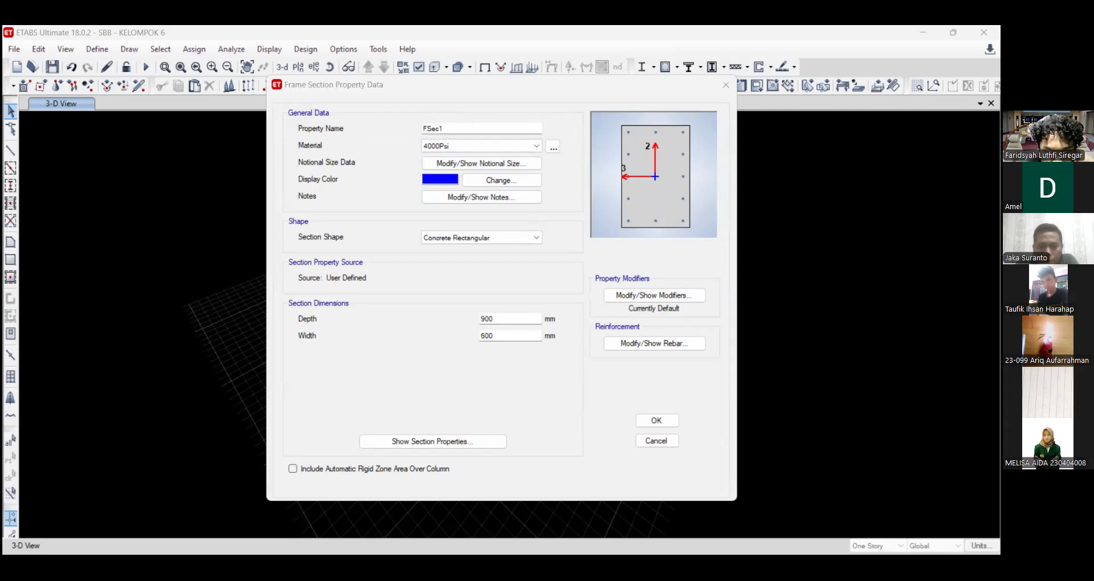
- Name the new frame section K1.50/50 and assign it the f'c 30 concrete material
left_click(460, 176)
type("K")
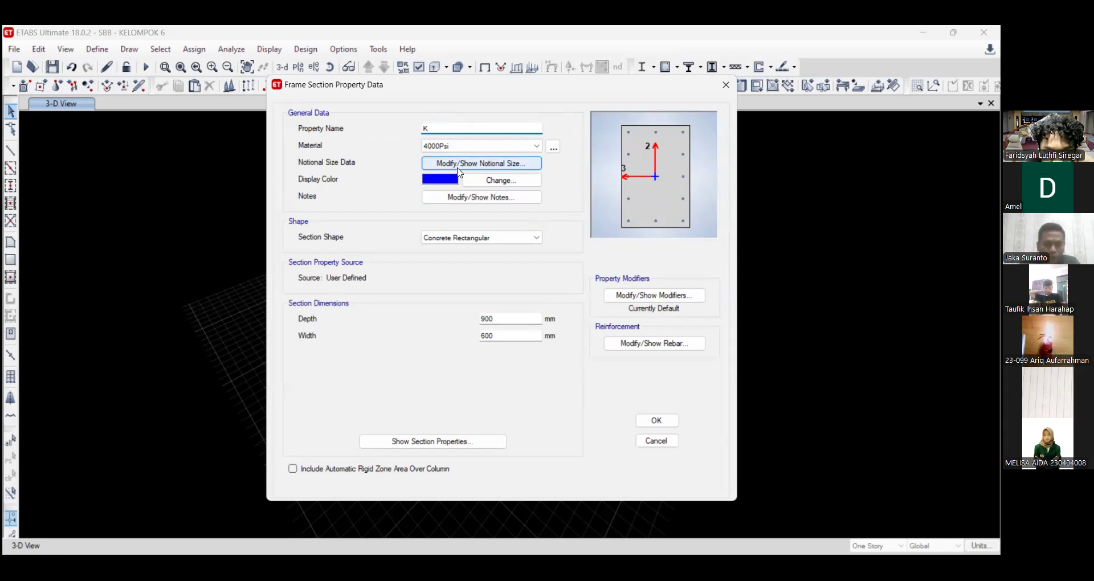
type("1.50/50")
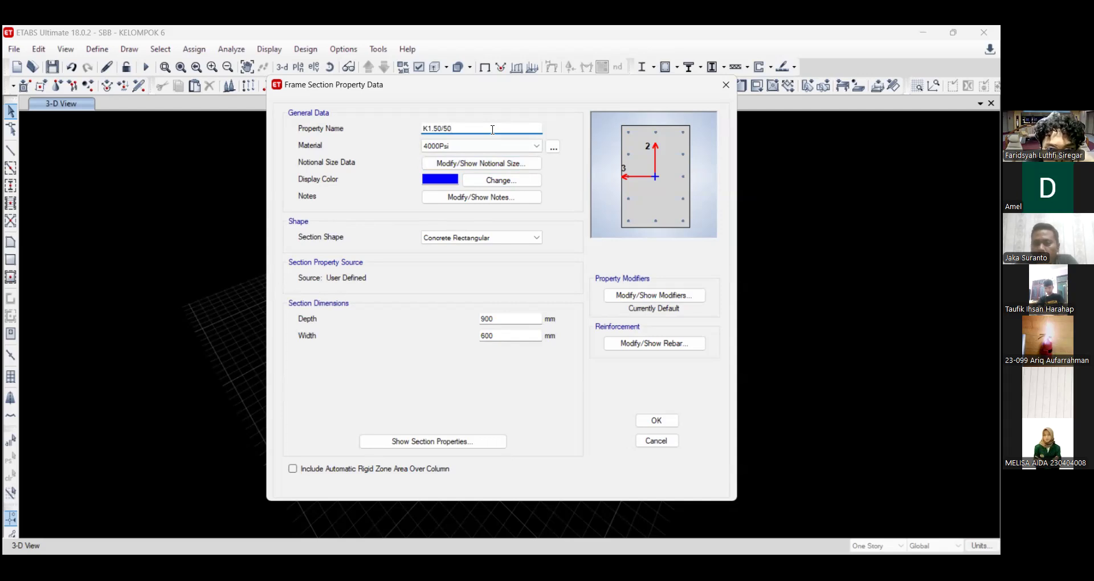
double_click(438, 126)
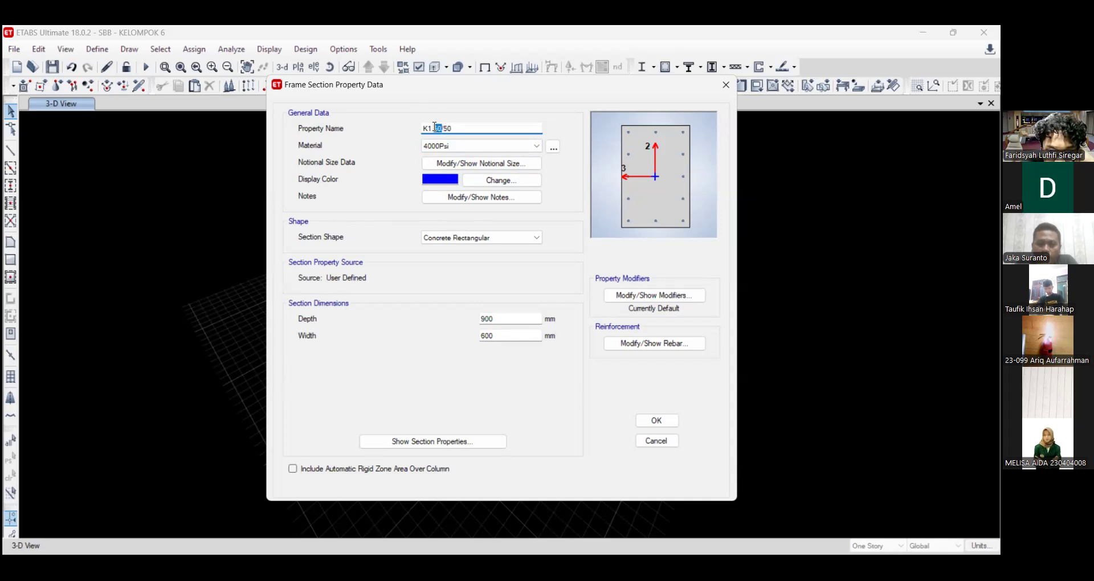
double_click(447, 129)
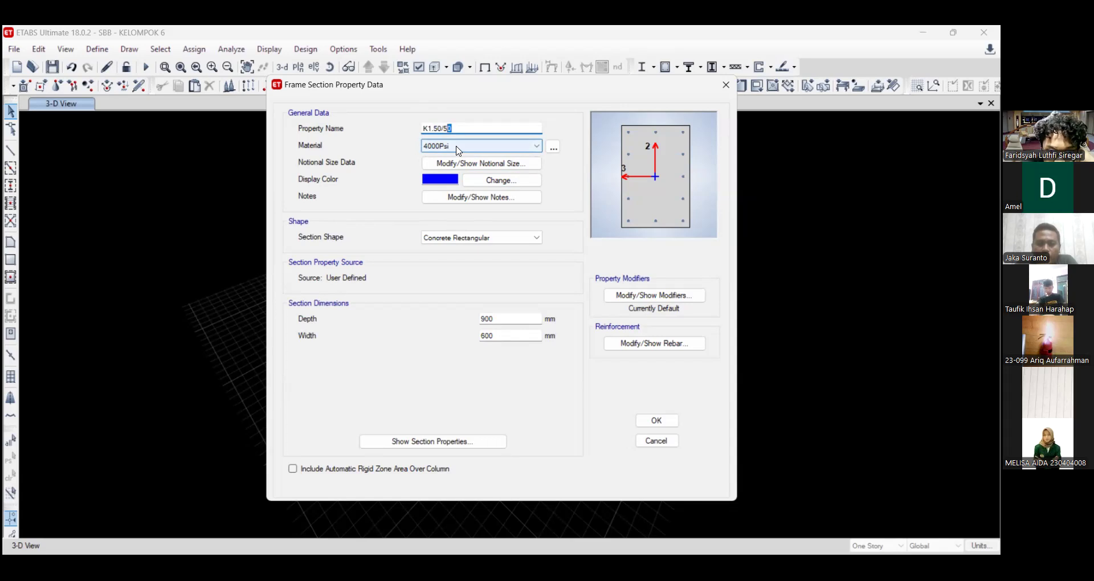
left_click(459, 146)
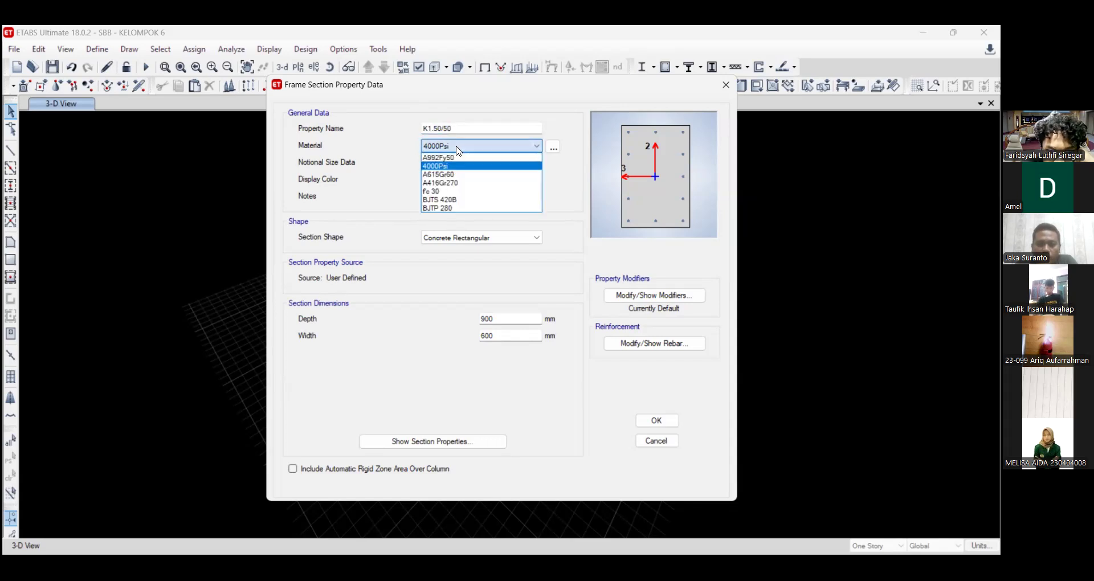
left_click(454, 192)
- Set the K1.50/50 section's depth to 500 mm and its width to 500 mm
left_click_drag(515, 323, 434, 322)
type("500")
left_click(515, 336)
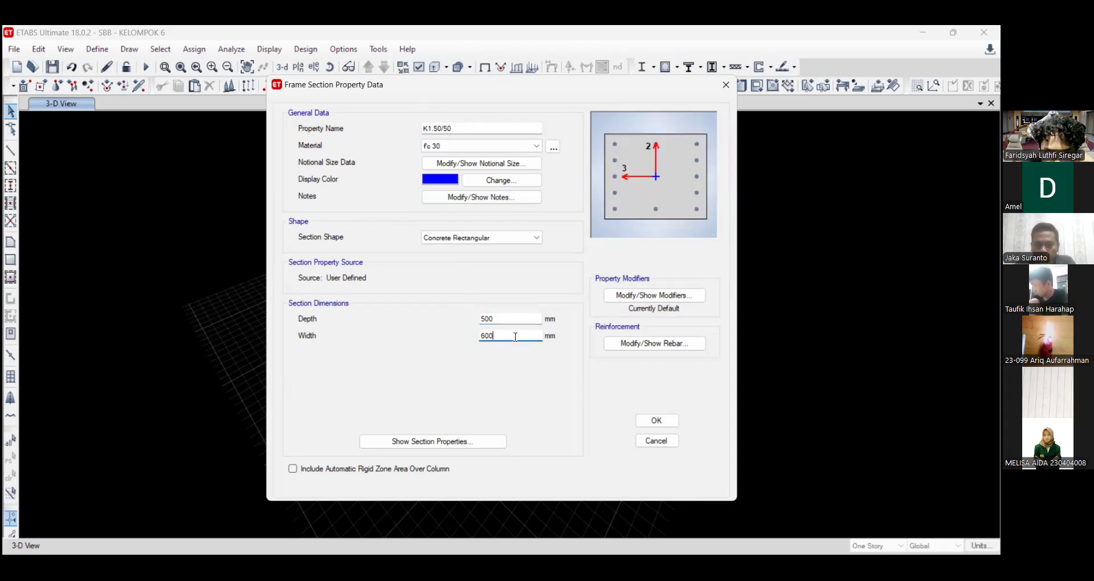
key("shift+Left")
key("shift+Left")
key("shift+Left")
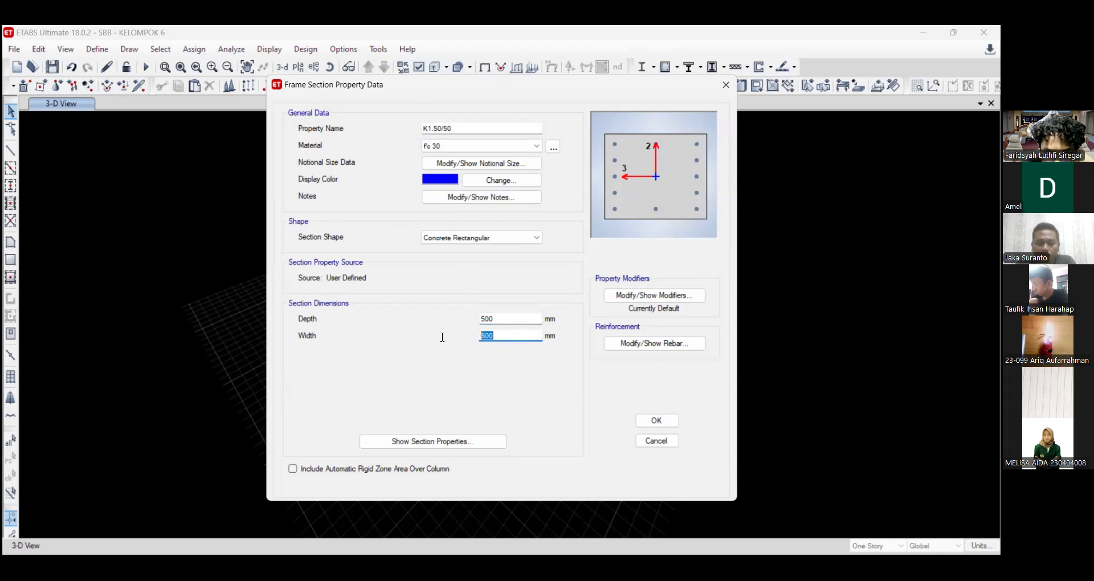
double_click(495, 319)
left_click_drag(511, 336, 449, 339)
type("500")
left_click(509, 322)
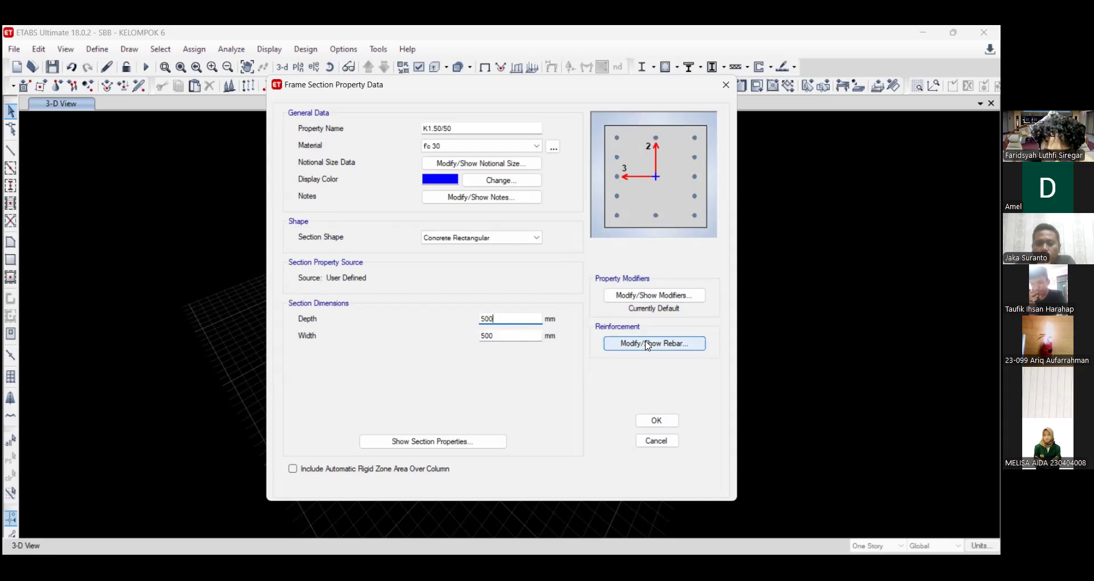
- Examine the K1.50/50 section's reinforcement data without changing it, and recheck the section's name, depth and width
left_click(621, 342)
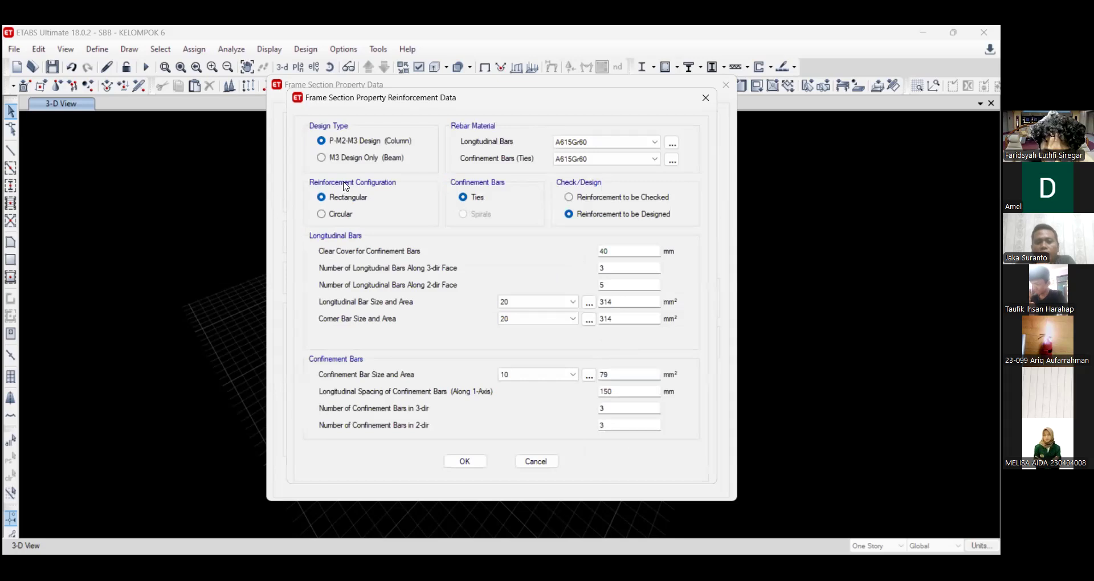
left_click(536, 461)
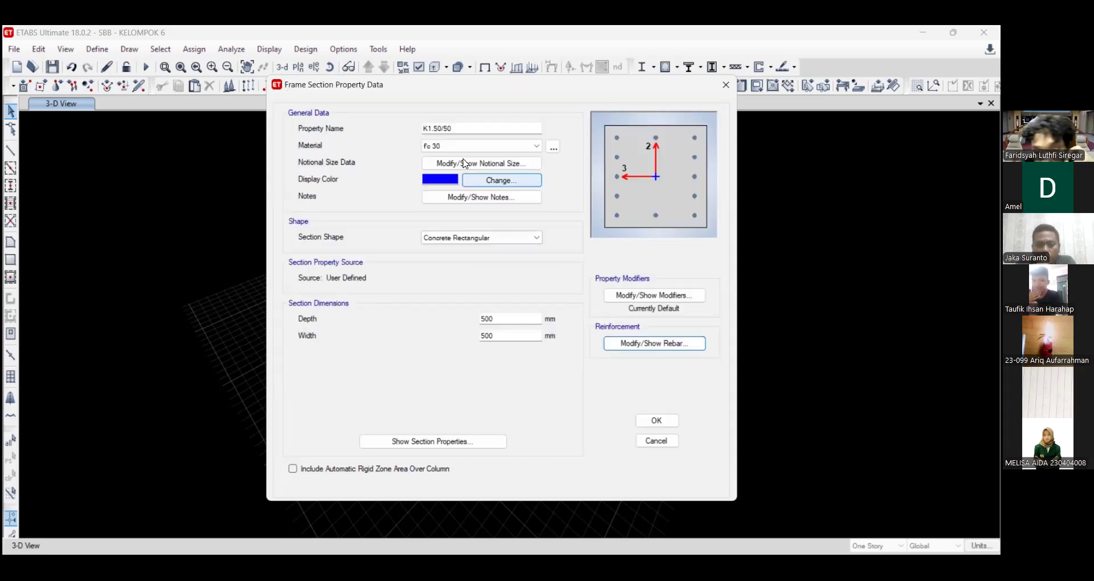
left_click(469, 130)
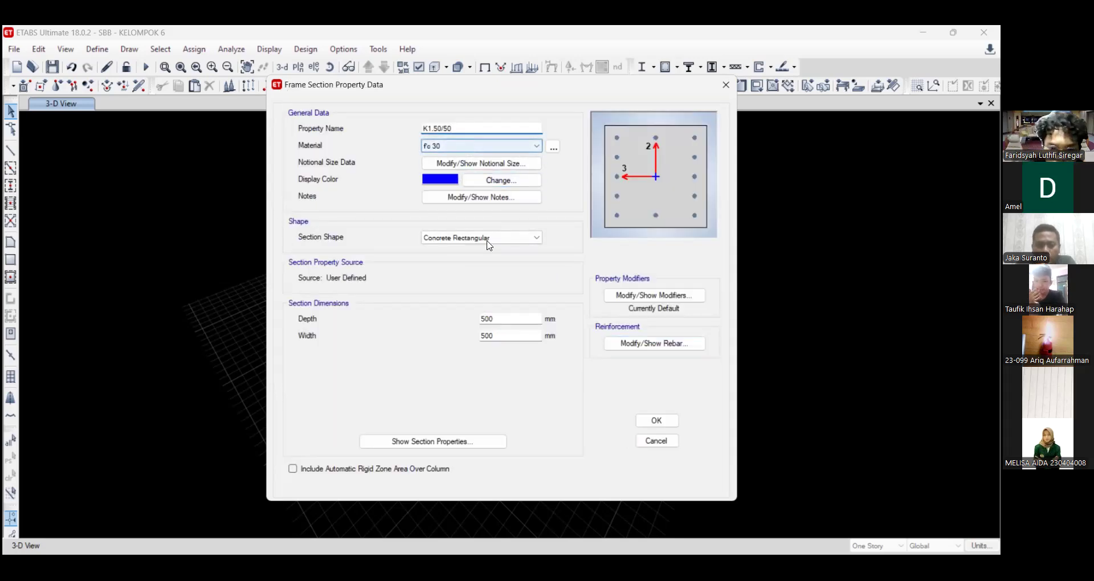
left_click(523, 319)
left_click(519, 335)
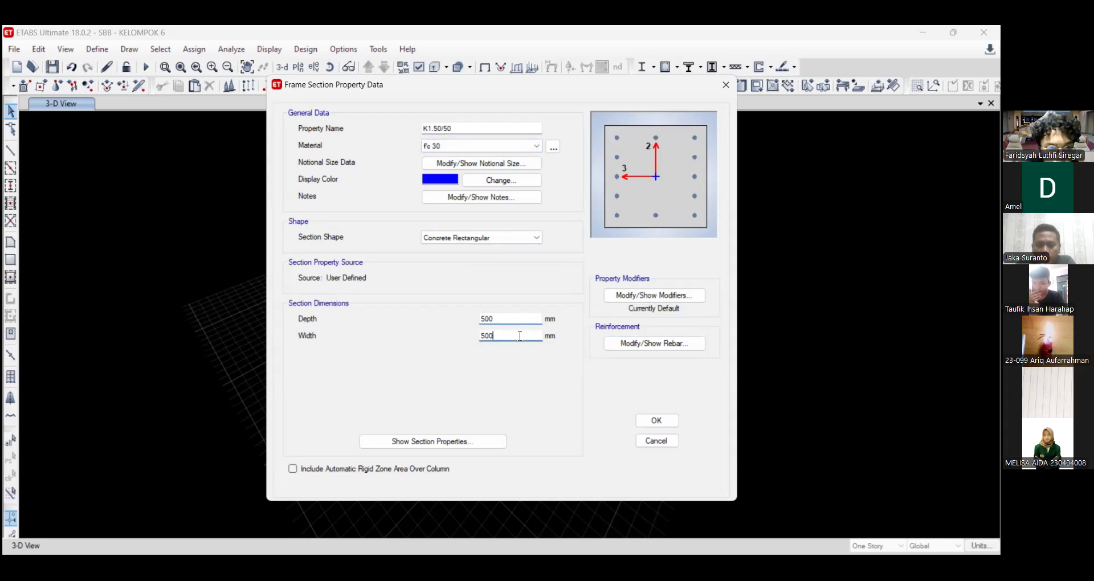
- Assign BJTS 420B to the K1.50/50 section's longitudinal bars and BJTP 280 to its confinement bars
left_click(636, 344)
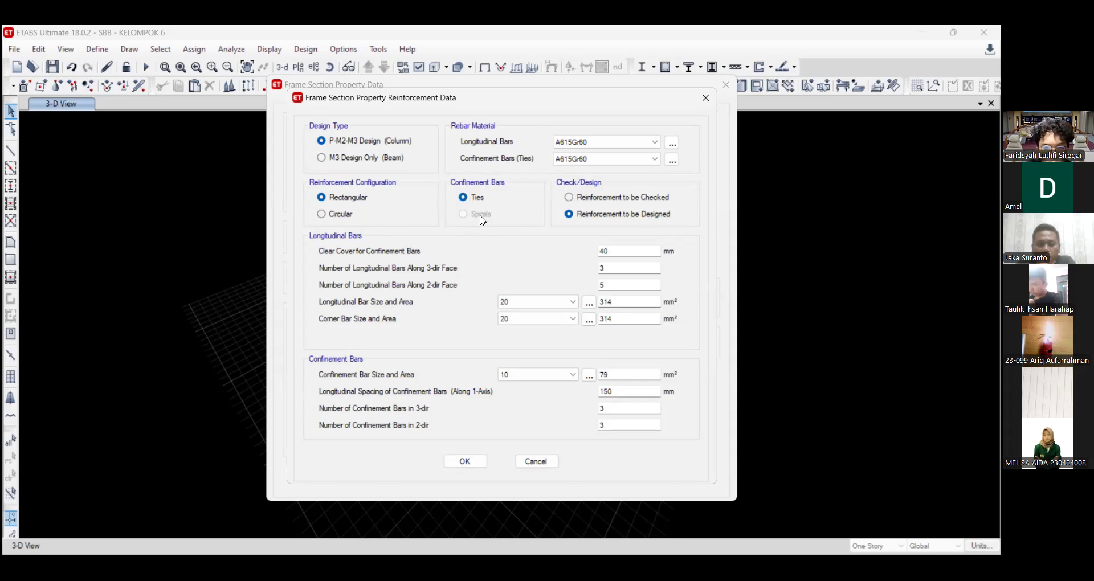
left_click(562, 147)
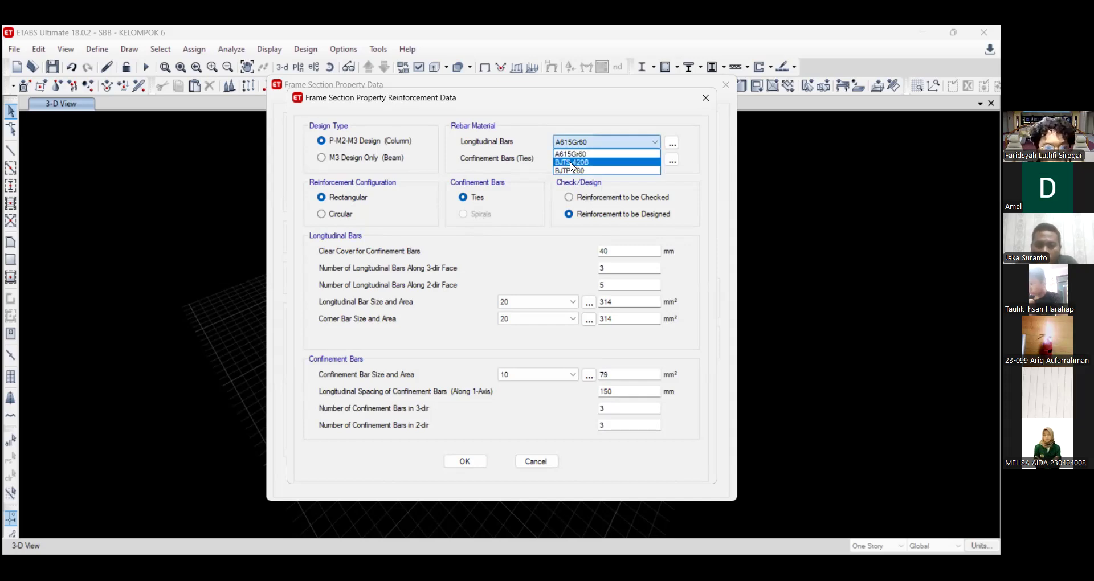
left_click(572, 163)
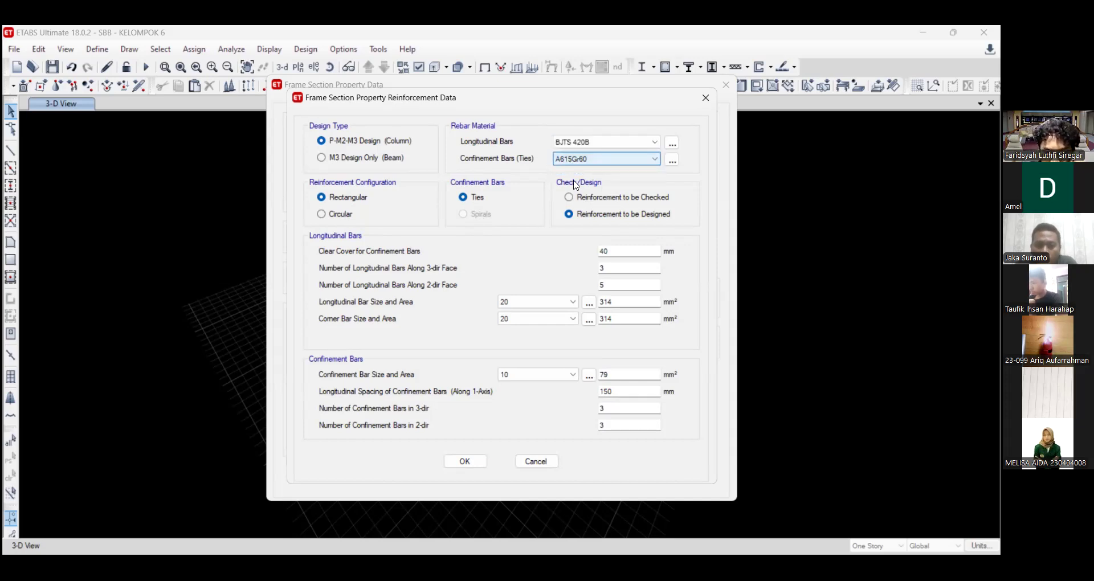
left_click(571, 161)
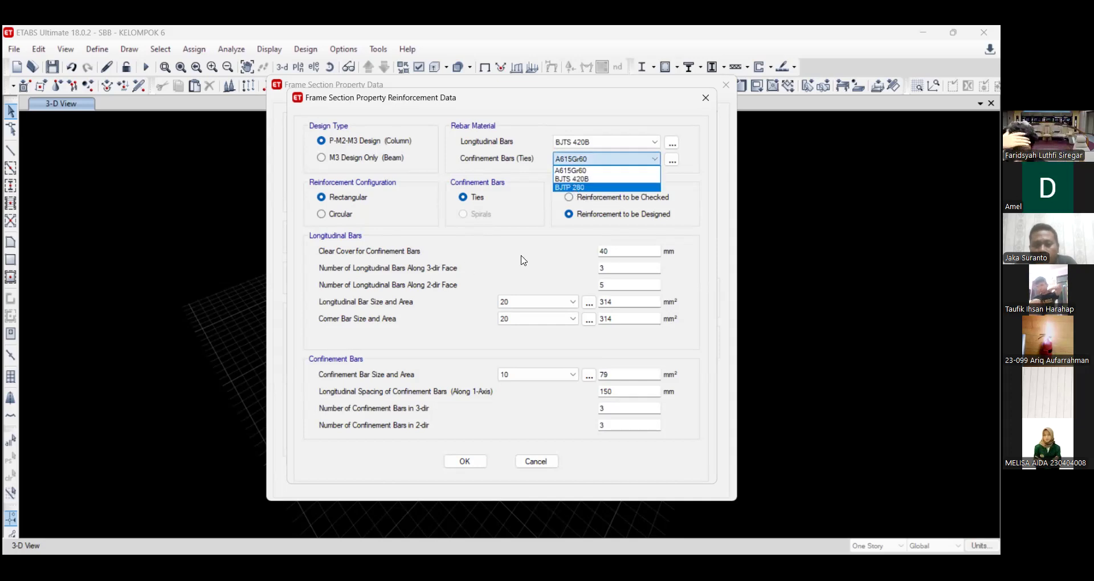
left_click(627, 256)
- Set the number of longitudinal bars to 4 along both the 3-dir and 2-dir faces
left_click(633, 251)
key("Tab")
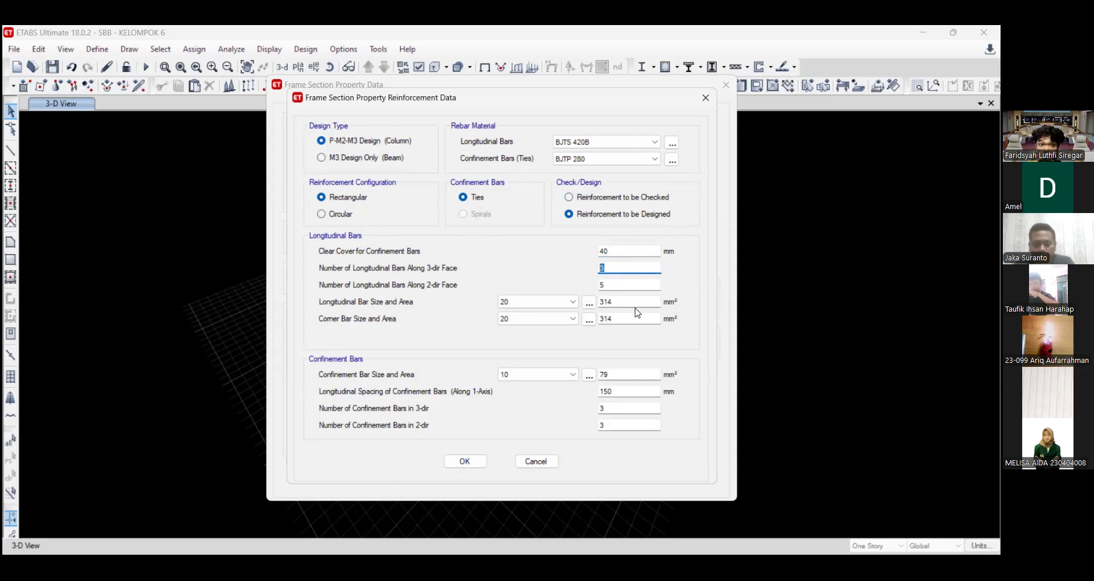
type("4")
key("Tab")
type("4")
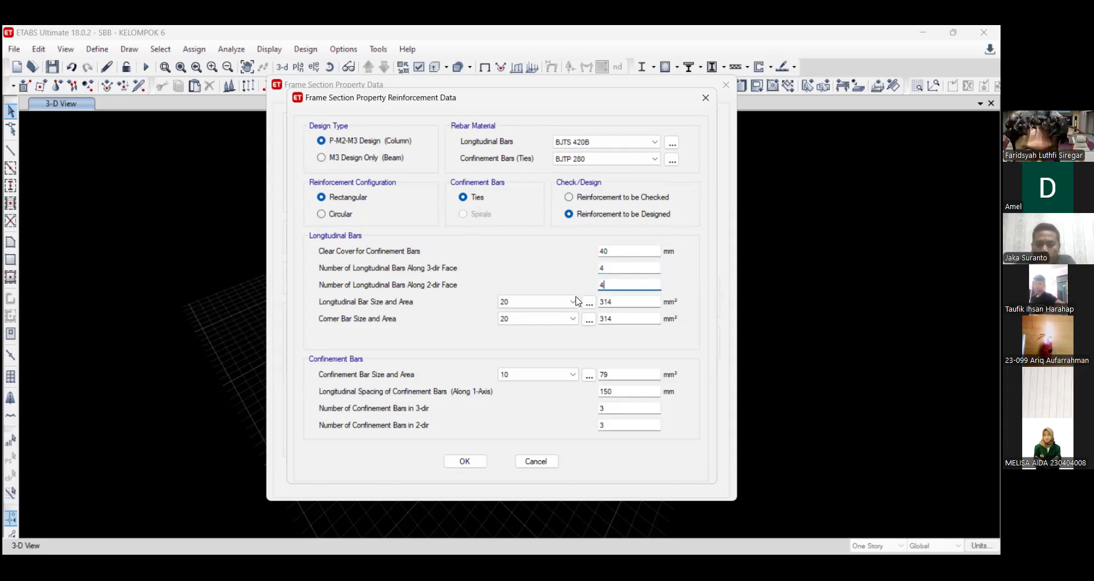
- Set both the longitudinal bar size and the corner bar size to 16
left_click(575, 303)
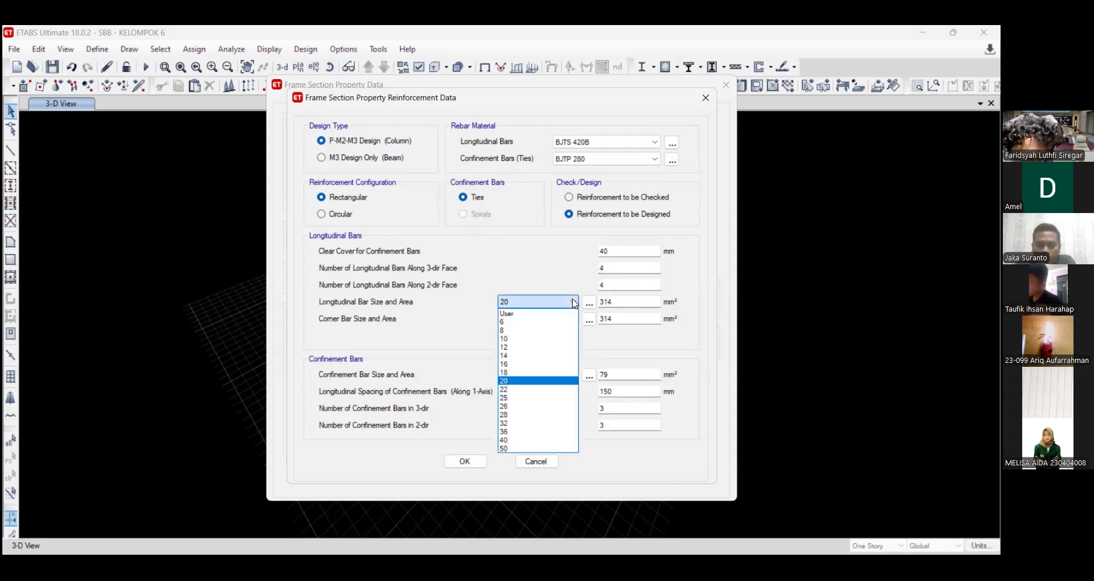
left_click(552, 365)
left_click(551, 320)
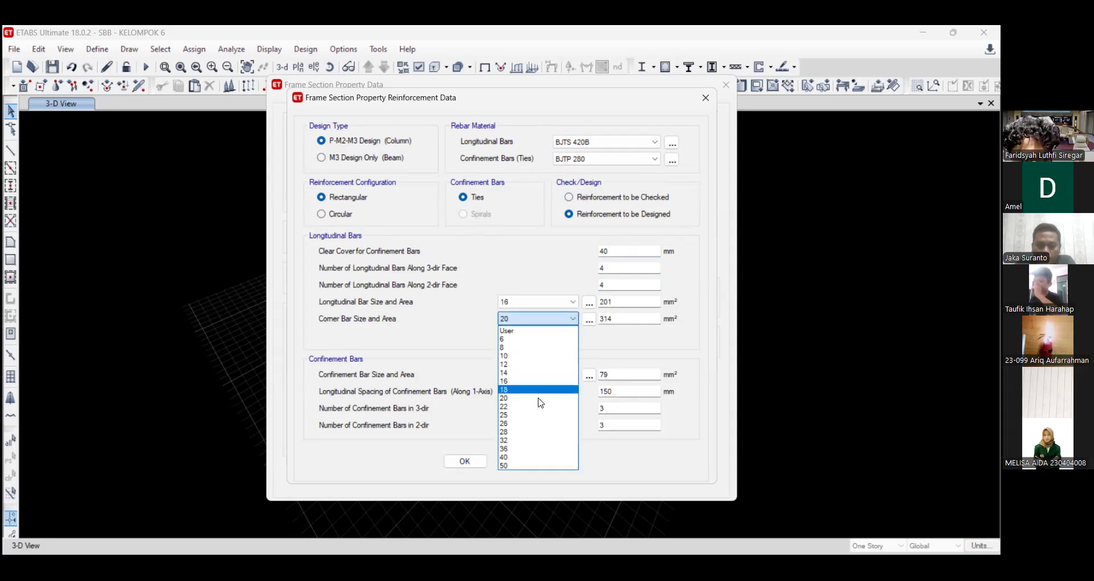
left_click(540, 381)
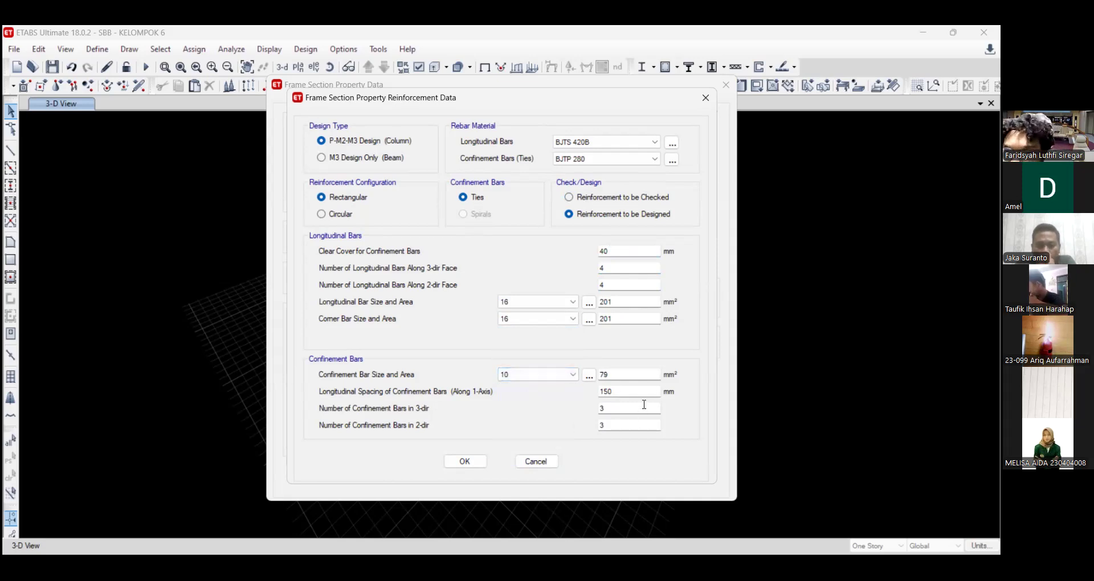
- Set the number of confinement bars to 2 in both the 3-dir and the 2-dir
double_click(618, 404)
type("2")
key("Tab")
type("2")
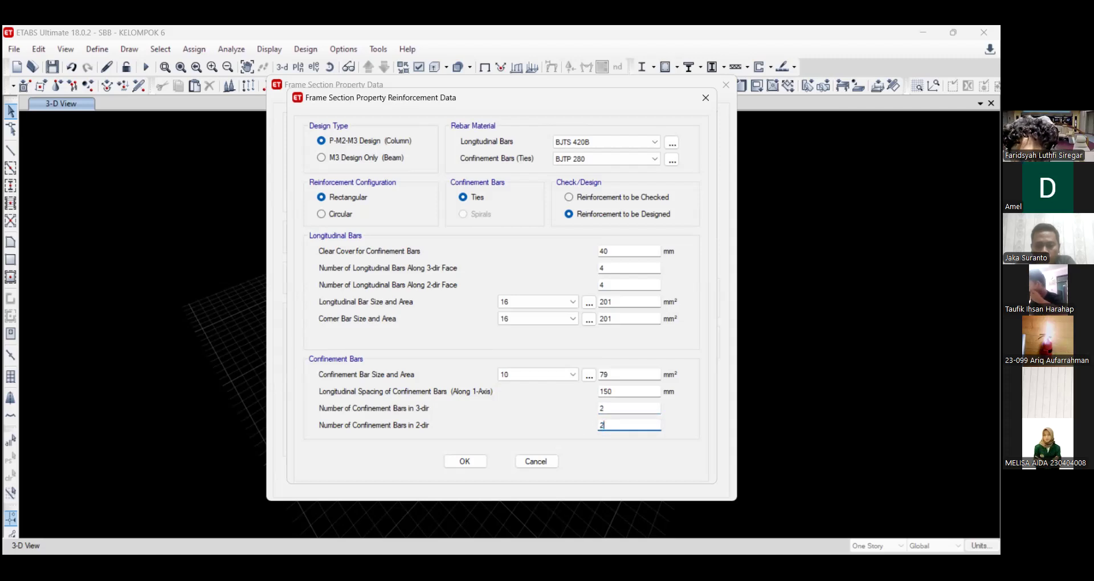
- Review the confinement bar values, keep Reinforcement to be Designed selected, and save the K1.50/50 section
left_click(610, 409)
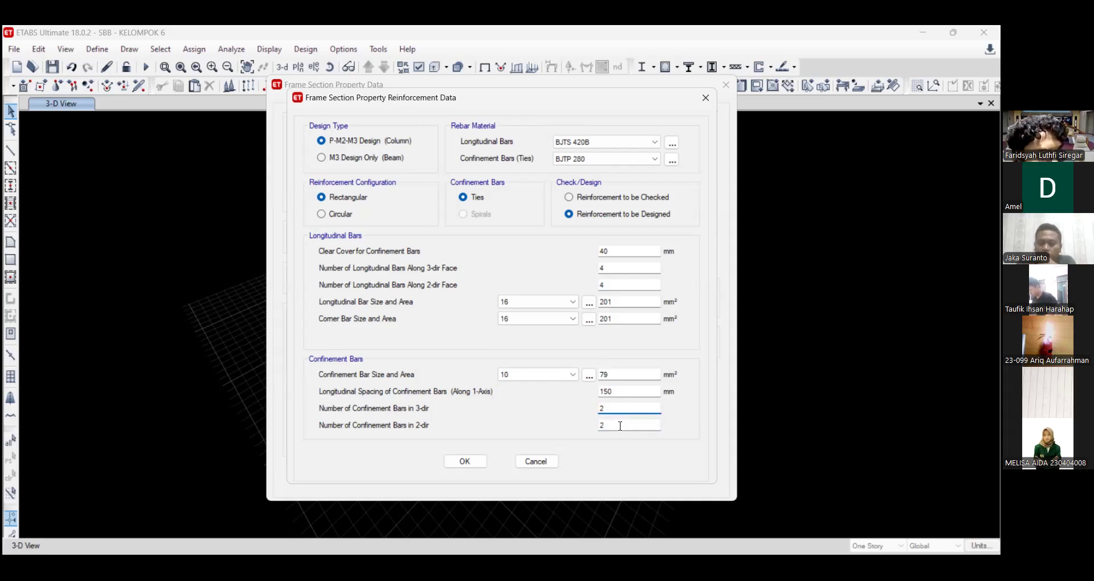
left_click(615, 426)
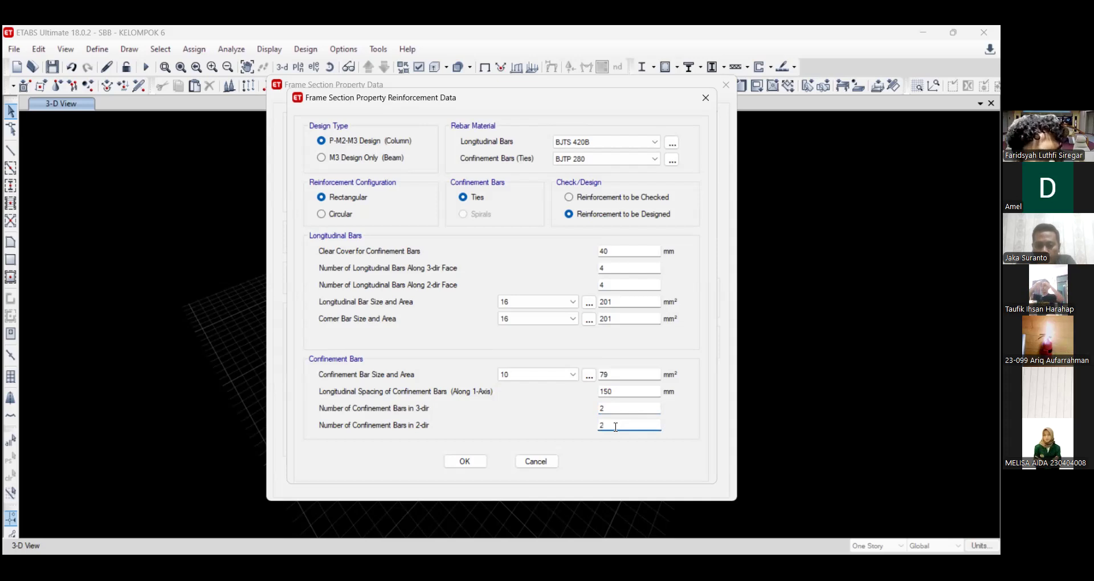
left_click(615, 409)
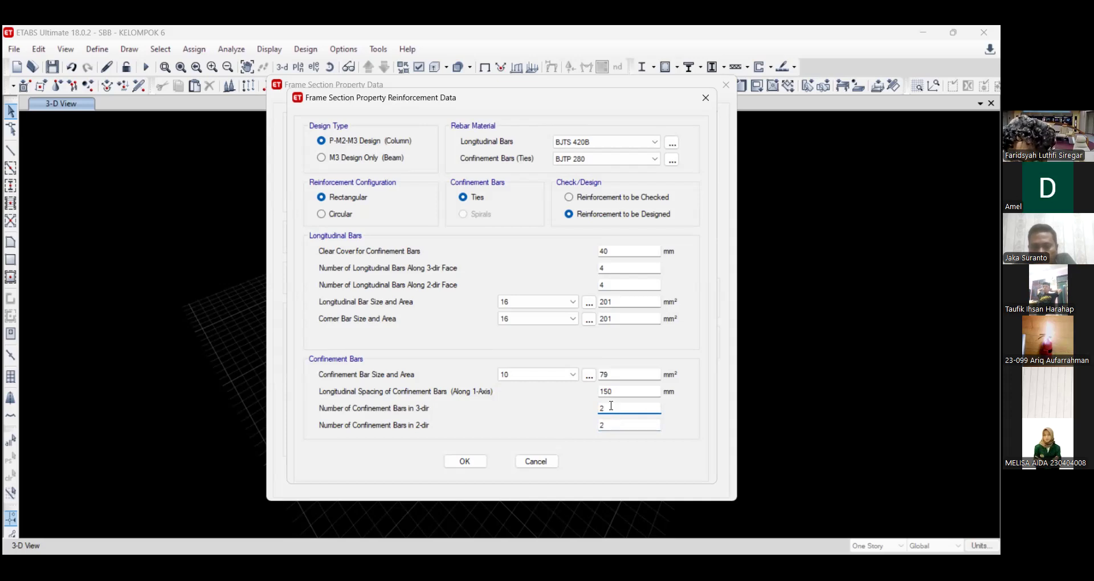
key("Tab")
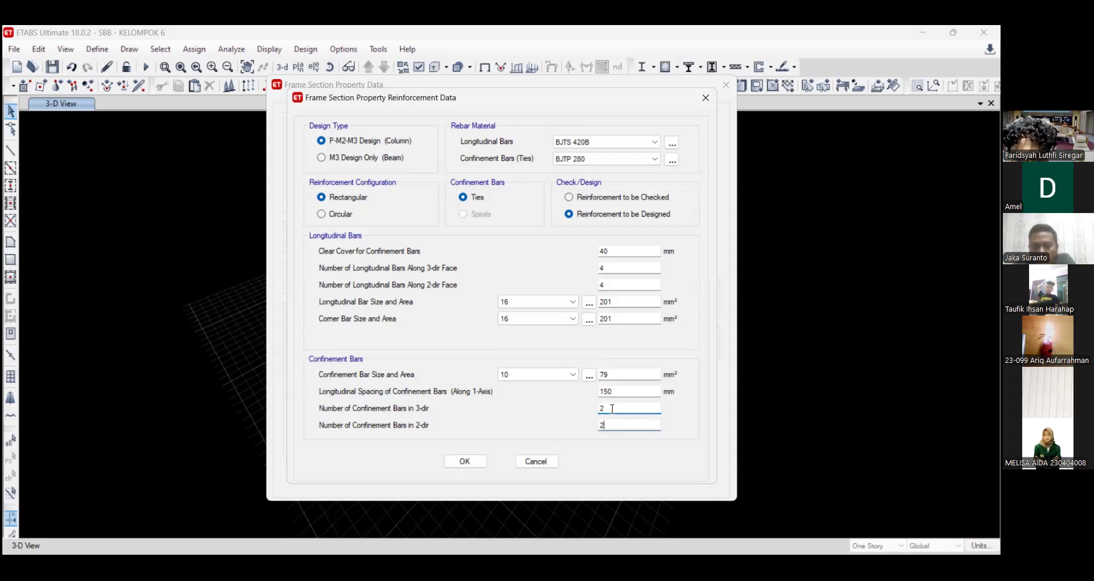
left_click(621, 392)
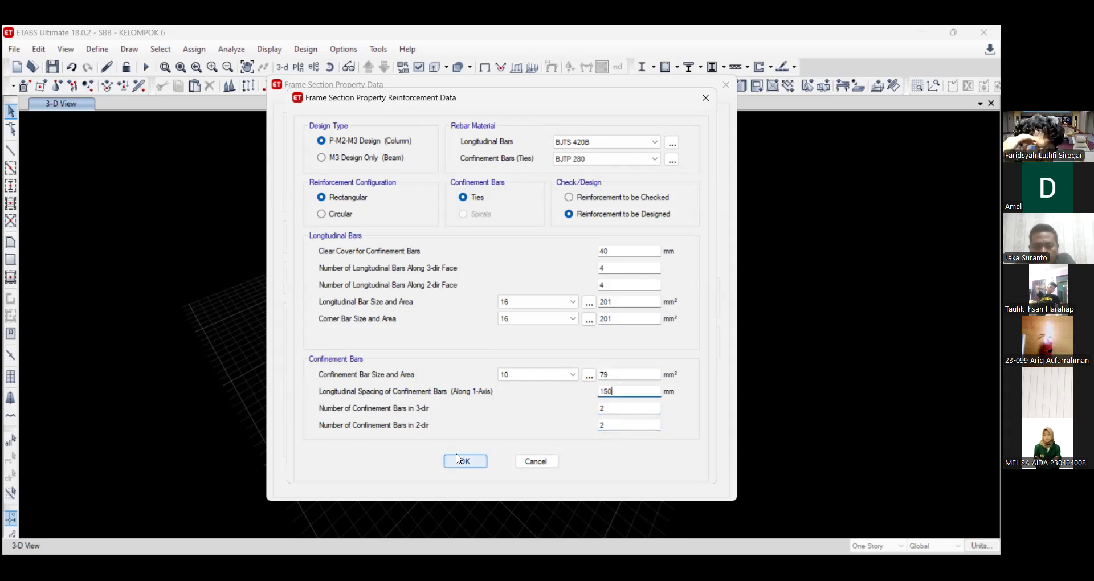
left_click(601, 199)
left_click(601, 215)
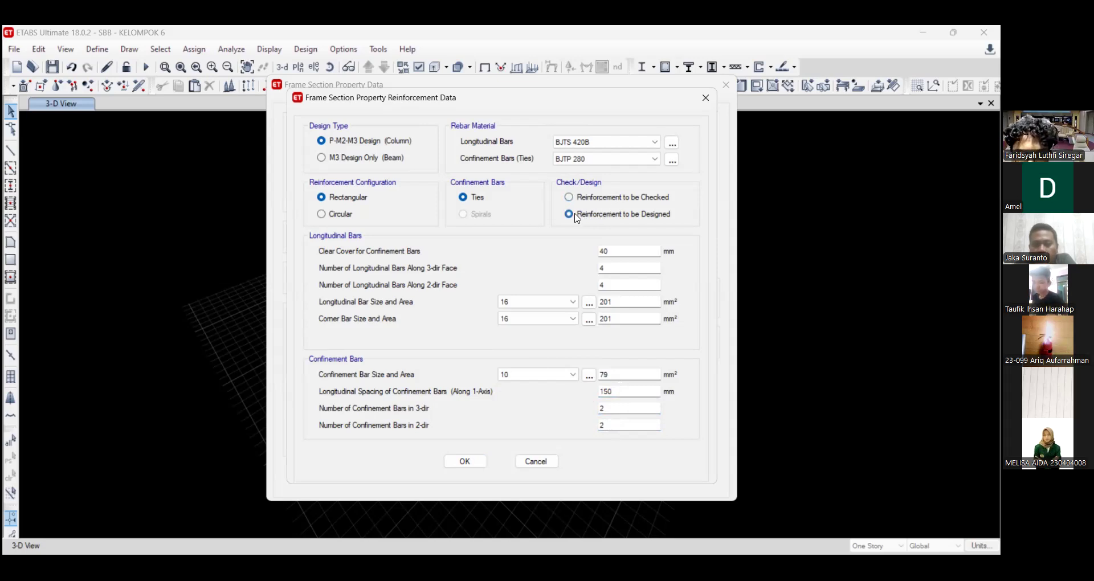
left_click(478, 460)
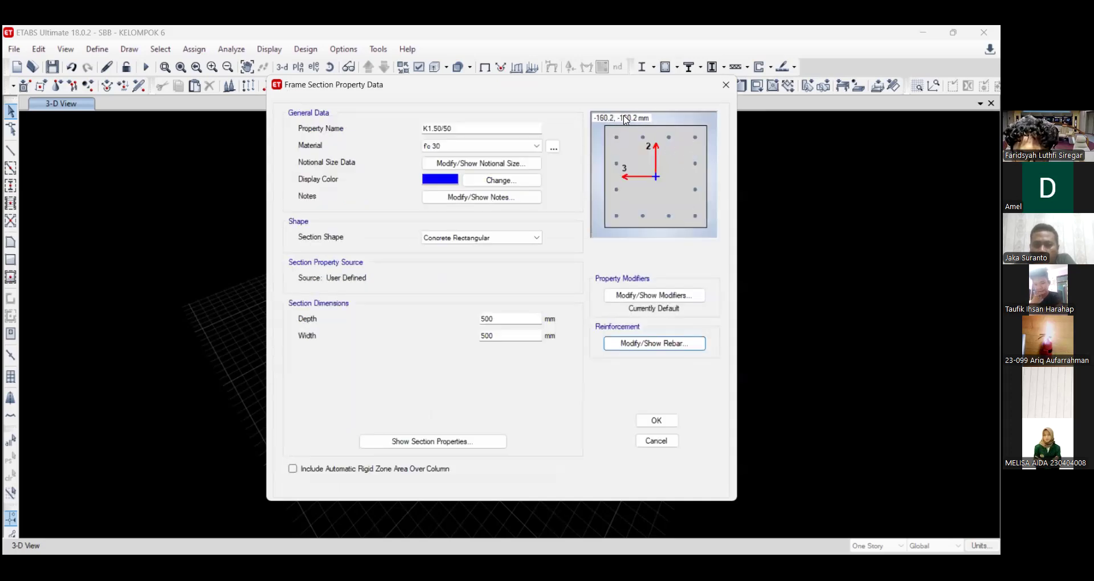
left_click(661, 423)
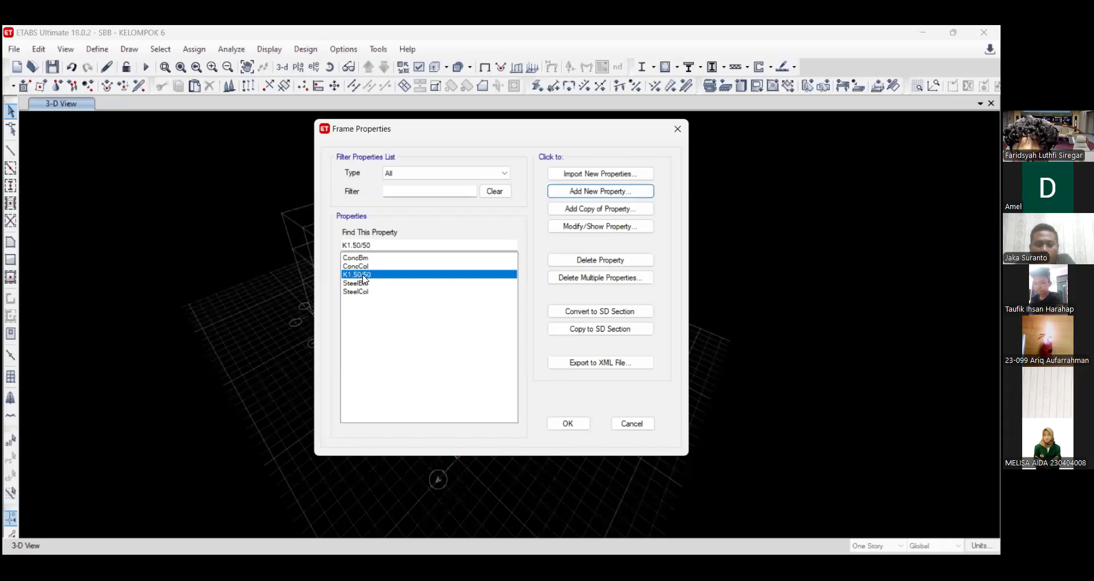
- Delete the default frame sections ConcBm, ConcCol, SteelBm and SteelCol, keeping only K1.50/50
left_click(363, 259)
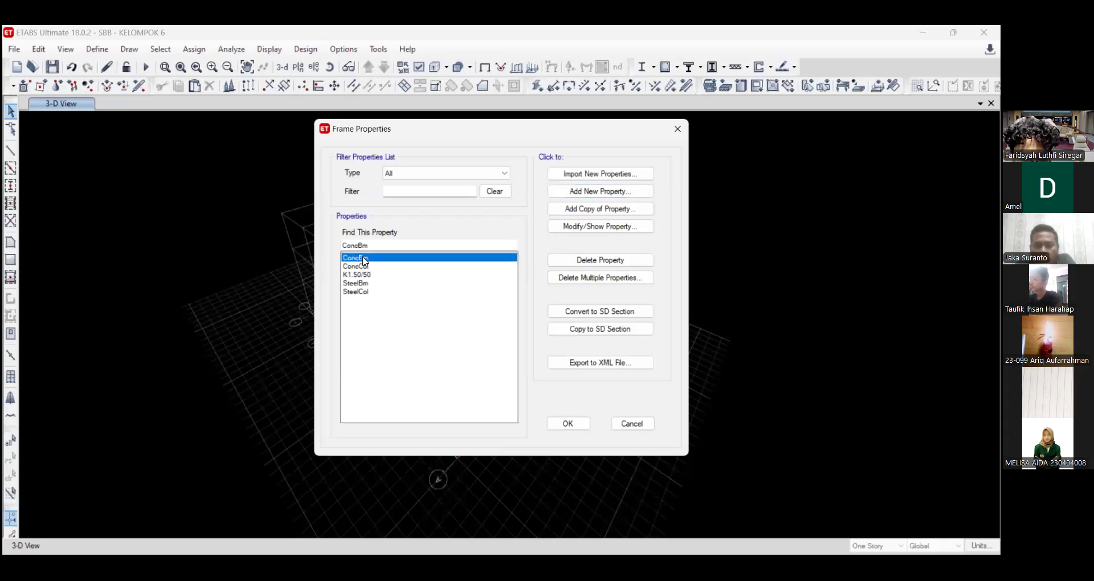
left_click(604, 262)
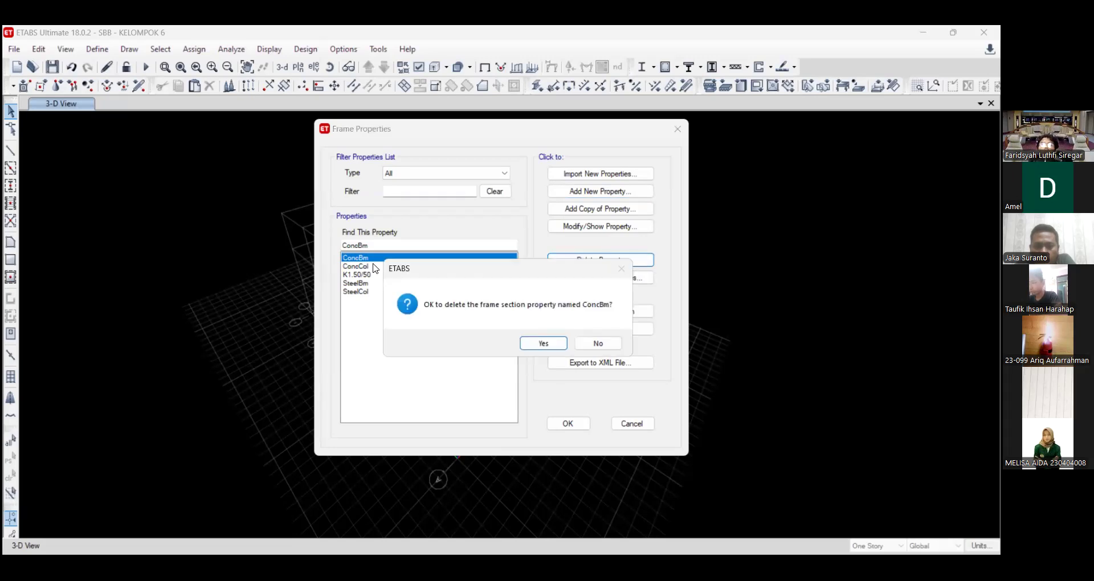
left_click(546, 343)
key("Return")
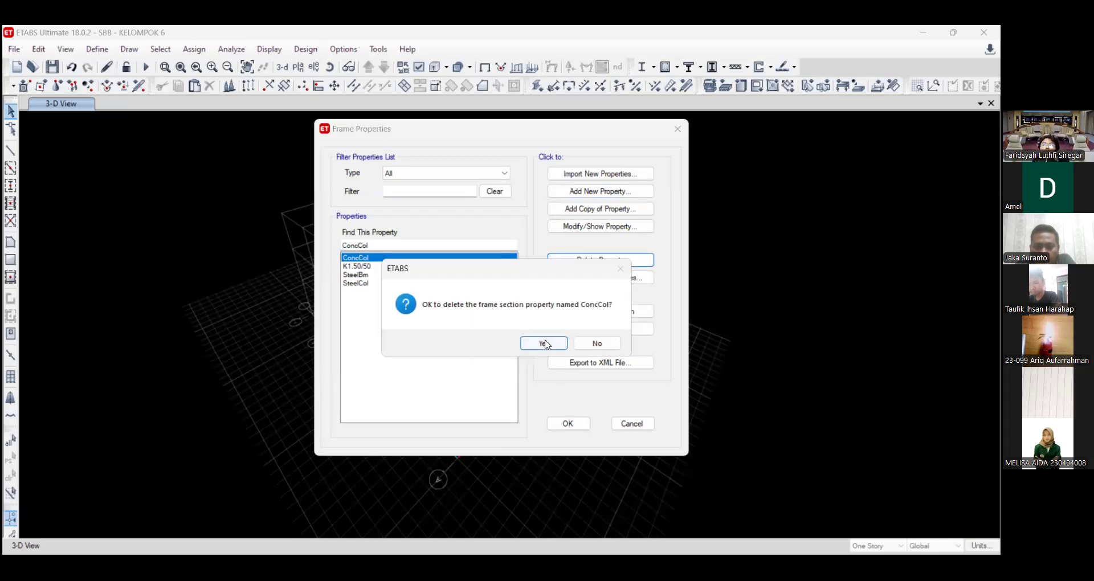
left_click(541, 341)
left_click(590, 261)
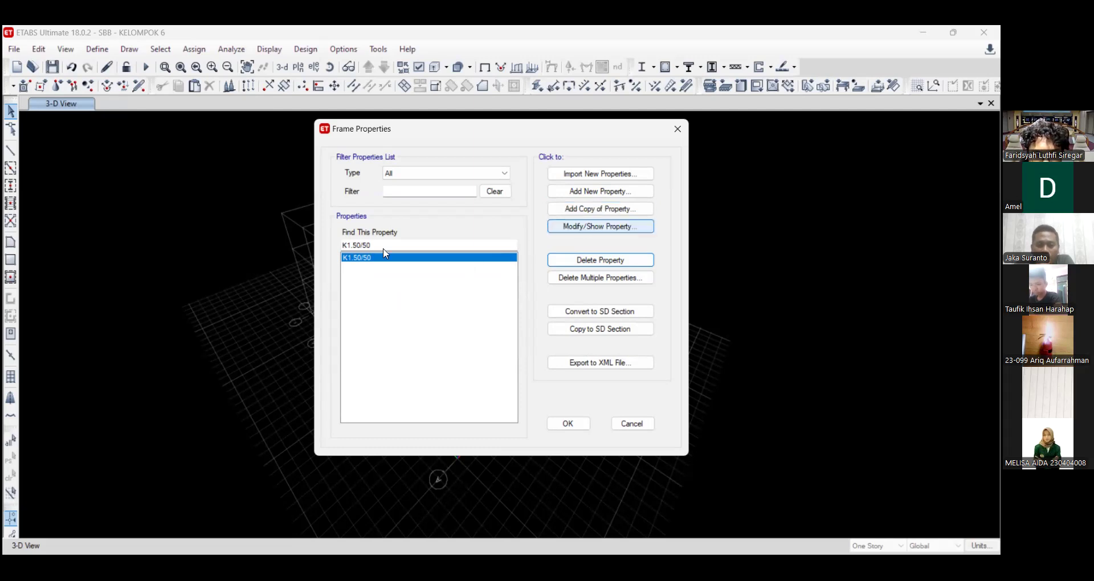
- Add a copy of K1.50/50 named K2.40/40 and set its depth and width to 400 mm
left_click(614, 211)
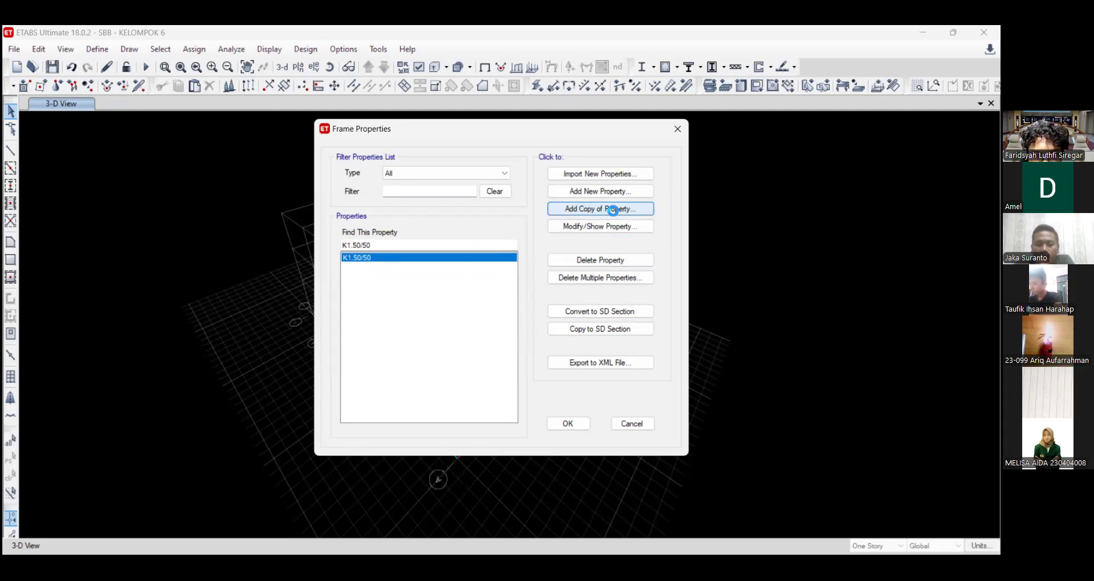
type("K2.40/40")
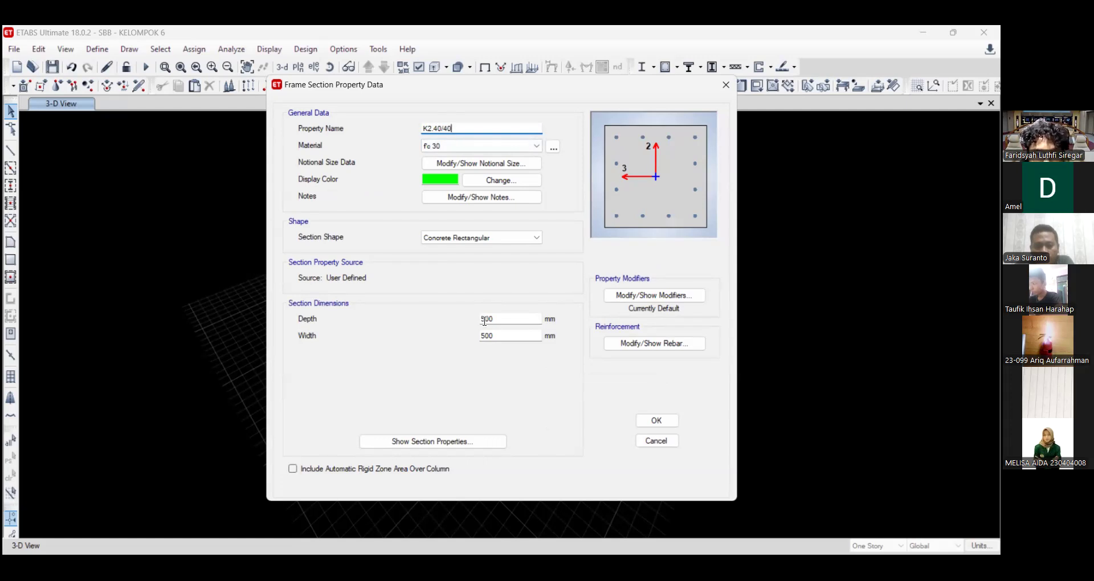
key("Tab")
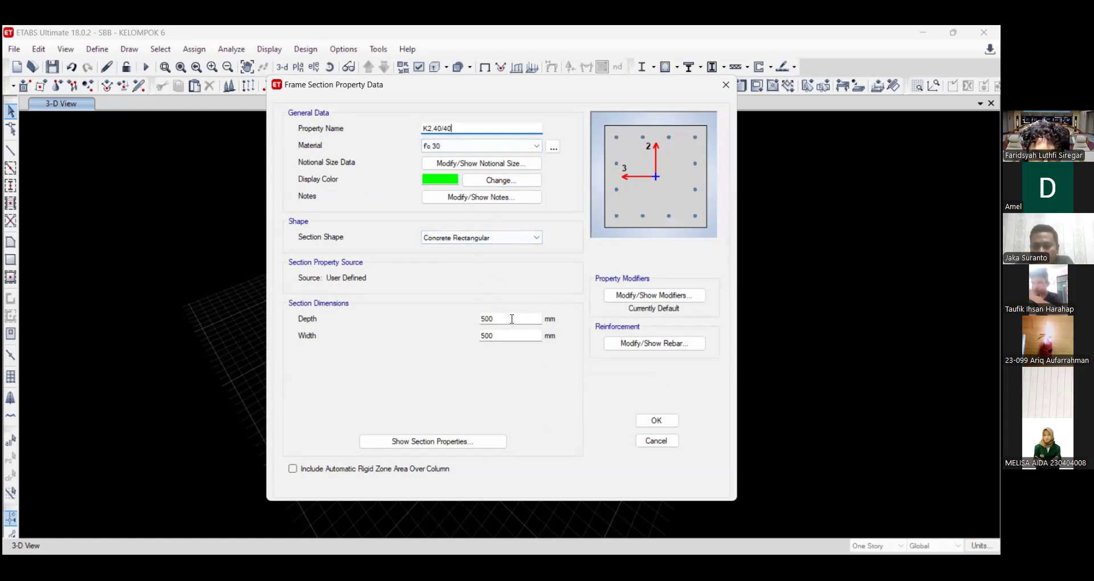
left_click(482, 320)
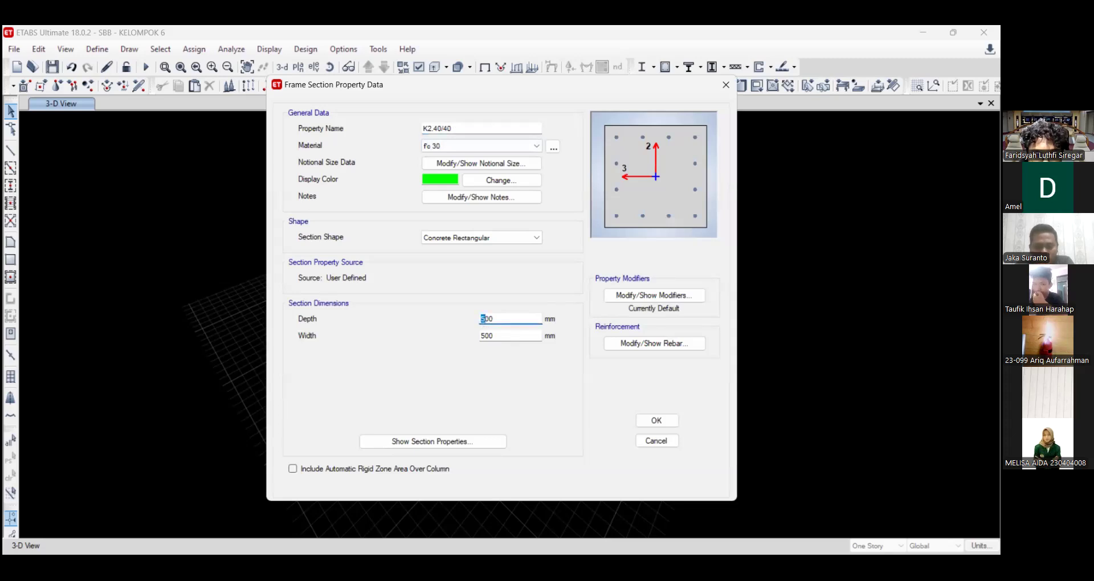
left_click(483, 336)
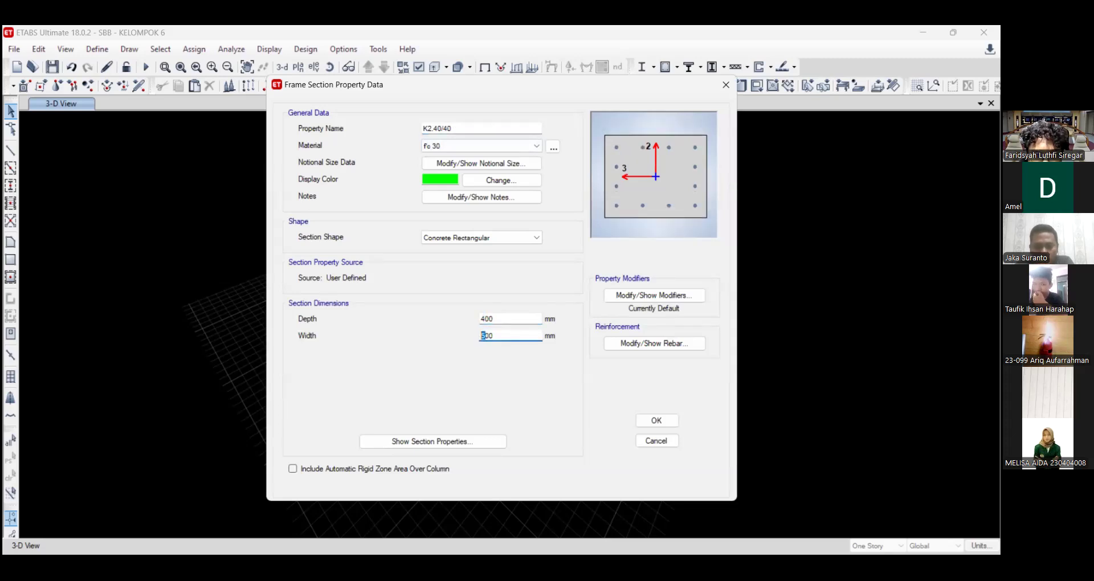
- Check the K2.40/40 section's reinforcement data, then save the section and accept the frame properties list
left_click(639, 347)
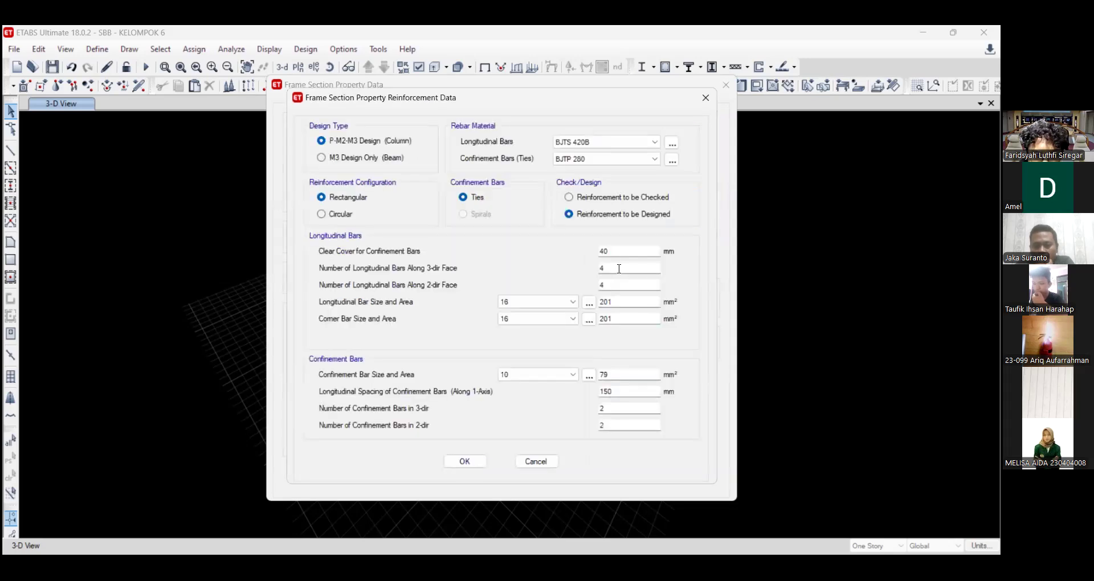
left_click(464, 461)
left_click(650, 423)
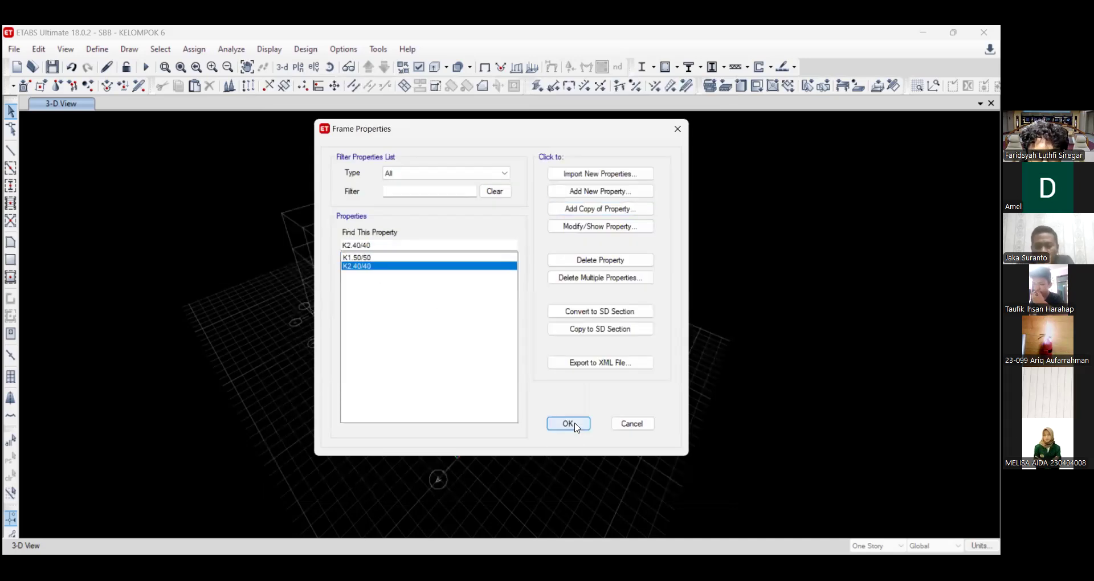
key("Return")
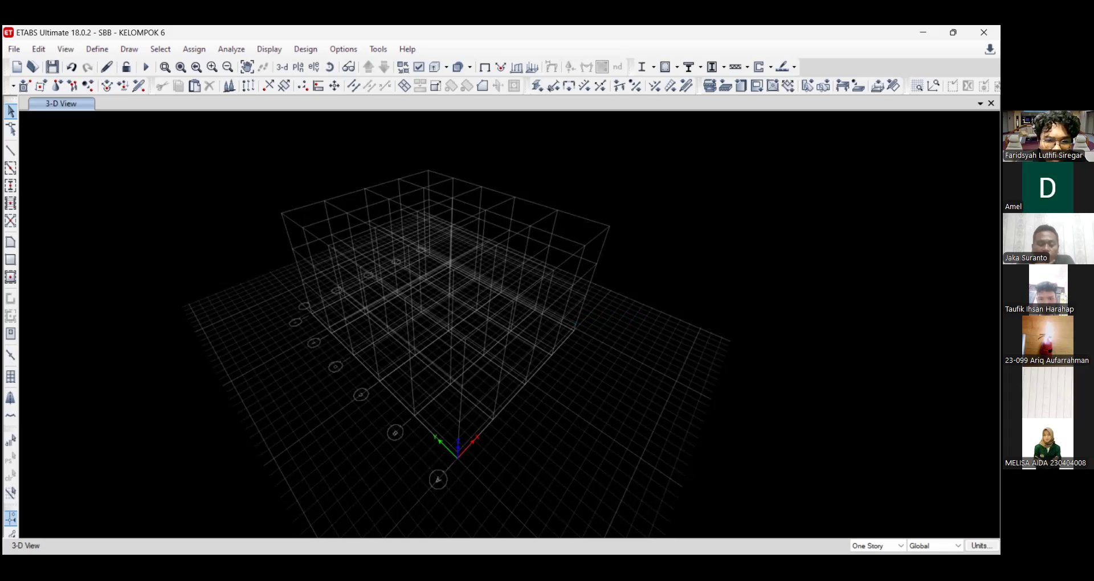
- Reopen the frame section properties and add a copy of K2.40/40 named K3.30
left_click(98, 50)
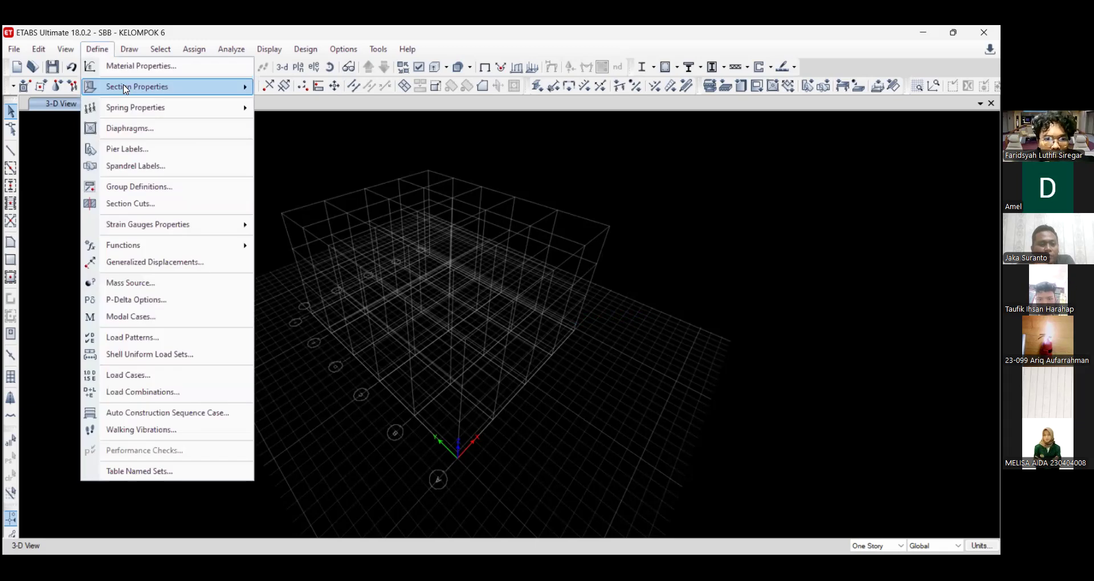
mouse_move(148, 86)
left_click(367, 266)
left_click(366, 258)
left_click(366, 266)
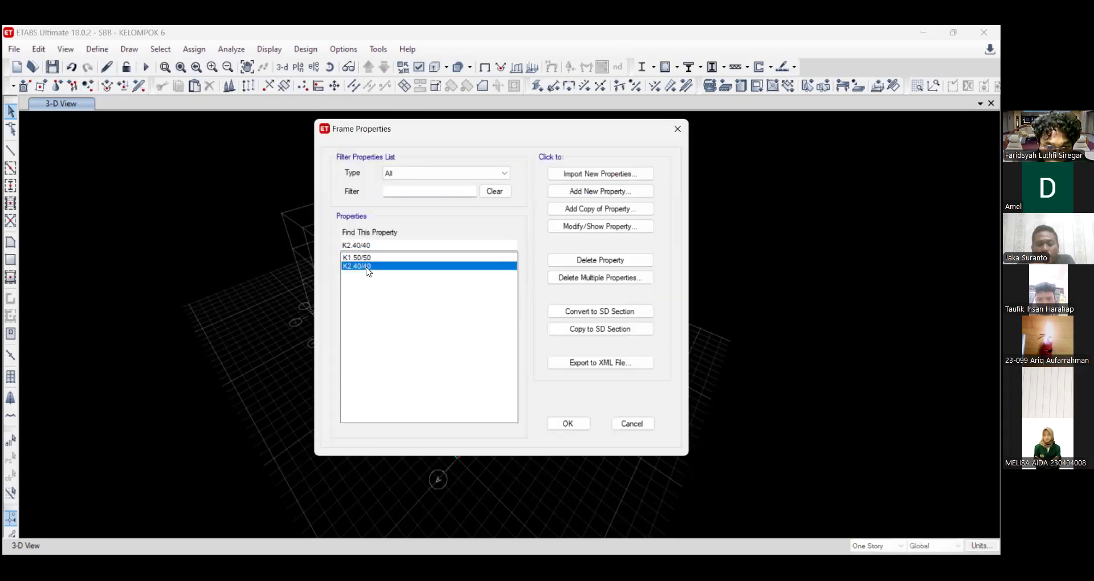
left_click(611, 208)
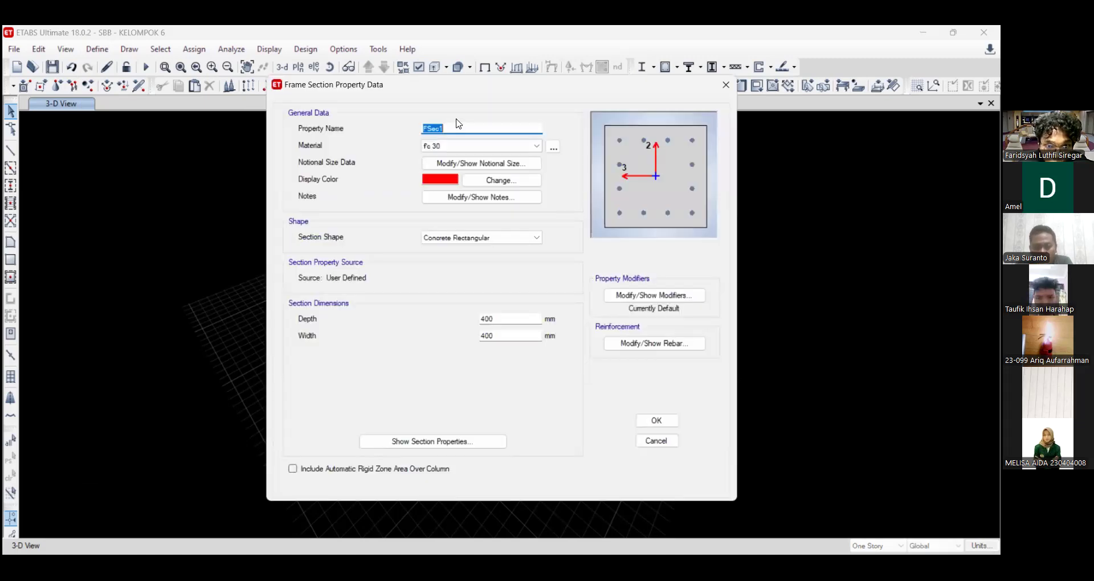
type("K3.30")
- Set the K3.30 section's depth and width to 300 mm
left_click_drag(486, 319, 475, 338)
type("3.3")
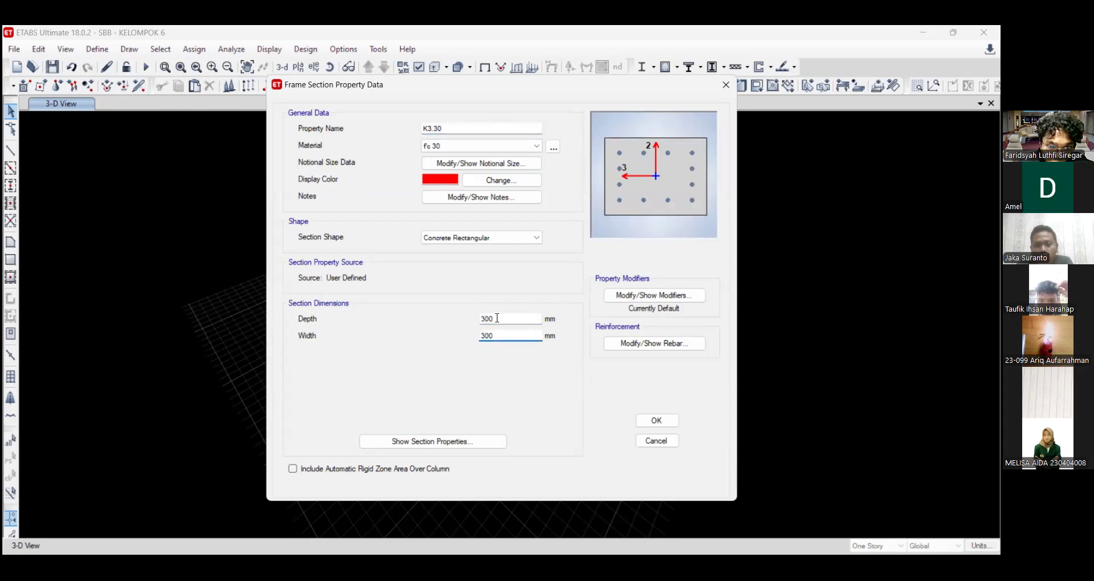
left_click(496, 317)
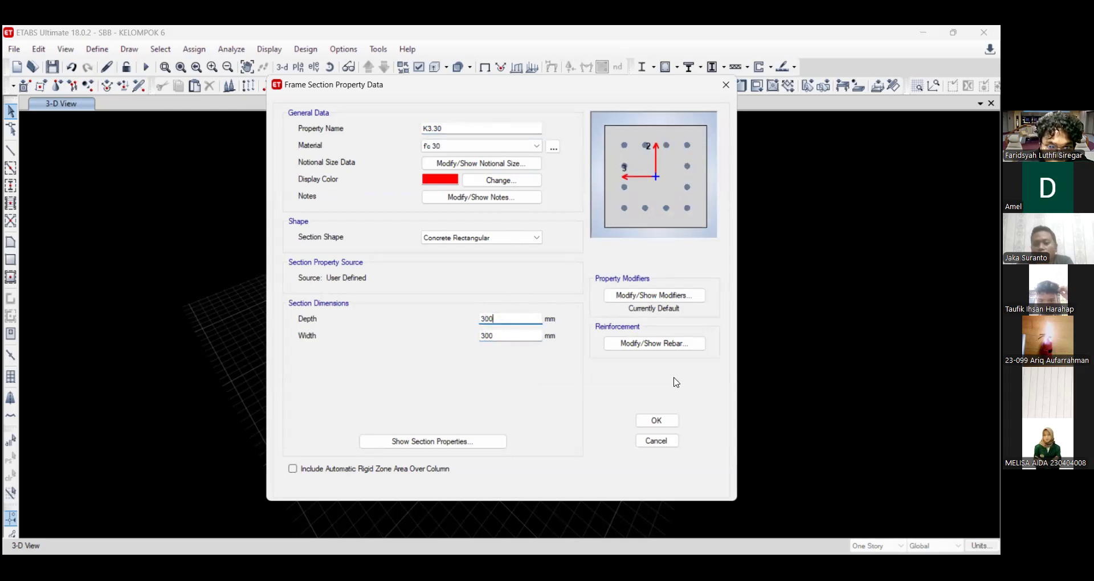
- Set the K3.30 section's reinforcement to 3 longitudinal bars along both the 3-dir and 2-dir faces
left_click(653, 344)
left_click_drag(610, 268, 579, 273)
type("3")
left_click(601, 281)
type("3")
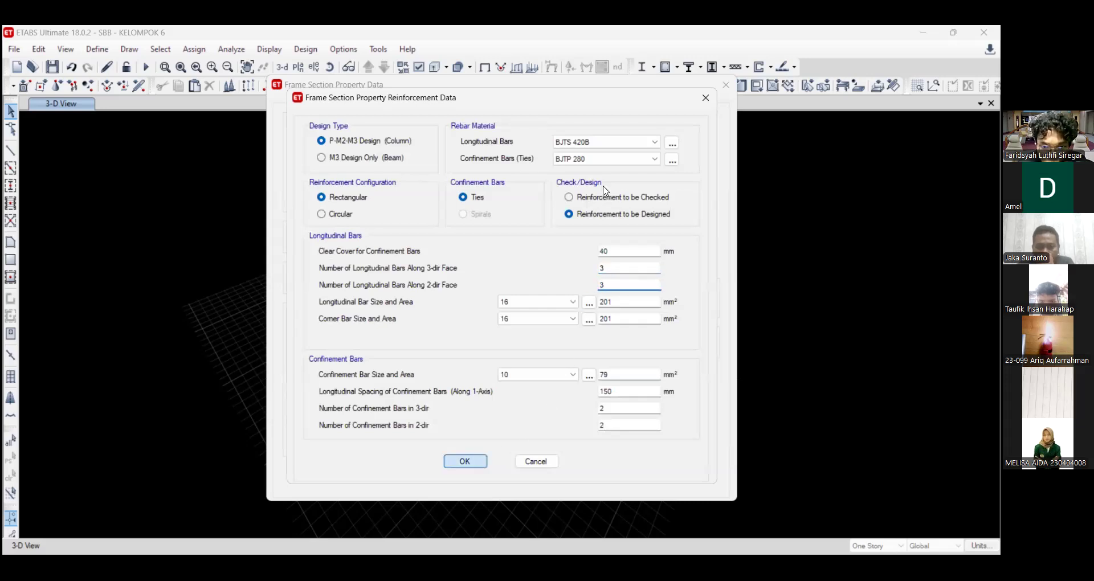
key("Return")
- Rename the K3.30 section as K3.30/30 and save it
left_click(454, 128)
type("/30")
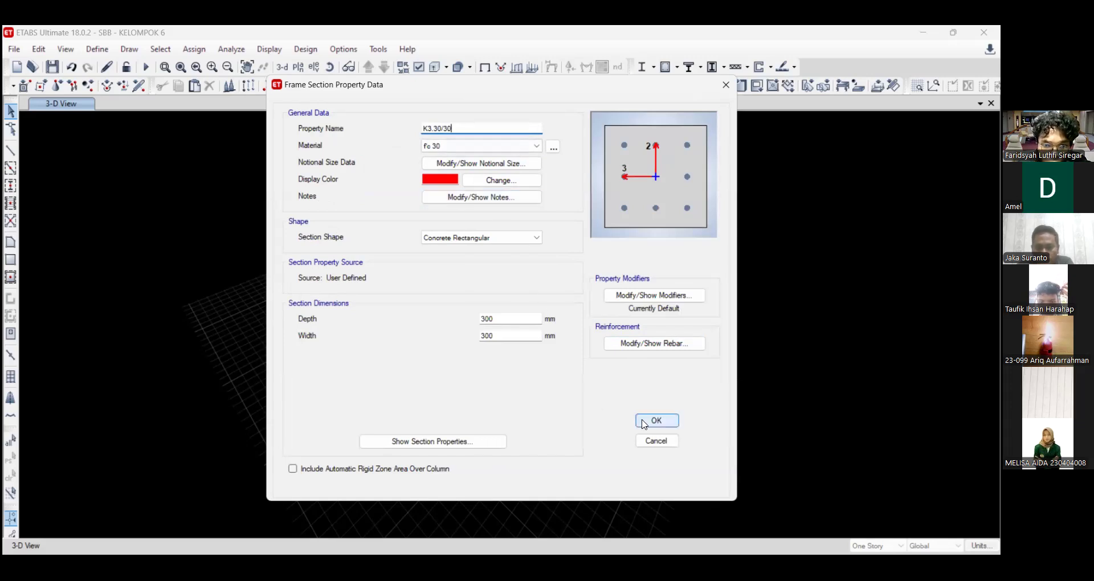
left_click(642, 422)
- Review the column sections K1.50/50, K2.40/40 and K3.30/30 in the frame properties list
left_click(362, 258)
left_click(363, 267)
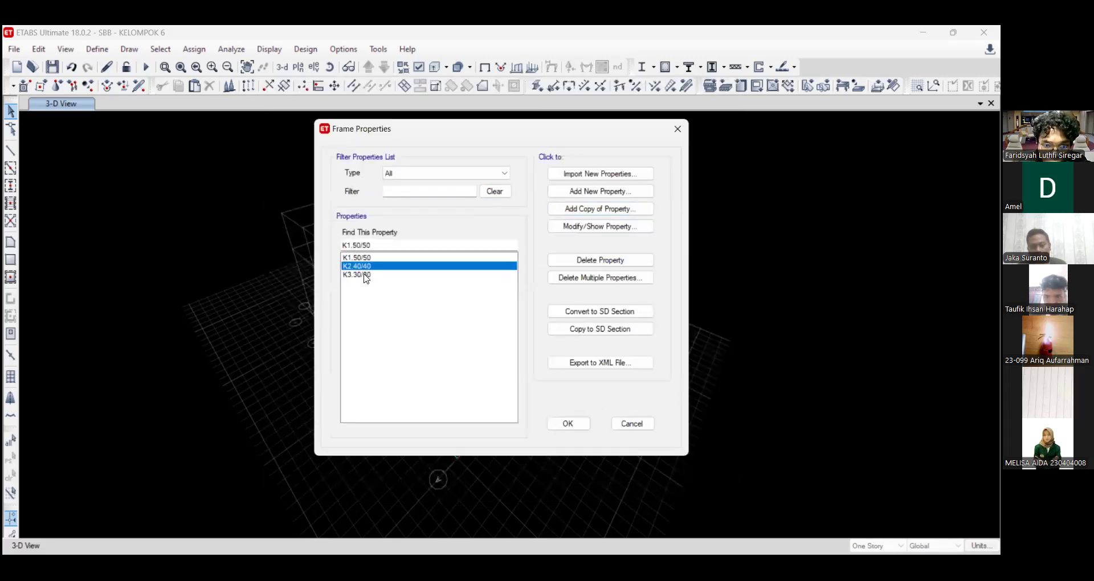
left_click(365, 275)
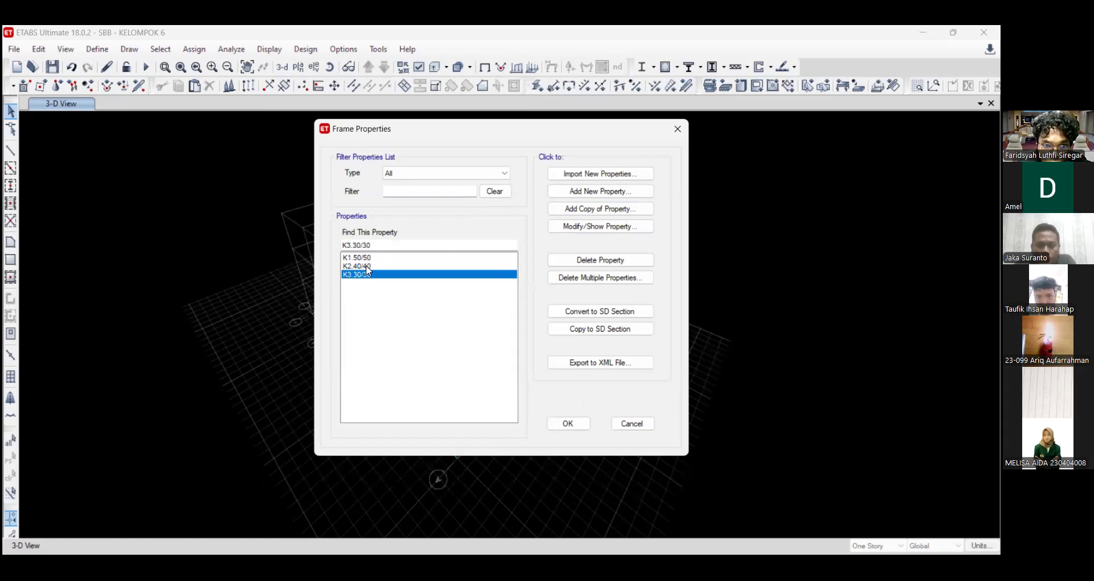
left_click(365, 266)
left_click(366, 257)
left_click(365, 266)
left_click(364, 275)
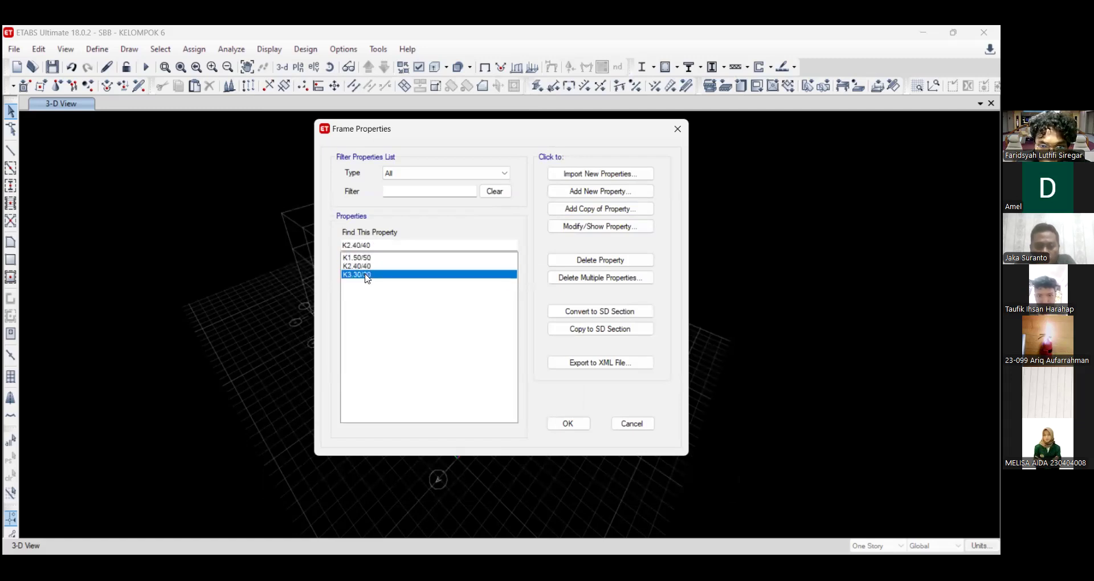
left_click(366, 257)
left_click(365, 266)
left_click(364, 275)
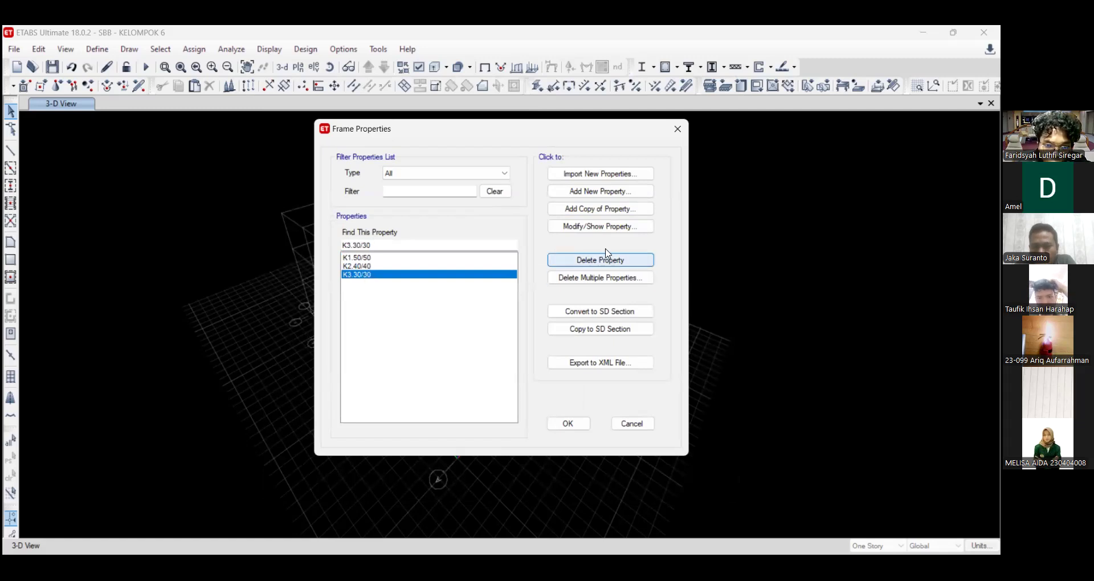
- Add a copy of the K3.30/30 section and name it B1.40/60
left_click(632, 214)
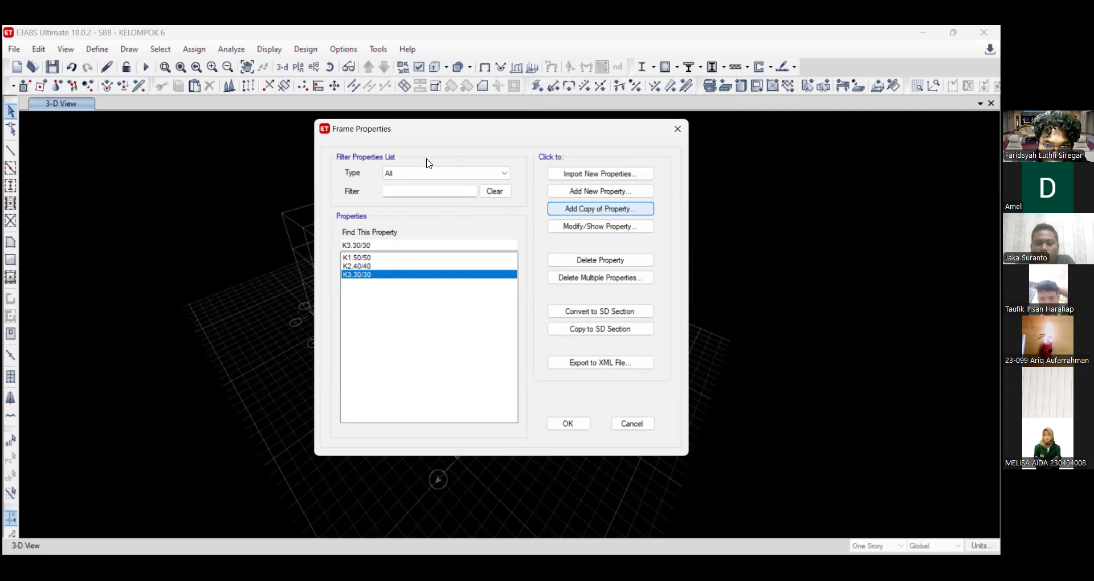
type("B1")
key("Tab")
type(".40/")
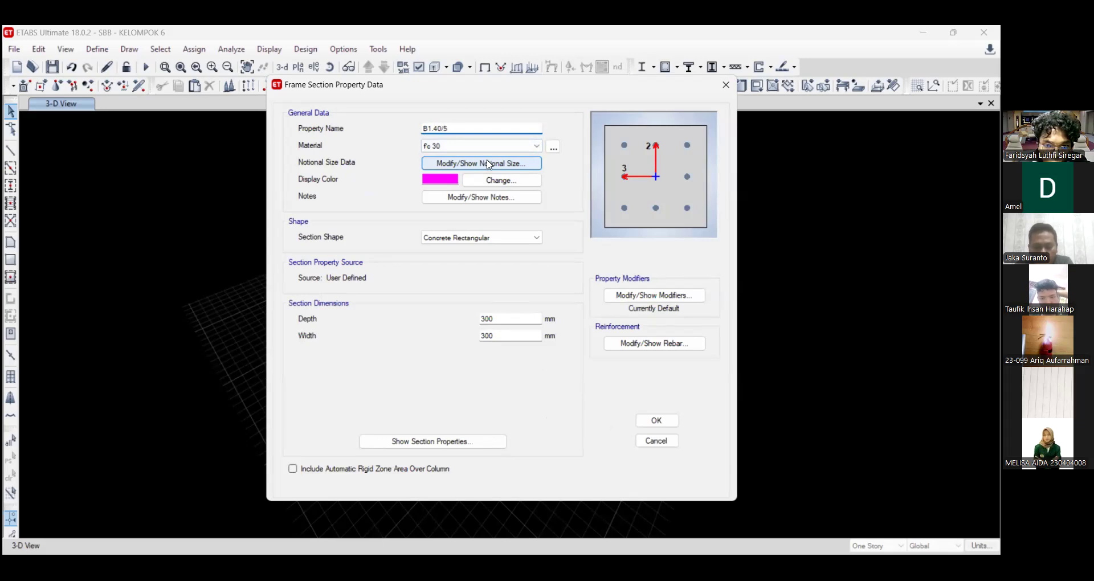
type("60")
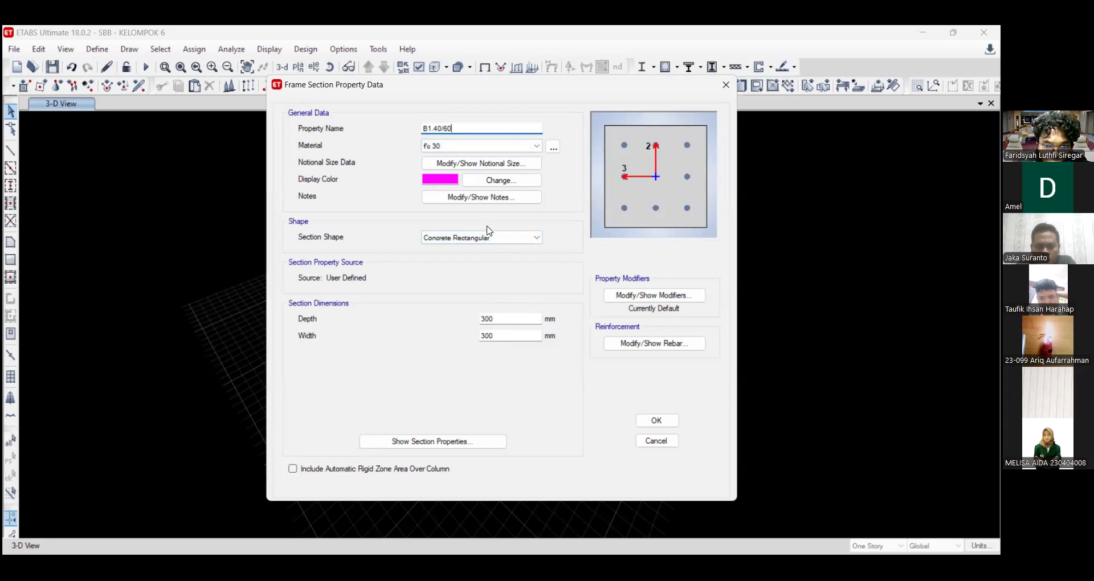
- Set the B1.40/60 section's depth to 600 mm and its width to 400 mm
double_click(483, 318)
type("600")
left_click(480, 336)
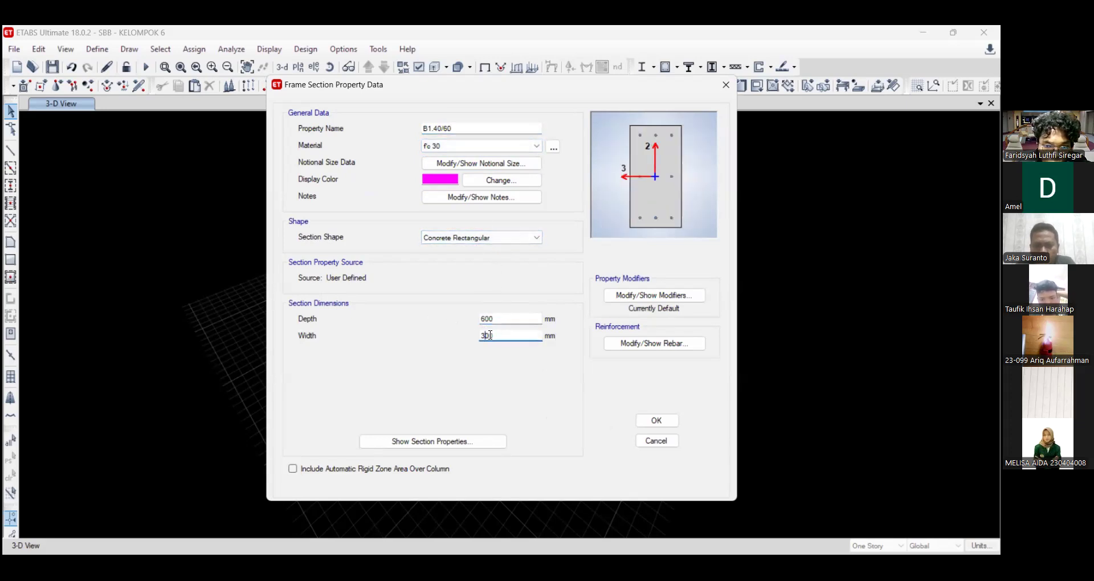
type("4")
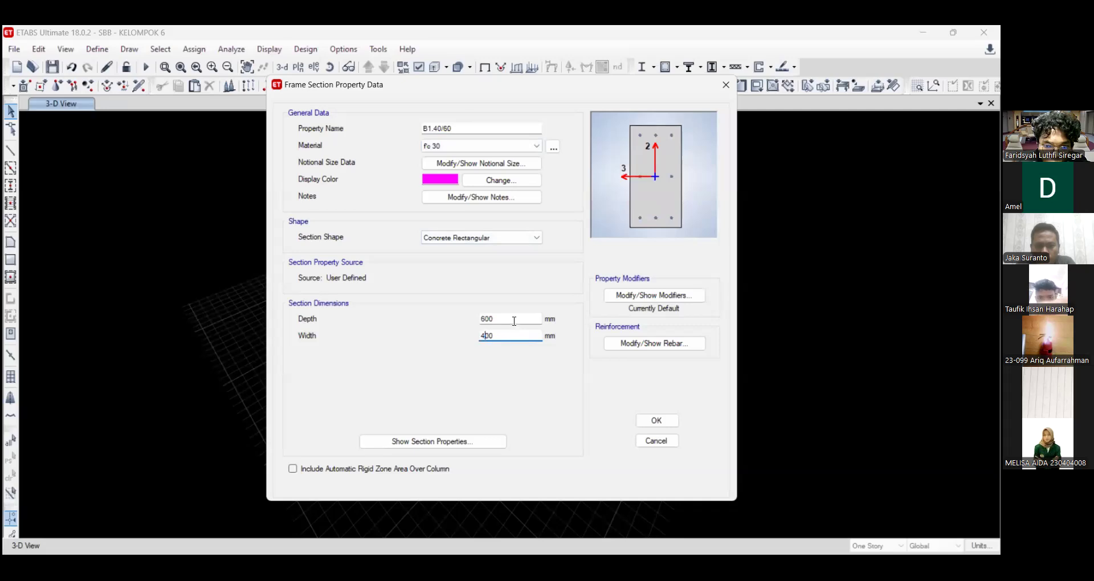
left_click(513, 319)
left_click(512, 335)
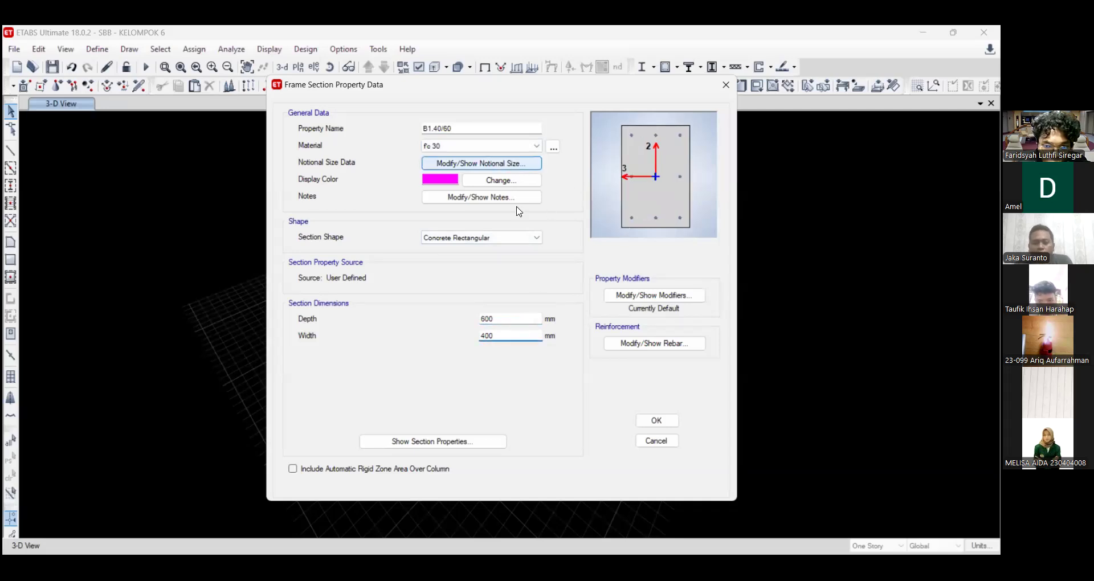
- Change the B1.40/60 section's reinforcement design type to M3 Design Only (Beam), check its rebar material and save the section
left_click(643, 344)
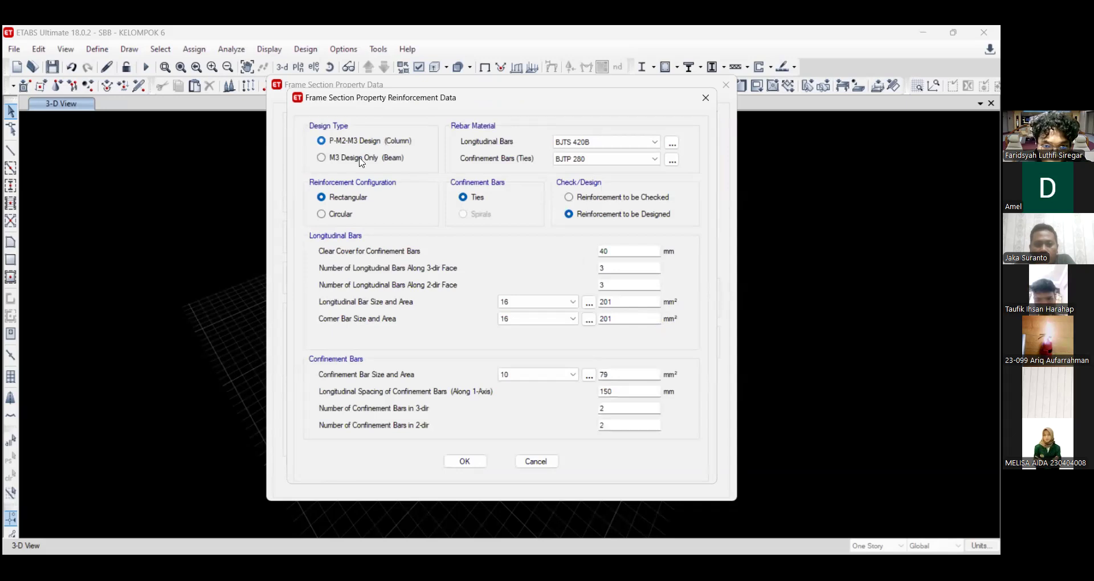
left_click(354, 163)
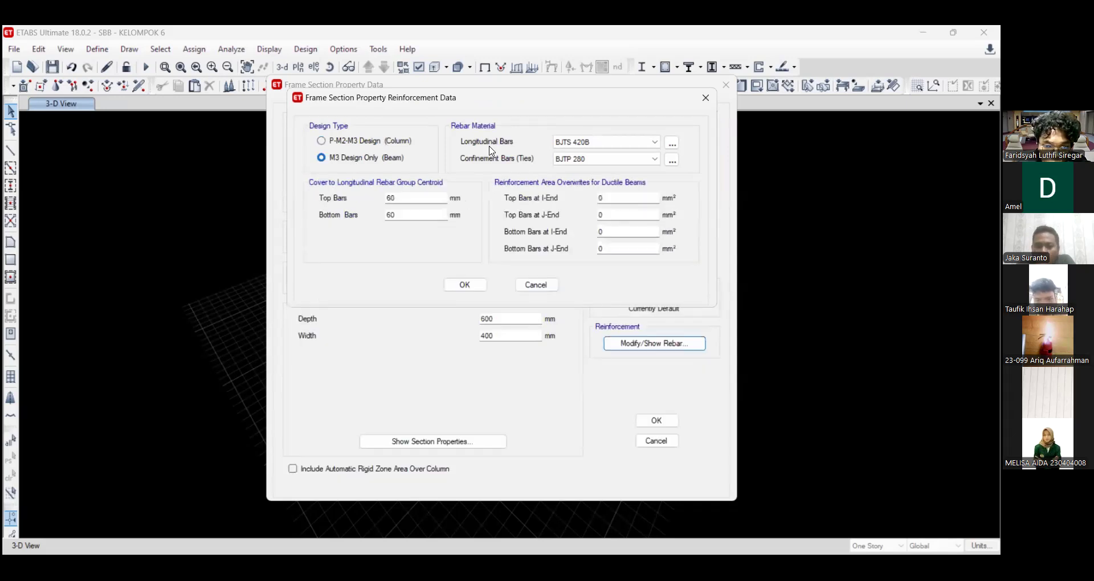
left_click(620, 144)
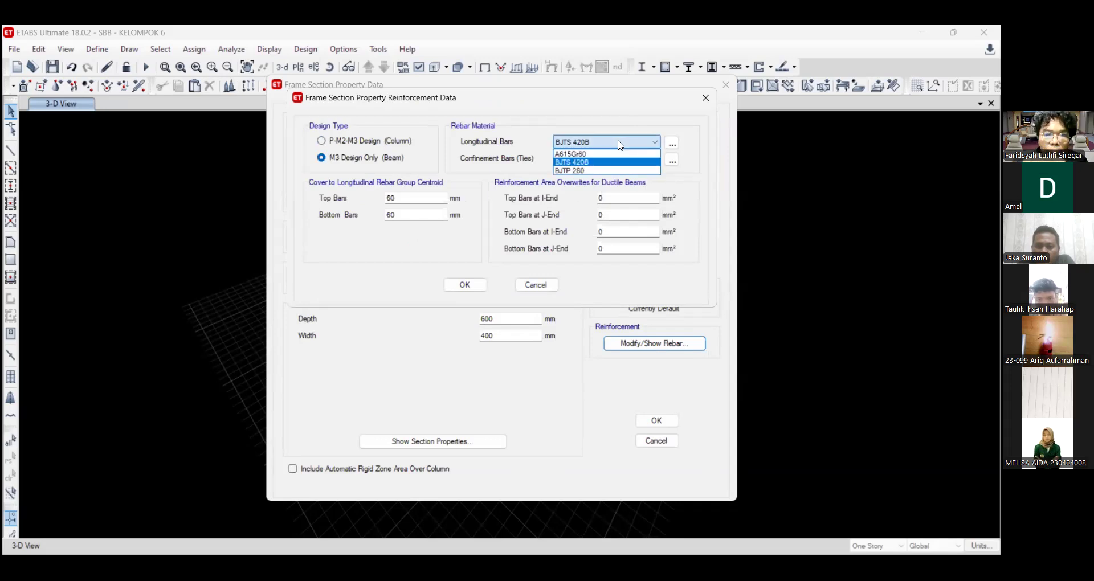
left_click(620, 145)
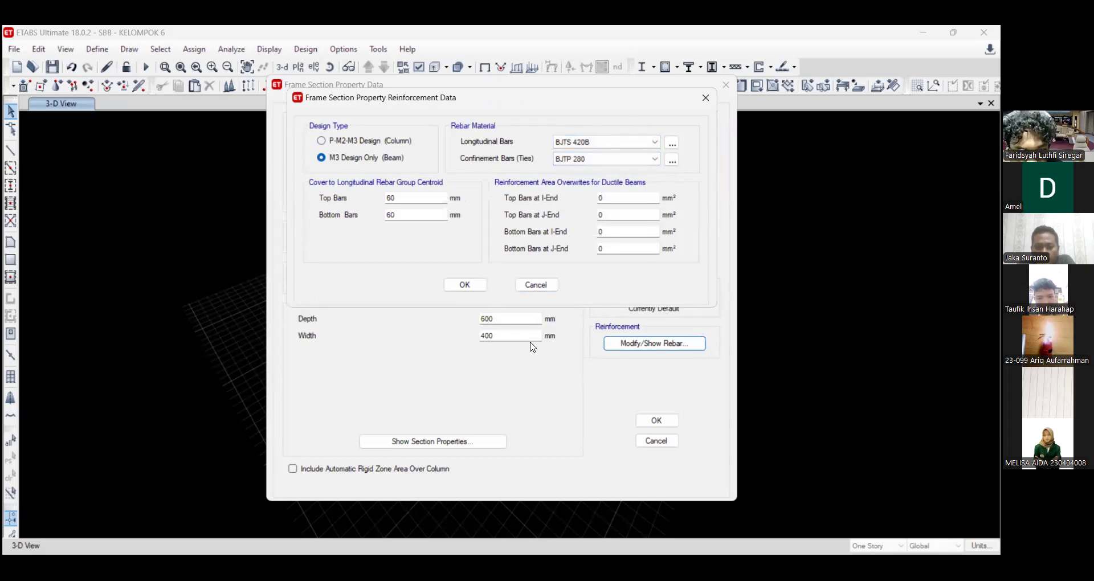
left_click(473, 288)
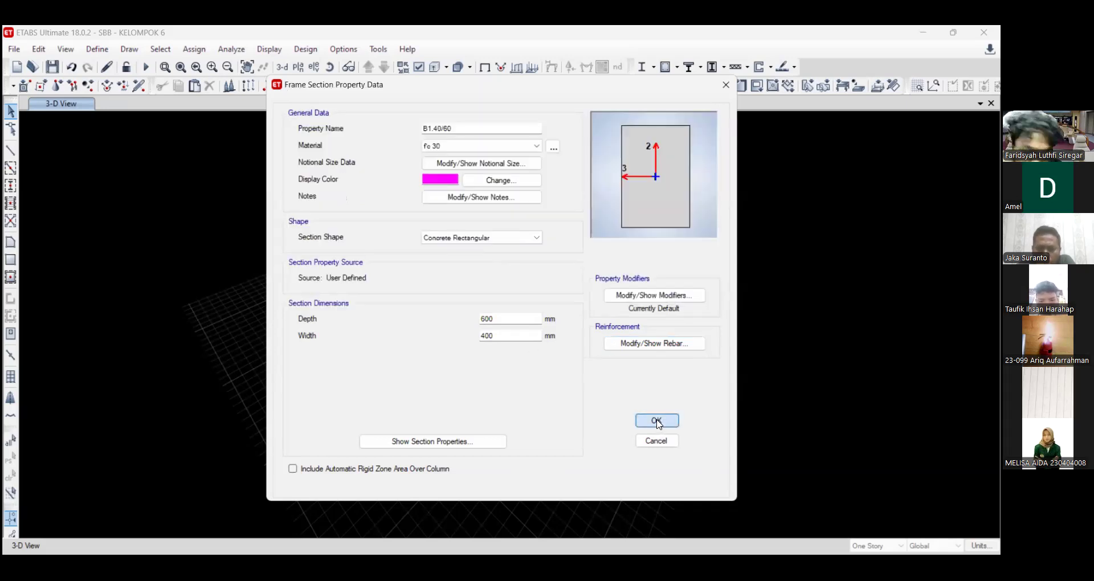
left_click(657, 421)
- Add a copy of the B1.40/60 beam section and name it B2.30/50
left_click(359, 266)
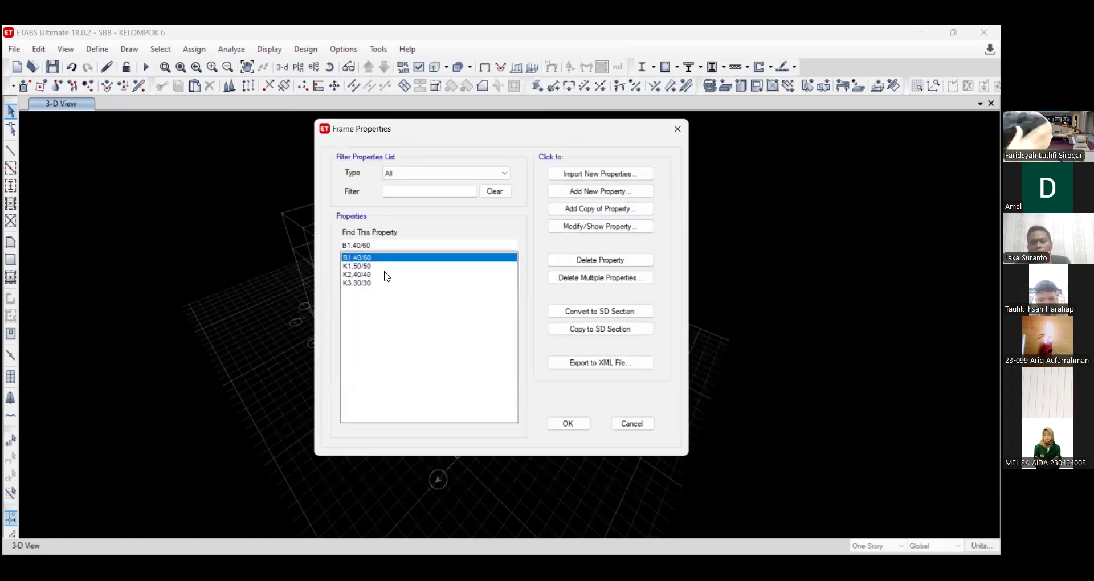
left_click(606, 209)
type("B")
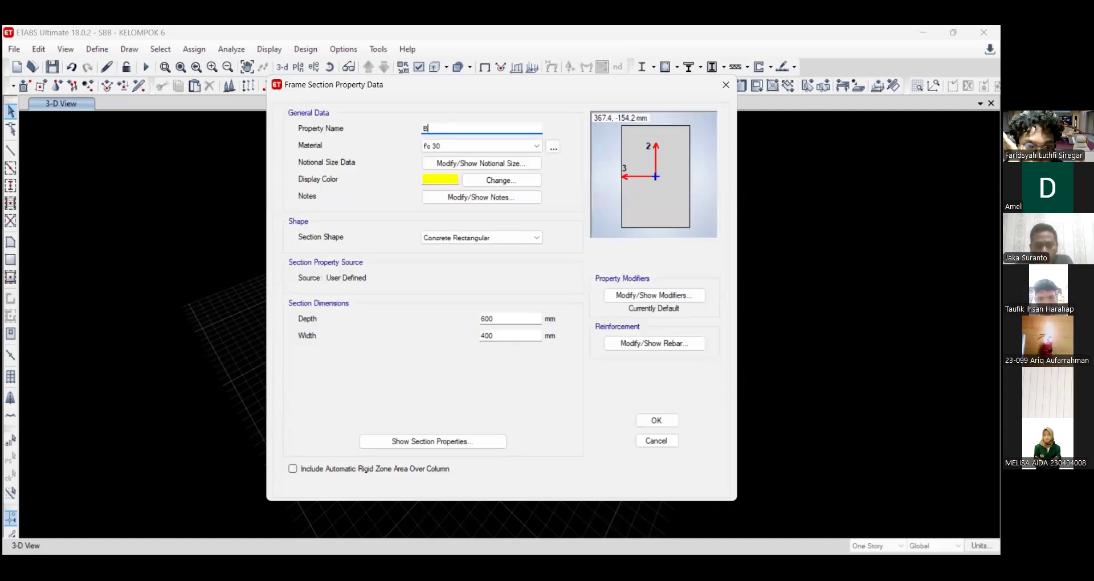
type("2.")
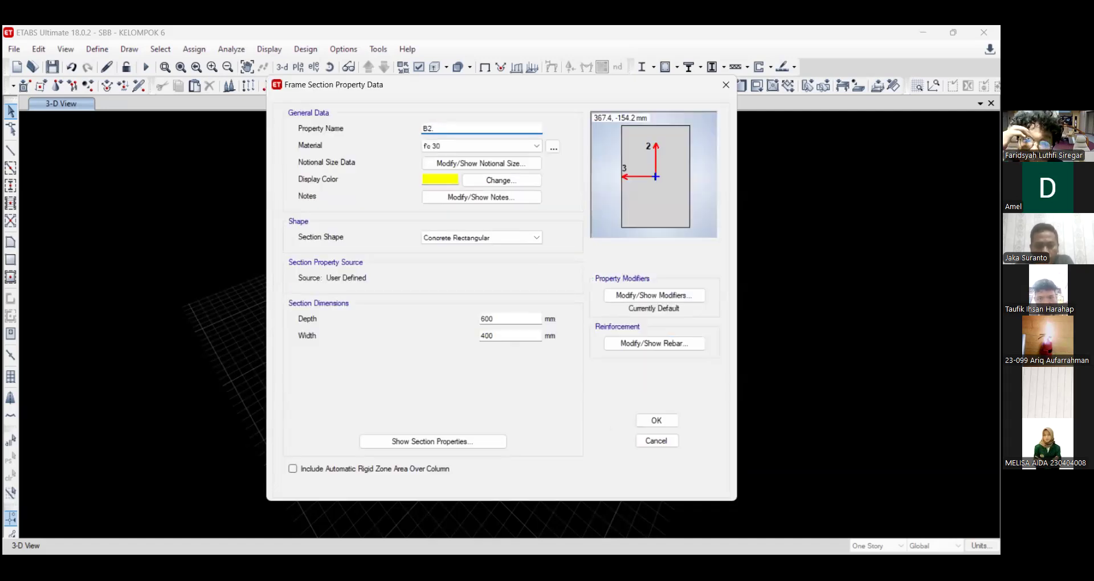
type("30/50")
- Set the B2.30/50 section's width to 300 mm and depth to 500 mm, then check its reinforcement data and save it
double_click(491, 336)
type("300")
double_click(482, 319)
type("500")
left_click(627, 344)
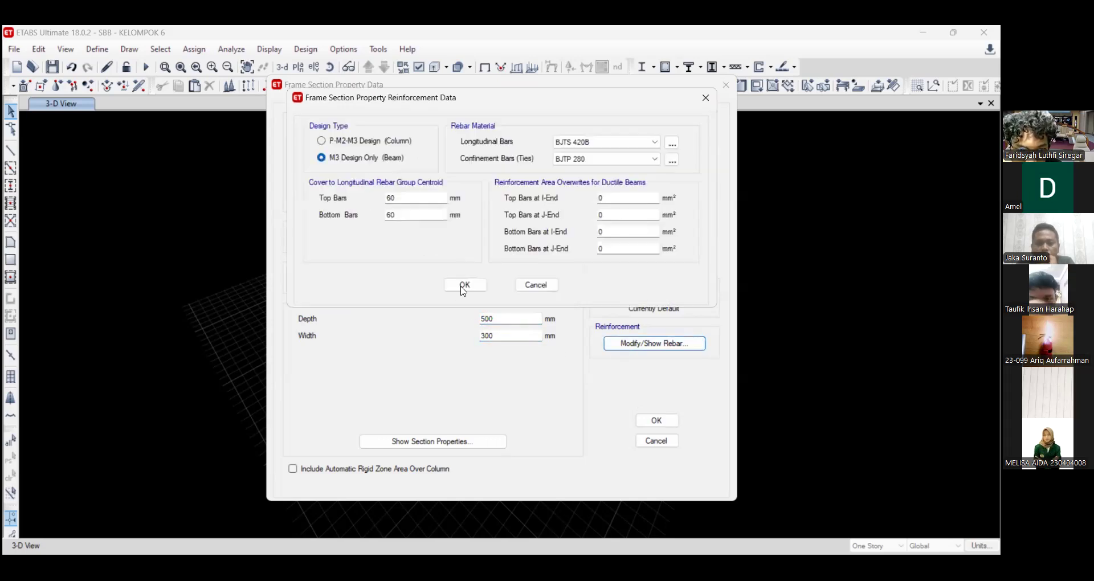
left_click(464, 285)
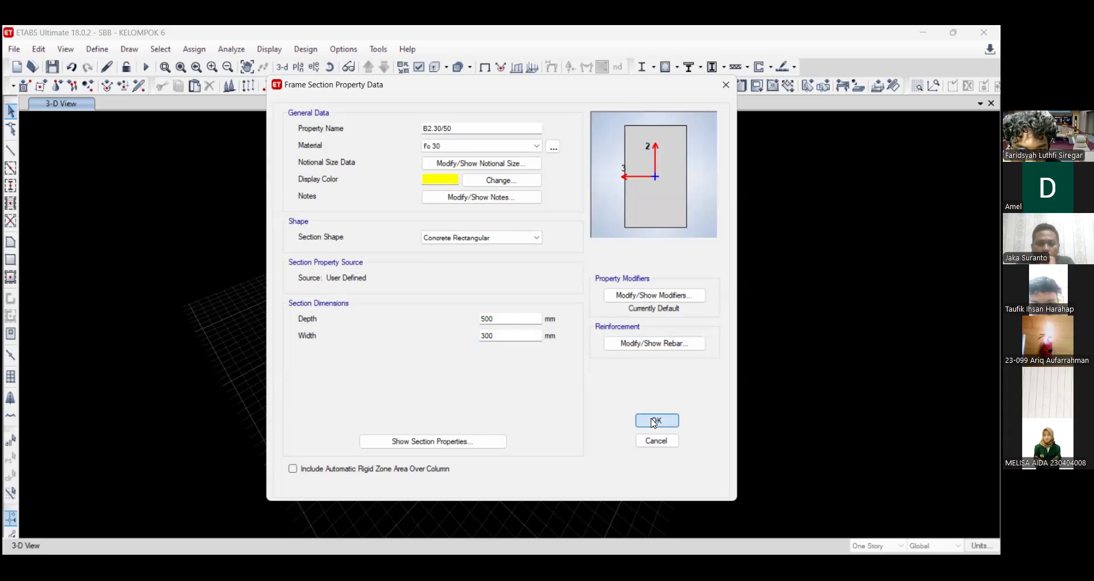
left_click(654, 421)
- Add a copy of B2.30/50 named B3.25/40 and change its display color to pink
left_click(582, 209)
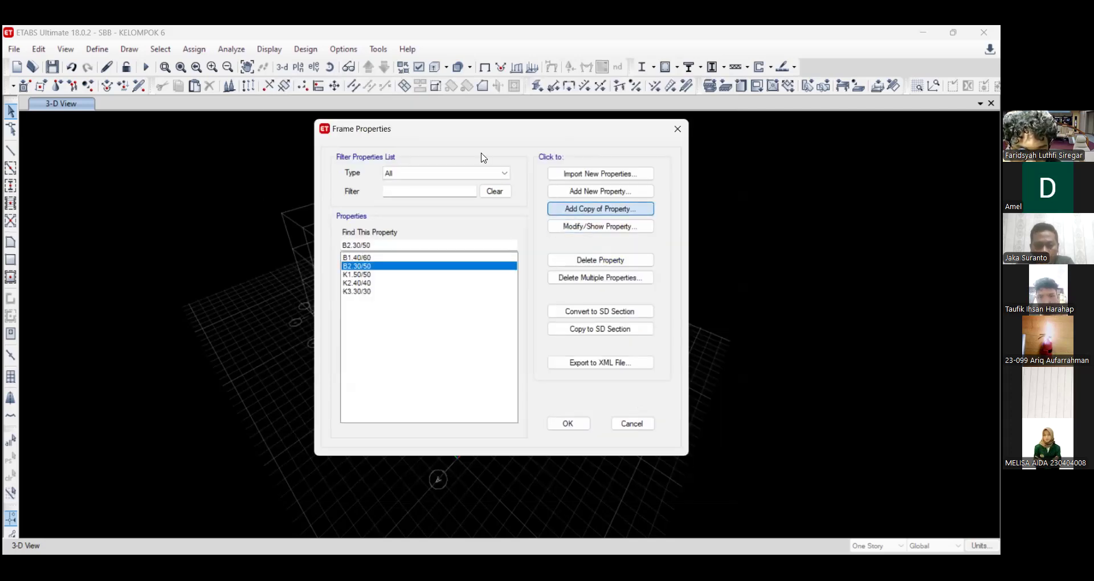
type("B3.")
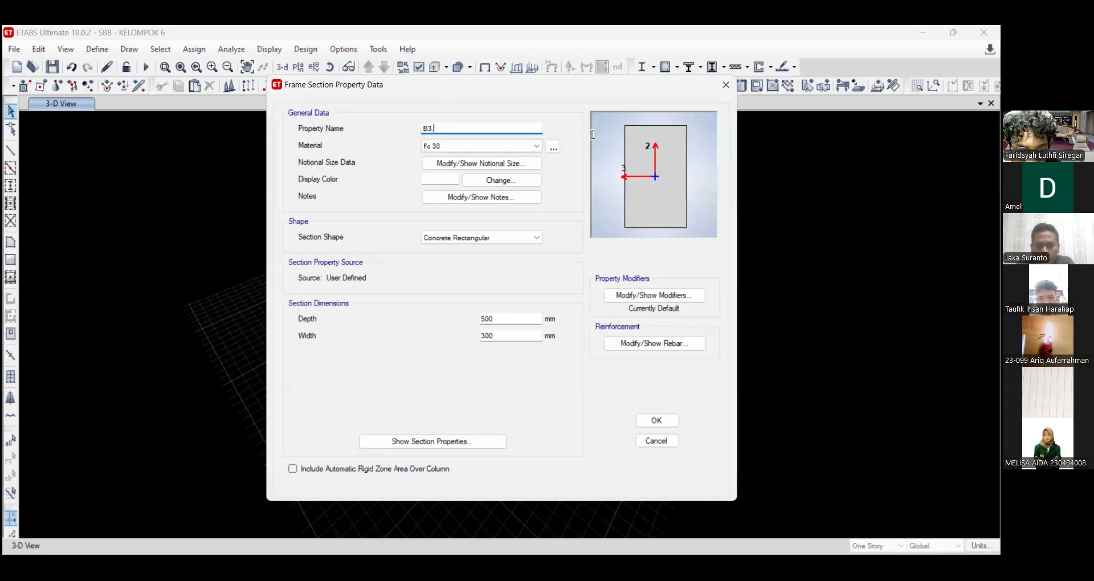
left_click_drag(452, 92, 614, 98)
type("25")
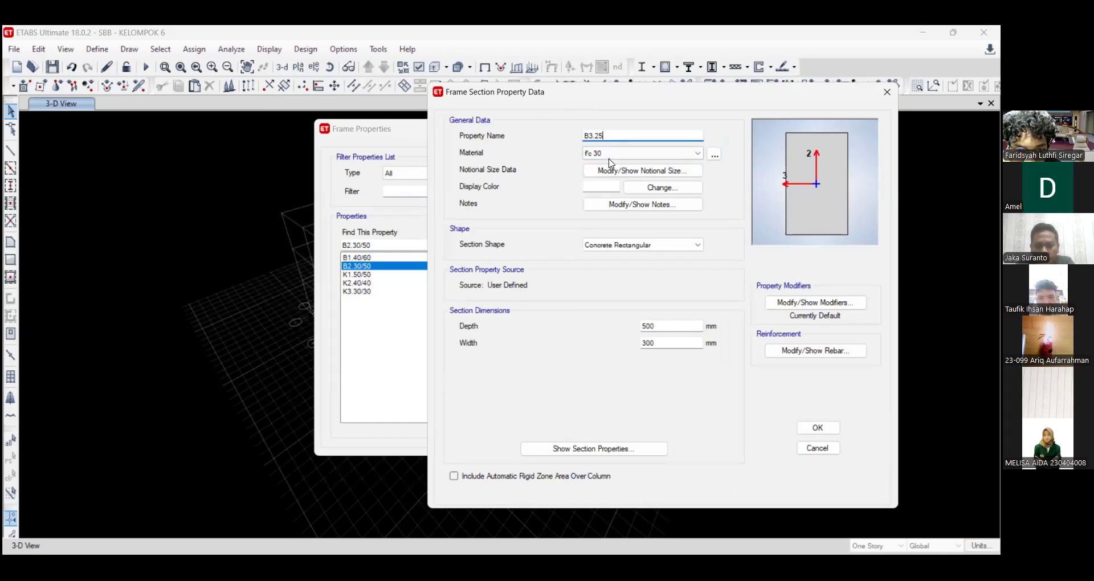
type("/40")
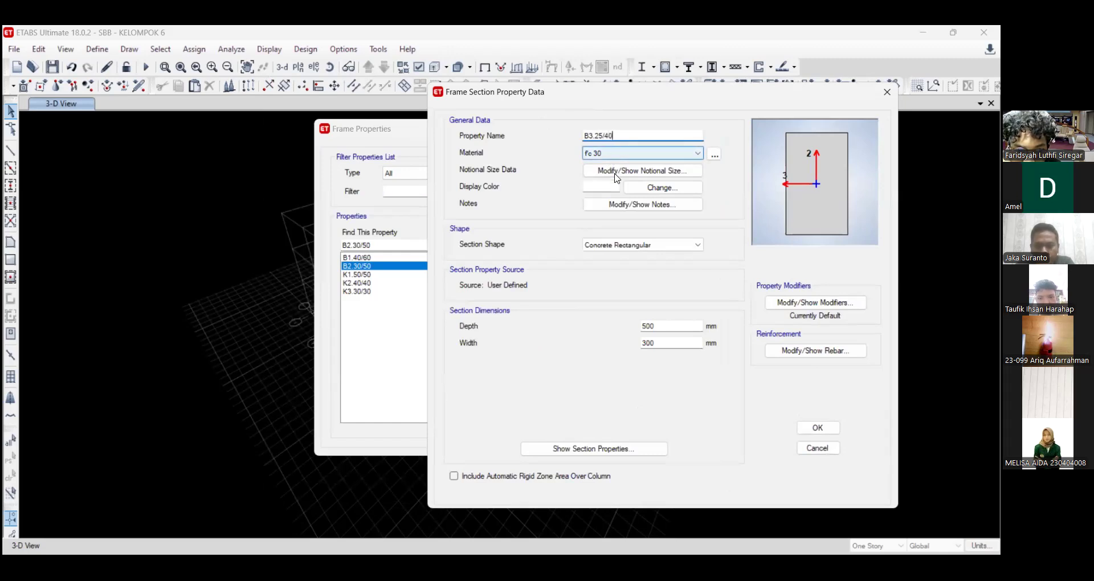
left_click_drag(645, 104, 544, 116)
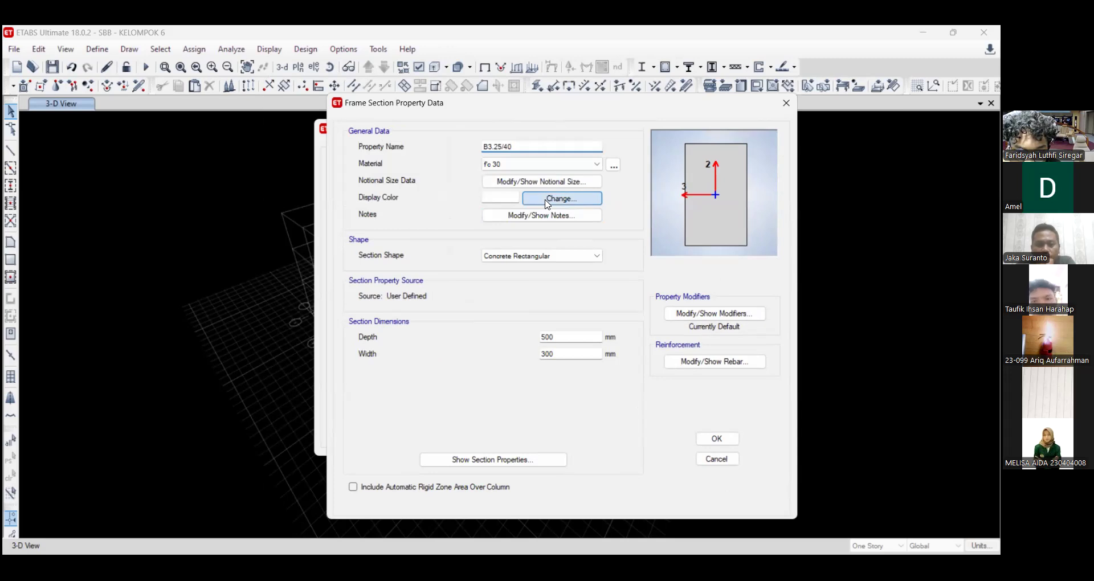
left_click(486, 199)
left_click(390, 332)
- Set the B3.25/40 section's depth to 400 mm and width to 250 mm, then check its reinforcement data and save it
left_click(554, 337)
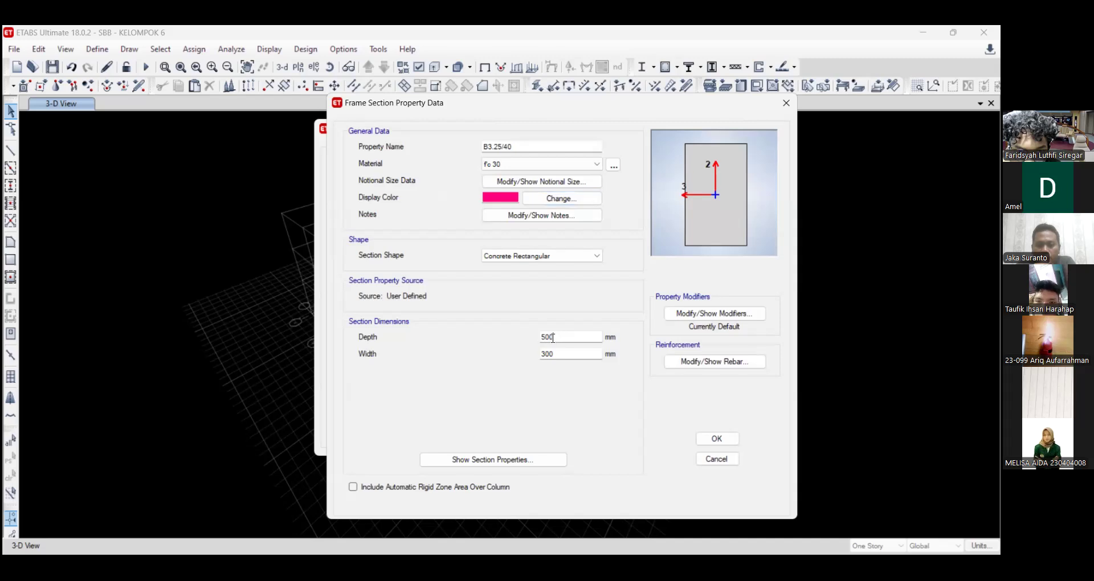
left_click_drag(555, 337, 518, 353)
type("400")
type("250")
left_click(555, 336)
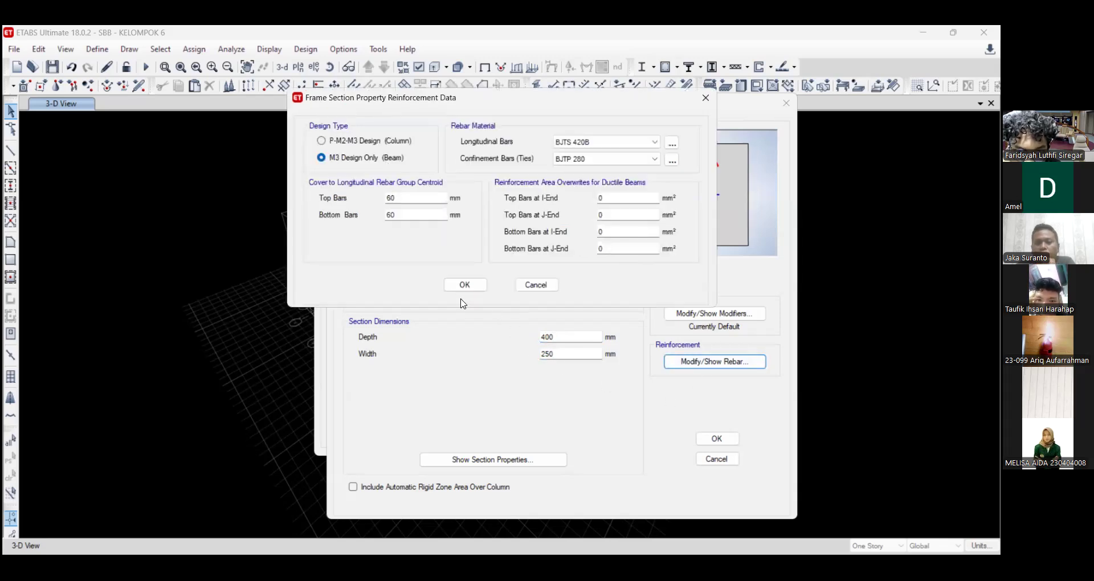
left_click(463, 285)
left_click(708, 445)
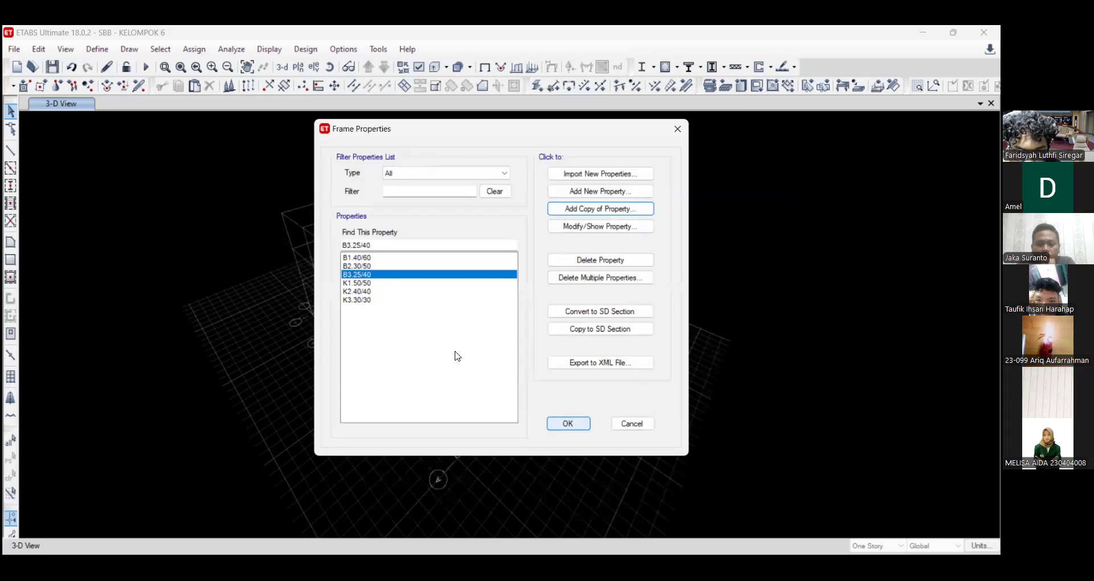
- Review the listed beam and column sections and accept the frame properties
left_click(371, 260)
left_click_drag(373, 270, 366, 302)
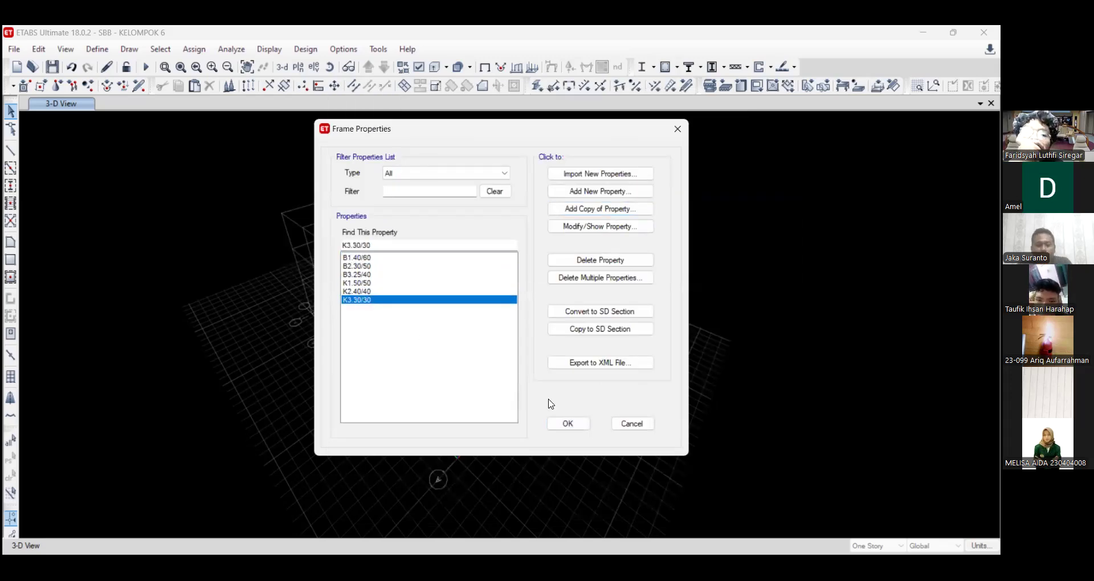
left_click(365, 292)
left_click(362, 266)
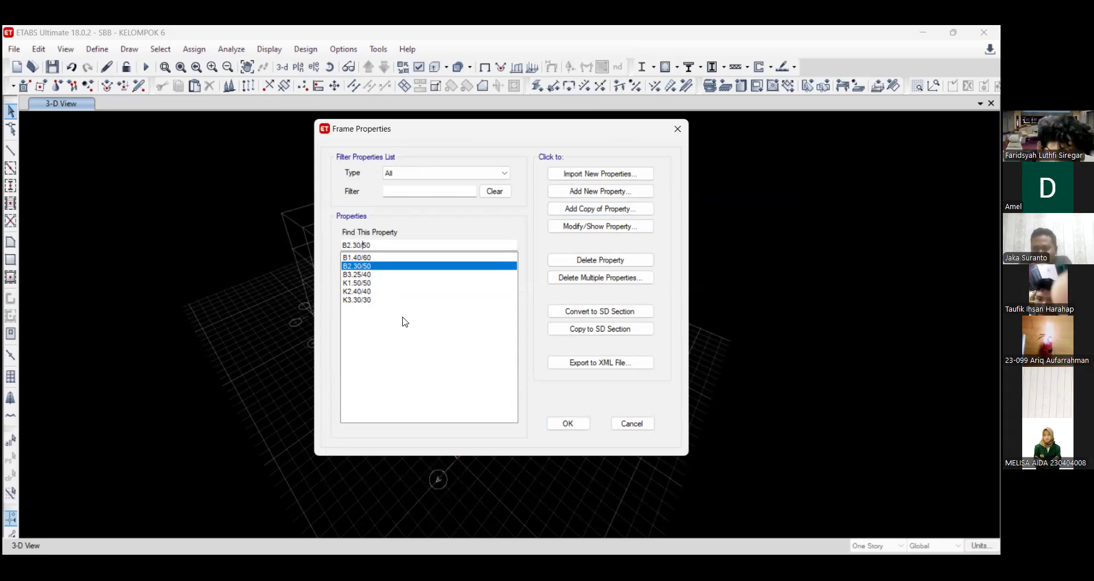
left_click(569, 424)
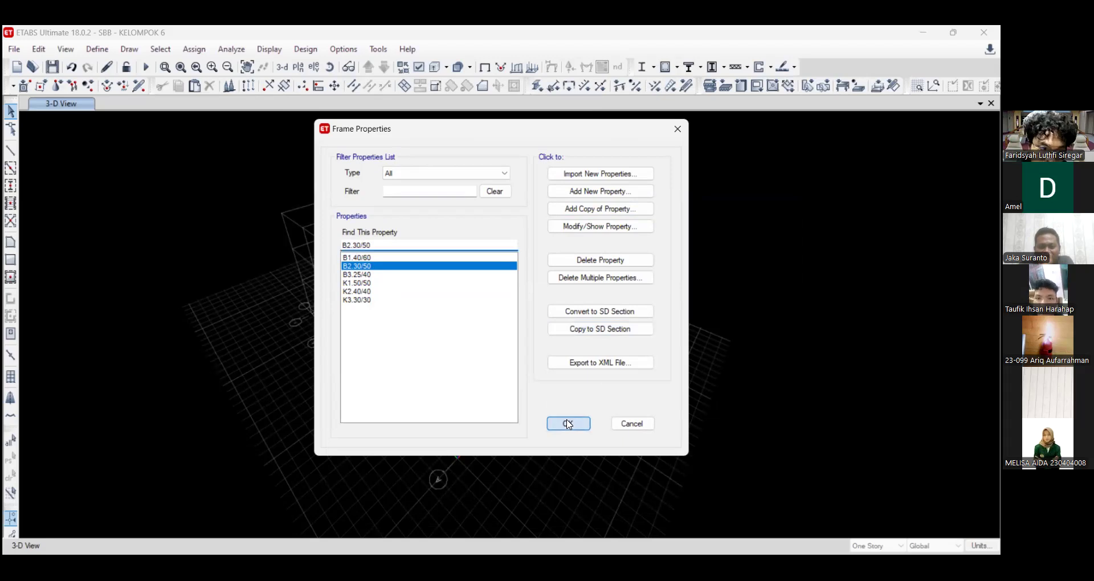
left_click(108, 51)
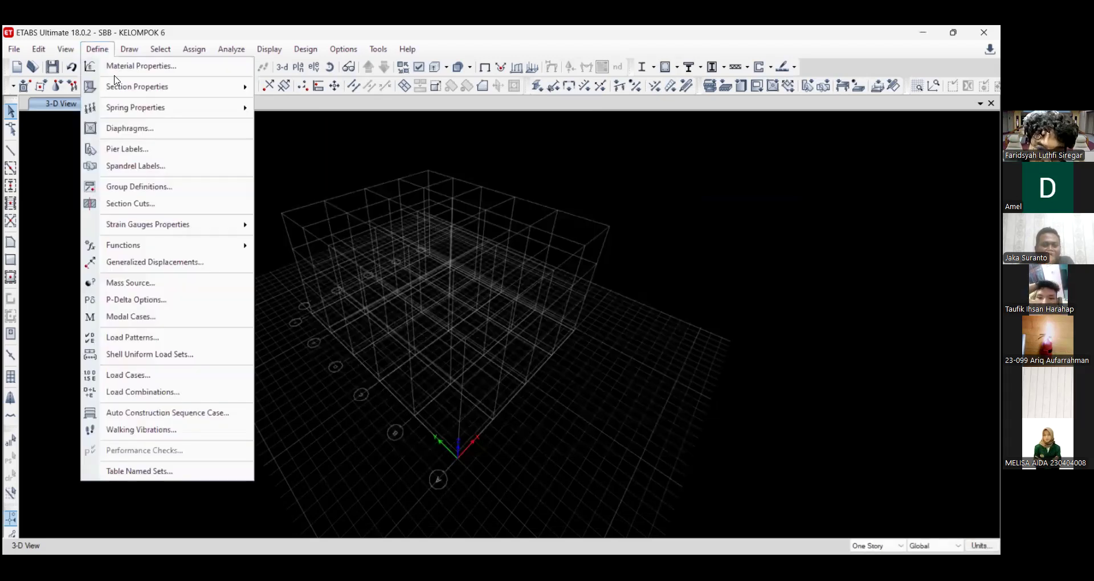
mouse_move(119, 88)
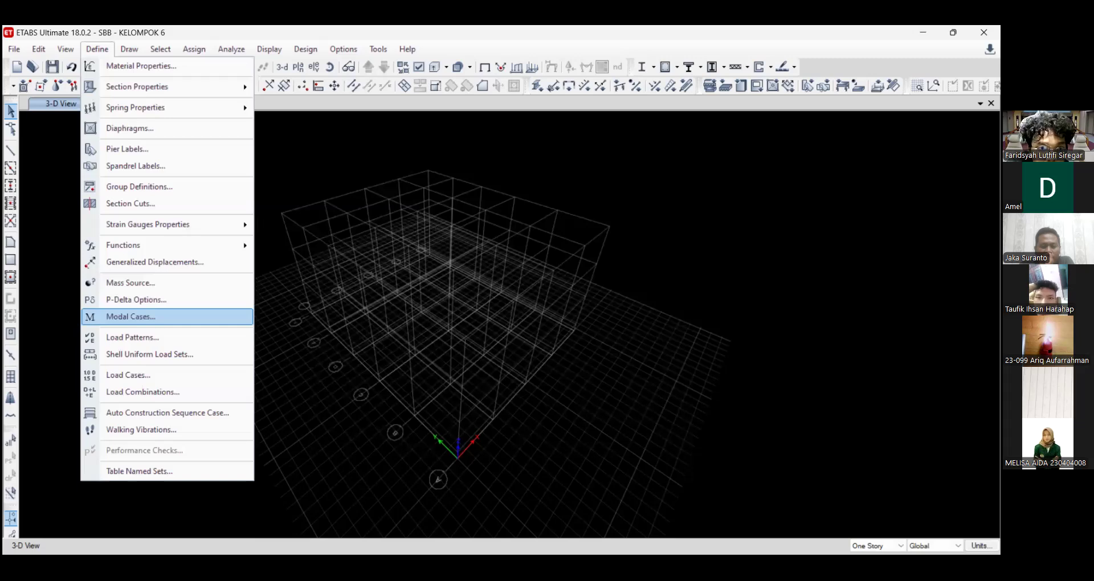
left_click(131, 317)
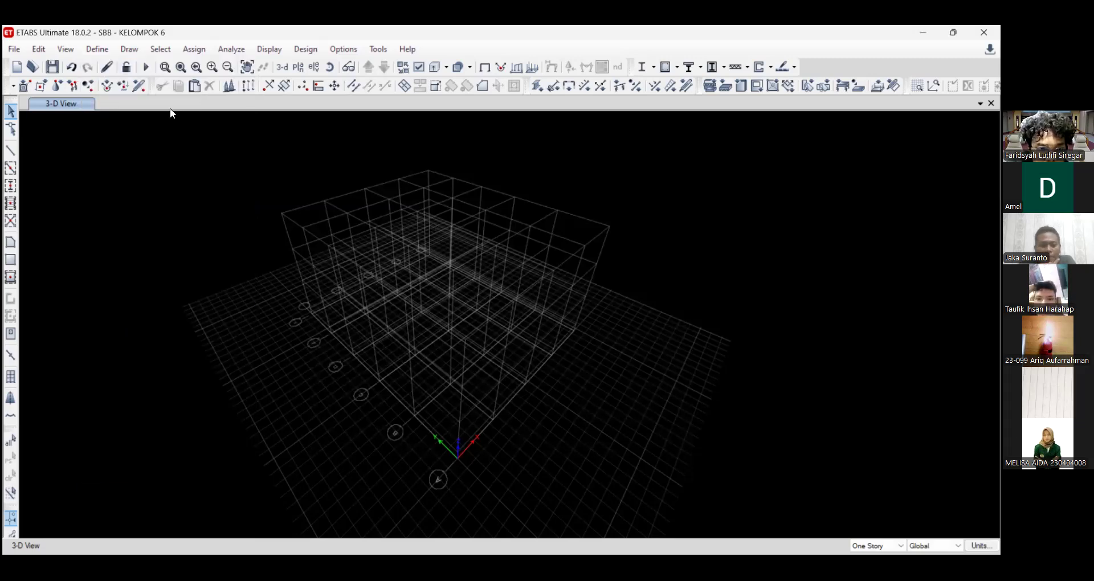
- Add a new slab section property named F1.150
left_click(98, 50)
mouse_move(114, 90)
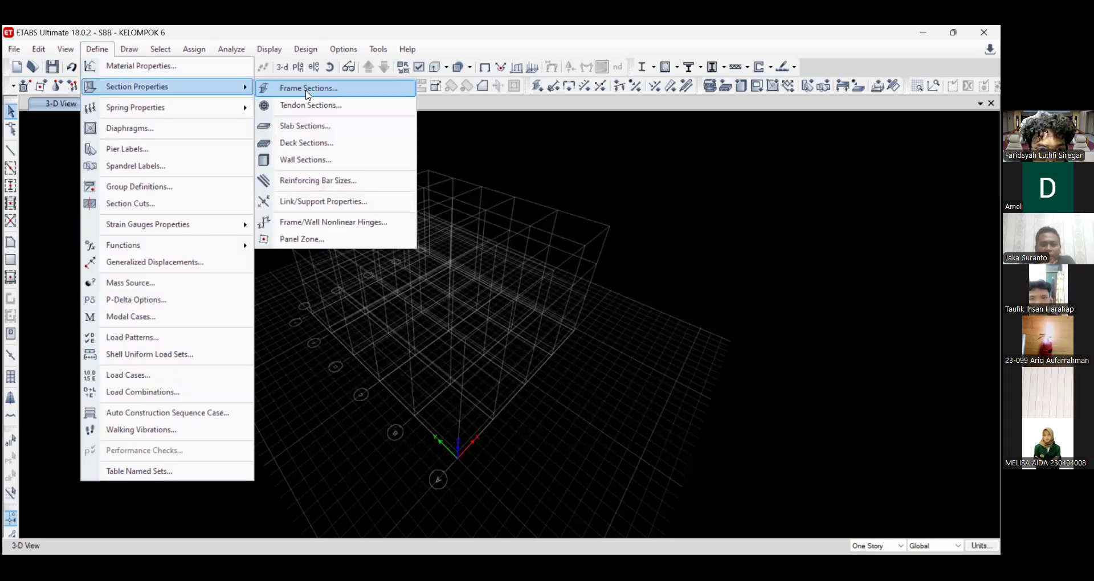
left_click(305, 126)
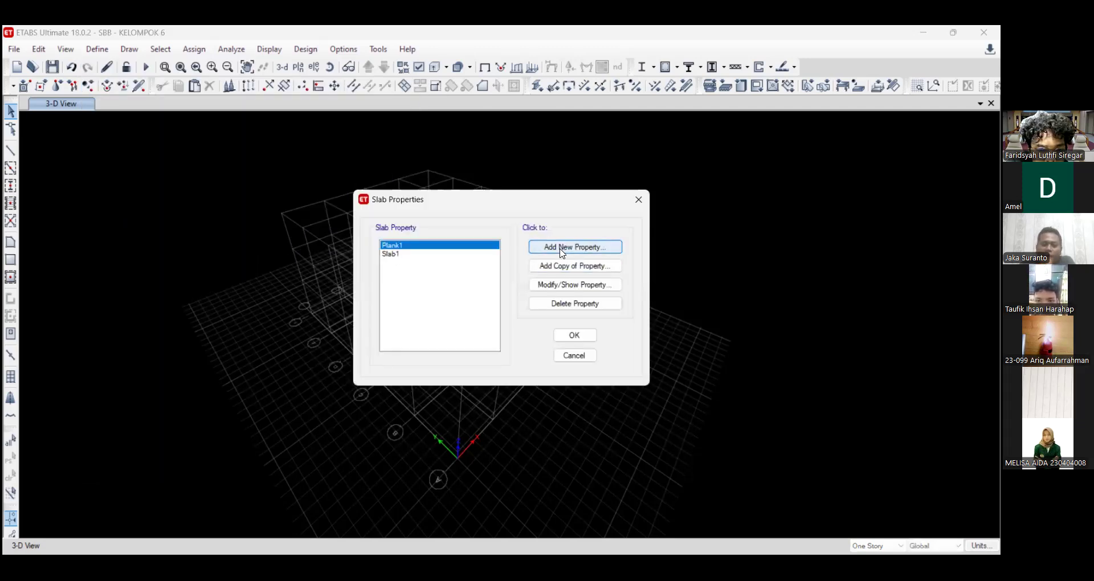
left_click(562, 250)
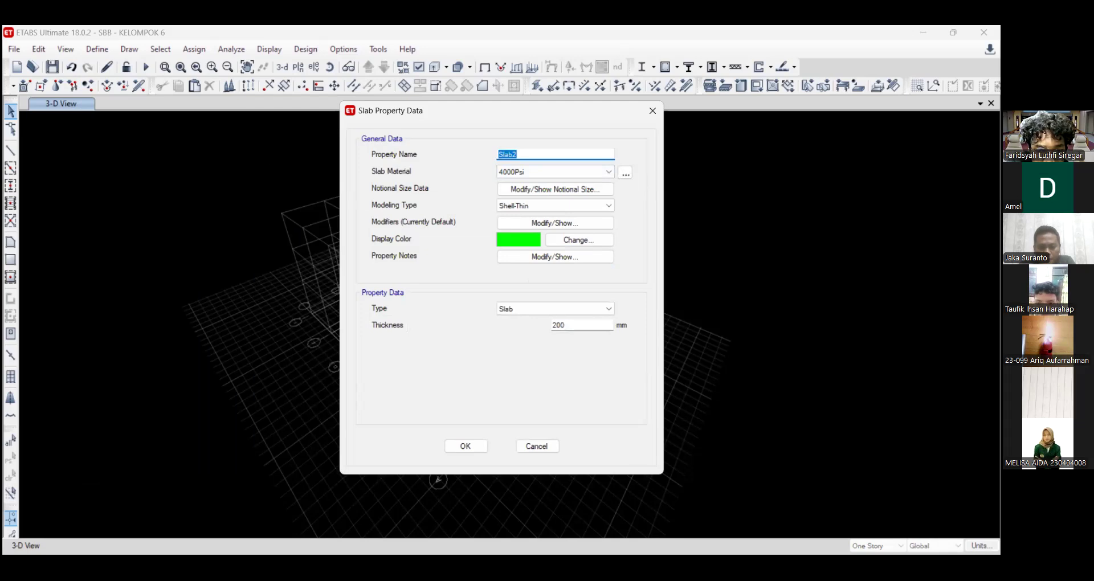
type("F")
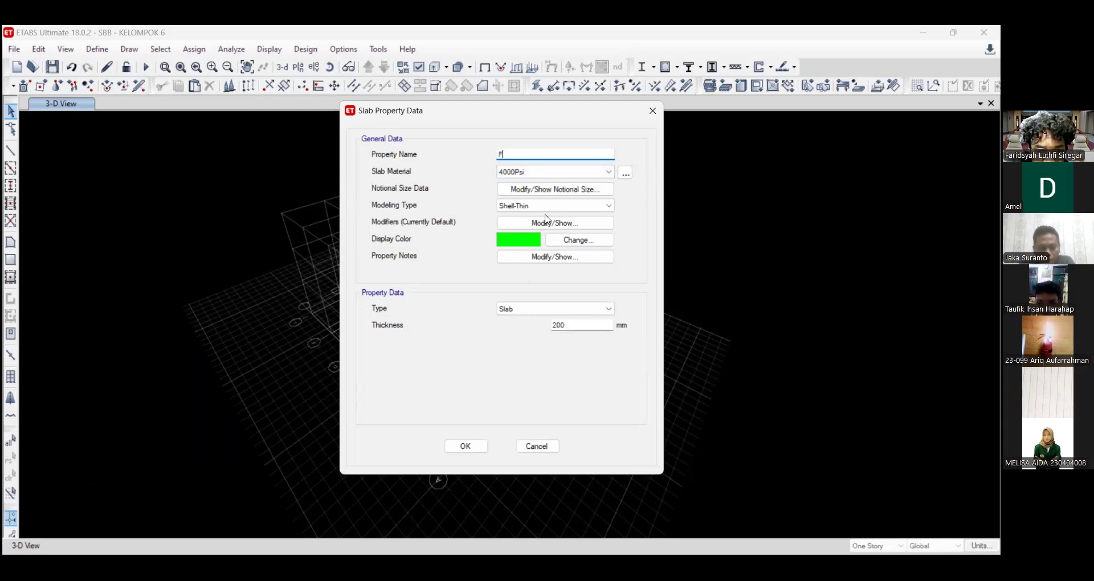
type("1.15")
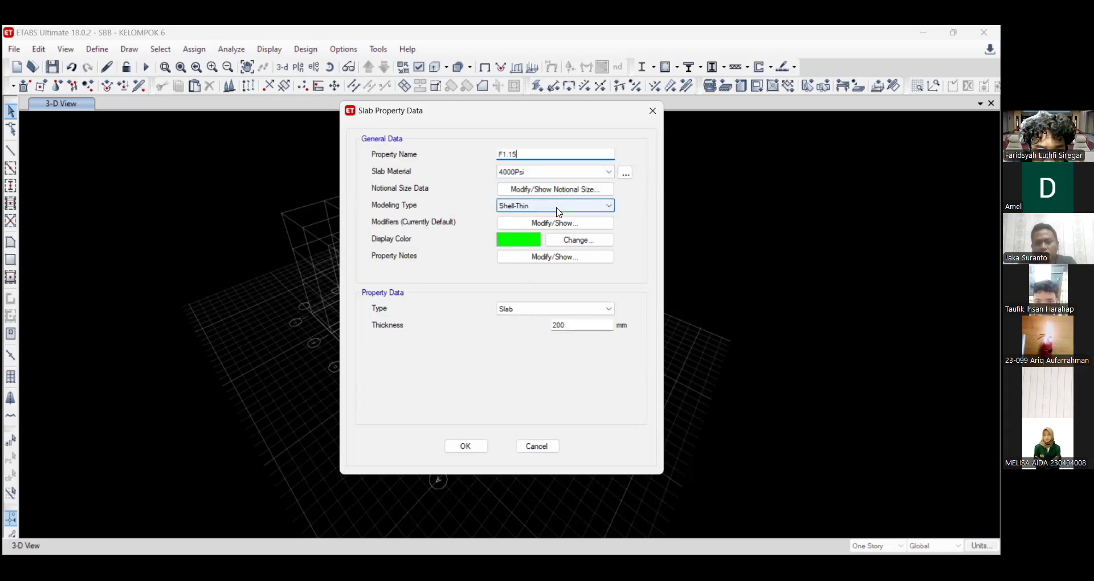
type("0")
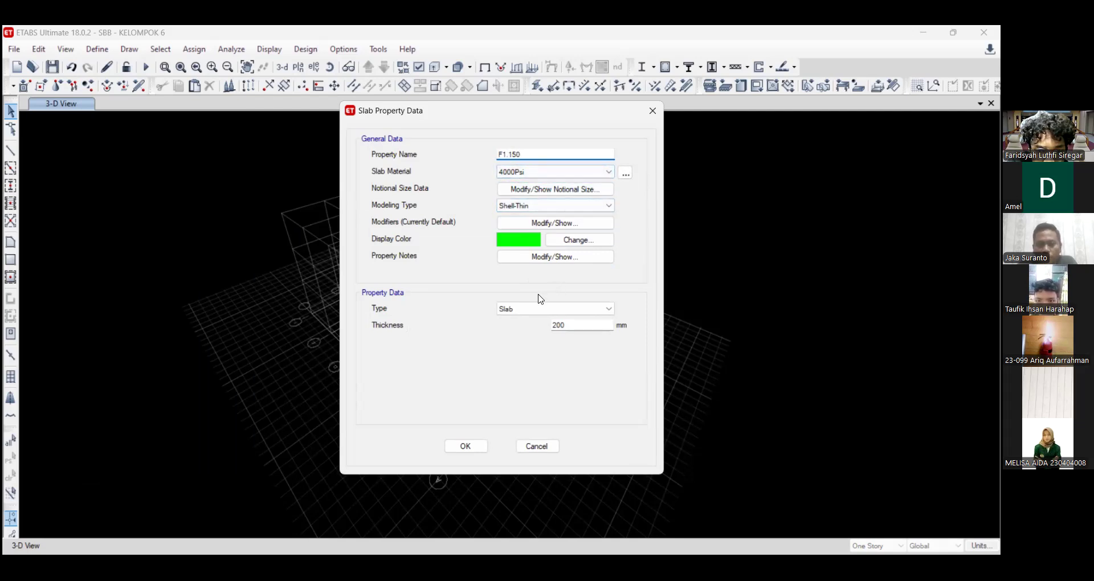
- Set the F1.150 slab's material to f'c 30 and its thickness to 150 mm, then save the property
left_click(572, 172)
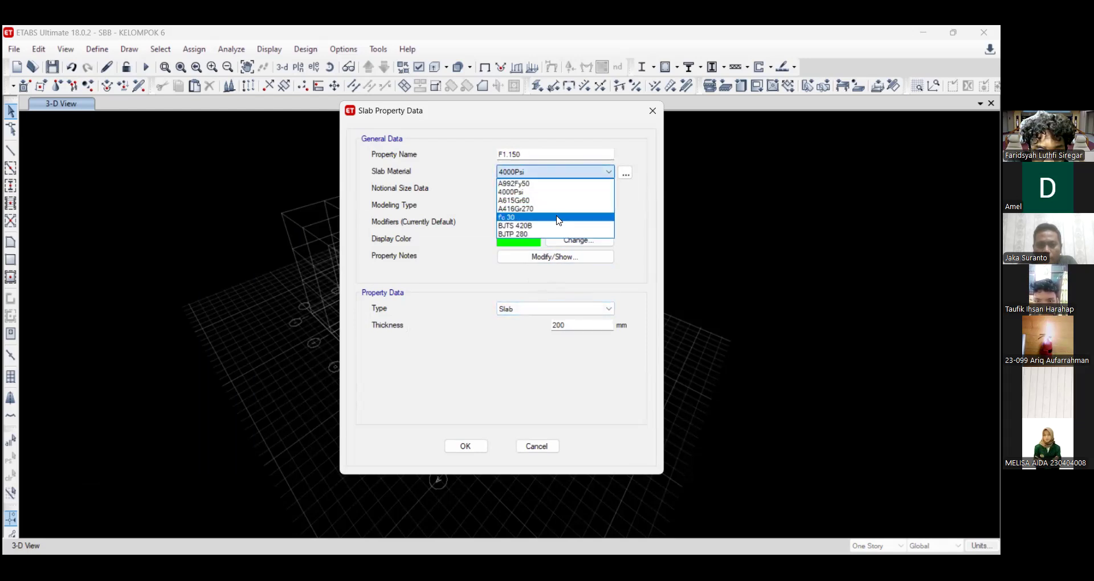
left_click(560, 217)
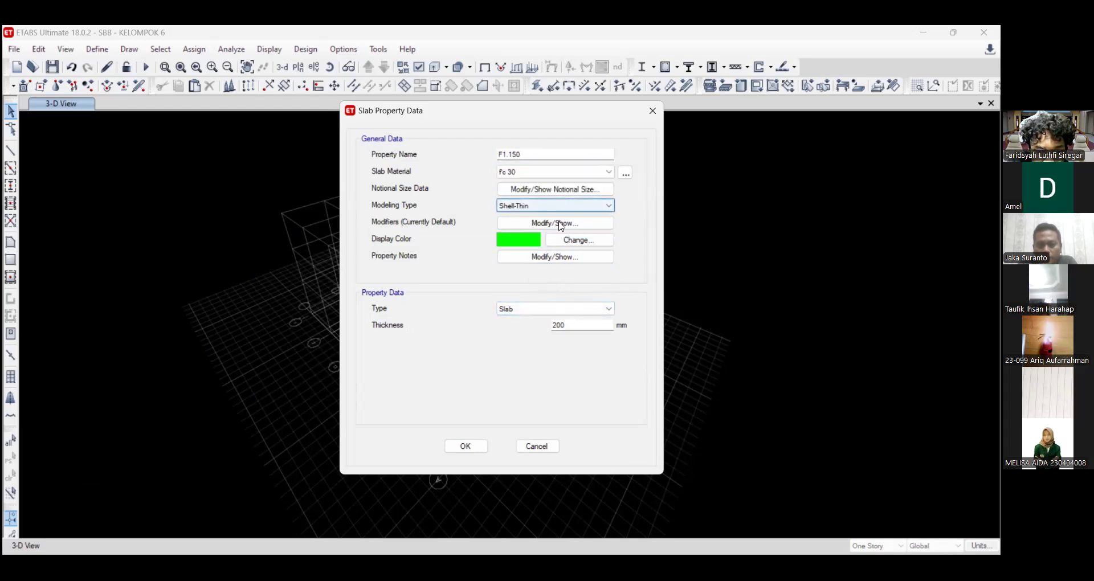
left_click(560, 308)
left_click(573, 324)
left_click_drag(572, 324, 448, 312)
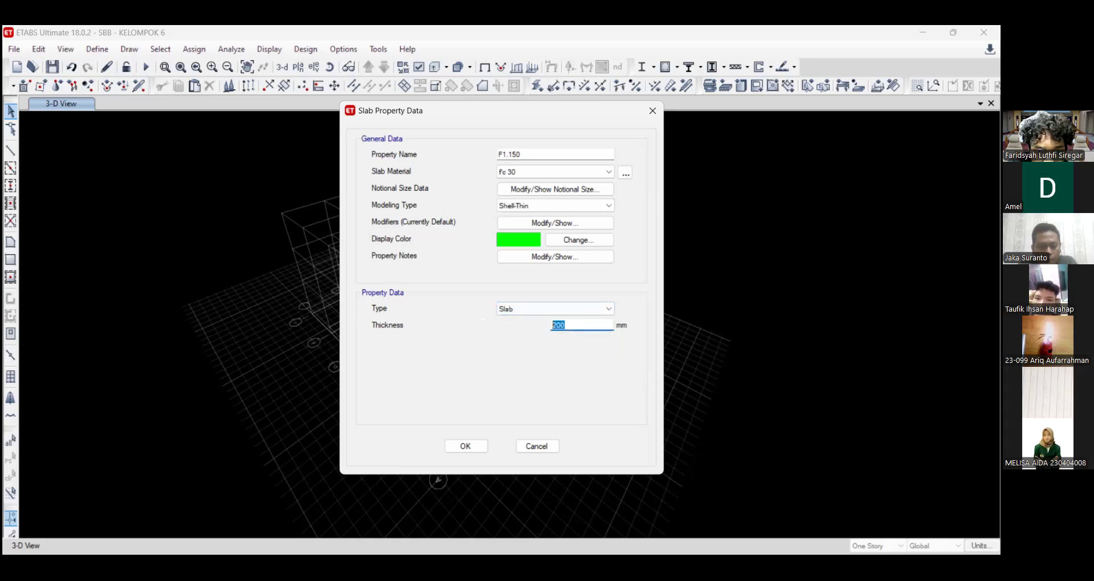
type("150")
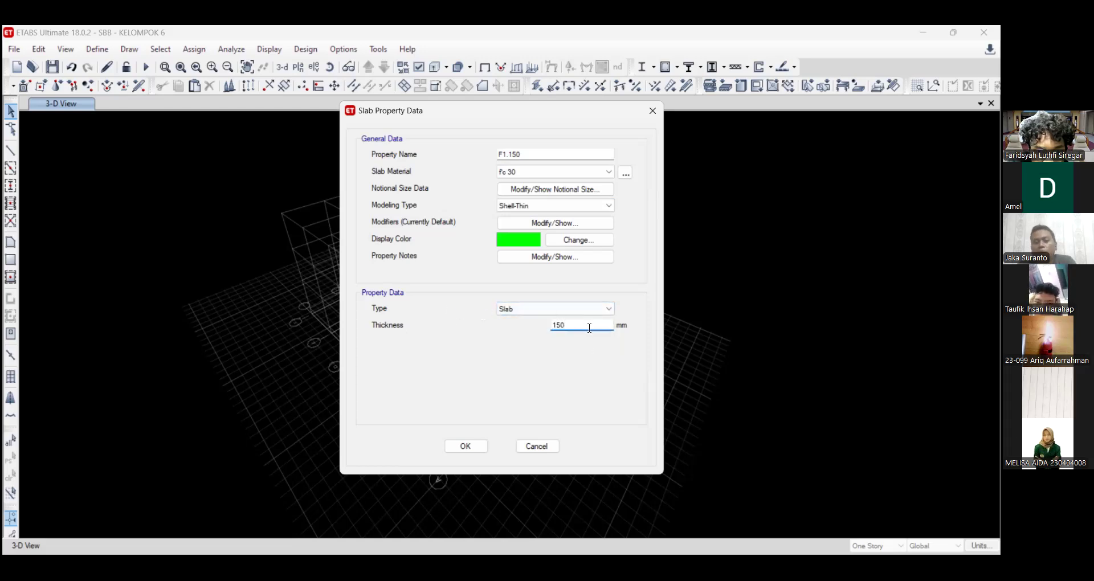
left_click(465, 446)
- Delete the default slab properties Slab1 and Plank1
left_click(392, 263)
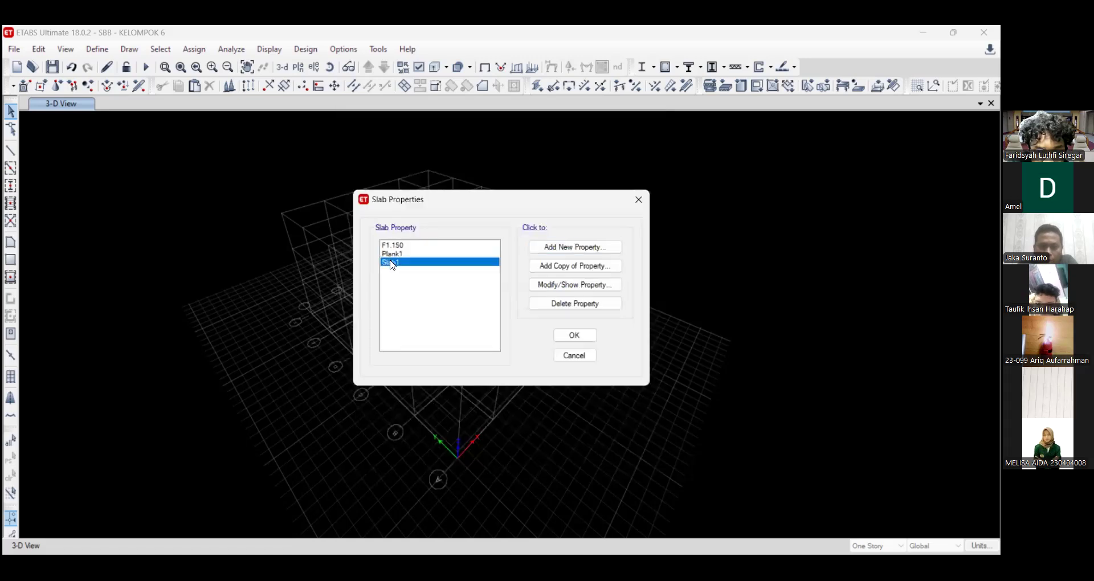
left_click(582, 306)
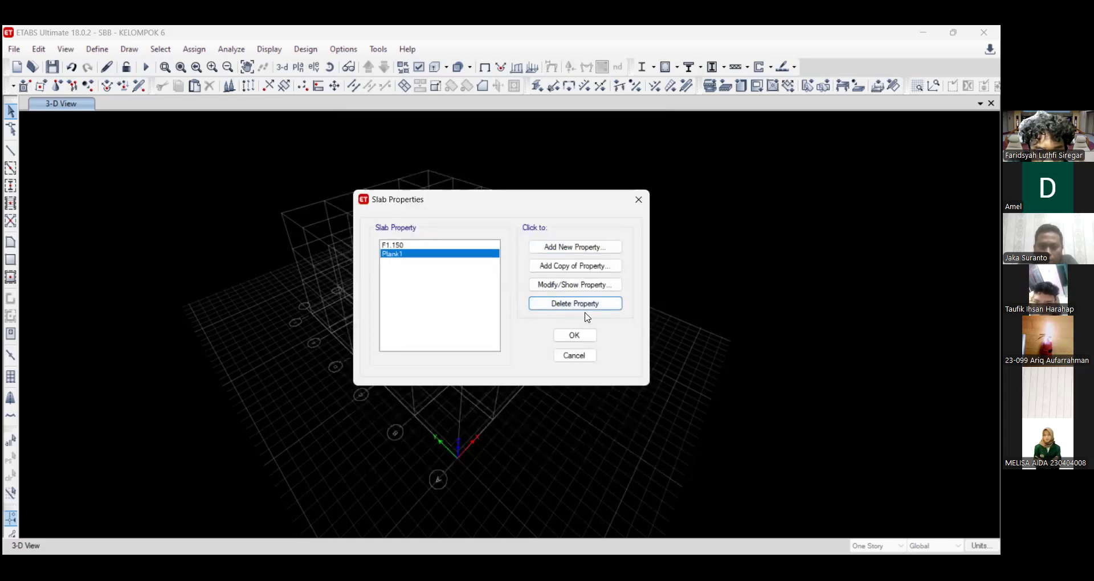
left_click(579, 304)
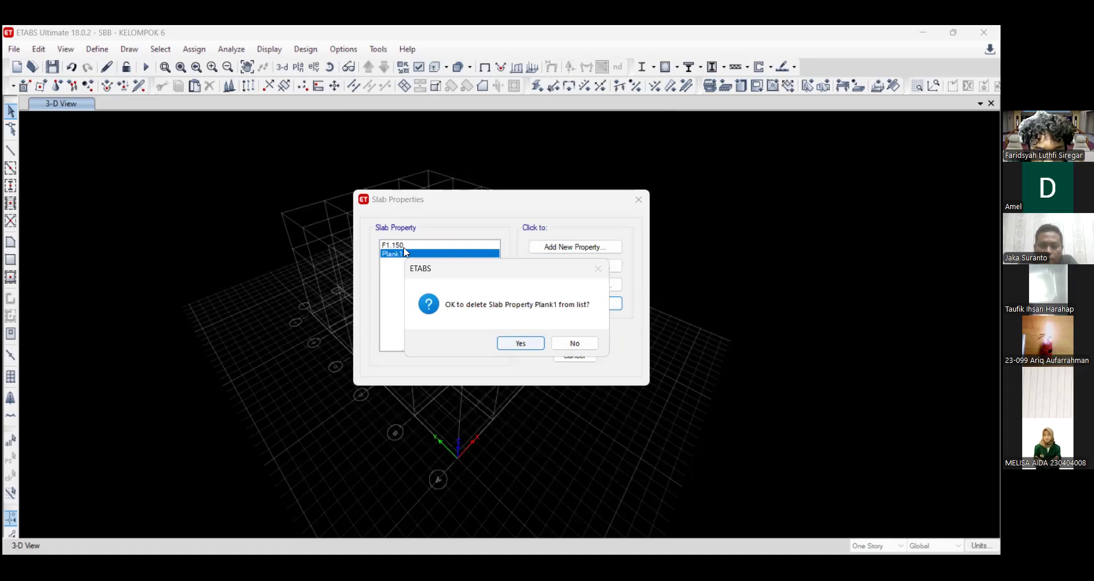
key("Return")
- Change the F1.150 slab's display color to light gray and accept the slab properties
left_click(573, 286)
left_click(566, 240)
left_click(454, 243)
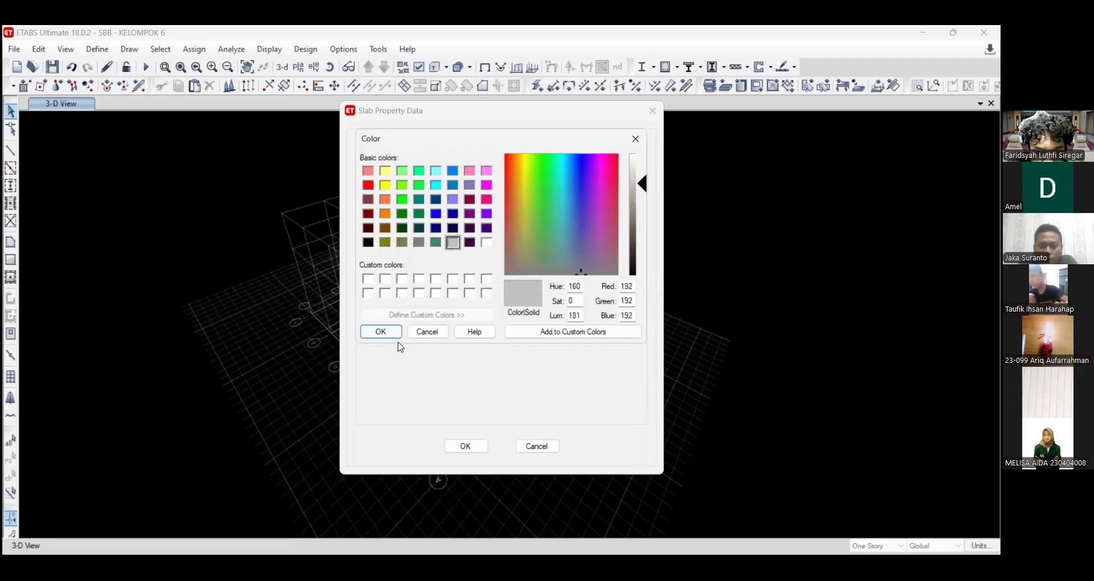
left_click(380, 333)
left_click(466, 446)
left_click(566, 341)
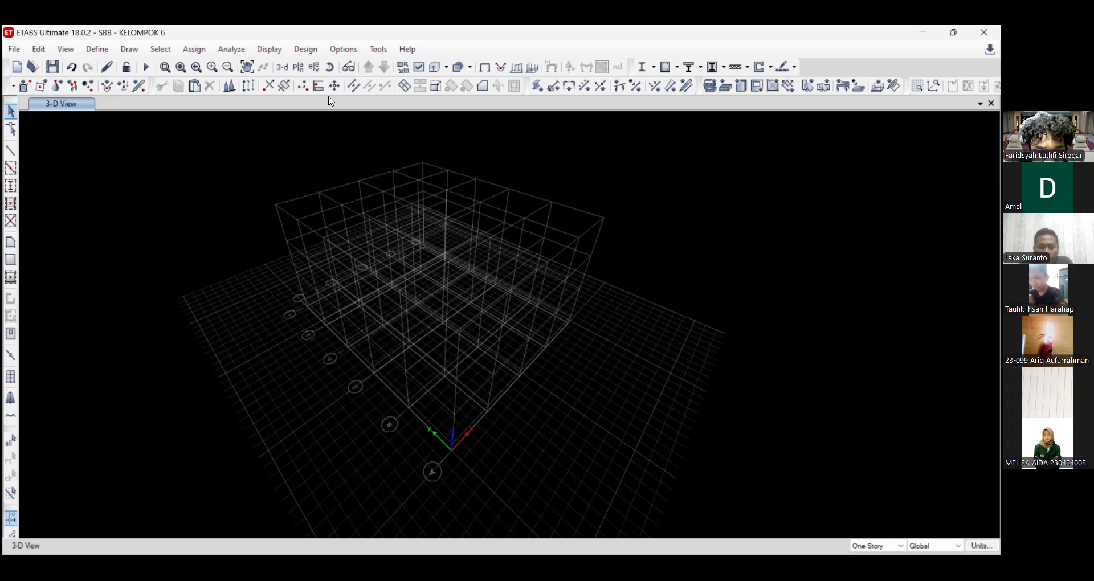
- Show the plan view of story LT.1 and fit the whole grid in the view
left_click(298, 67)
left_click(427, 281)
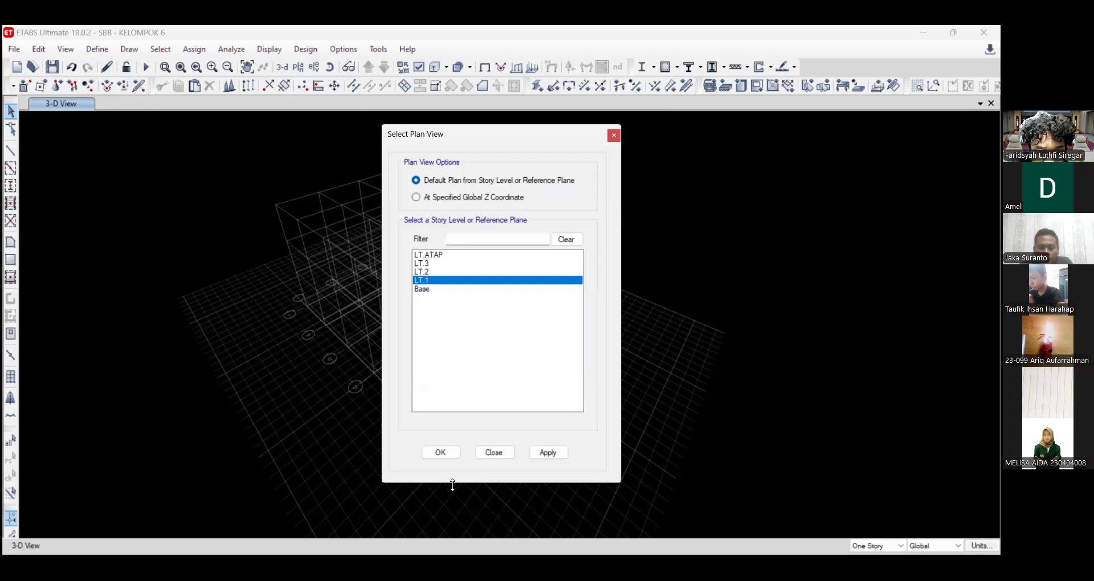
left_click(441, 452)
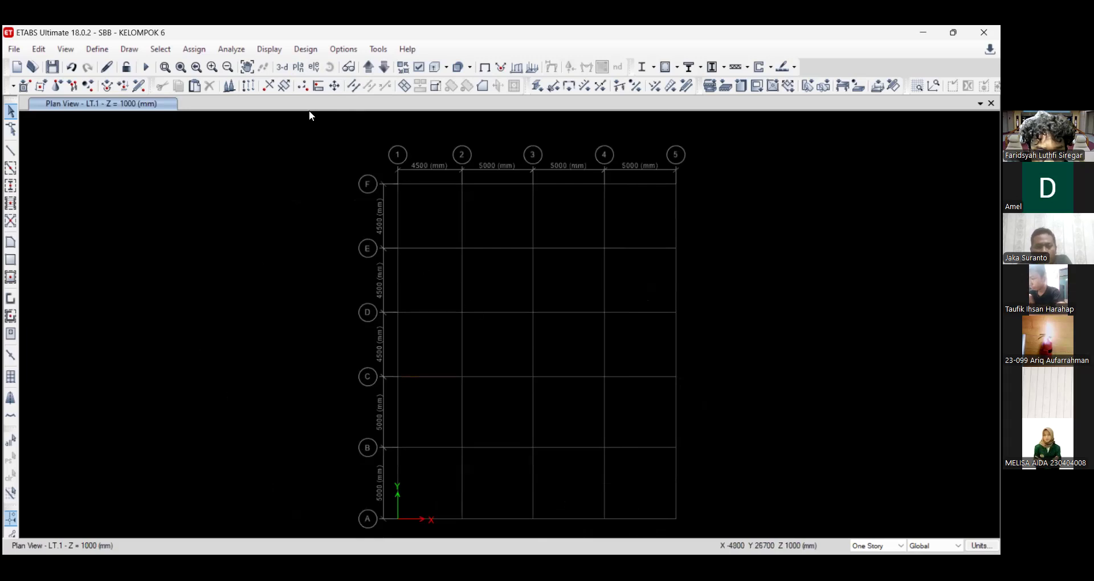
left_click(247, 66)
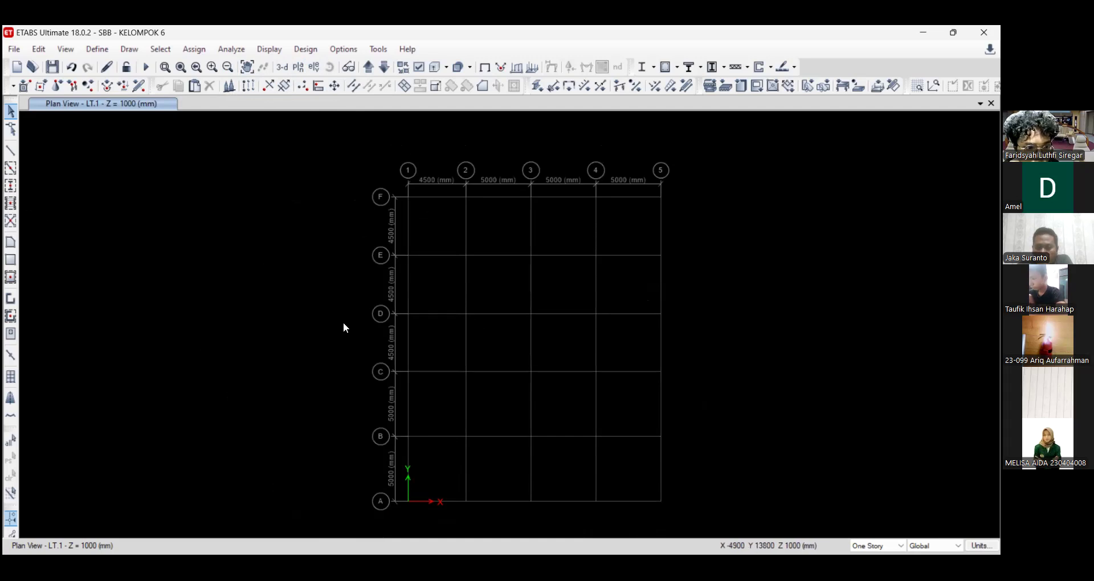
- Draw K1.50/50 columns on the LT.1 plan where grid line F meets grid lines 1 to 5
left_click(11, 186)
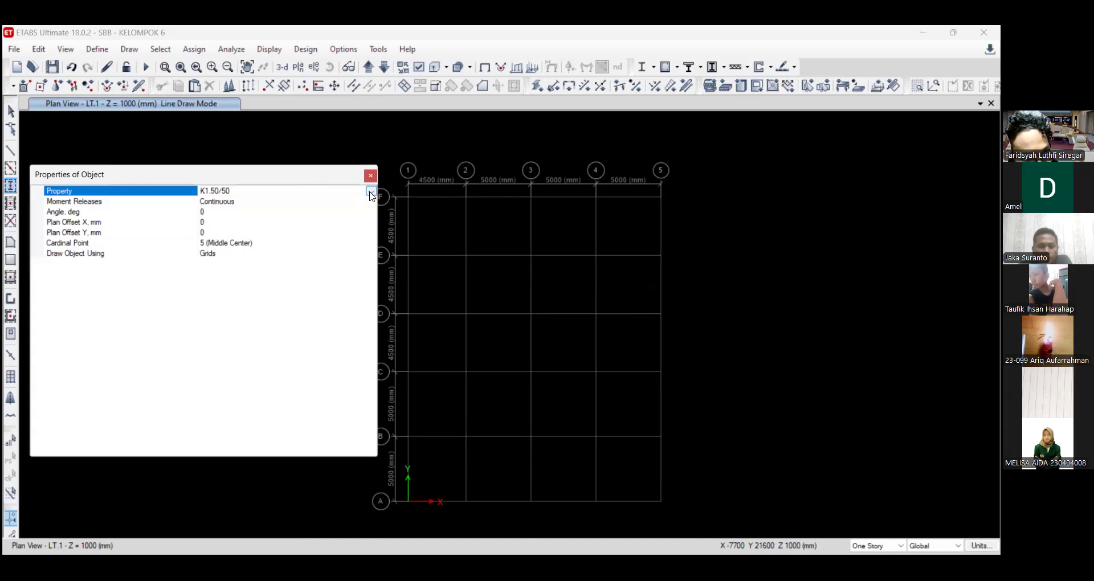
scroll(726, 260, "down", 4)
scroll(643, 248, "up", 4)
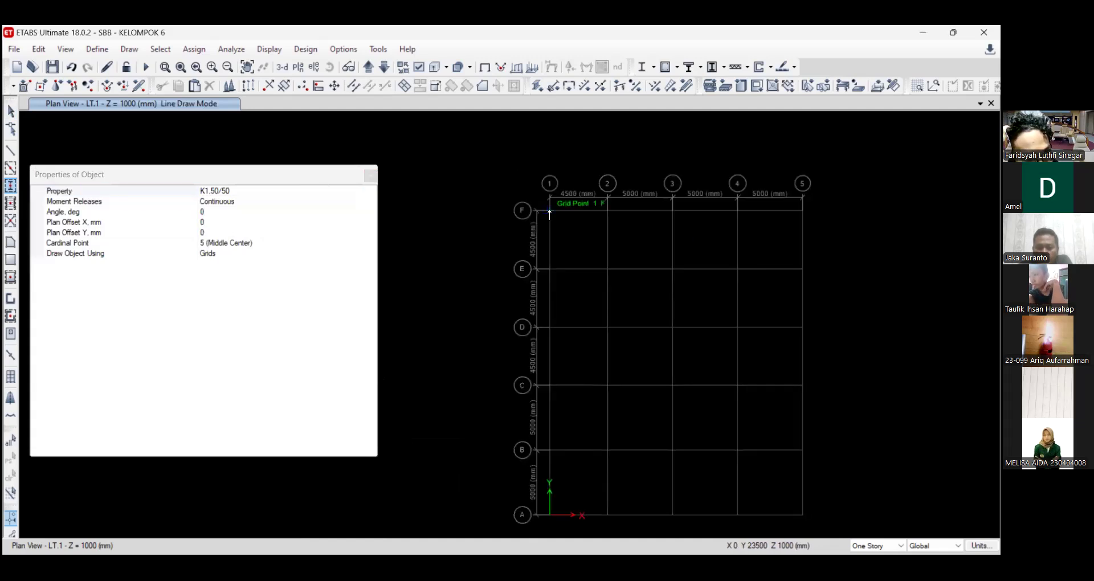
scroll(550, 214, "up", 3)
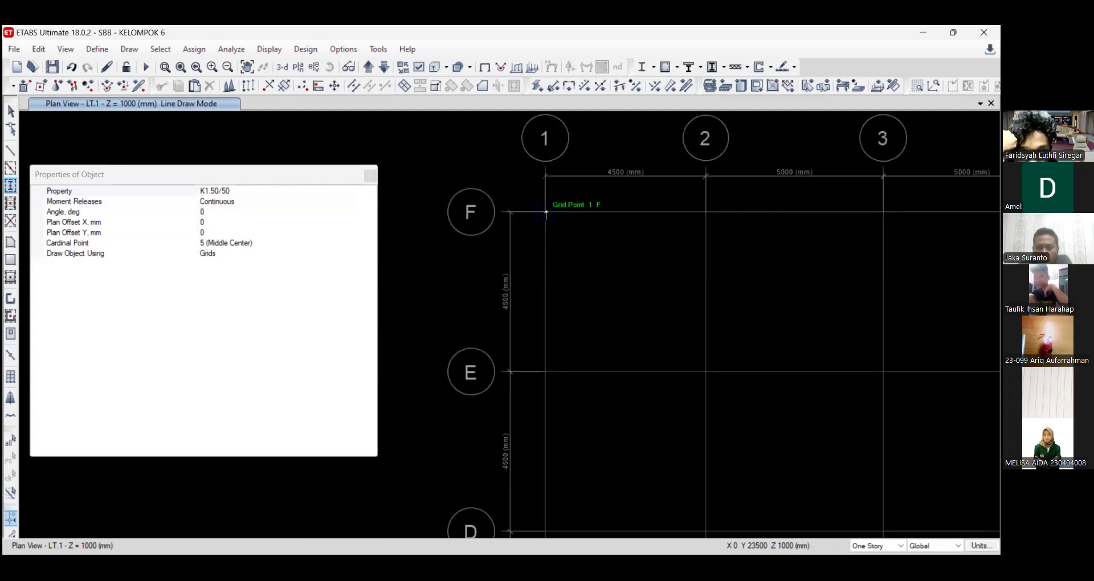
left_click(532, 216)
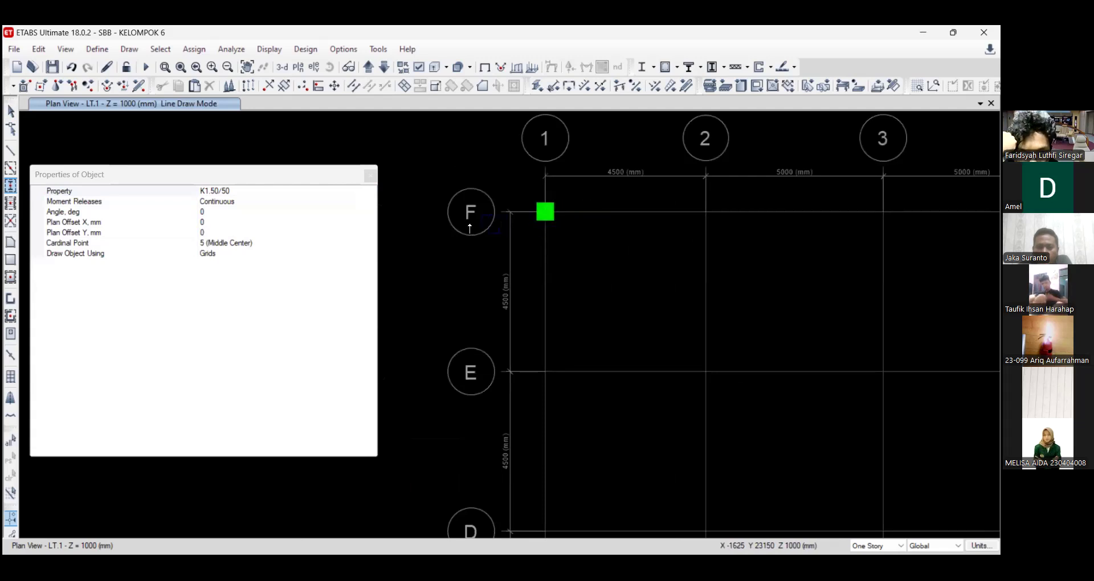
scroll(555, 228, "down", 3)
left_click(556, 225)
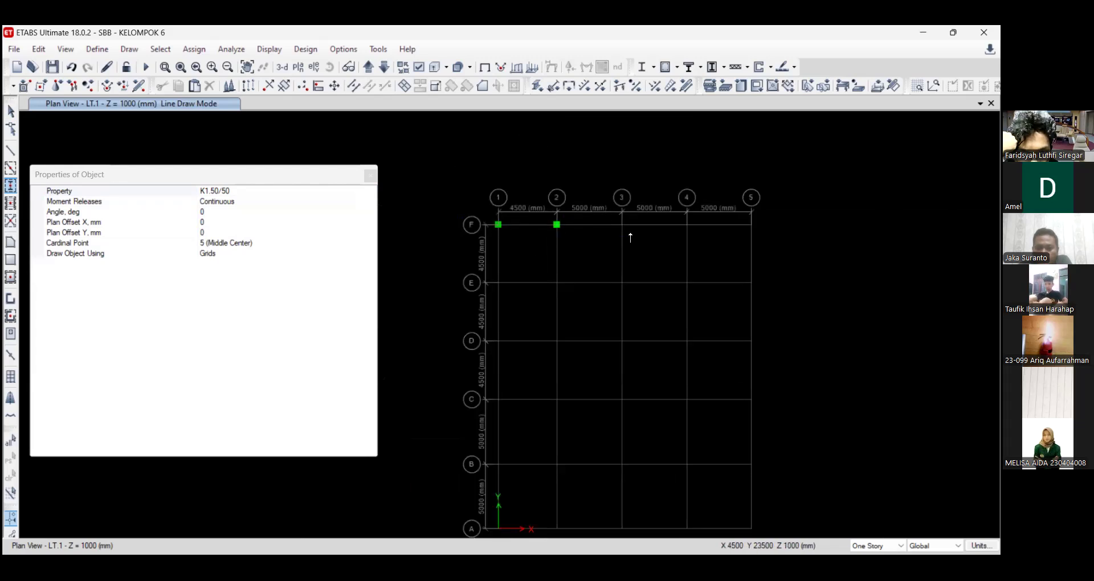
left_click(621, 225)
left_click(686, 225)
left_click(751, 225)
- Place K1.50/50 columns at the intersections of grid line E with grid lines 5 to 1
left_click(751, 282)
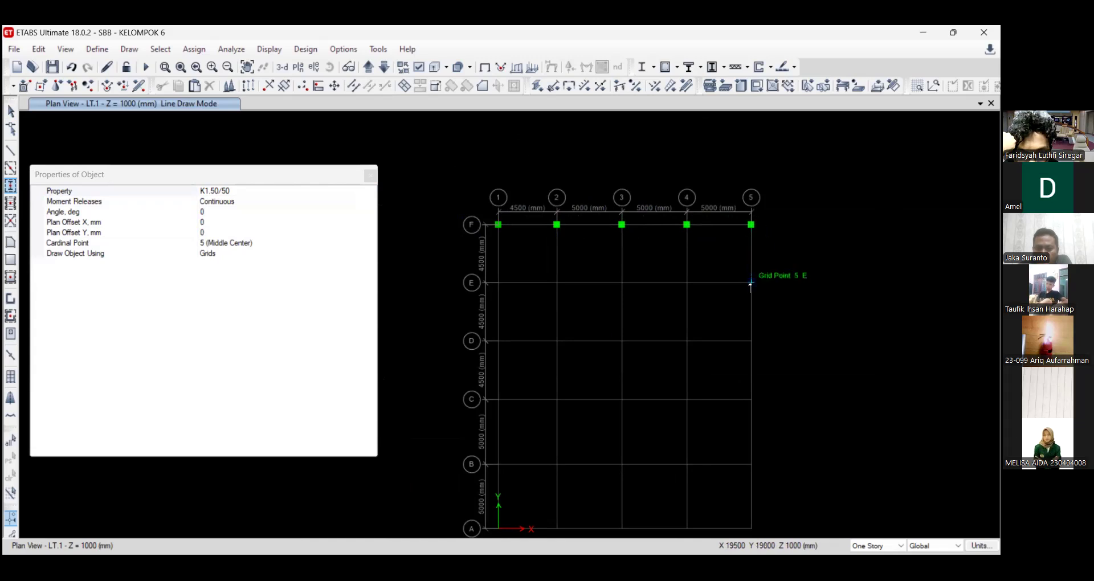
left_click(622, 282)
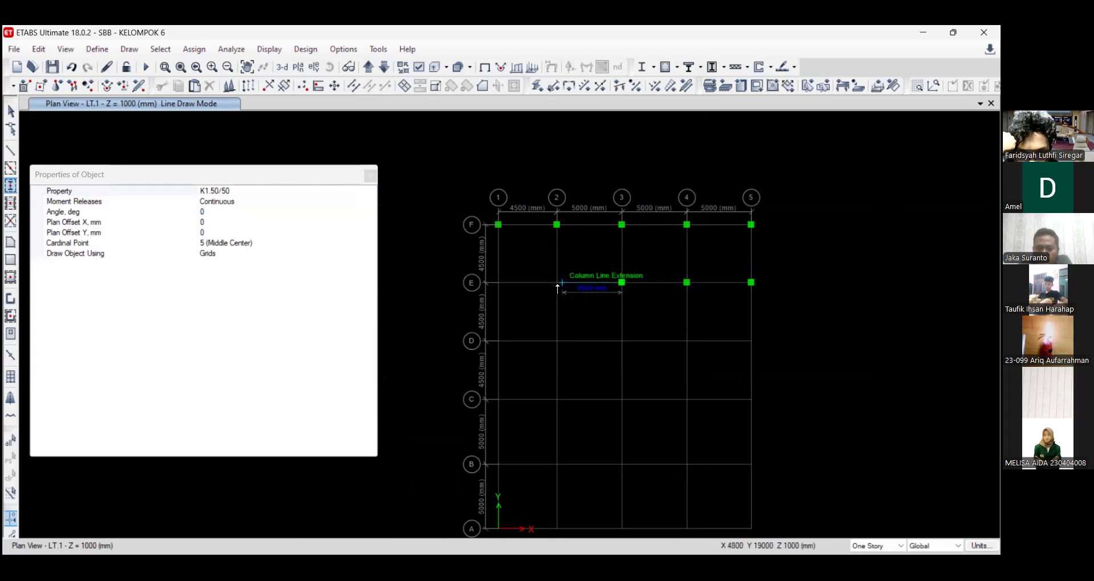
left_click(556, 283)
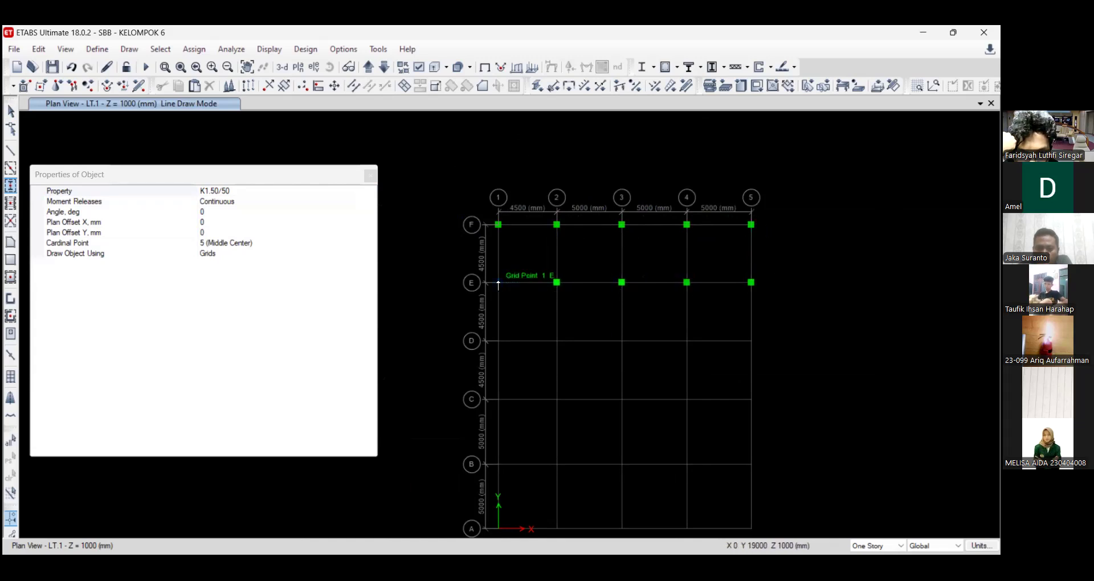
- Place K1.50/50 columns at the intersections of grid line D with grid lines 1 to 5
left_click(497, 340)
left_click(557, 341)
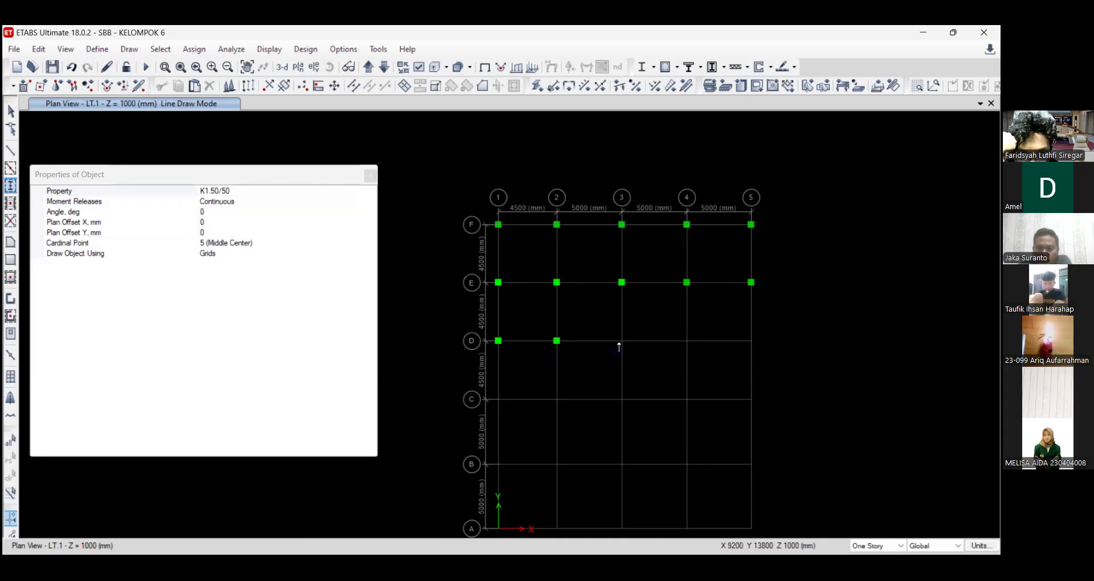
left_click(621, 340)
left_click(687, 341)
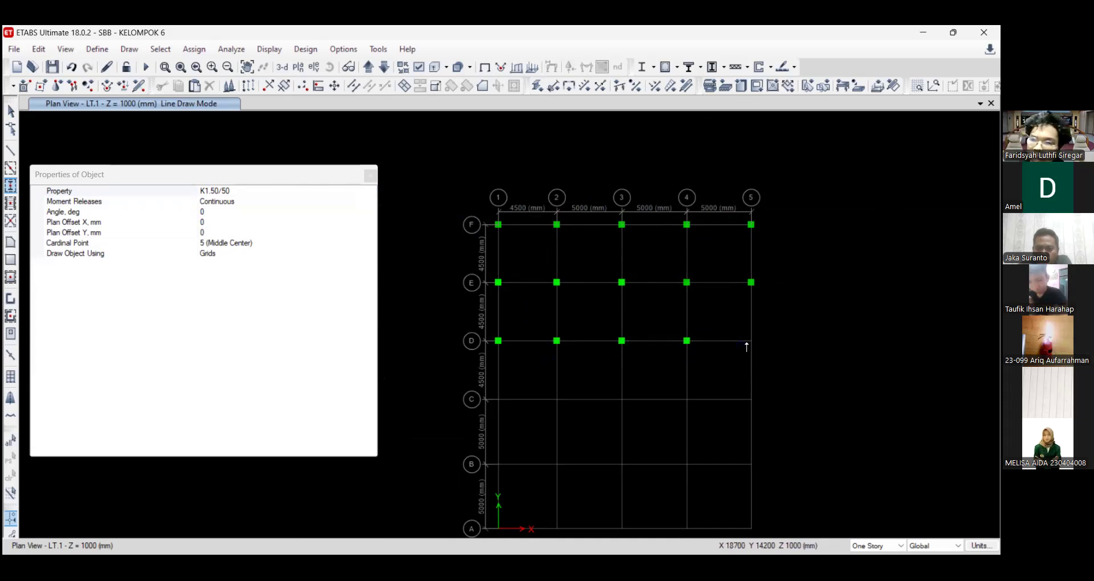
left_click(751, 340)
- Place K1.50/50 columns at the intersections of grid line C with grid lines 5 to 1
left_click(750, 399)
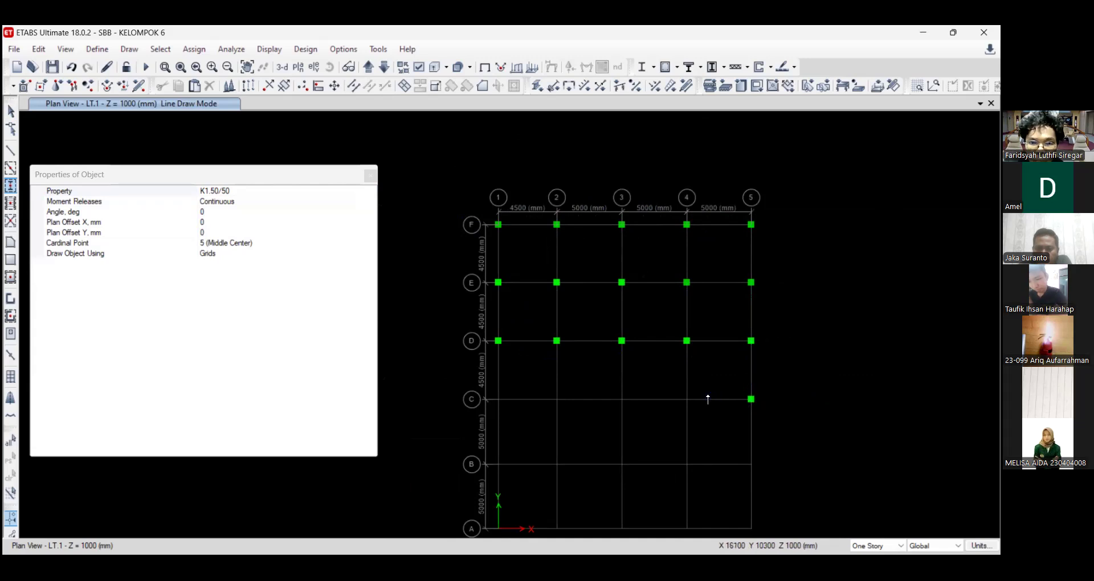
left_click(687, 399)
left_click(622, 400)
left_click(557, 399)
left_click(498, 399)
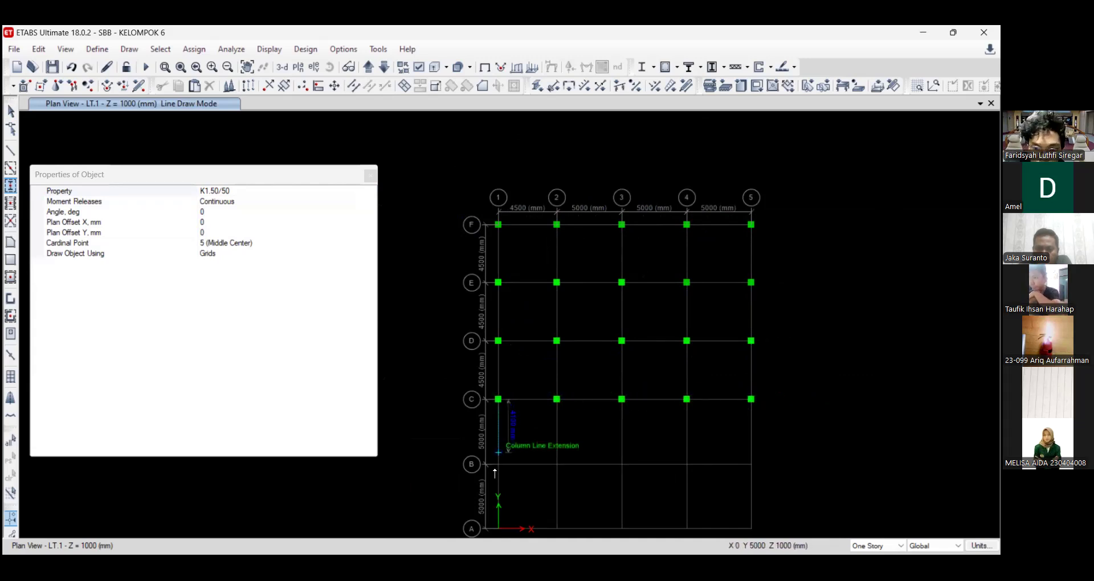
- Place K1.50/50 columns at the intersections of grid line B with grid lines 1 to 5
left_click(498, 465)
left_click(556, 465)
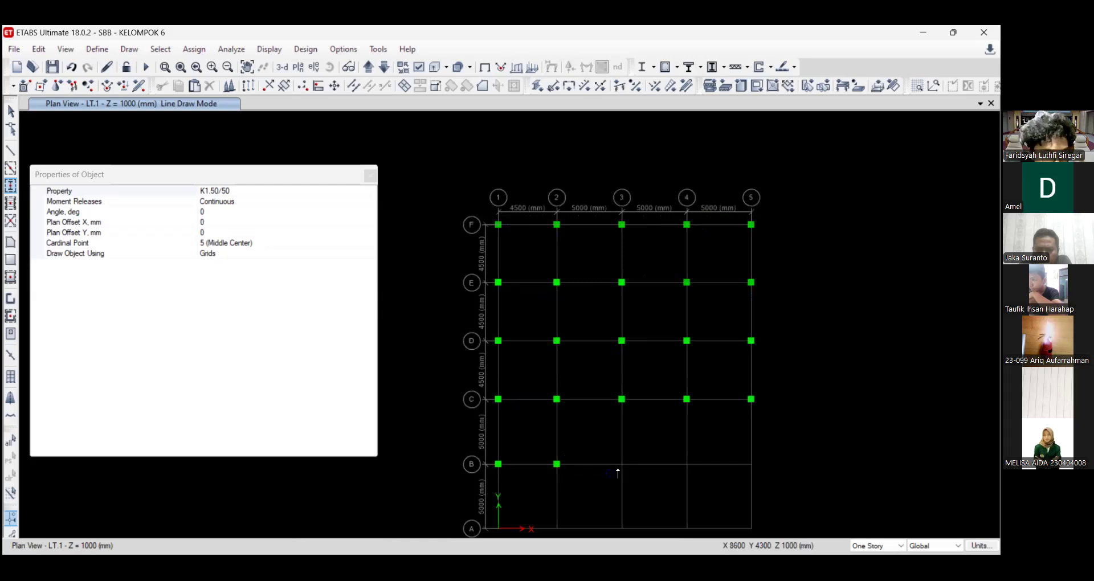
left_click(621, 464)
left_click(686, 465)
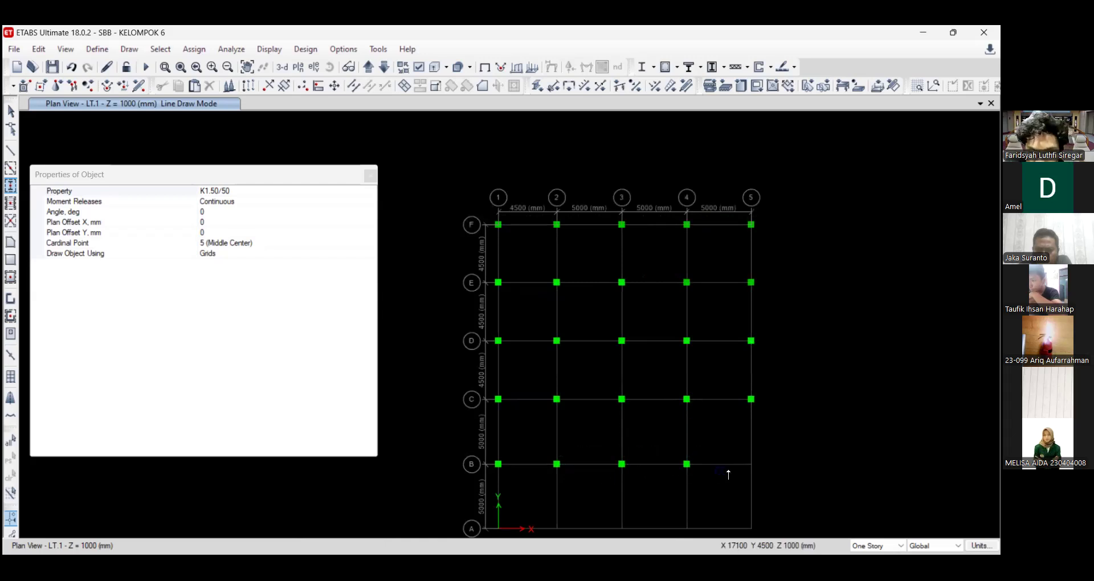
left_click(750, 466)
- Place K1.50/50 columns at the intersections of grid line A with grid lines 5 to 1, and finish column drawing
scroll(688, 408, "down", 3)
scroll(697, 449, "up", 3)
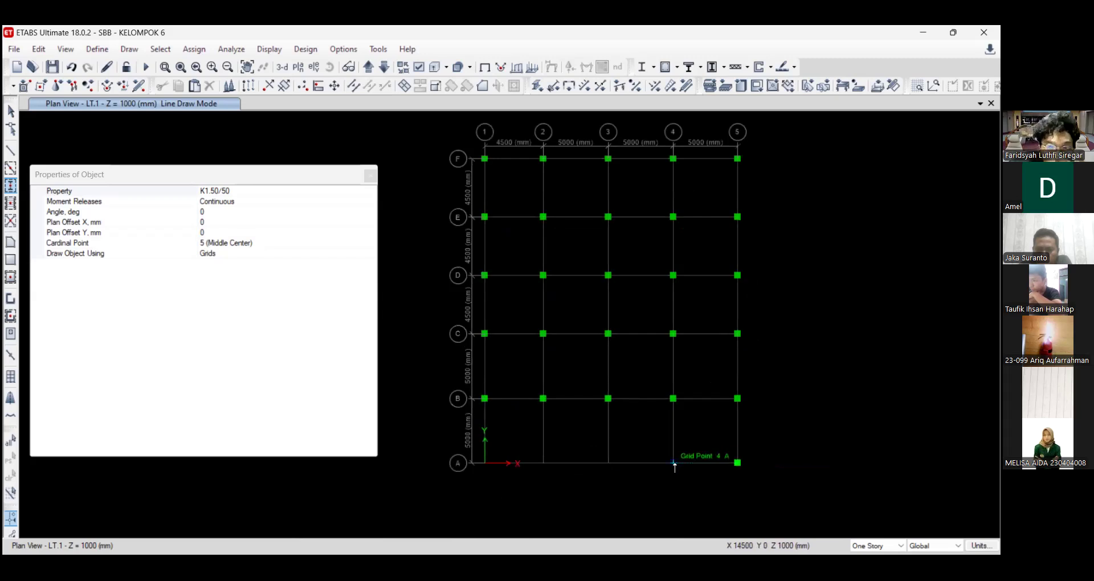
left_click(608, 463)
left_click(543, 463)
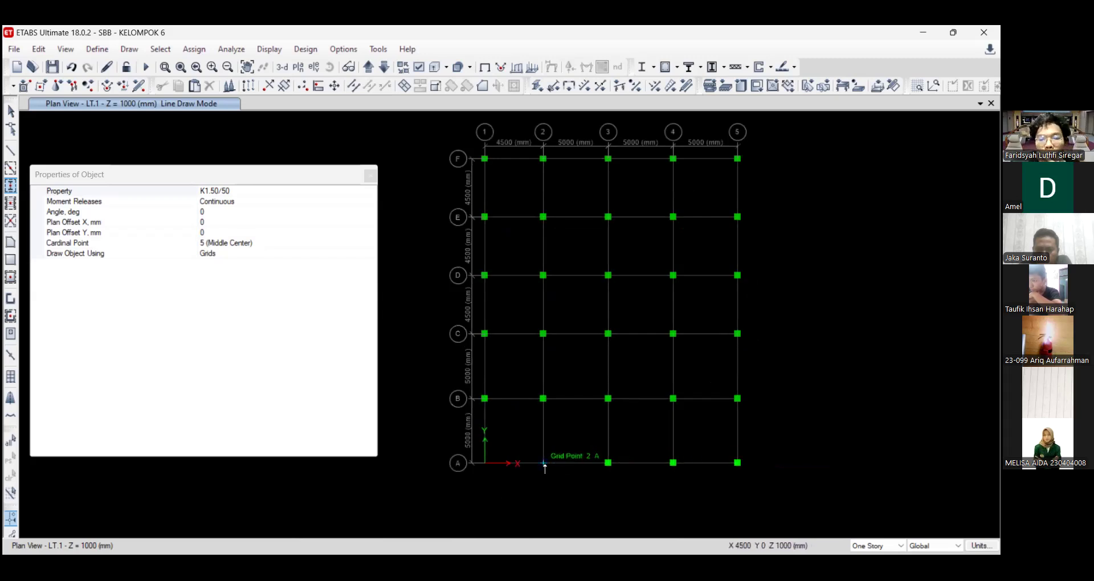
left_click(485, 463)
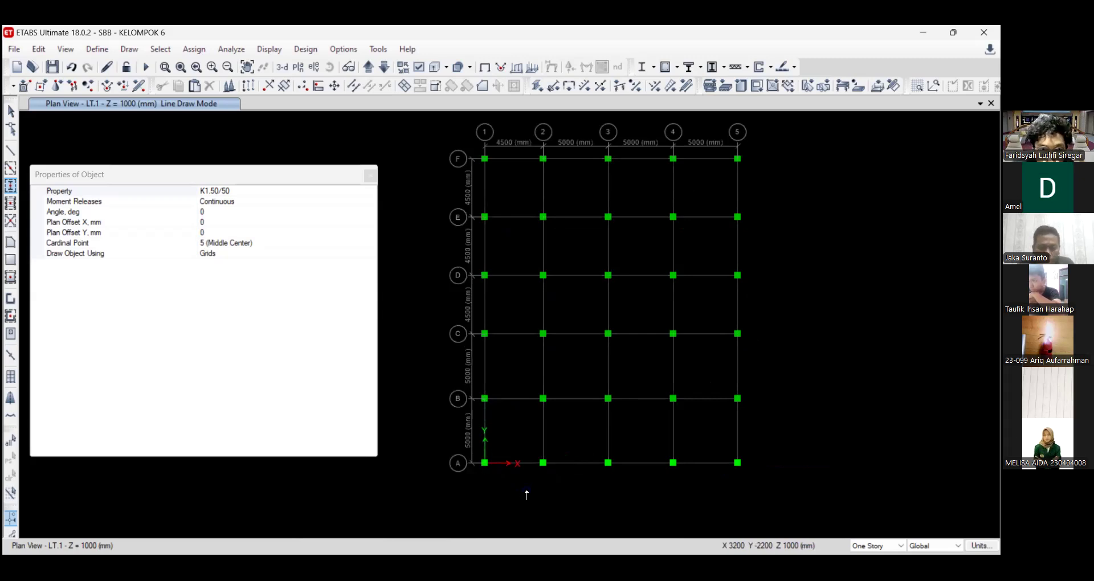
key("Escape")
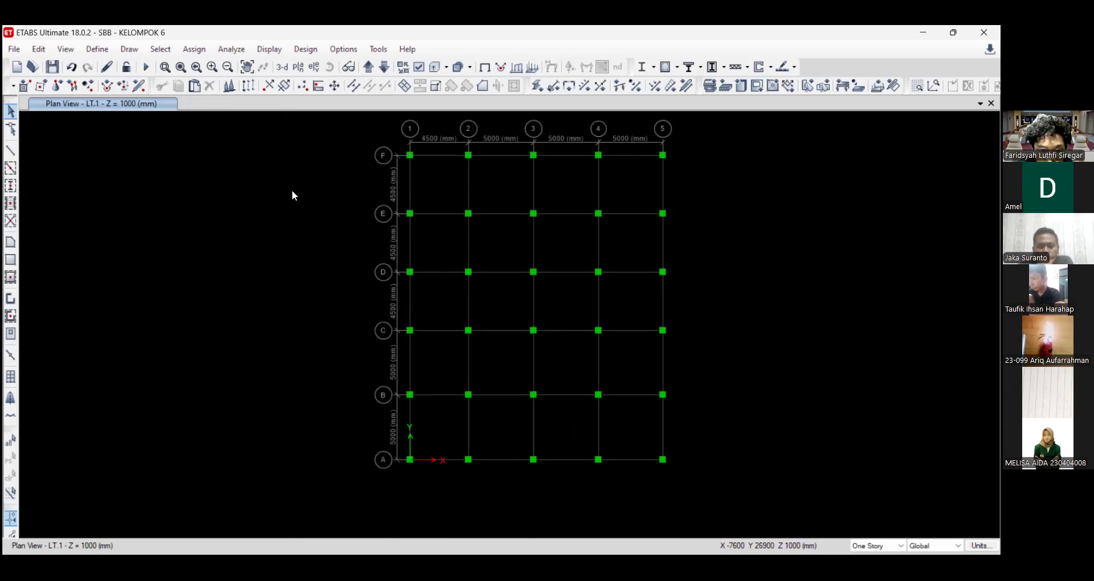
- Inspect the columns as extruded frames in the 3-D view, then restore the line display and return to the LT.1 plan
left_click(282, 67)
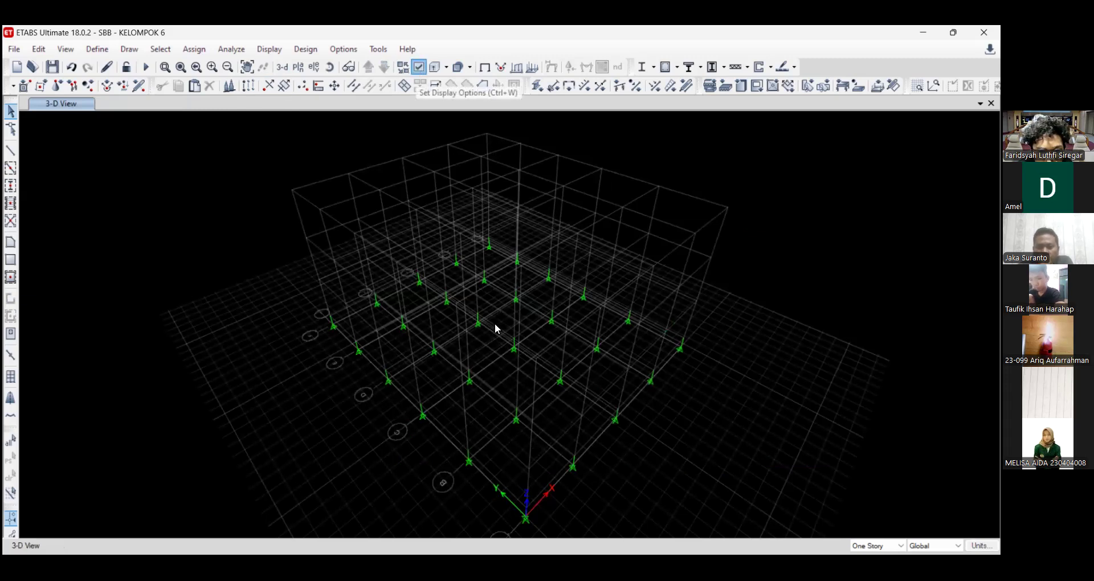
key("ctrl+w")
left_click(454, 522)
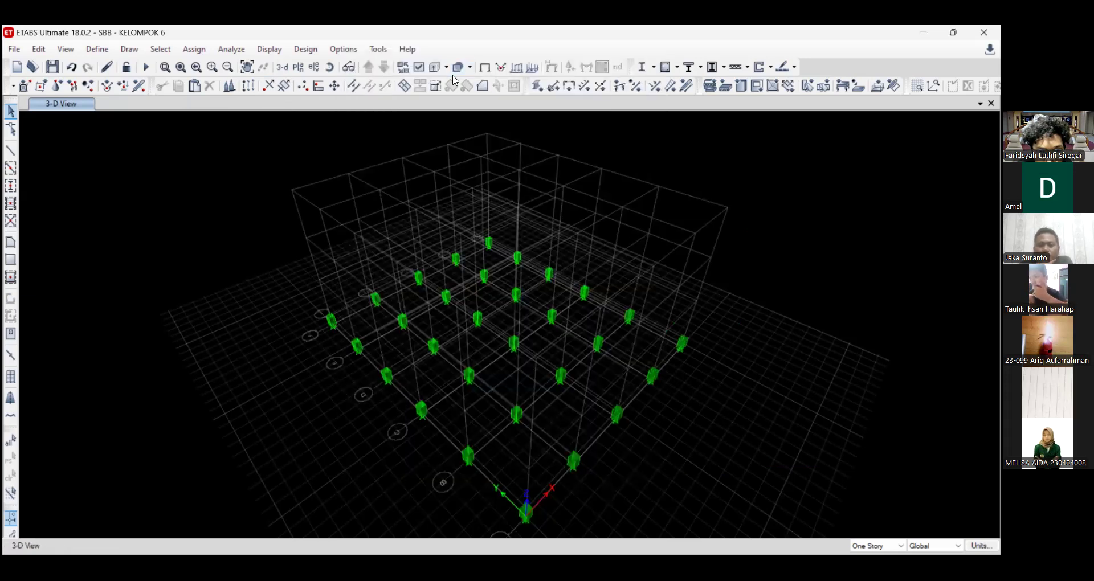
left_click(485, 67)
left_click(300, 68)
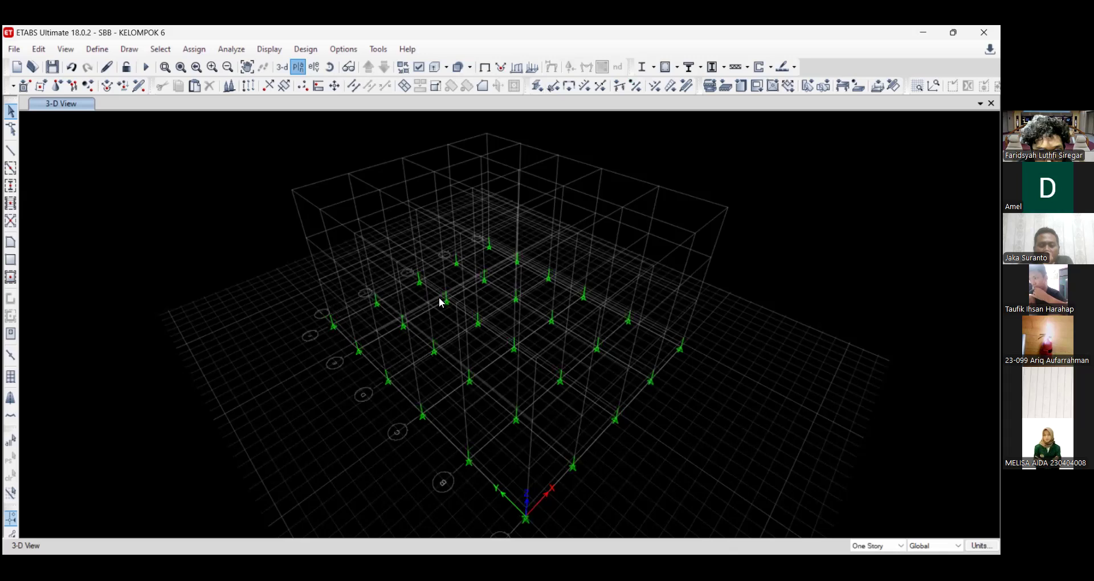
left_click(441, 453)
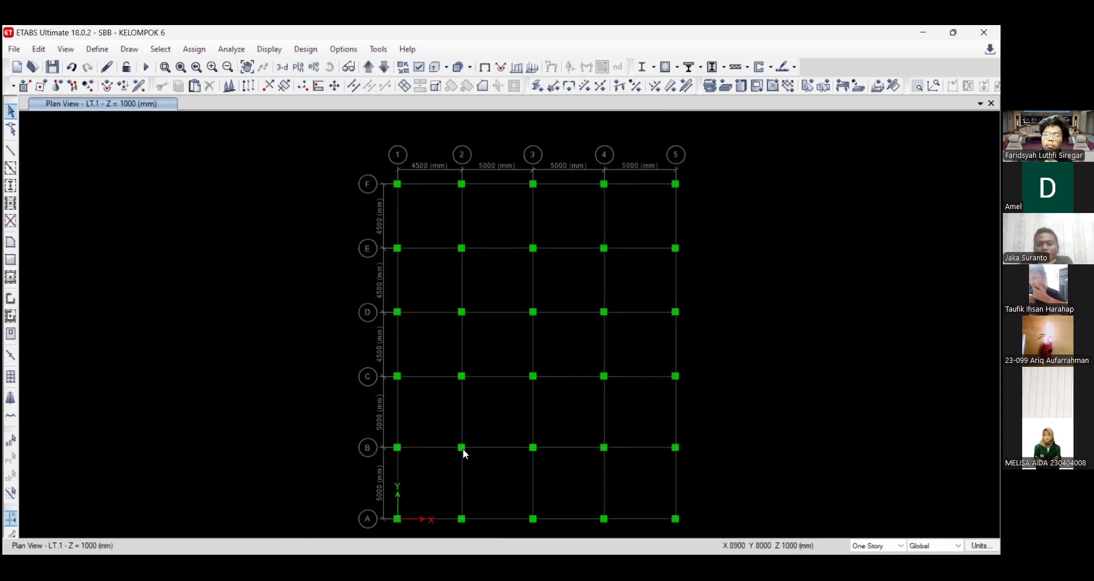
- Draw B1.40/60 beams along grid line F from grid line 1 to grid line 5
left_click(12, 152)
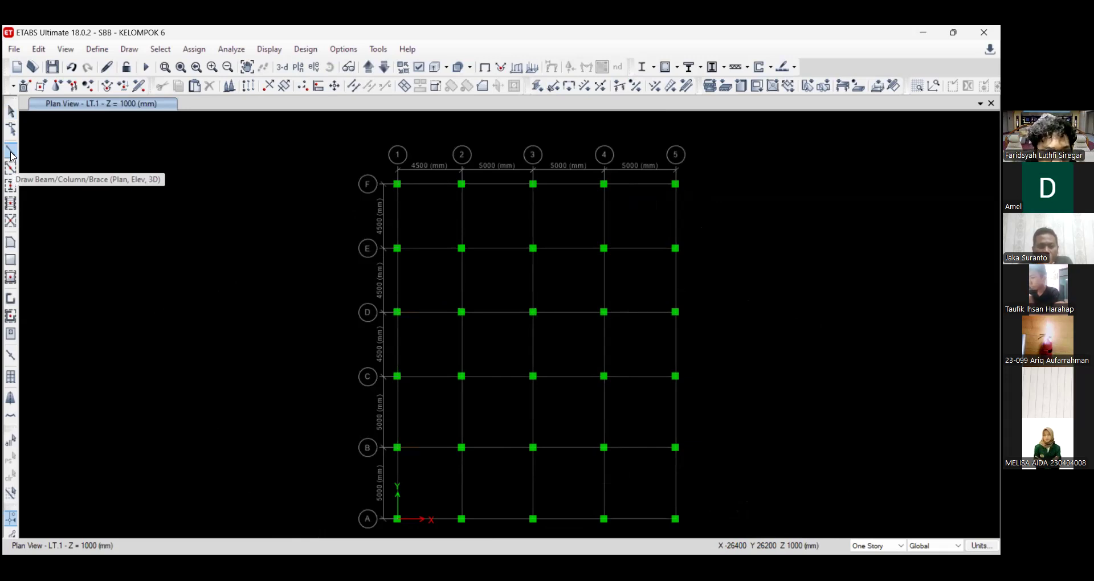
left_click(232, 201)
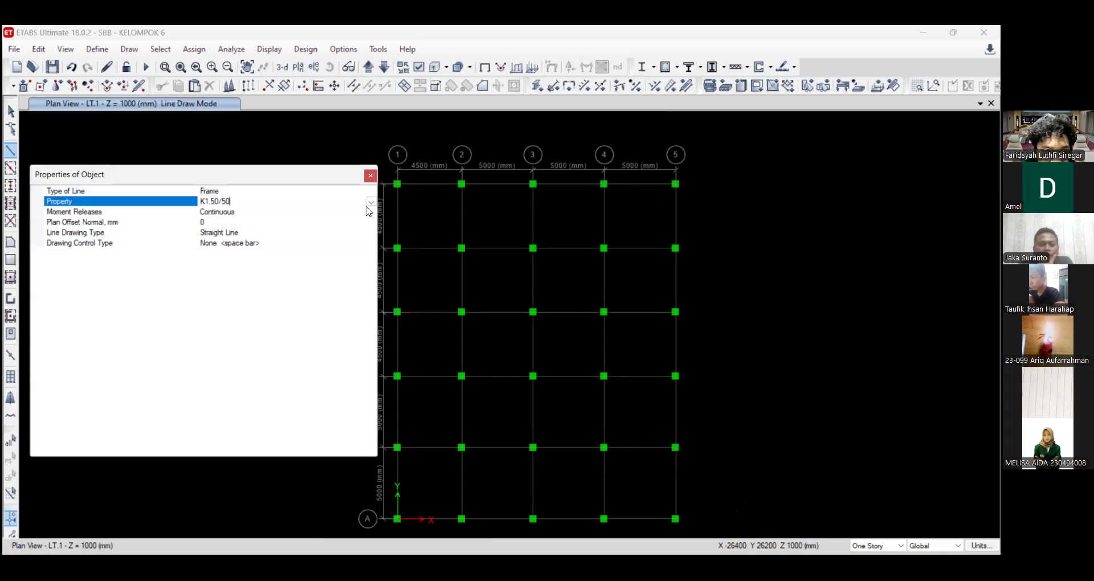
left_click(371, 201)
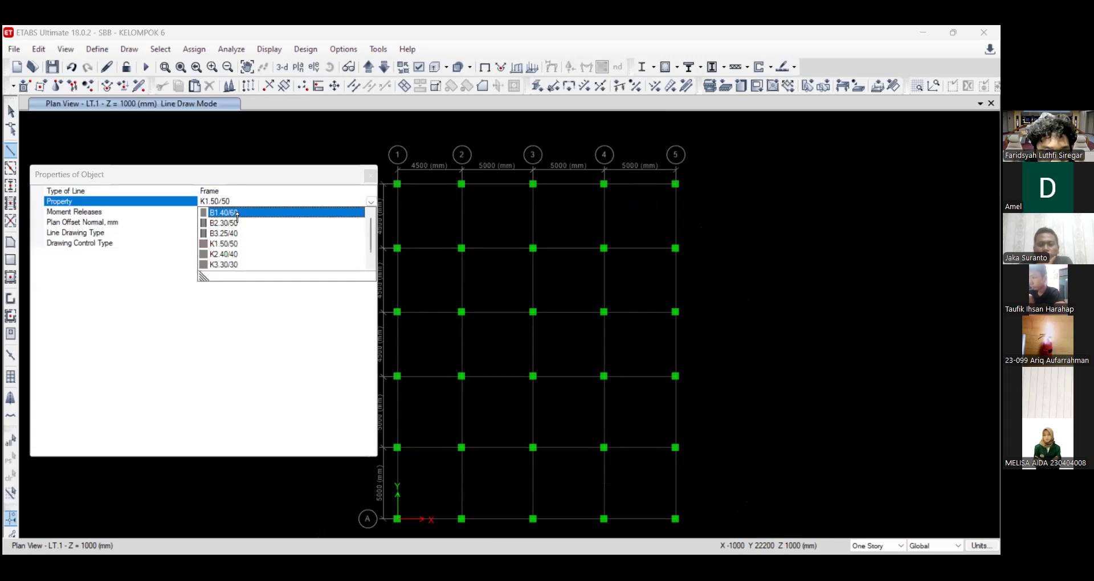
left_click(237, 213)
left_click(398, 184)
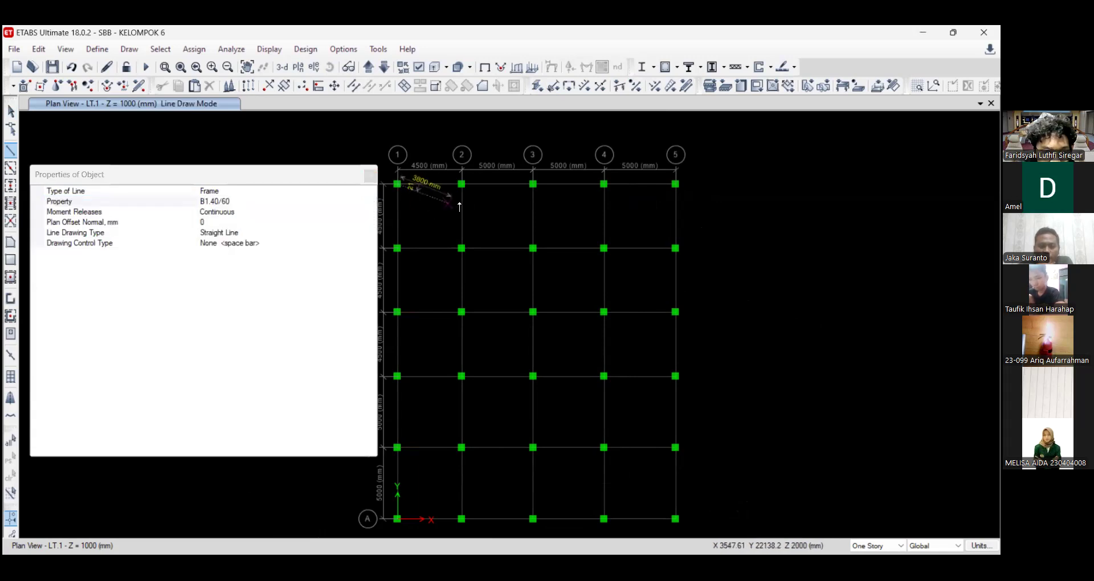
left_click(462, 184)
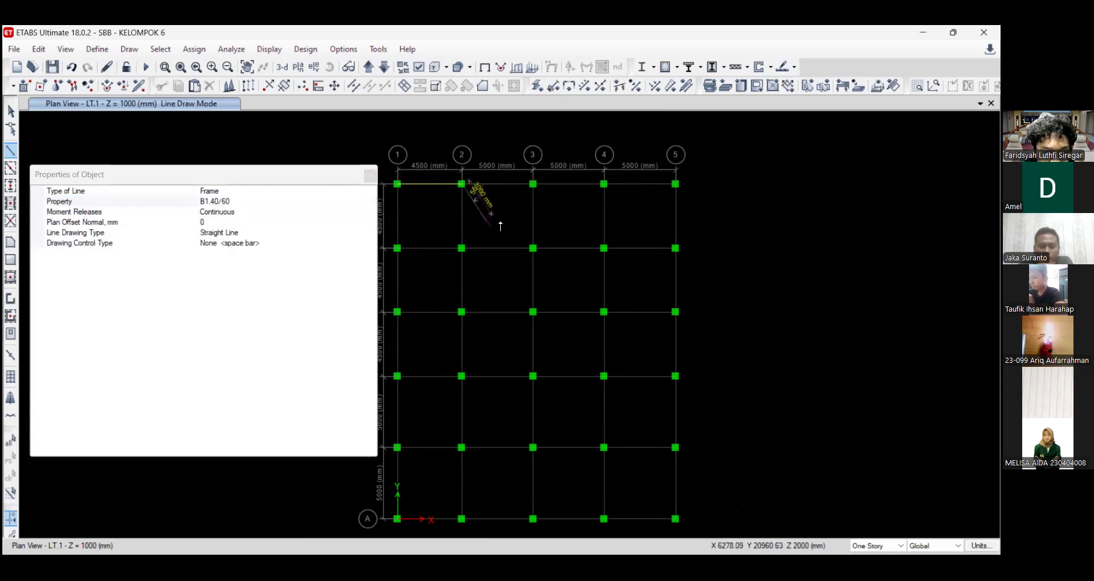
left_click(533, 184)
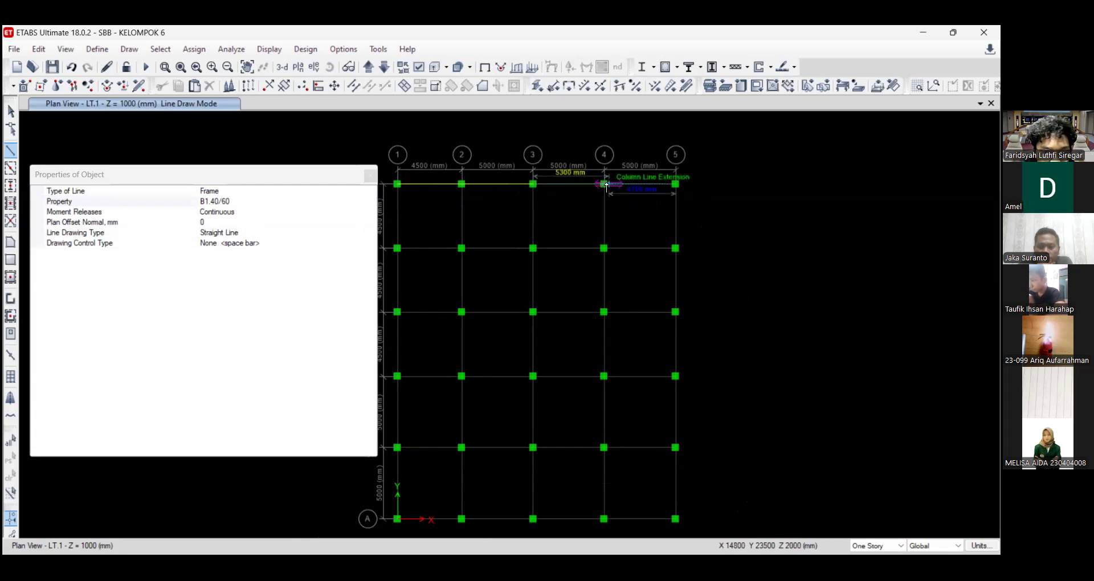
left_click(604, 184)
left_click(675, 184)
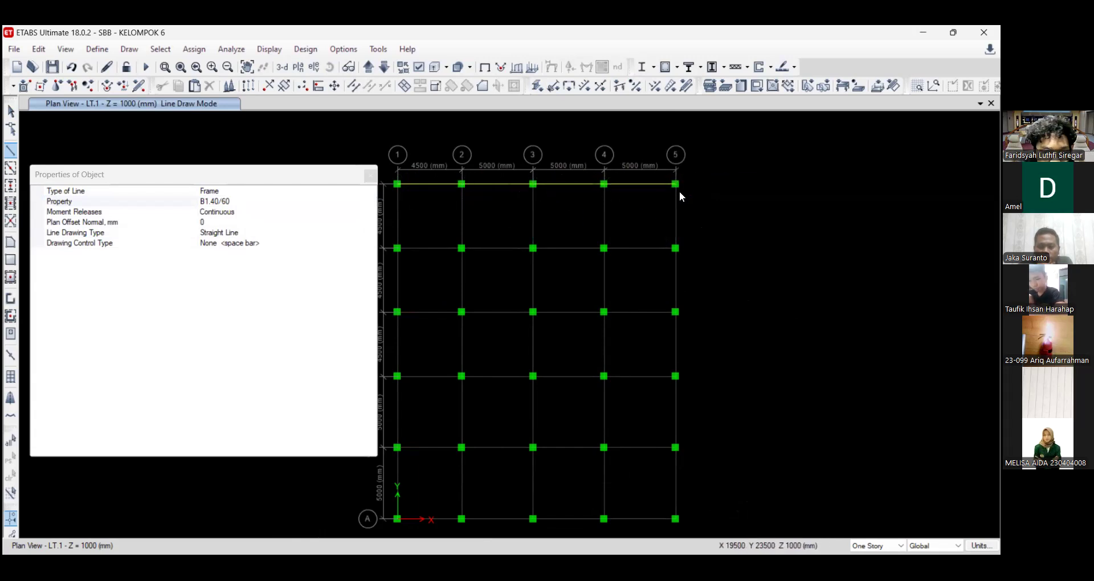
- Draw B1.40/60 beams along grid line 5 from F to D, then undo the drawn beams
left_click(676, 249)
left_click(675, 312)
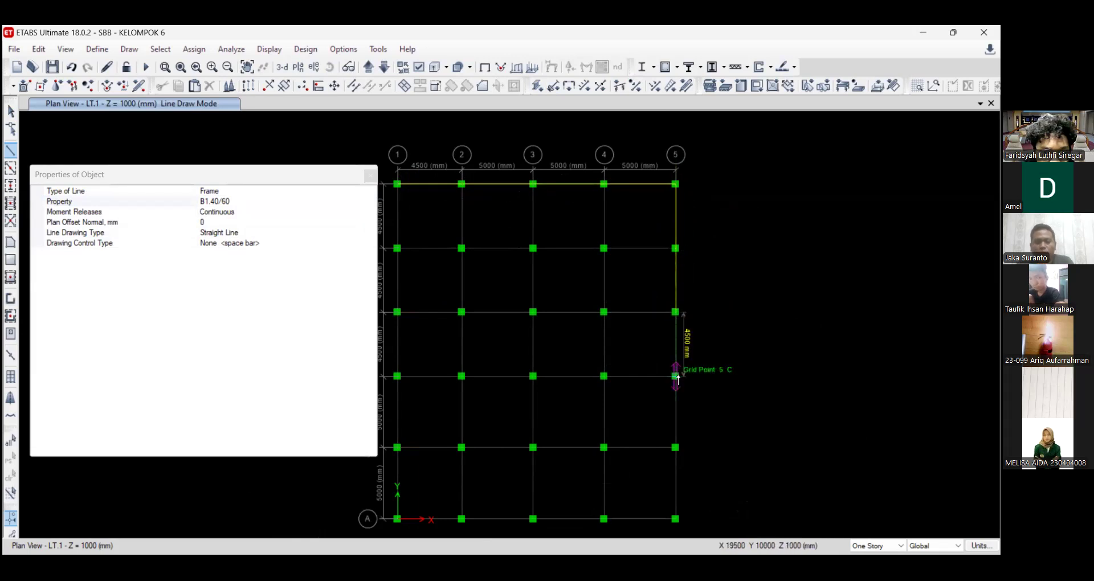
key("Escape")
left_click(71, 67)
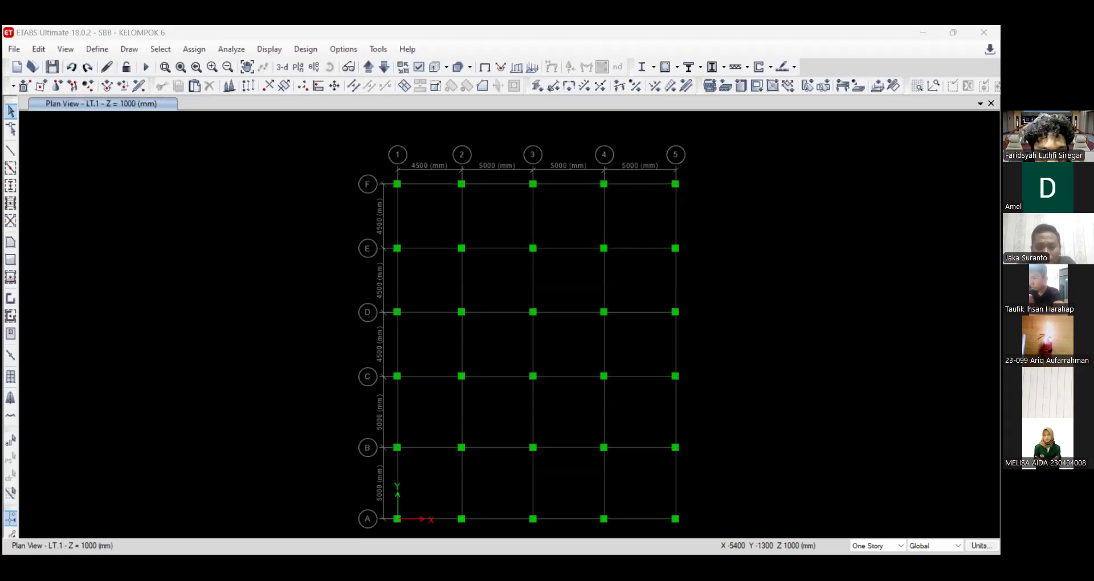
- Select all the columns on the LT.1 plan and delete them
left_click(66, 49)
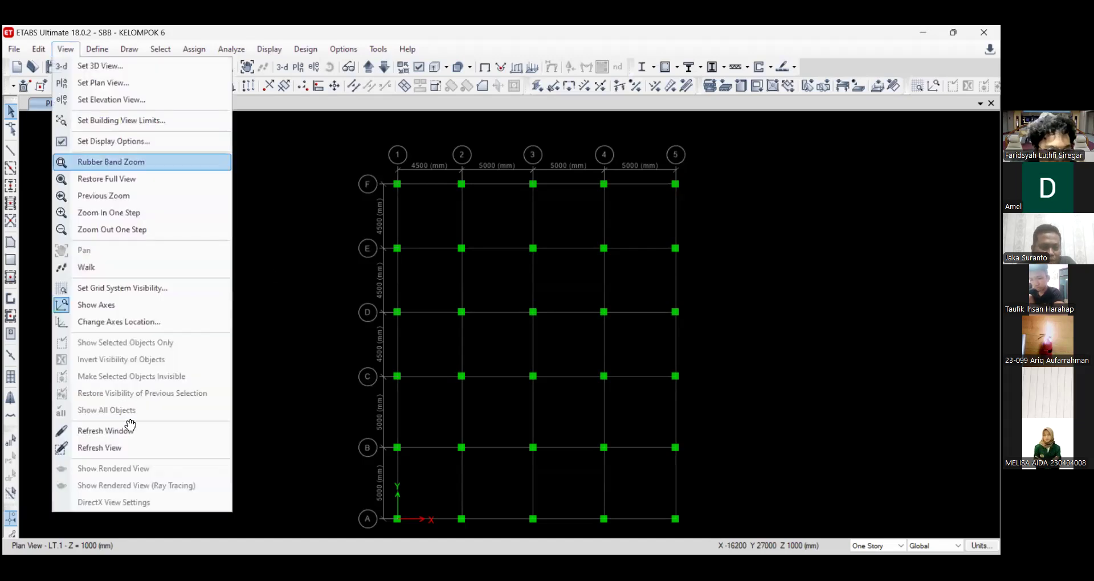
left_click(130, 268)
left_click_drag(723, 526, 327, 152)
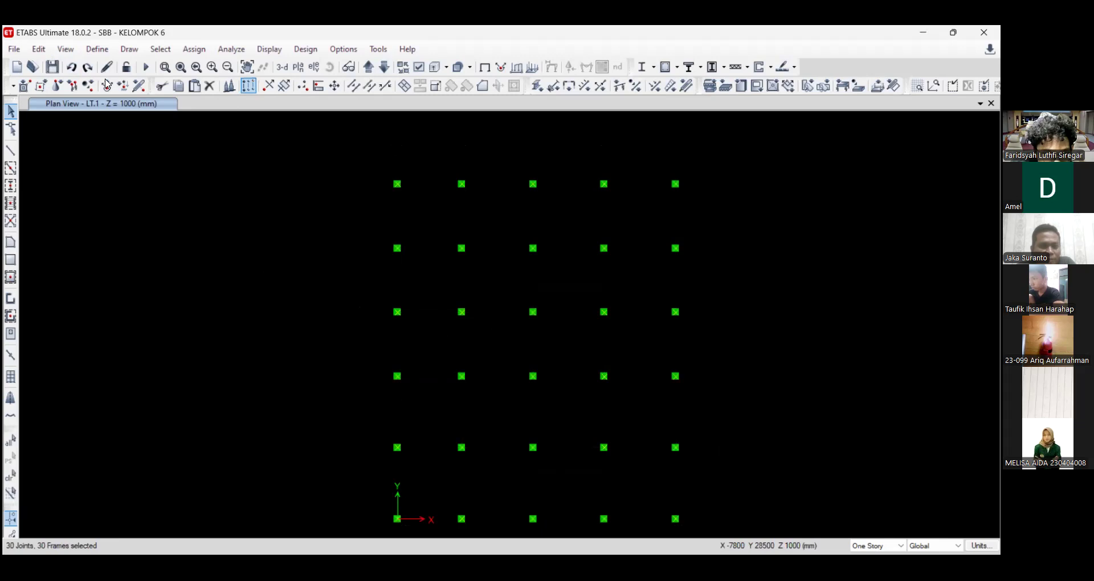
left_click(209, 85)
left_click(74, 53)
left_click(110, 283)
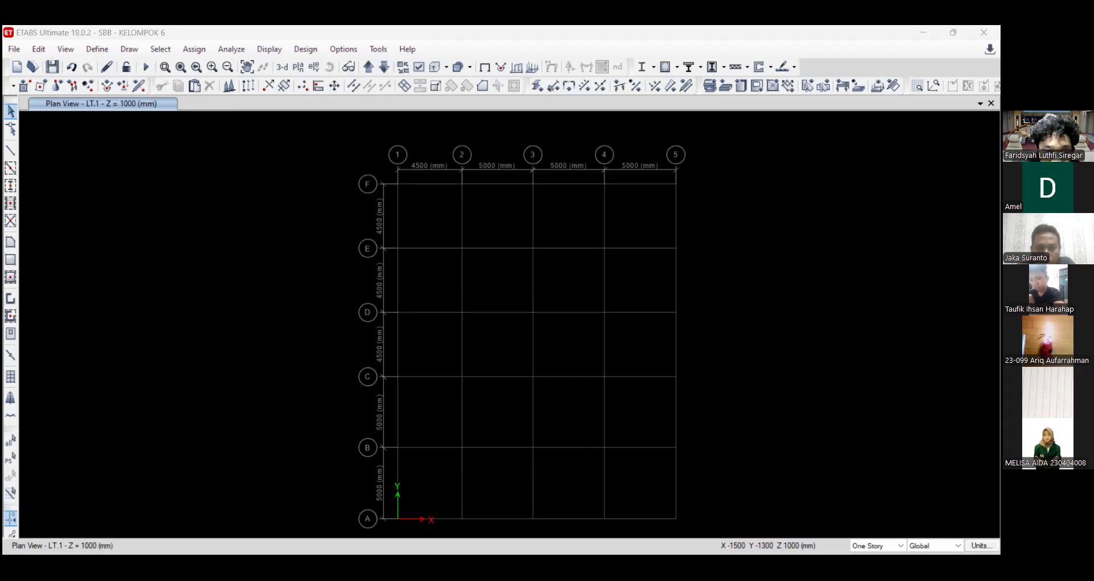
- Place K1.50/50 columns where grid lines 2 and 3 meet grid lines F to A
left_click(14, 189)
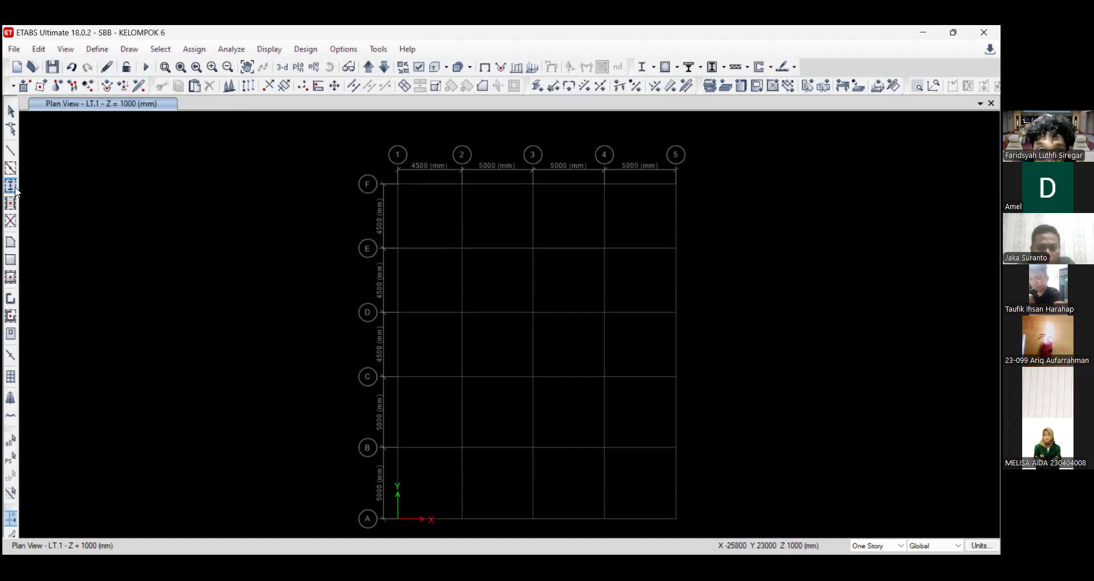
left_click(14, 188)
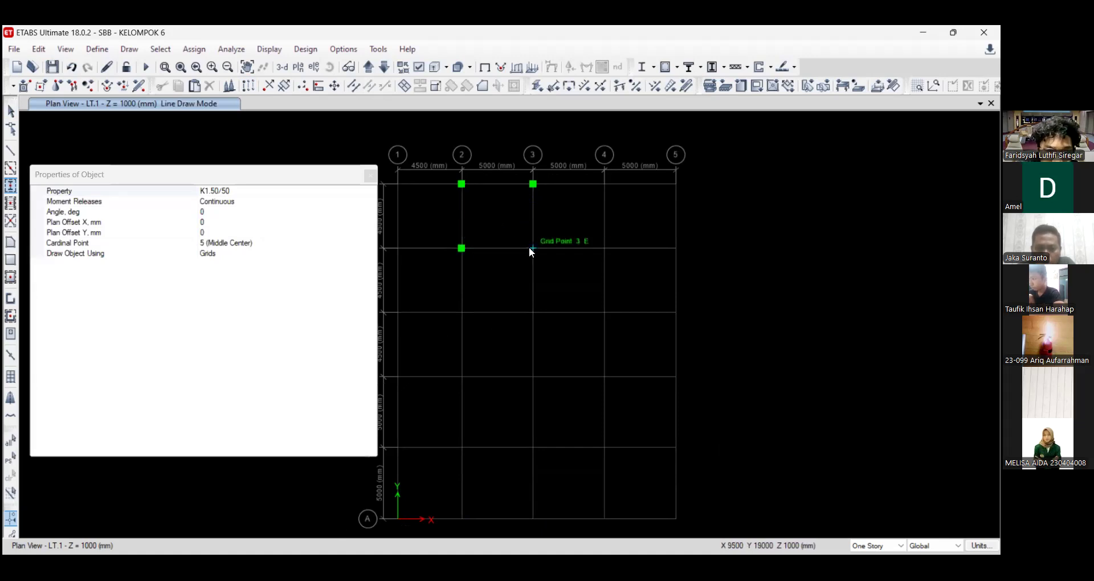
left_click(461, 311)
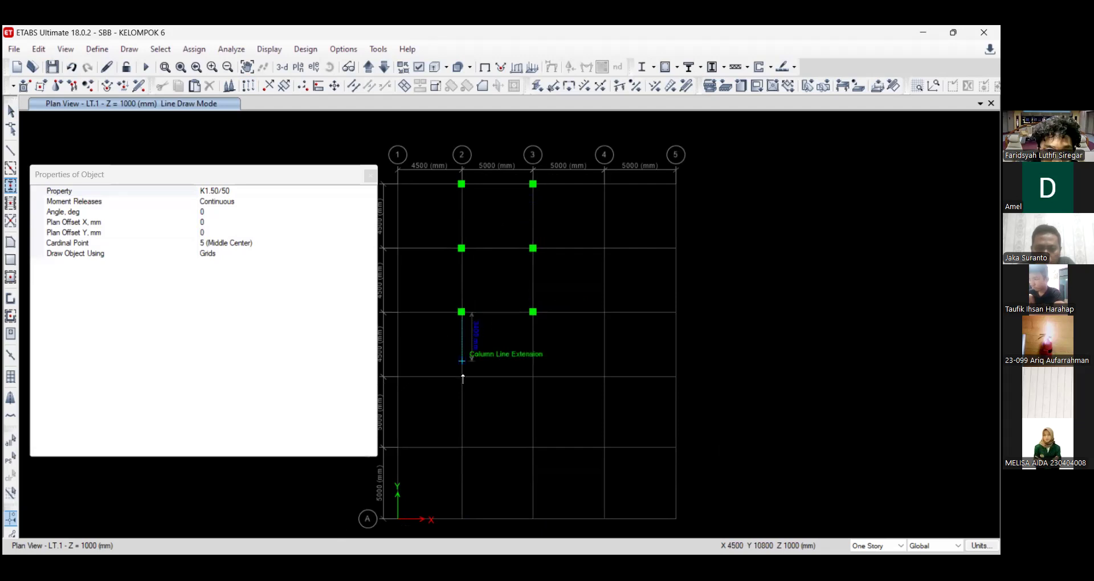
left_click(462, 376)
left_click(532, 377)
left_click(531, 447)
left_click(462, 448)
left_click(461, 518)
left_click(533, 519)
- Place K1.50/50 columns on grid line 1 at C and D, and on grid line 4 at C, D and E
scroll(676, 411, "down", 2)
scroll(676, 412, "up", 2)
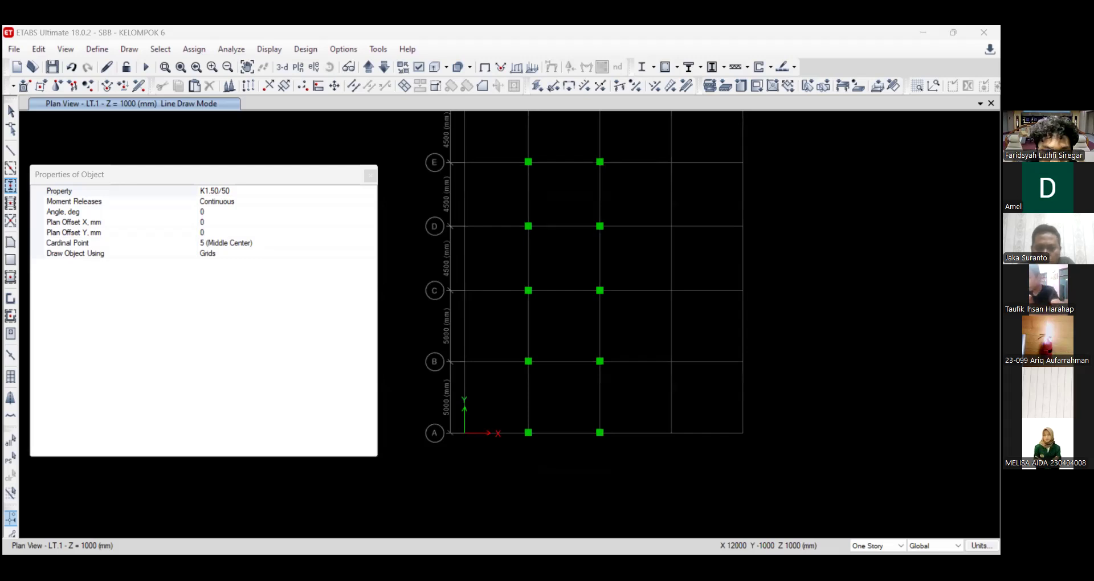
left_click(465, 291)
left_click(465, 227)
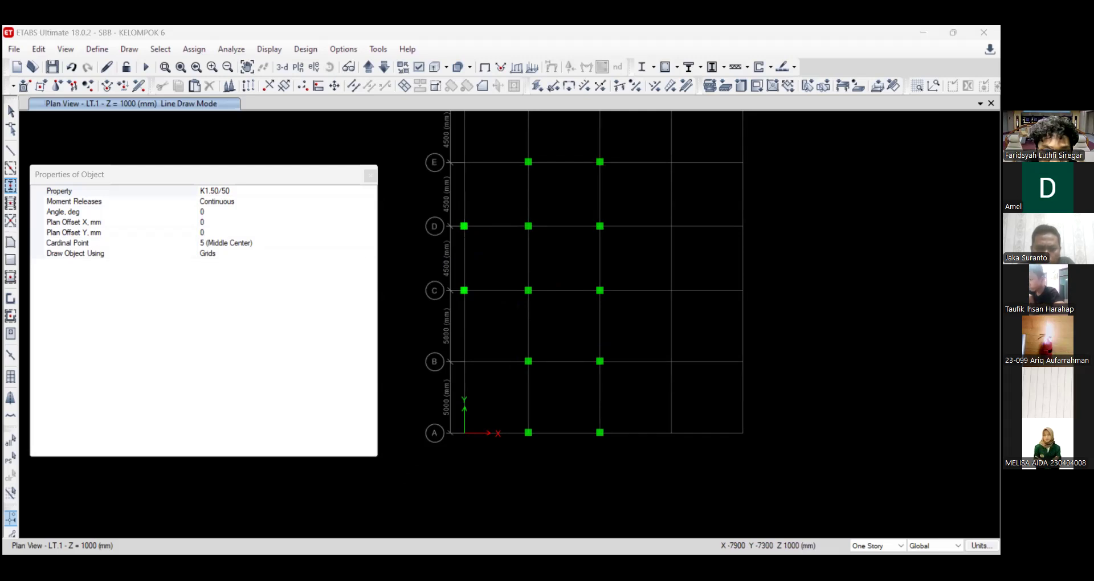
left_click(670, 291)
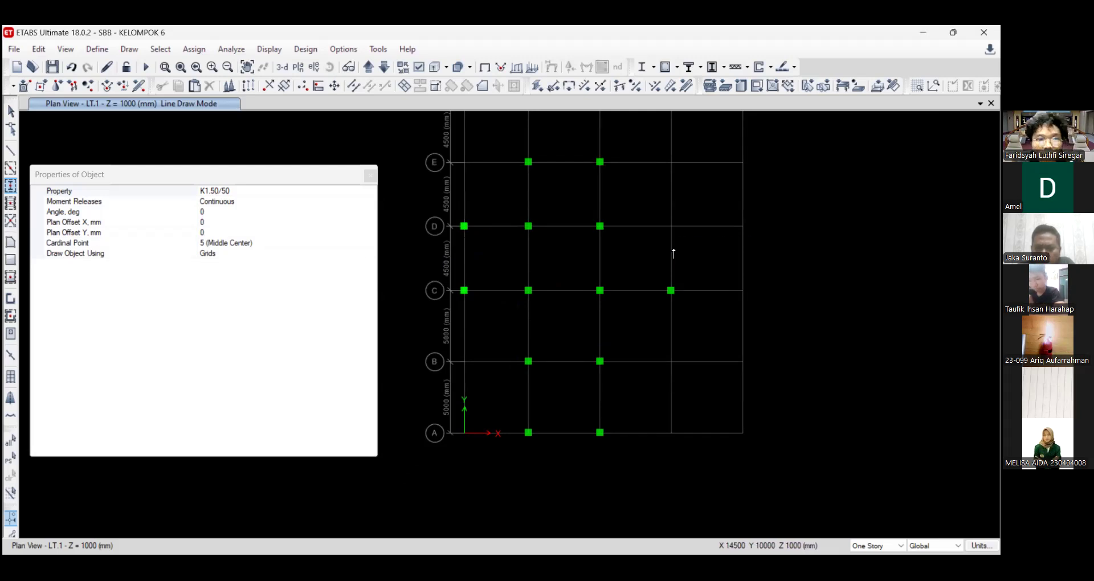
left_click(671, 227)
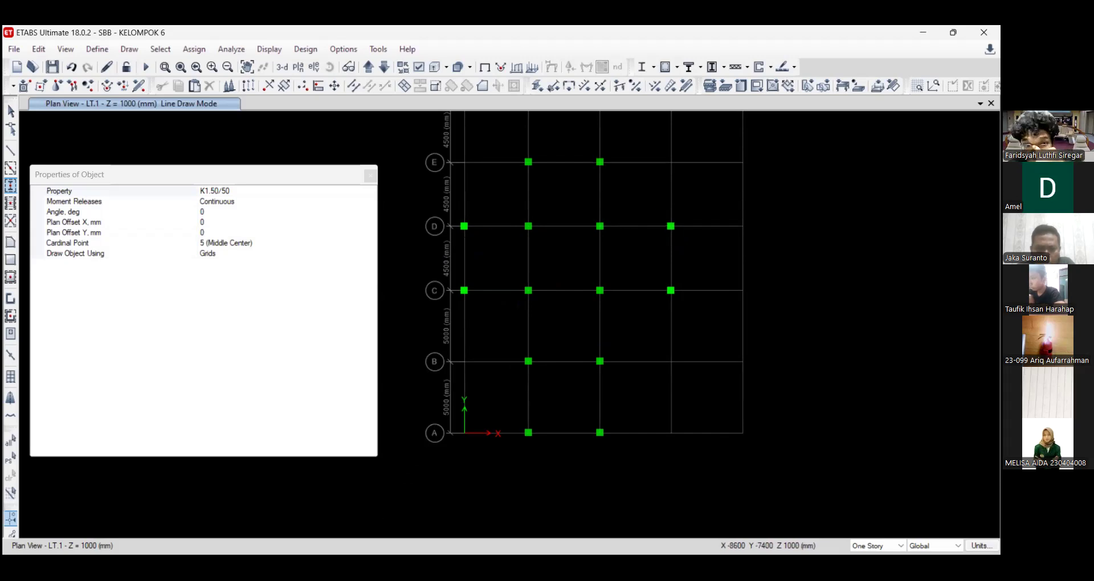
left_click(671, 162)
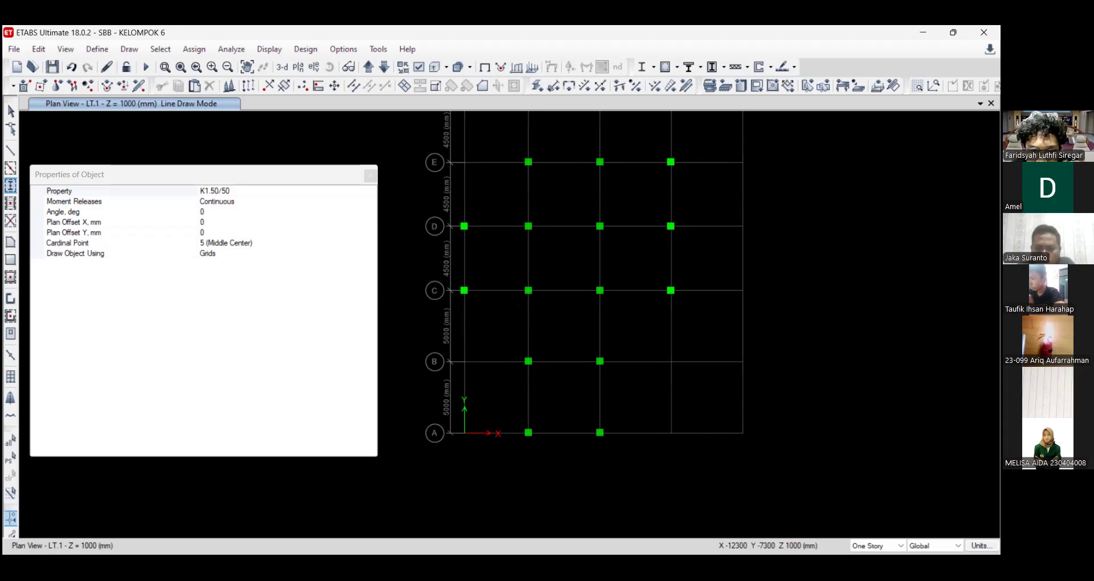
- Place K1.50/50 columns on grid line 5 at C and B and on grid line 4 at B, and finish column drawing
left_click(742, 291)
left_click(741, 362)
left_click(671, 361)
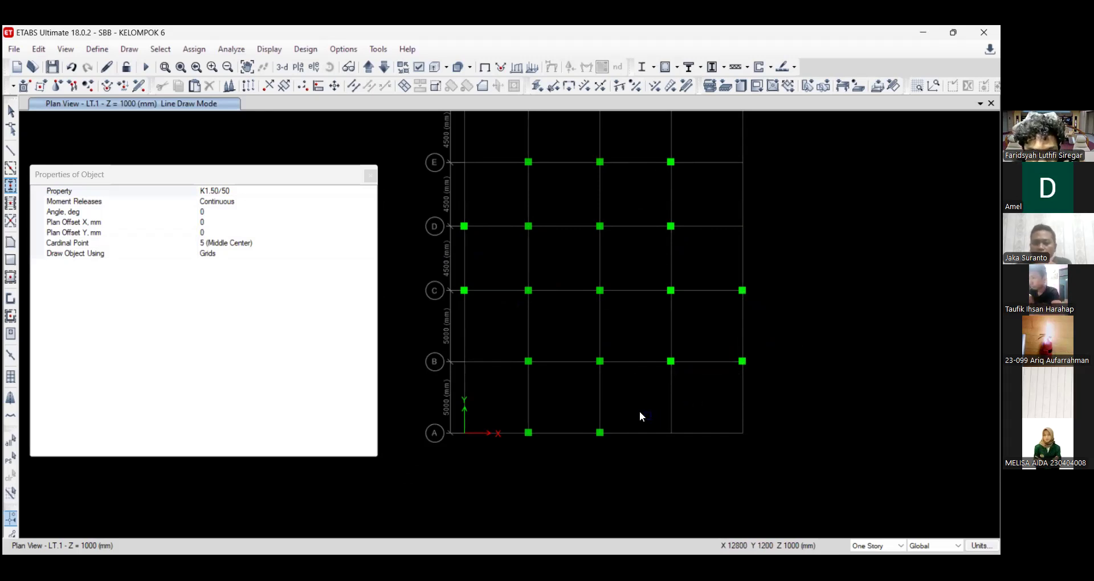
key("Escape")
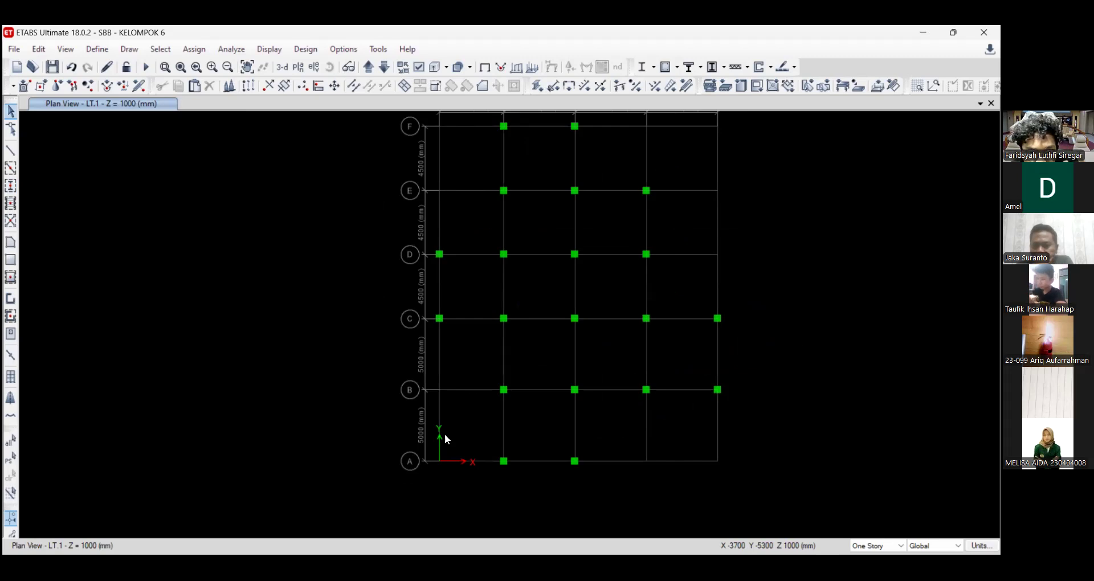
- Draw B1.40/60 beams along grid line F from 2 to 3, along line 3 to E, and along line E to 4
scroll(416, 434, "down", 5)
scroll(434, 422, "up", 5)
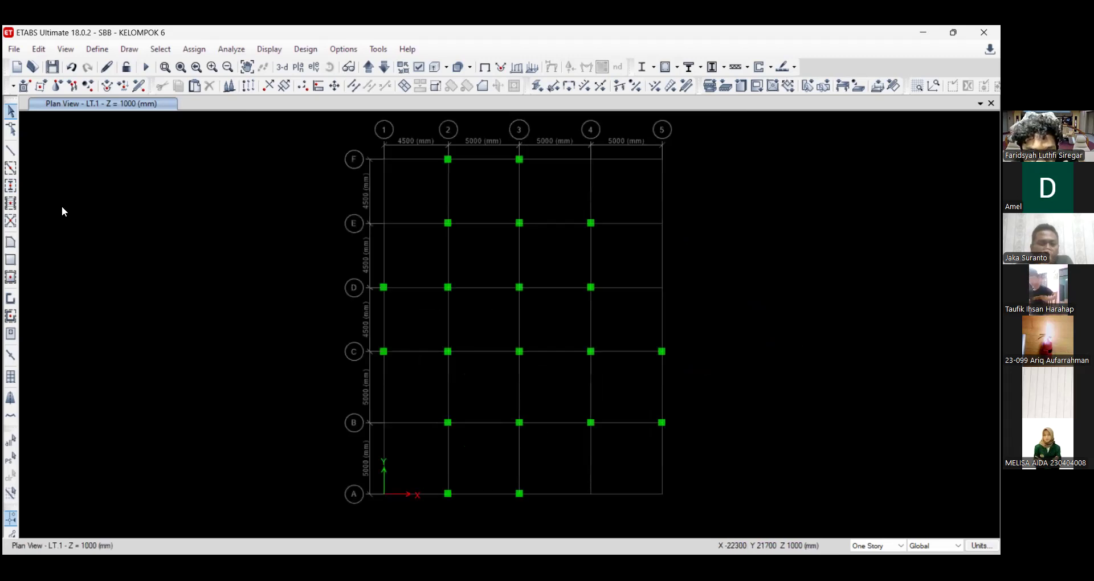
left_click(11, 153)
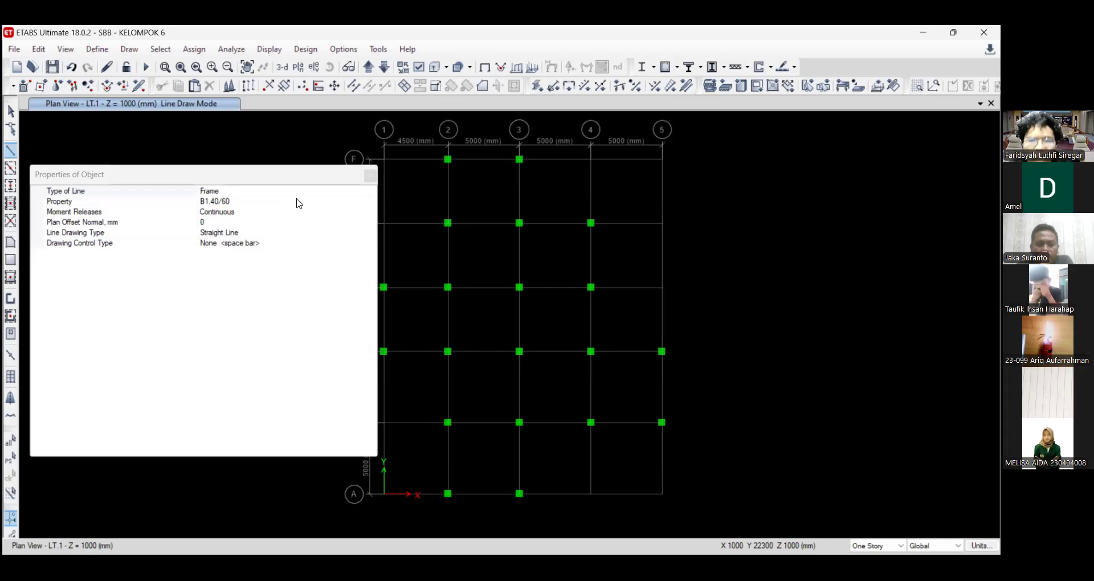
left_click(447, 159)
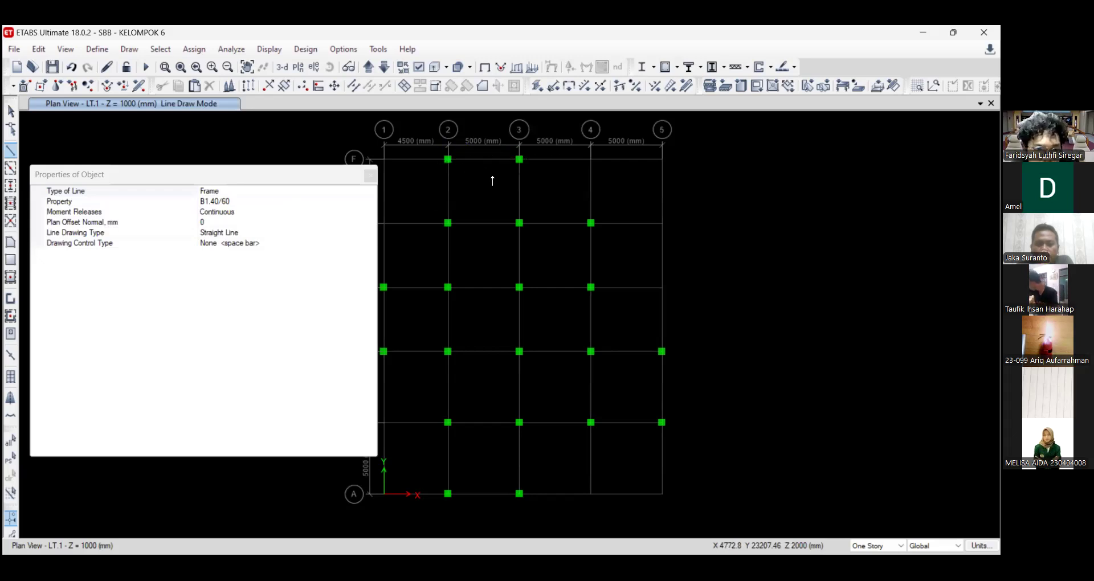
left_click(519, 161)
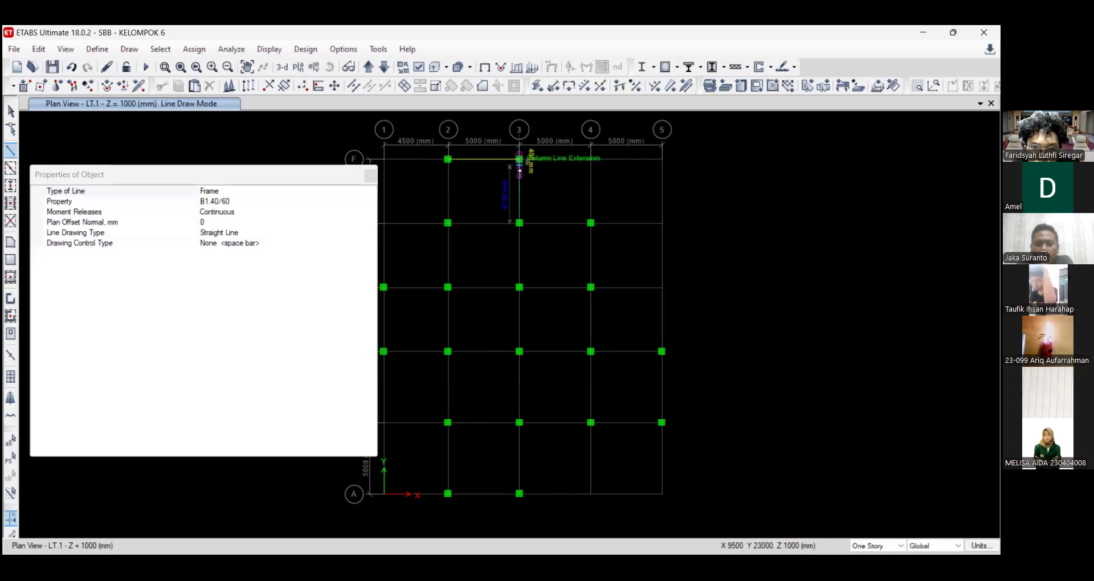
left_click(520, 223)
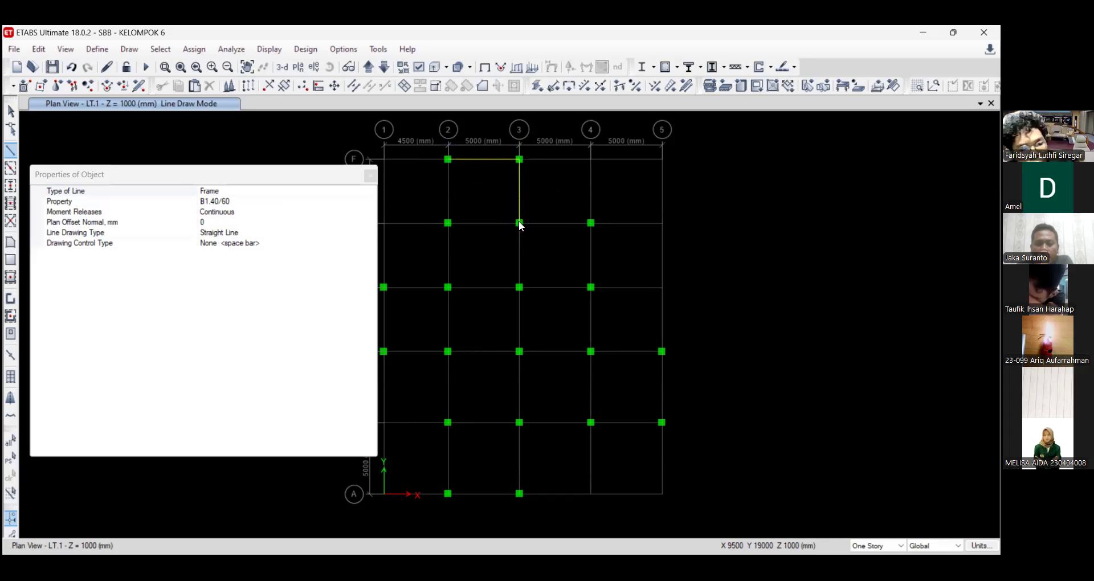
double_click(591, 223)
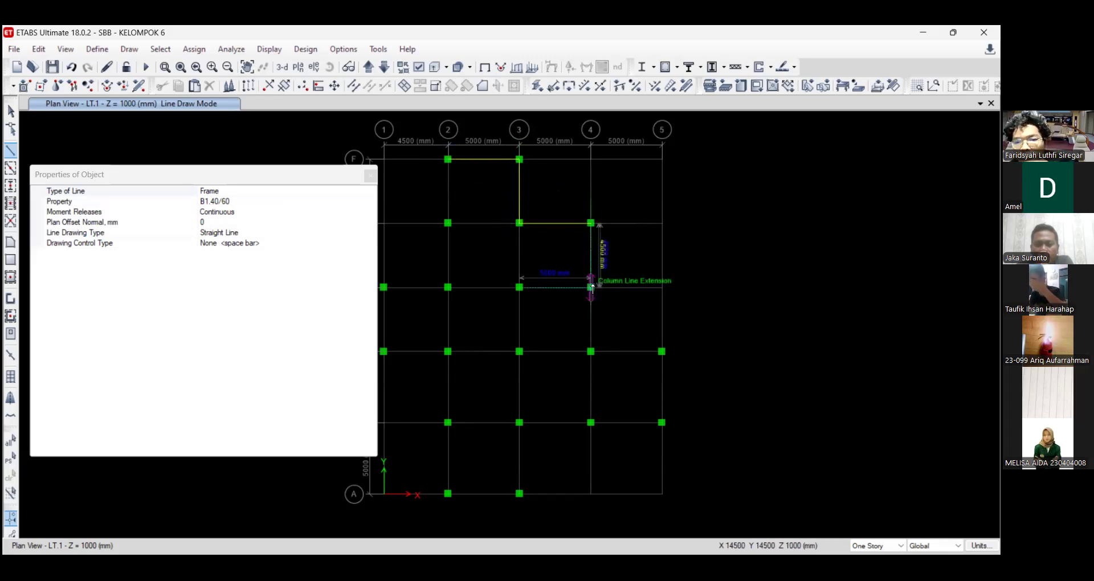
- Draw B1.40/60 beams along grid line 4 from E through D to C, undoing any segment that misses the grid points
left_click(592, 288)
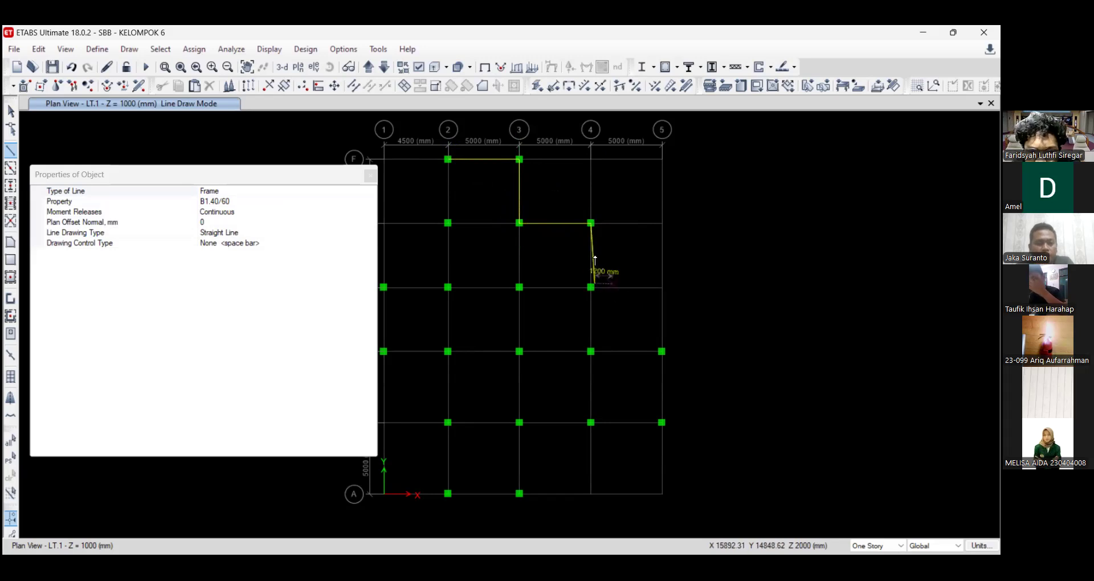
key("Escape")
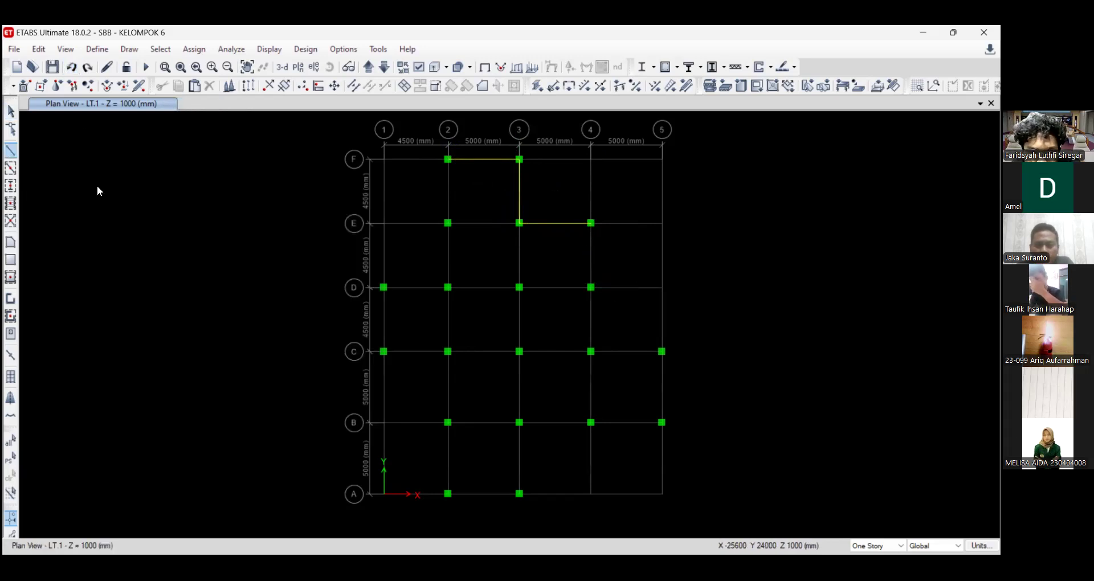
left_click(591, 223)
left_click(591, 287)
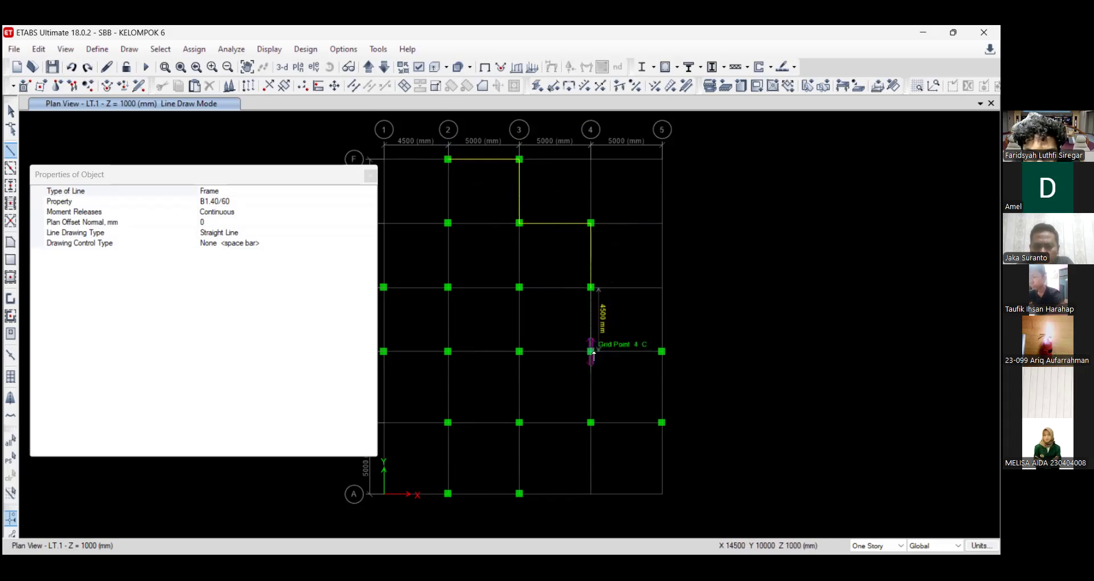
left_click(662, 352)
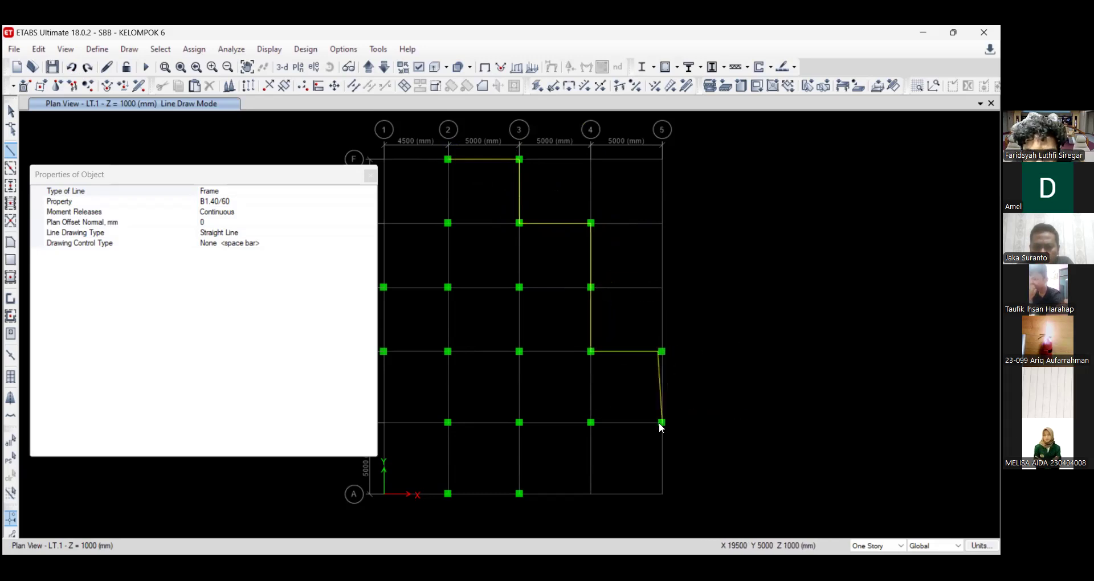
left_click(69, 68)
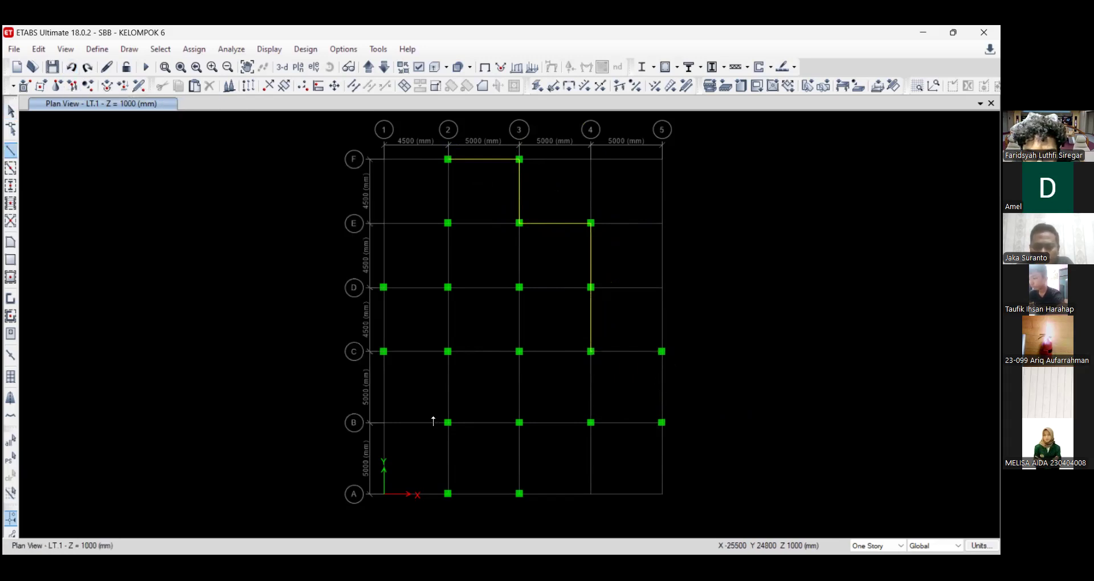
- Enclose the bay between grid lines 4 and 5 and lines C and B with B1.40/60 beams
left_click(590, 352)
left_click(661, 351)
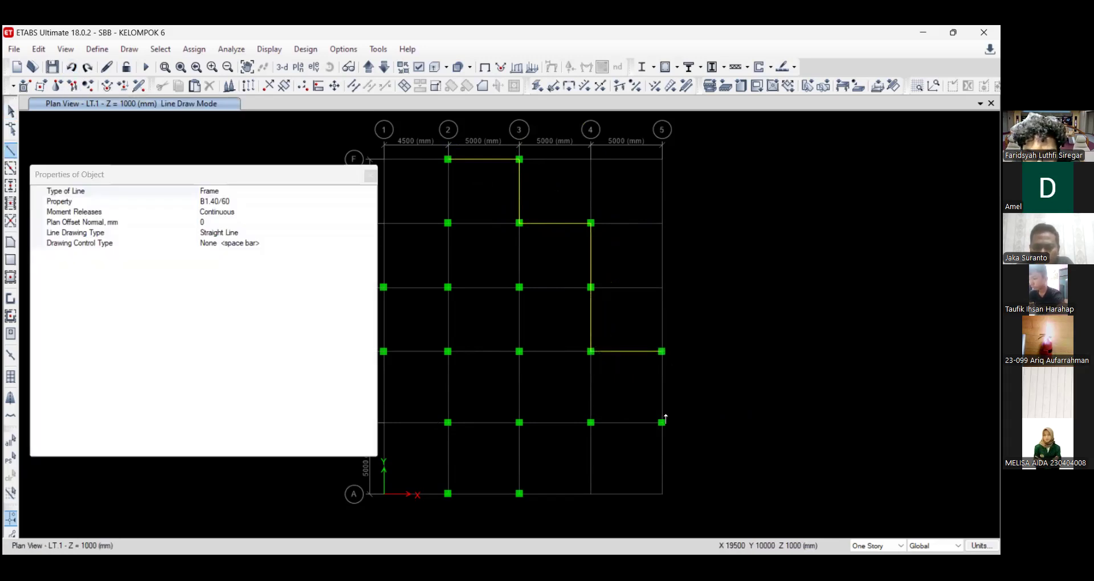
left_click(661, 423)
left_click(591, 422)
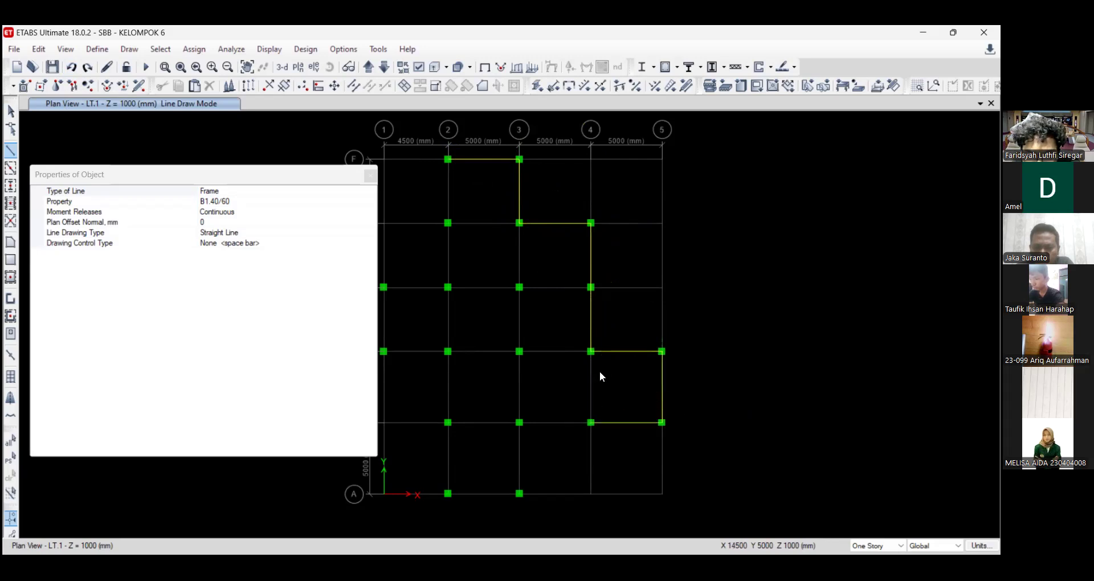
double_click(591, 352)
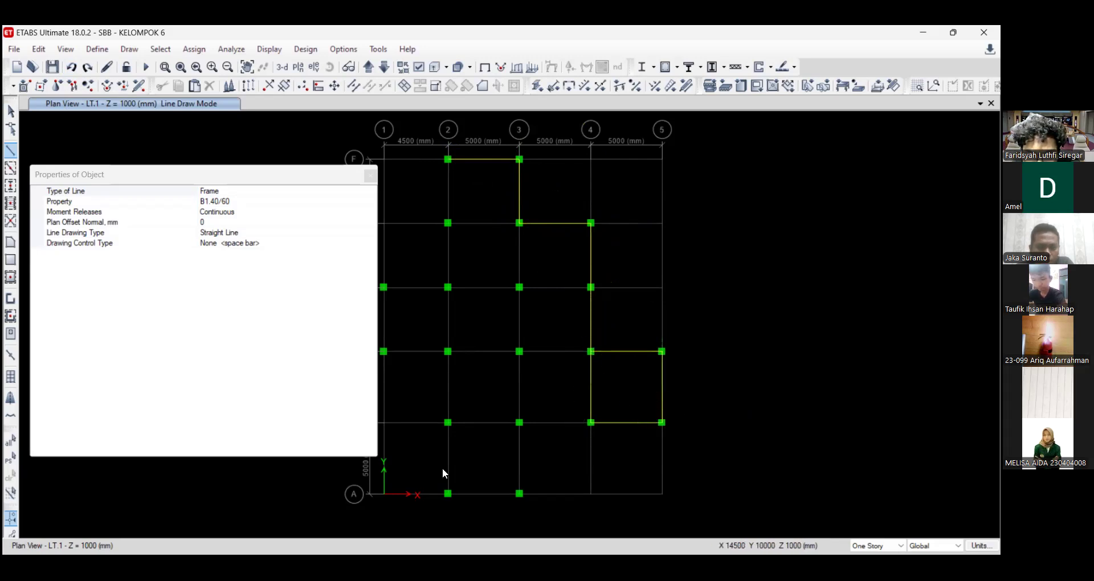
- Draw B1.40/60 beams along grid line C from line 1 to line 4, redrawing the segment between lines 3 and 4
left_click(448, 351)
double_click(519, 352)
left_click(590, 351)
key("Escape")
scroll(589, 371, "up", 5)
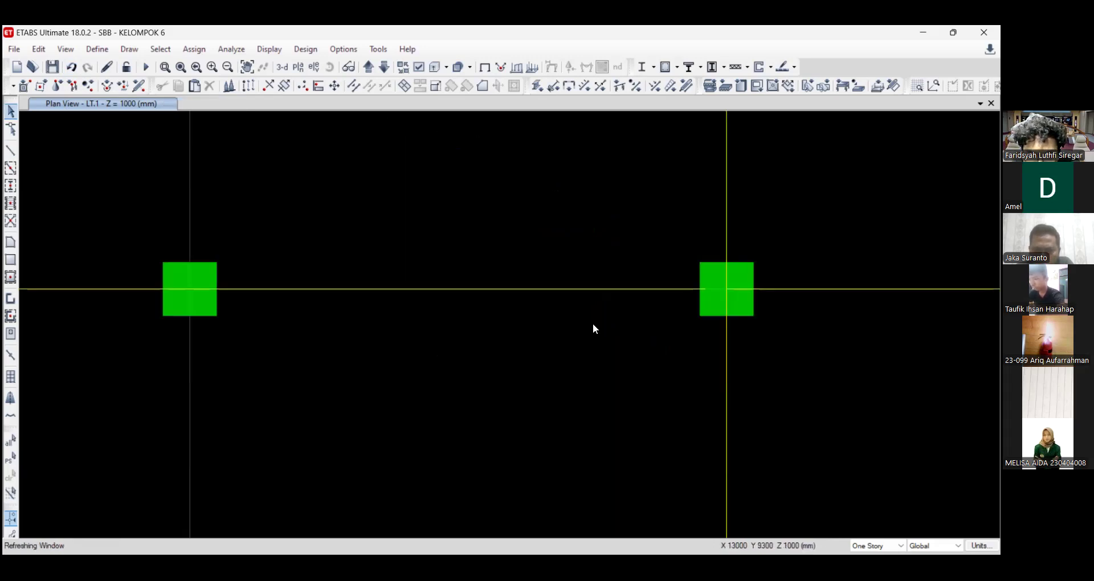
scroll(593, 329, "down", 5)
left_click(72, 67)
left_click(11, 150)
left_click(444, 321)
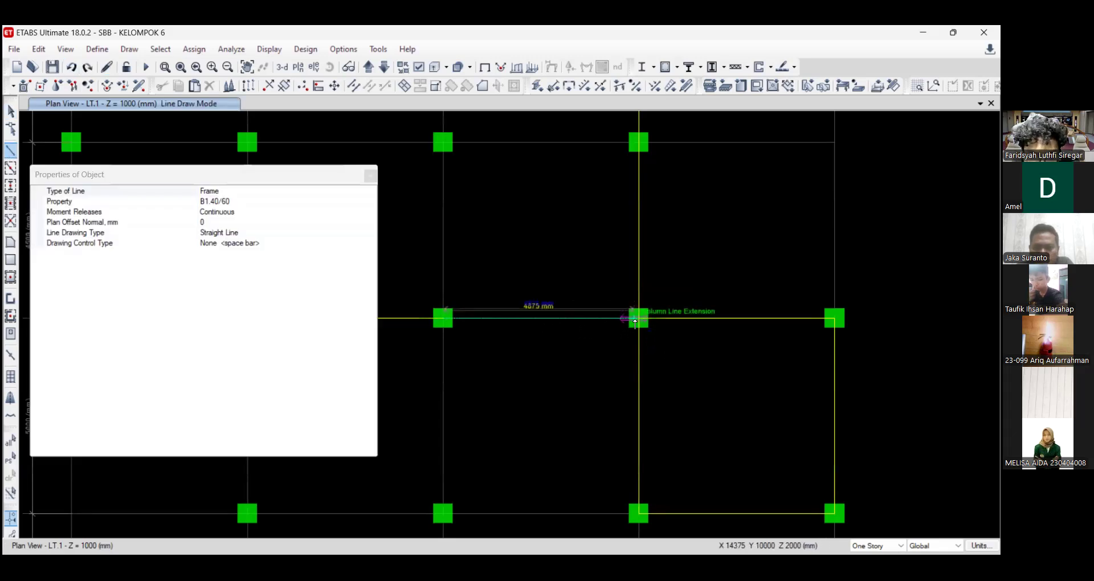
double_click(636, 321)
- Draw B1.40/60 beams along grid line 1 from C to D and along line D from 1 to 4
left_click(10, 151)
left_click(390, 354)
left_click(391, 290)
left_click(456, 289)
left_click(527, 289)
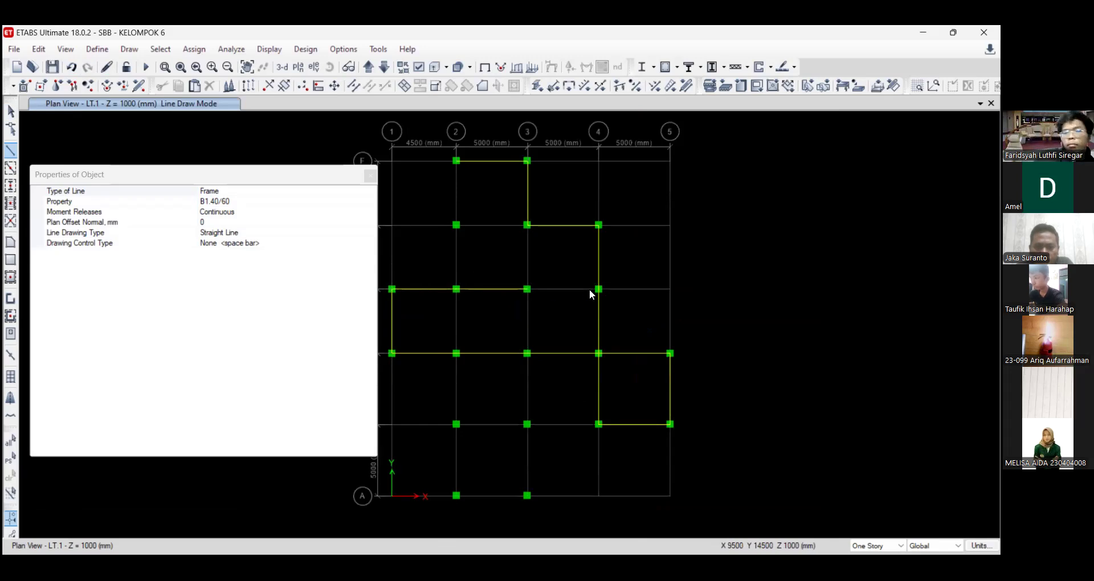
left_click(598, 290)
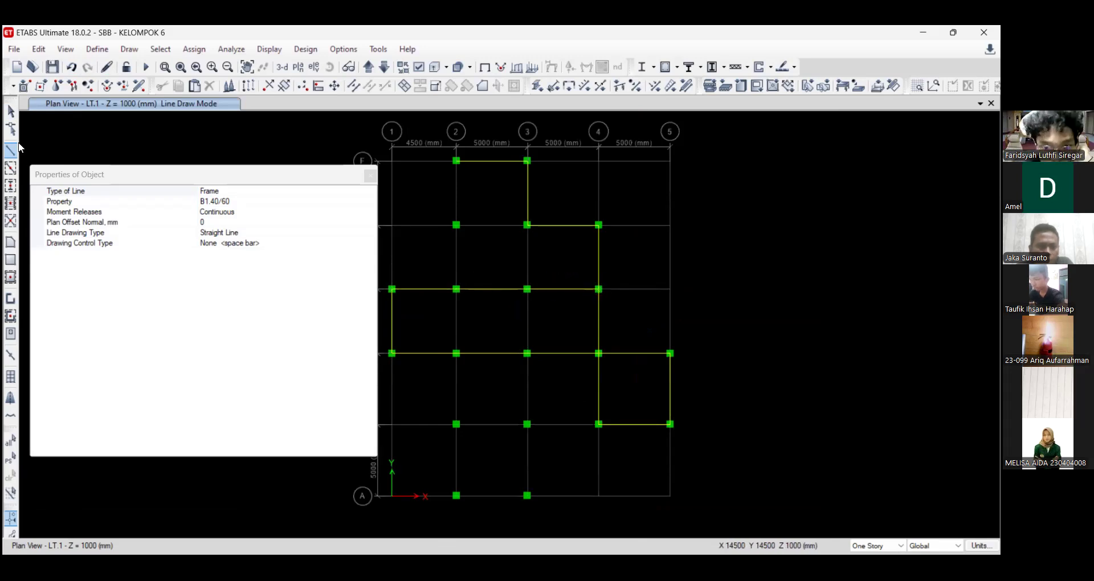
- Draw B1.40/60 beams along grid line 2 from F to A, across to line 3, and along line 3 from A to C
left_click(456, 161)
left_click(455, 224)
left_click(456, 289)
left_click(456, 353)
left_click(456, 425)
left_click(456, 496)
left_click(527, 496)
left_click(527, 425)
left_click(527, 353)
key("Escape")
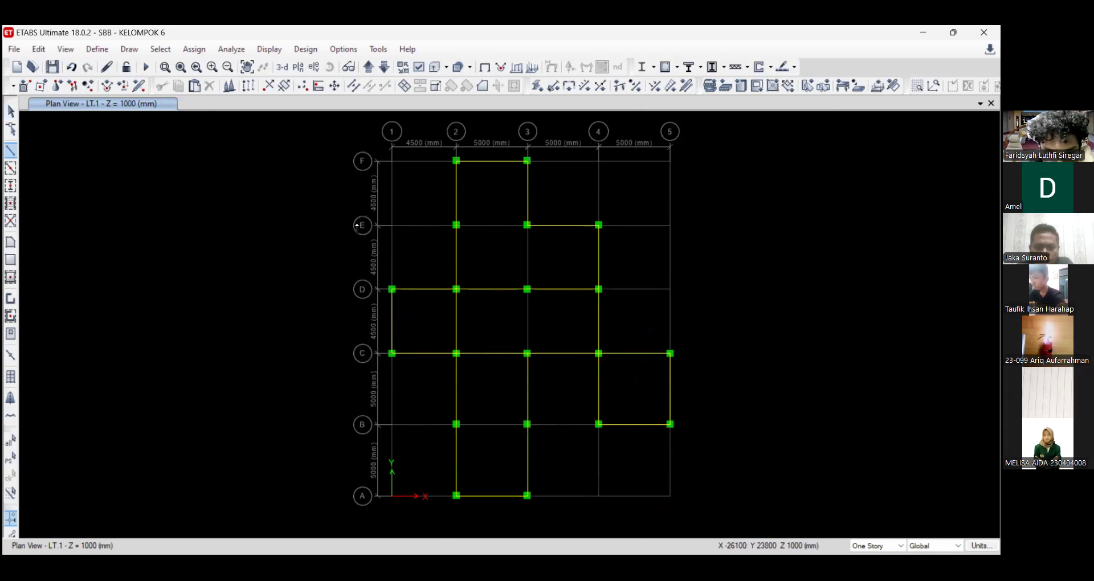
- Draw B1.40/60 beams along grid line E from 2 to 3 and along line 3 from E to C
left_click(456, 225)
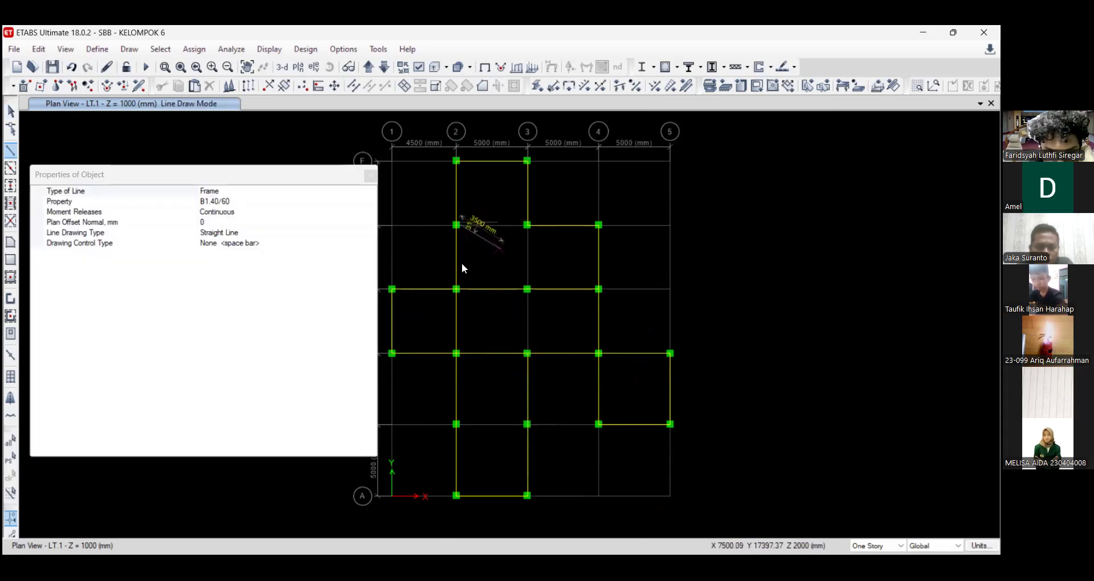
left_click(527, 225)
left_click(527, 289)
left_click(528, 354)
key("Escape")
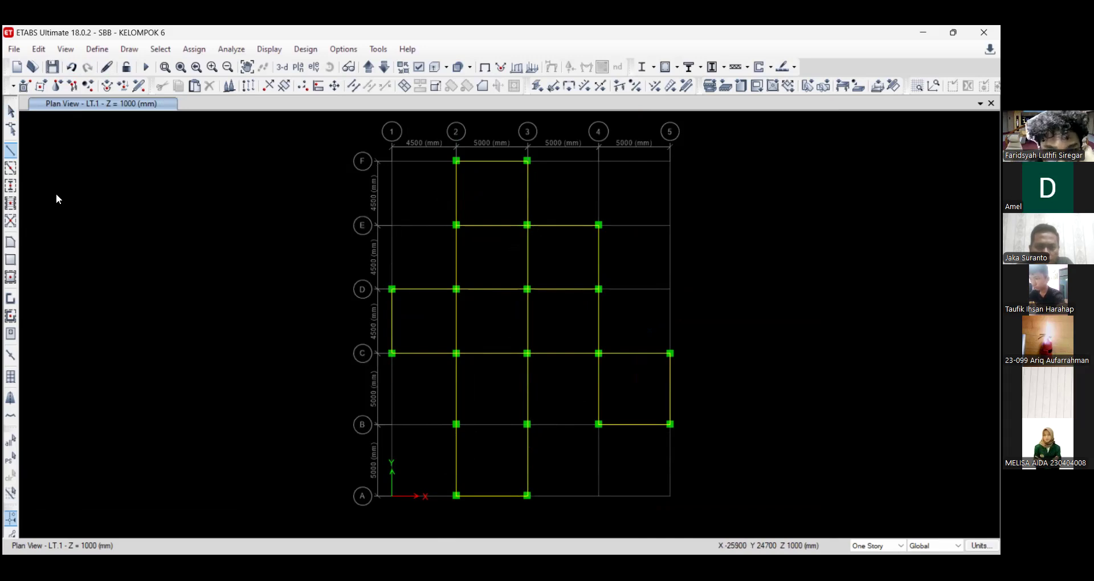
- Draw the B1.40/60 beams along grid line B between lines 2, 3 and 4, and finish beam drawing
left_click(528, 425)
left_click(598, 425)
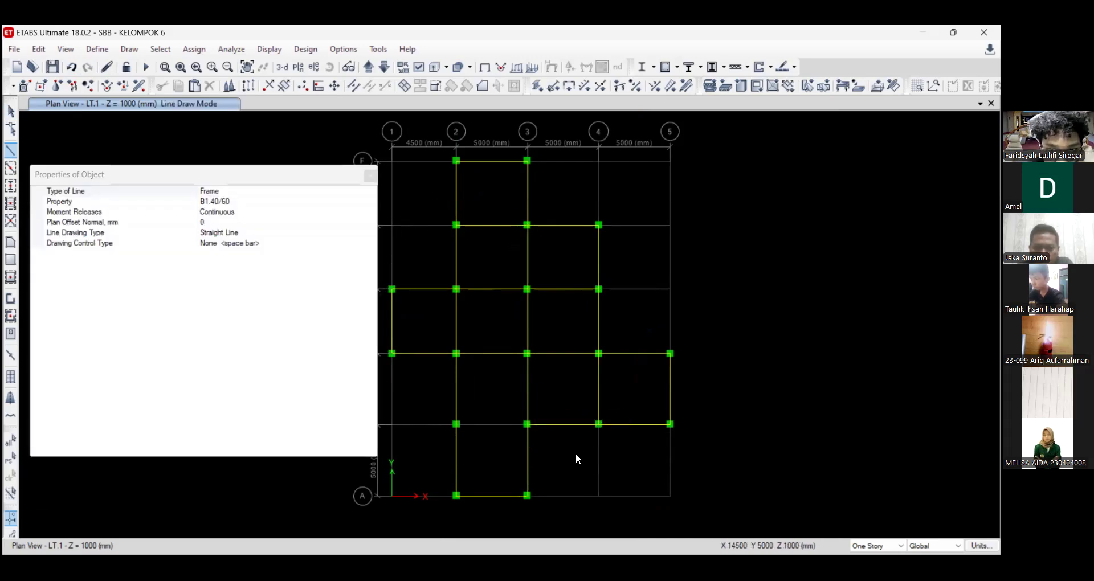
key("Escape")
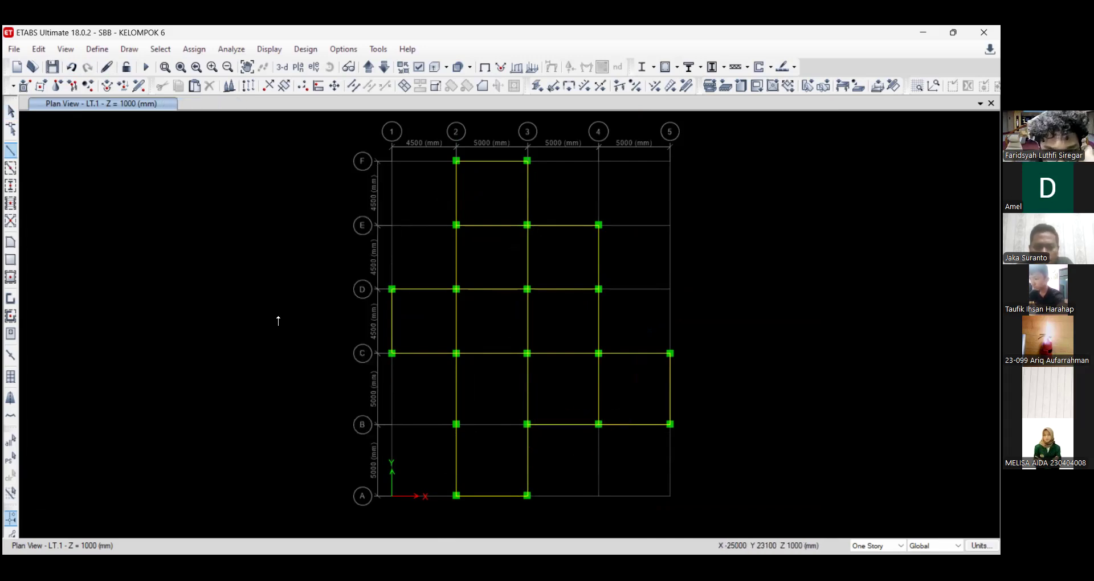
left_click(456, 424)
left_click(527, 425)
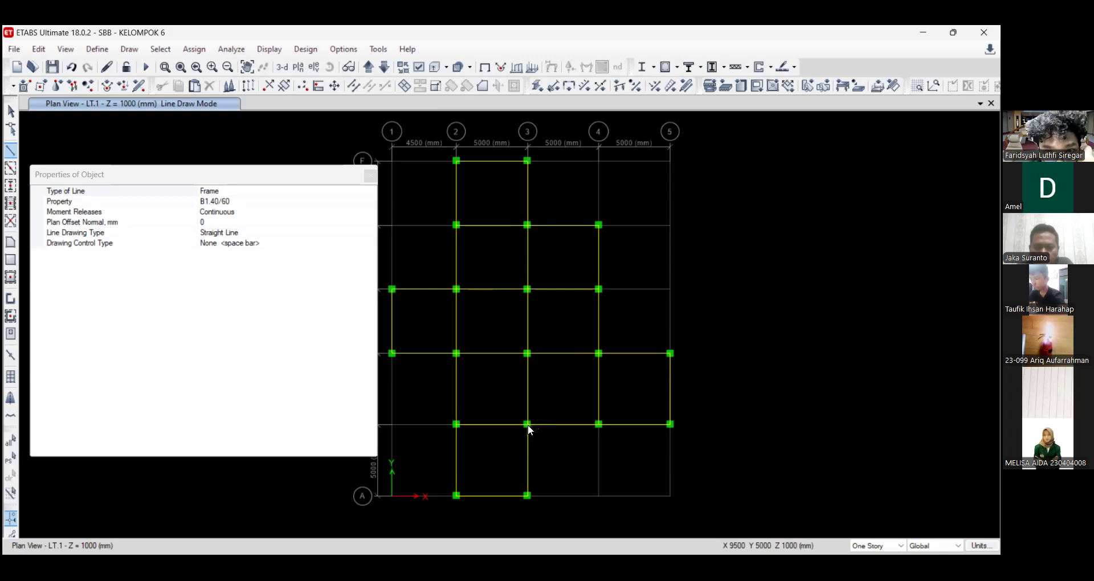
key("Escape")
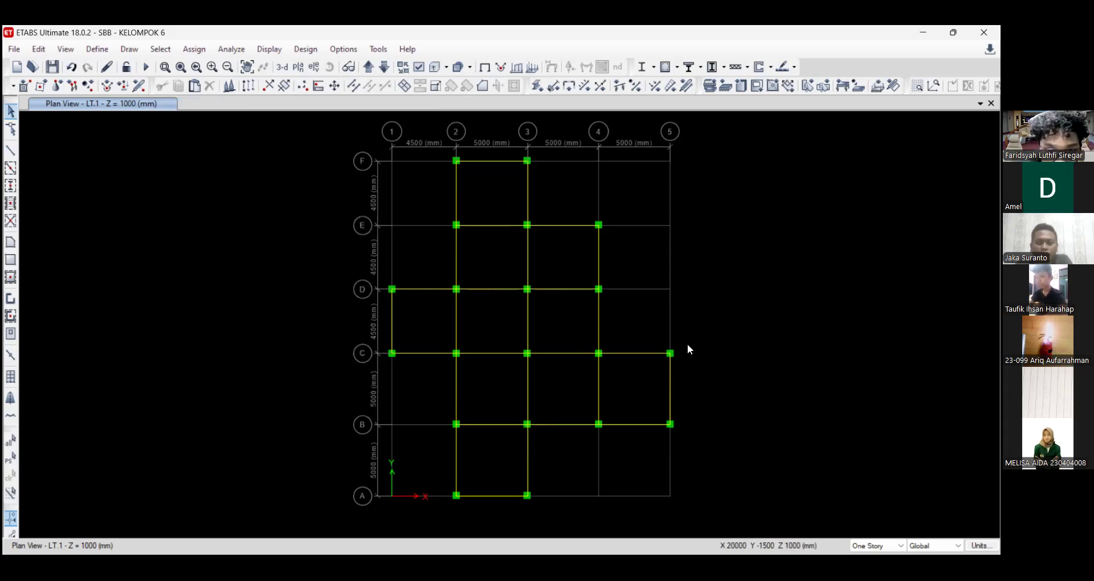
- Display the frame section names on the LT.1 plan through the frame assignment view options
scroll(590, 354, "down", 1)
scroll(590, 351, "up", 1)
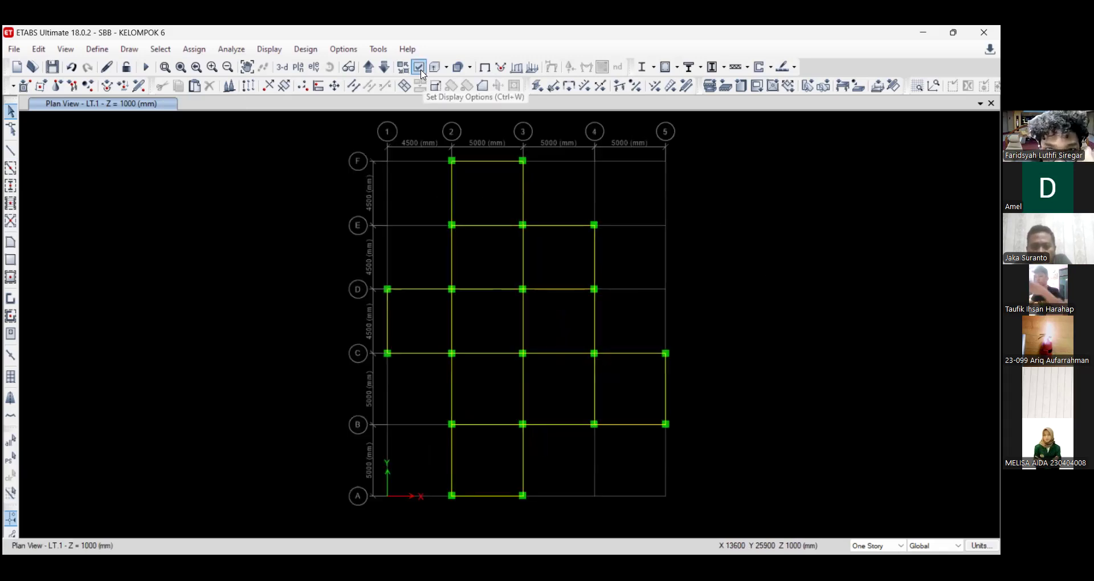
left_click(421, 70)
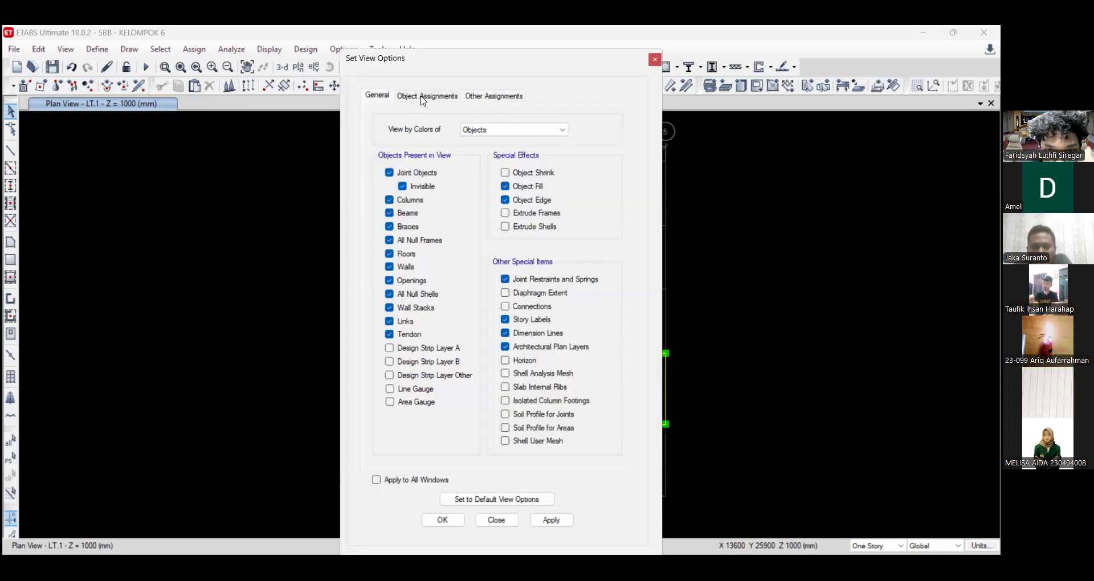
left_click(423, 98)
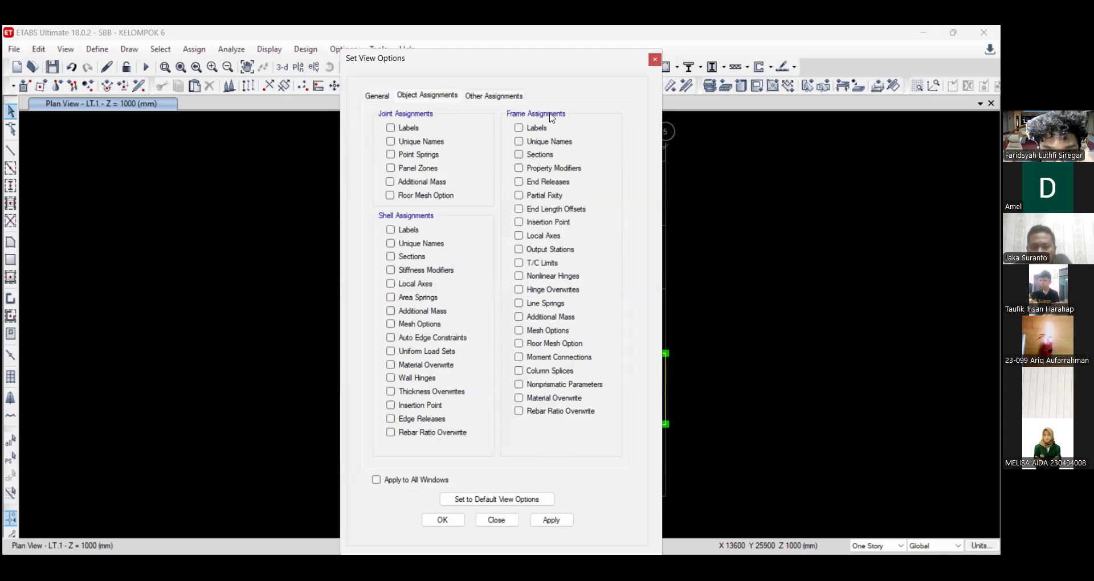
left_click(546, 157)
left_click(448, 522)
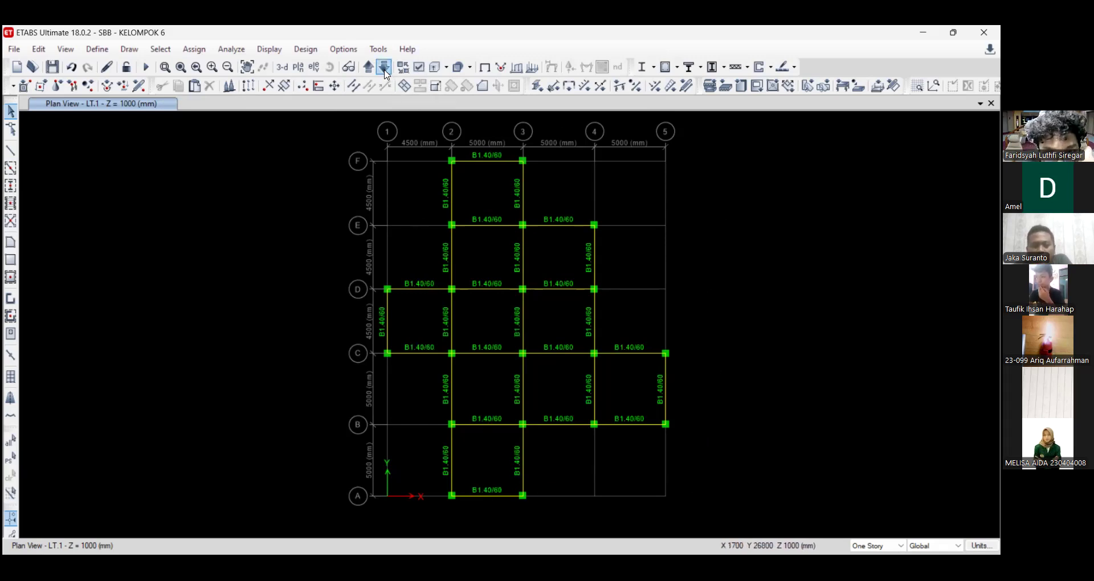
- Inspect the model in 3-D with extruded frames from a rotated angle, and return to the LT.1 plan
left_click(368, 68)
left_click(368, 67)
left_click(282, 67)
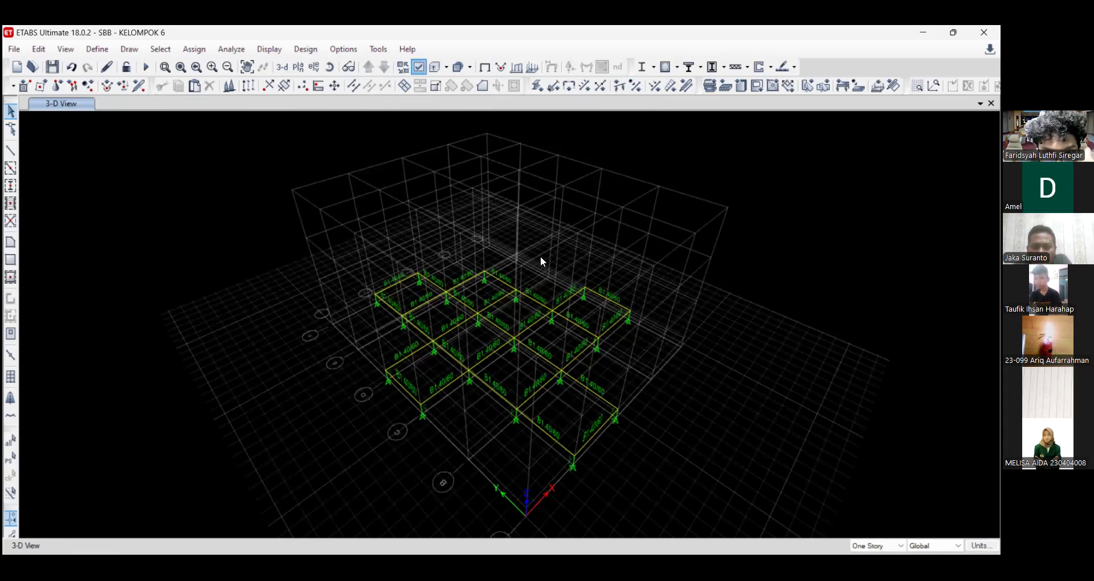
left_click(454, 519)
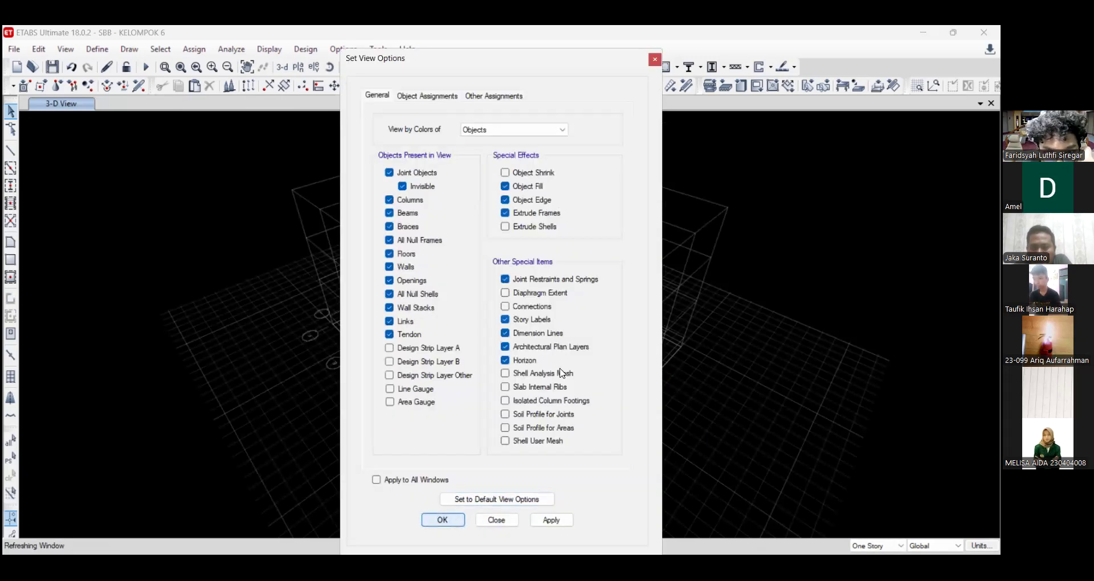
left_click(330, 67)
left_click_drag(642, 220, 300, 68)
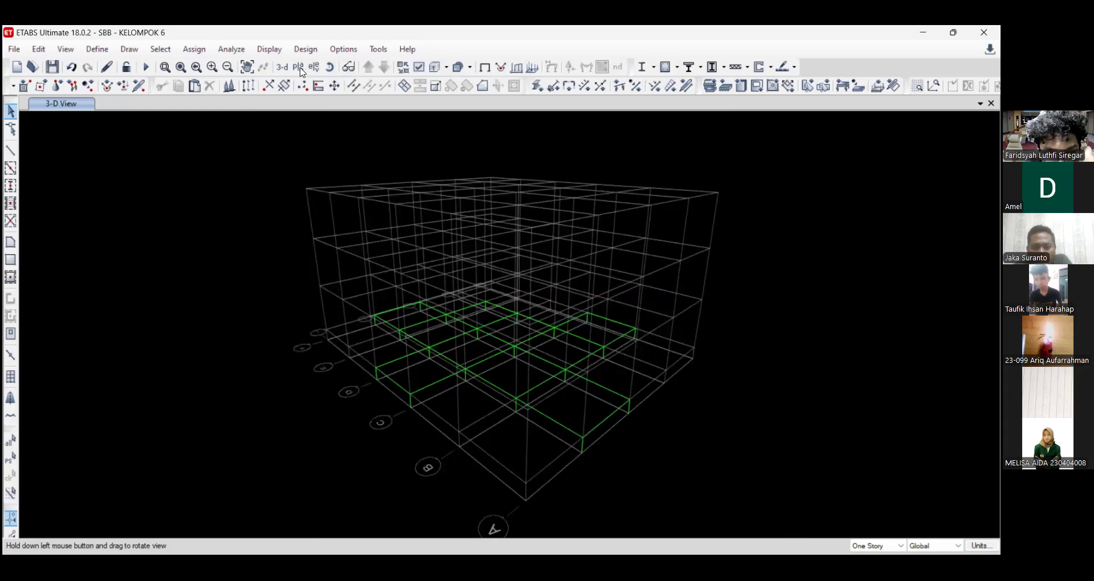
left_click(443, 453)
left_click(484, 68)
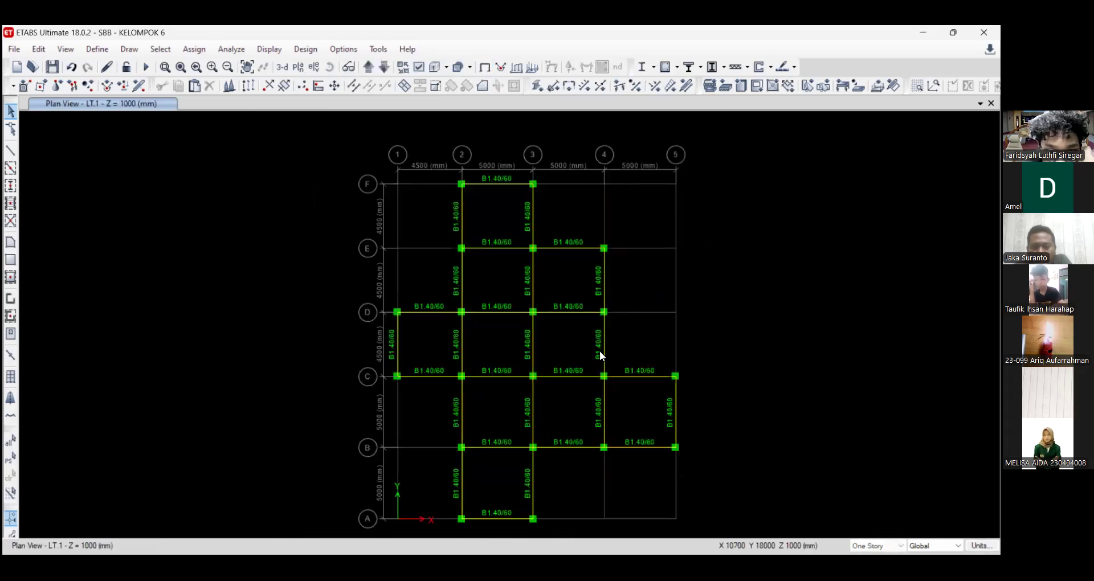
mouse_move(607, 359)
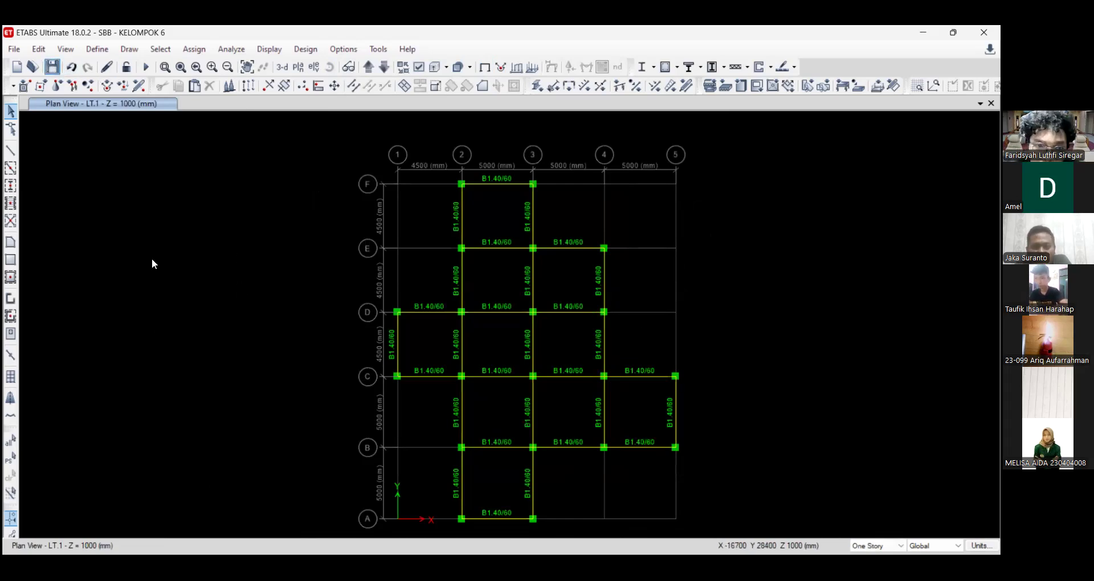
left_click(248, 67)
left_click_drag(294, 250, 299, 233)
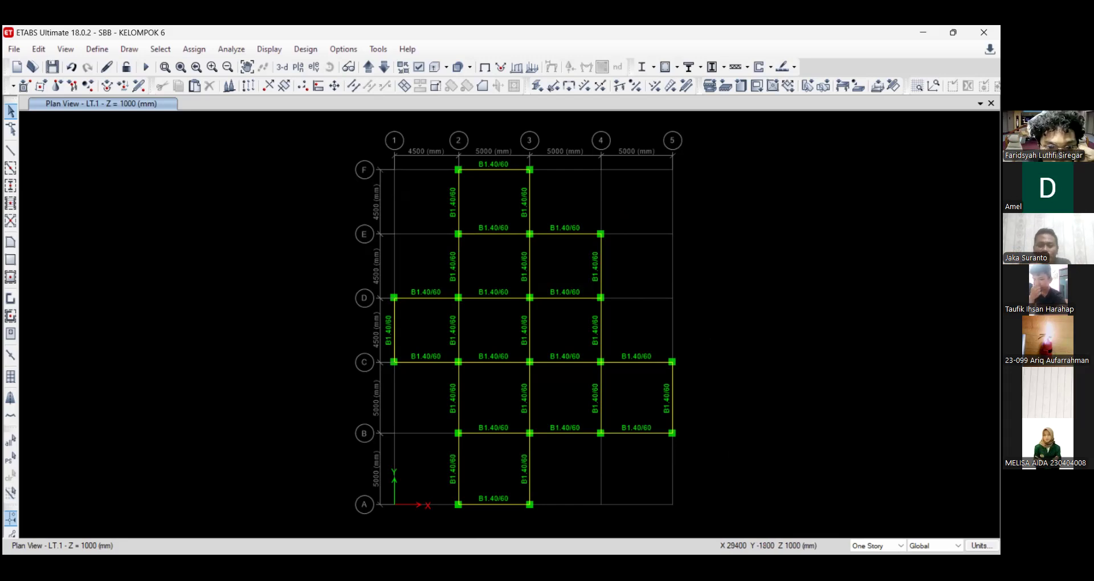
- Compare the LT.1 and LT.2 plans to check which story already contains columns and beams
left_click(366, 72)
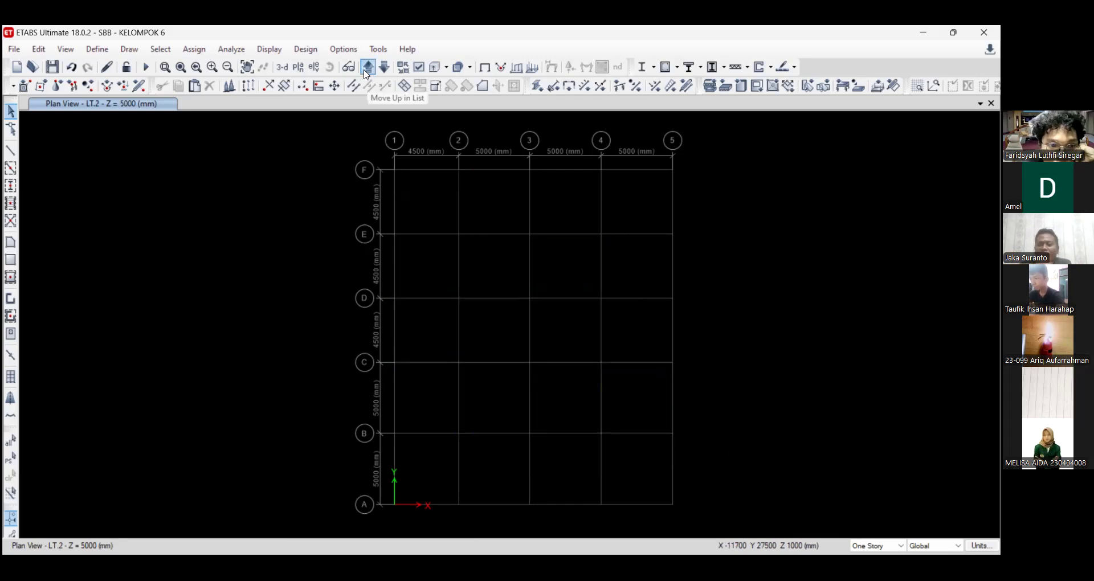
left_click(384, 68)
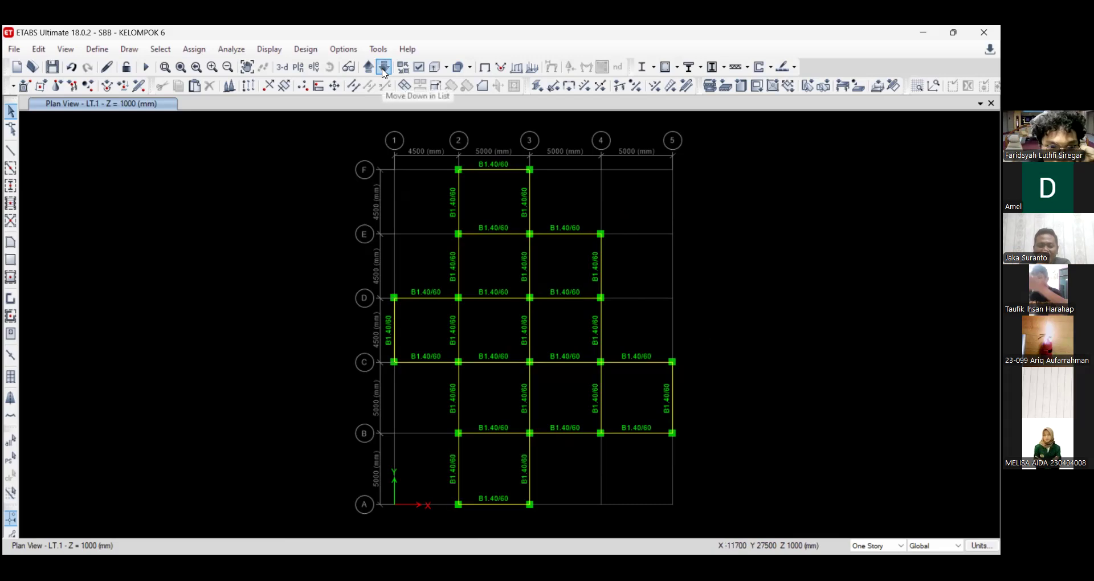
left_click(369, 70)
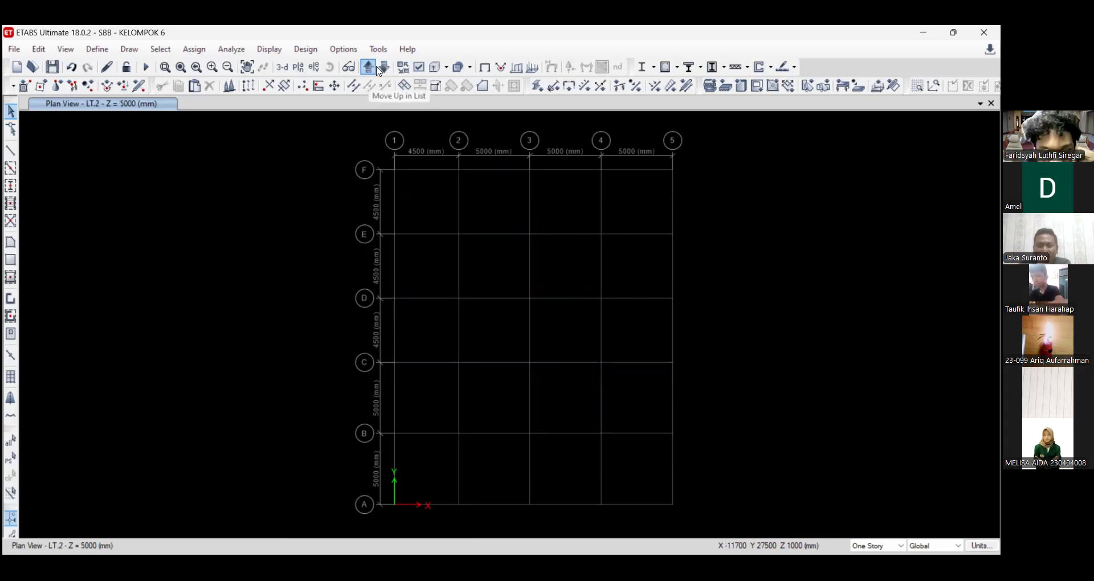
left_click(384, 69)
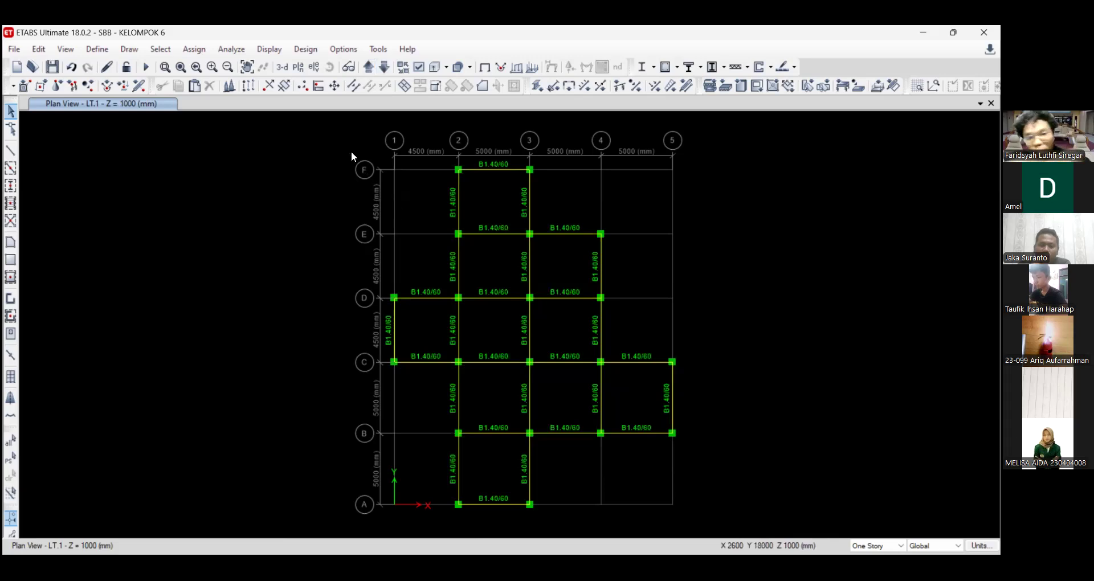
left_click(369, 67)
left_click(385, 68)
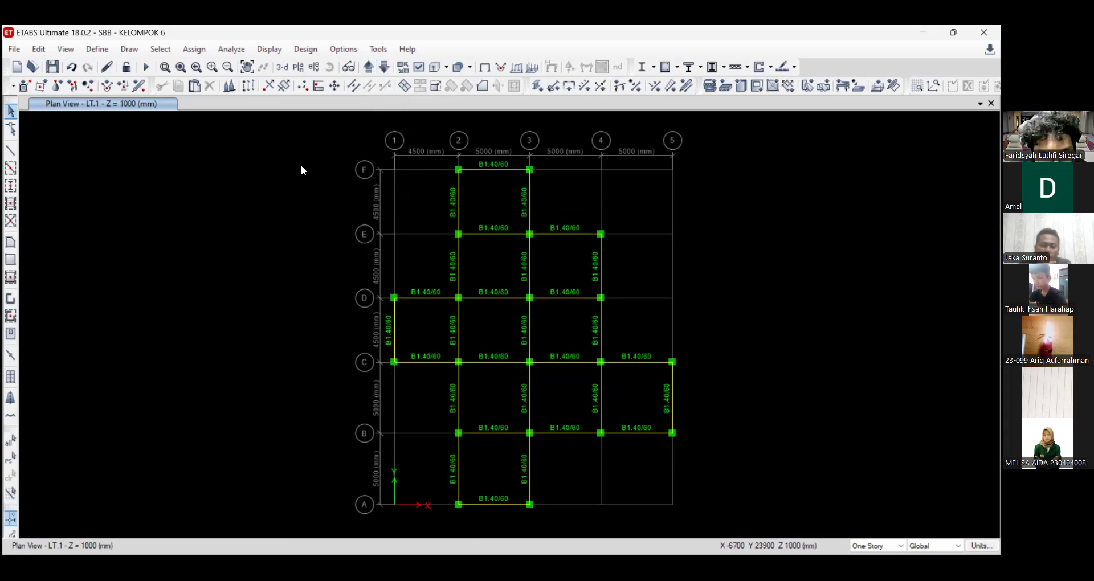
- Replicate all LT.1 columns and beams onto stories LT.2, LT.3 and LT.ATAP
left_click_drag(304, 134, 775, 522)
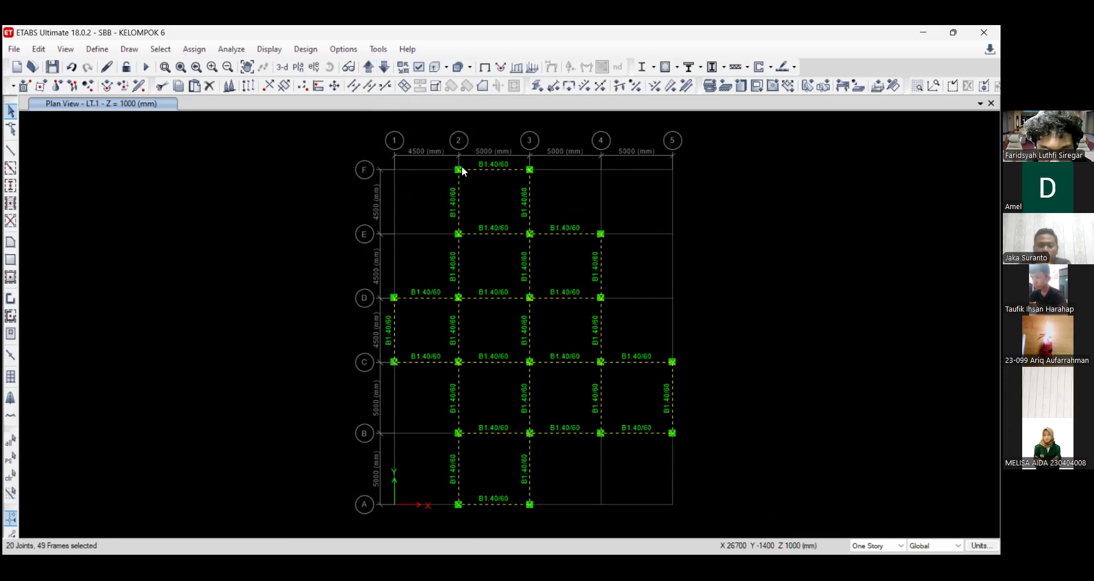
left_click(38, 49)
left_click(71, 276)
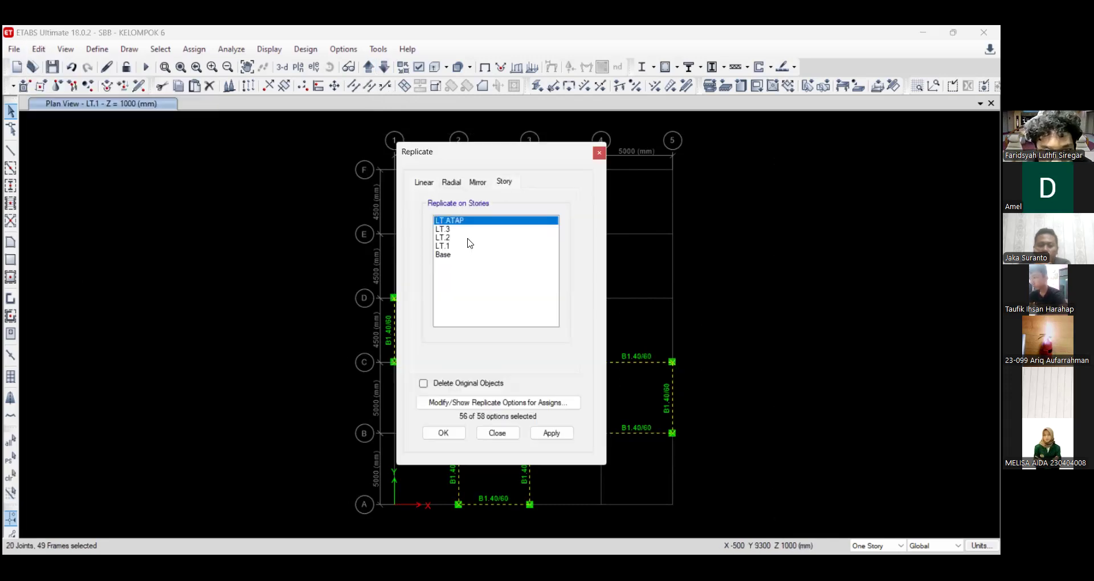
left_click(468, 238)
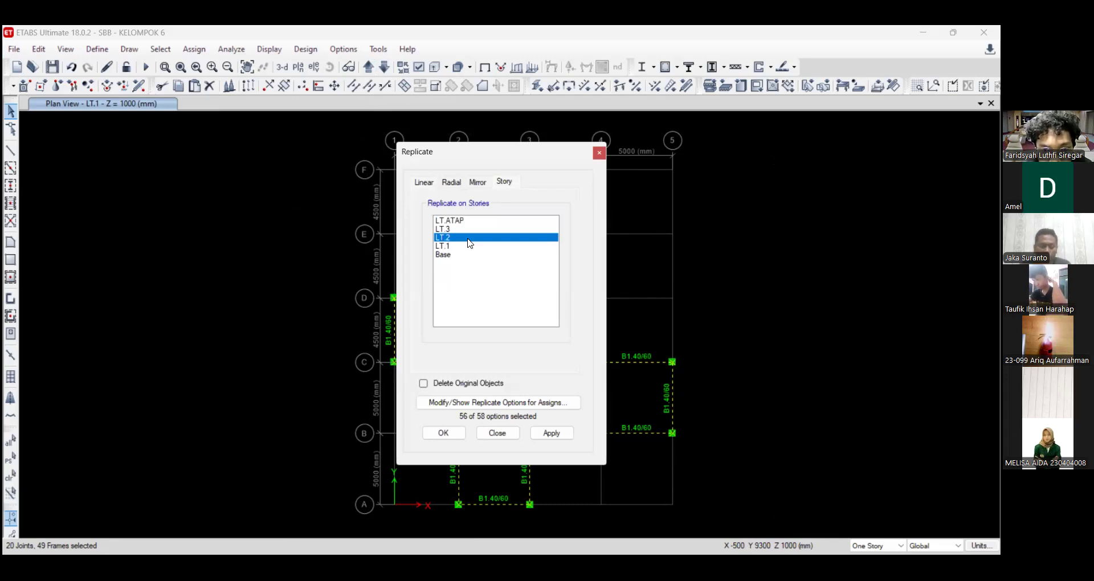
key("shift+Up")
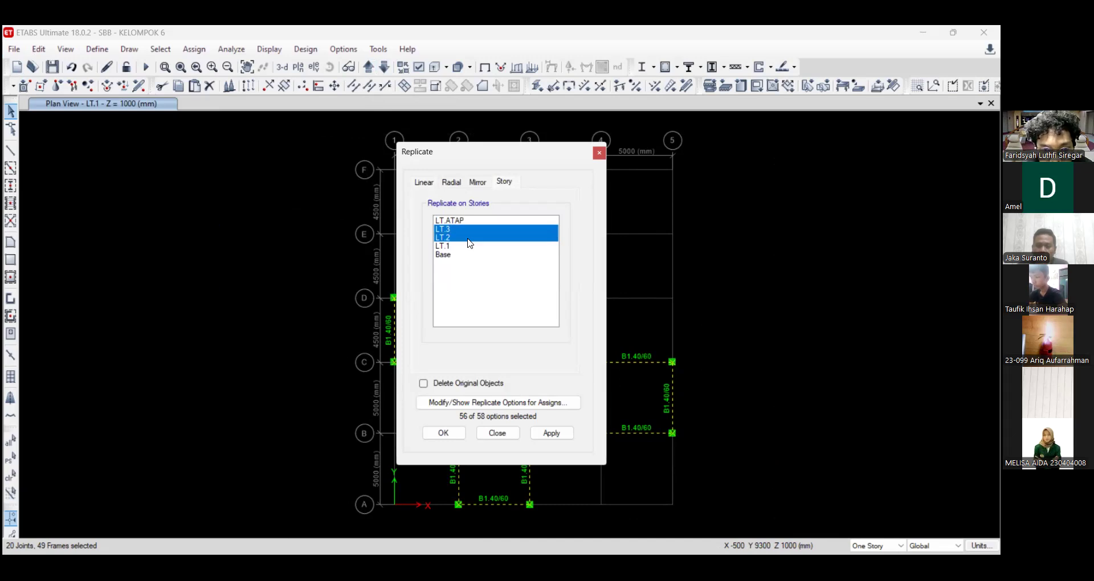
key("shift+Up")
left_click(555, 434)
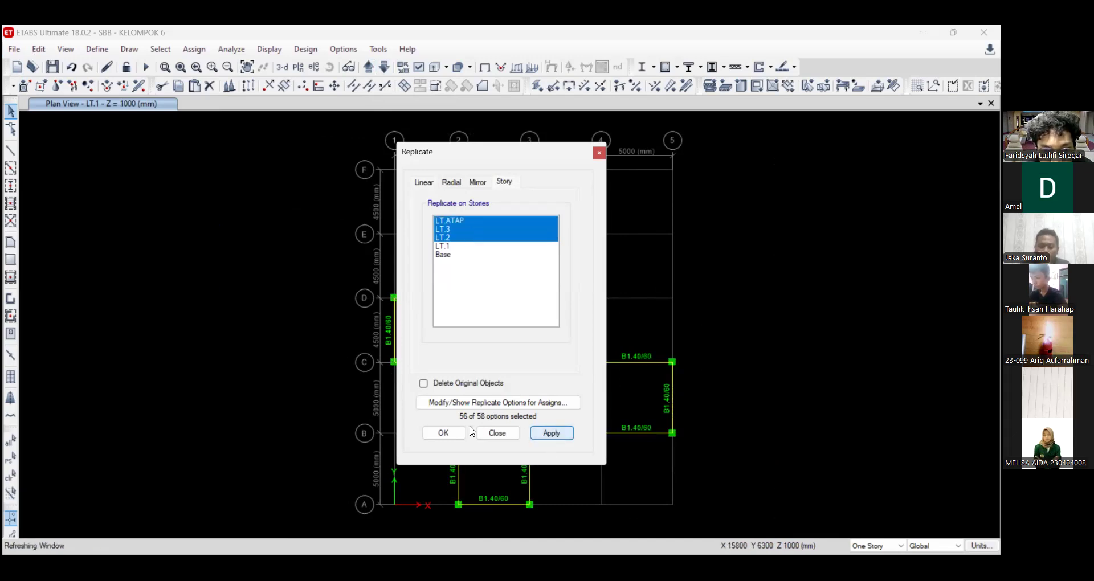
left_click(449, 428)
- Check the replicated frames on the upper stories and in an extruded 3-D view, and return to the LT.1 plan
left_click(370, 70)
left_click(369, 70)
left_click(369, 70)
left_click(369, 70)
left_click(370, 70)
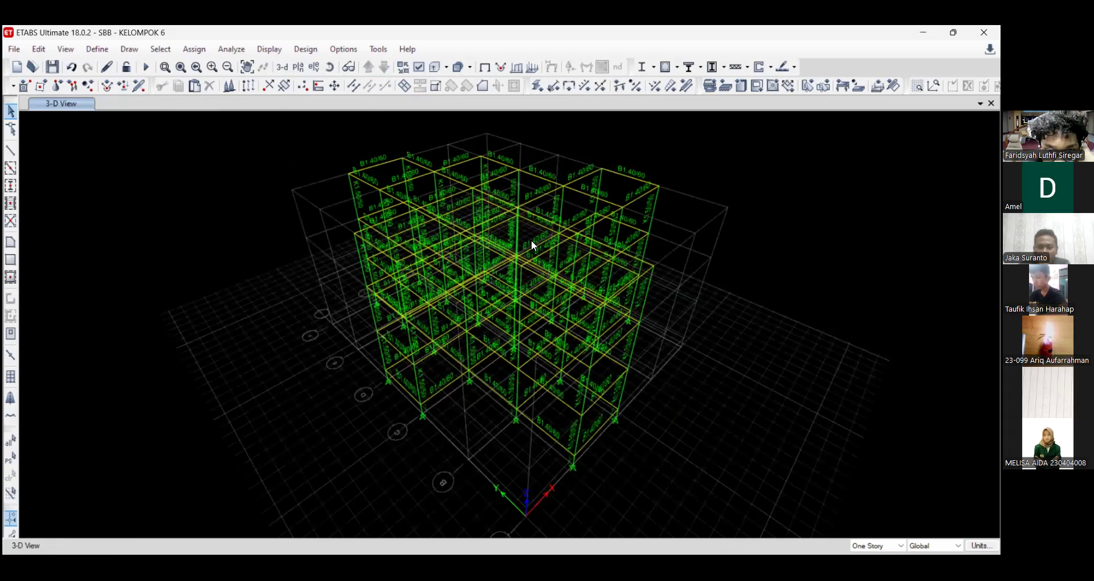
key("ctrl+w")
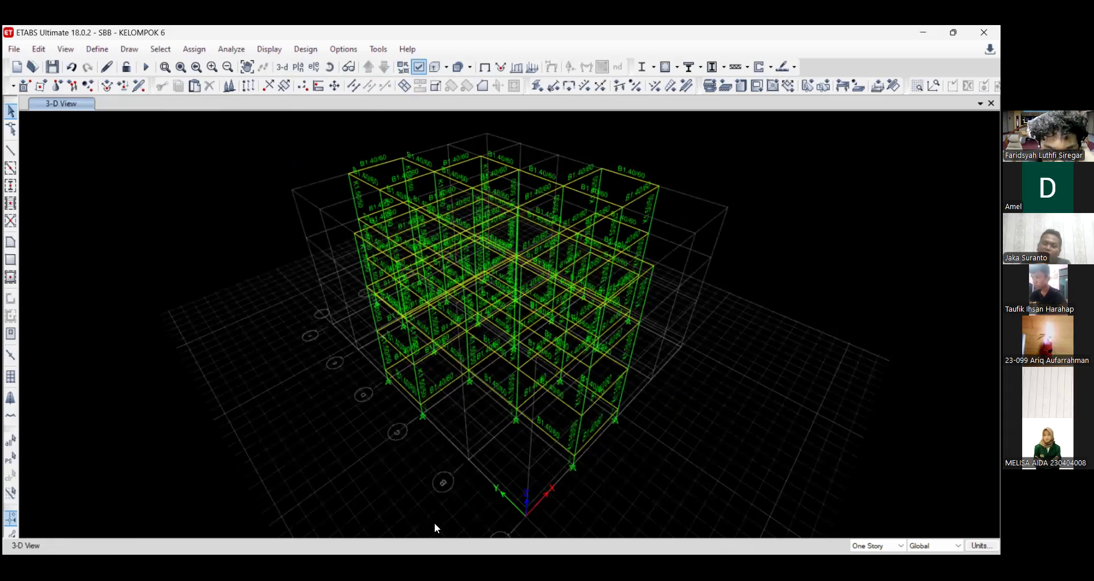
left_click(442, 520)
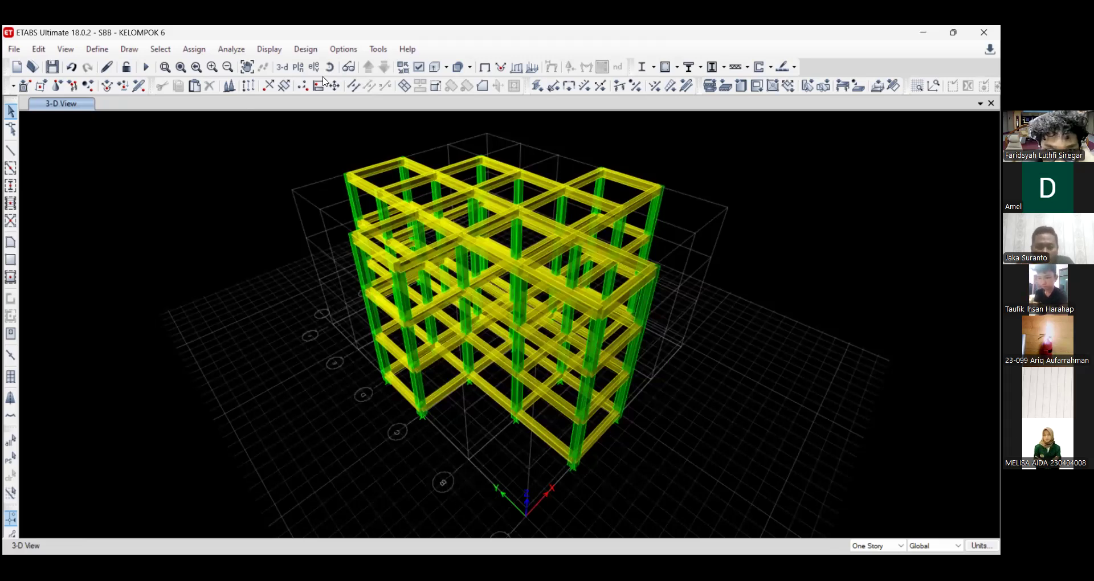
left_click(298, 67)
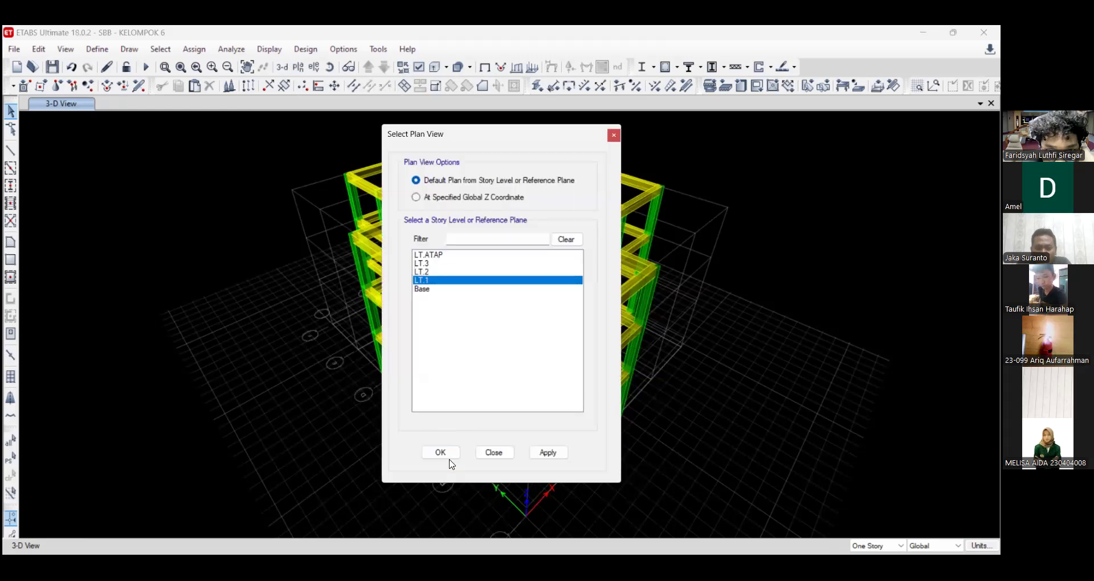
left_click(441, 452)
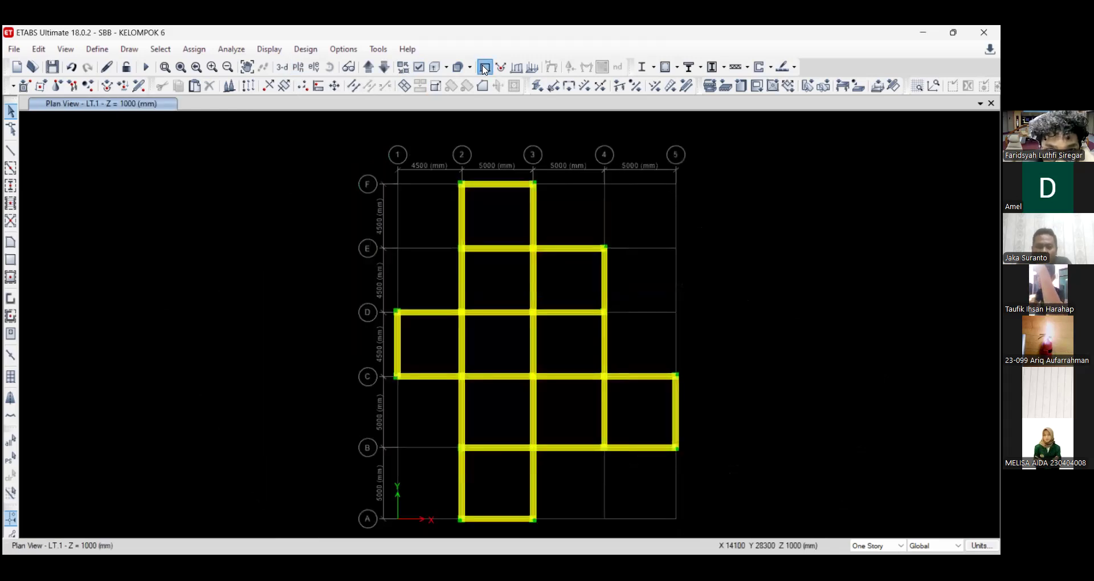
- On the LT.2 plan, set the B3.25/40 secondary beams to continuous moment releases, 1 beam per bay, parallel to X or T
left_click(370, 68)
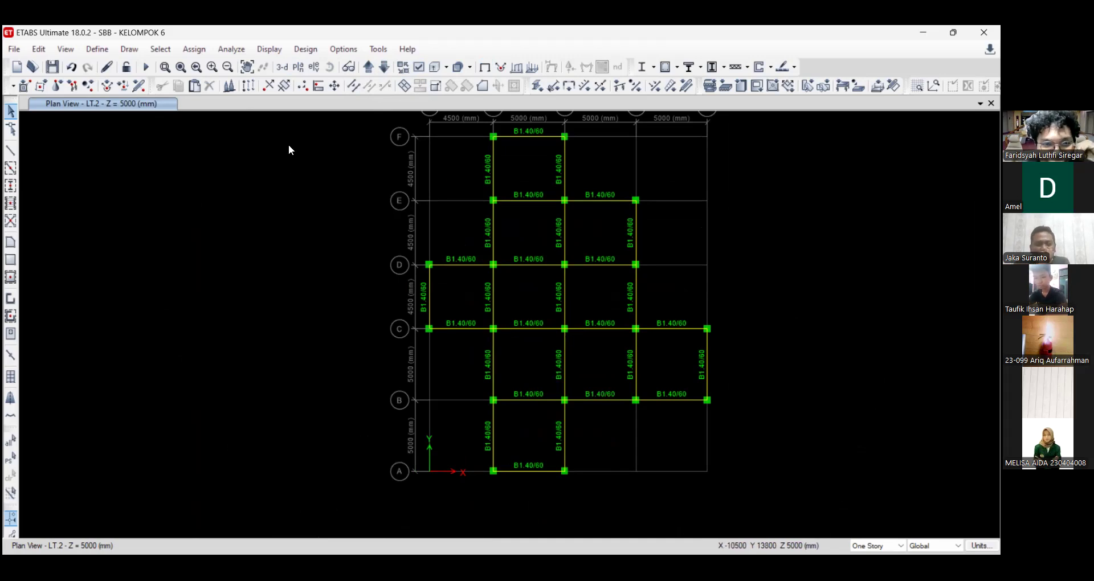
left_click(246, 67)
left_click_drag(249, 205, 229, 194)
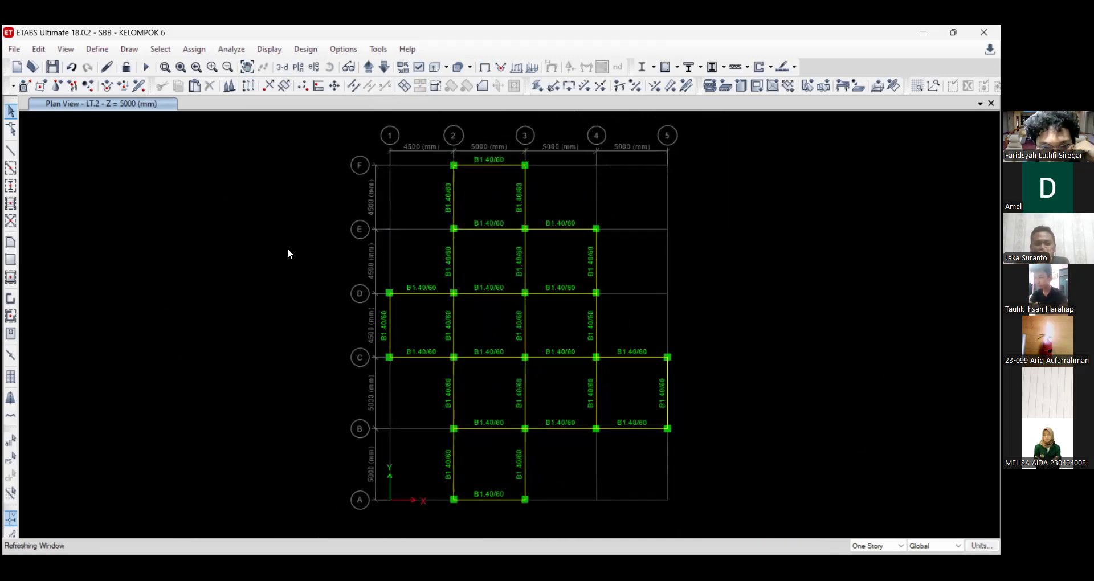
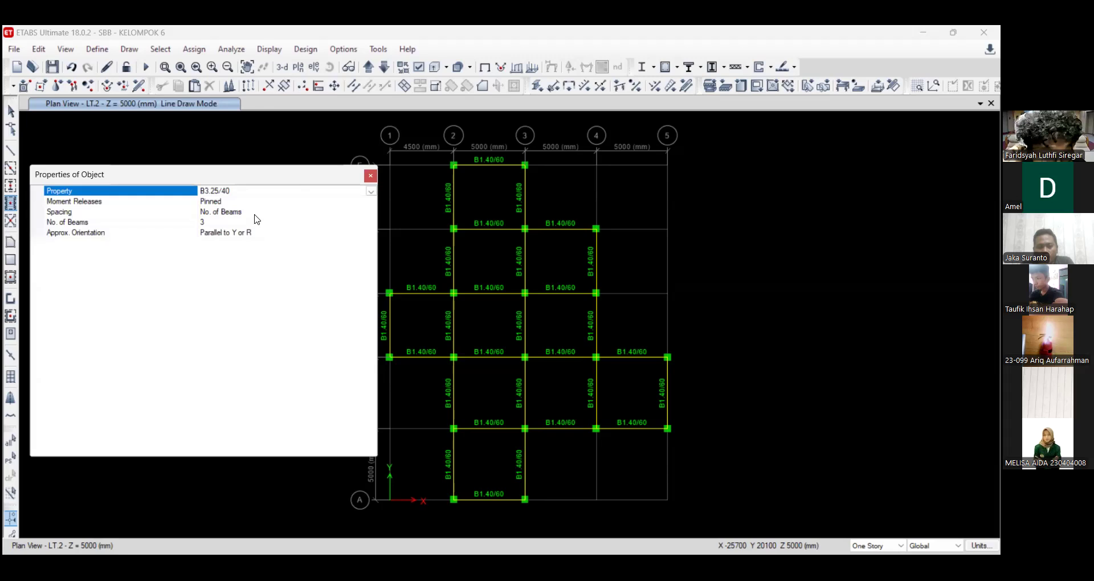
left_click(247, 201)
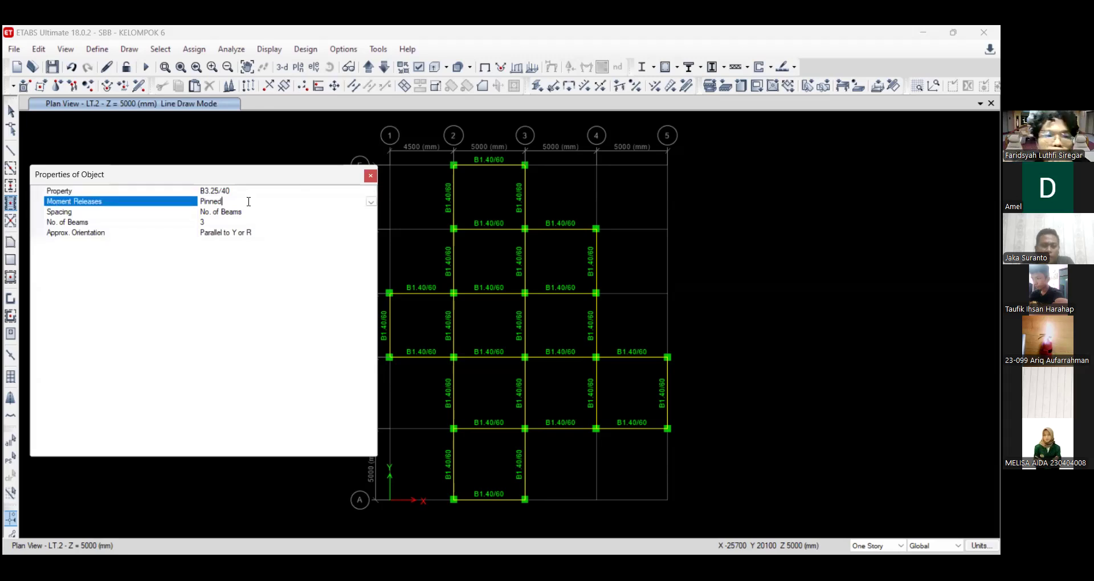
left_click(371, 202)
left_click(353, 220)
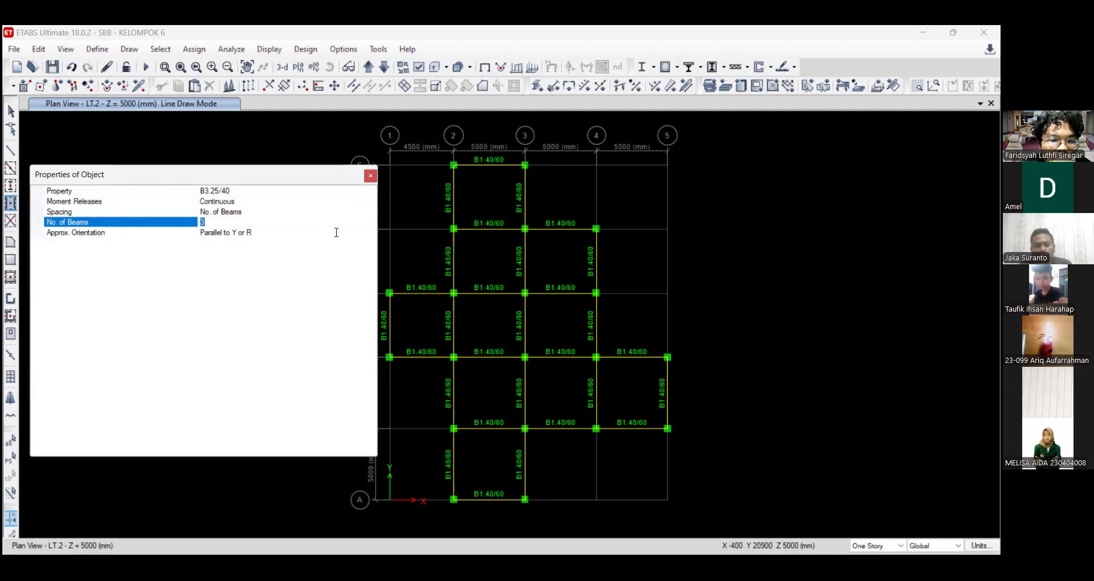
type("1")
left_click(368, 233)
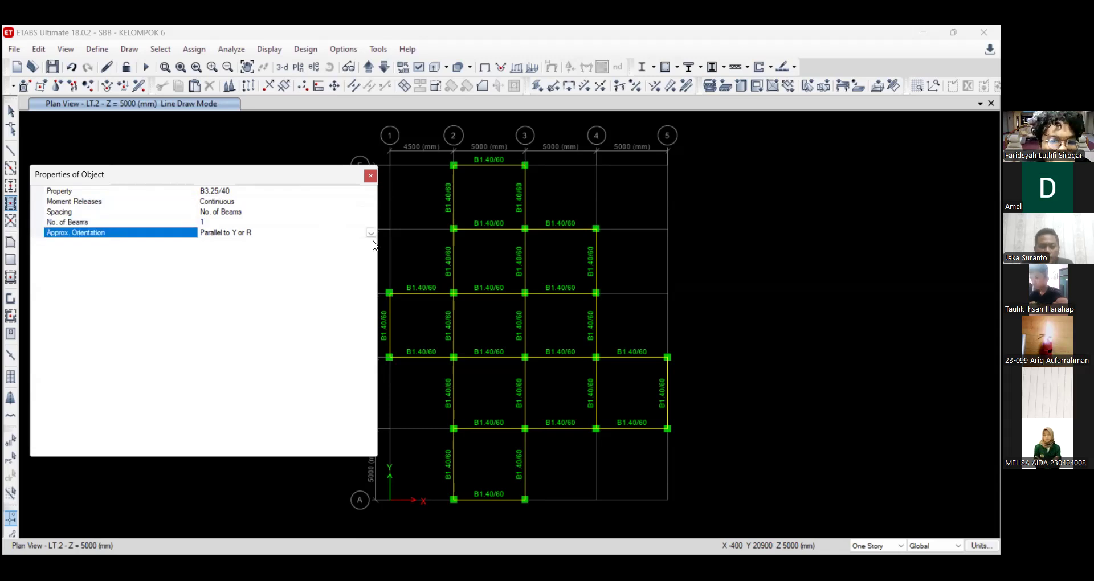
left_click(259, 253)
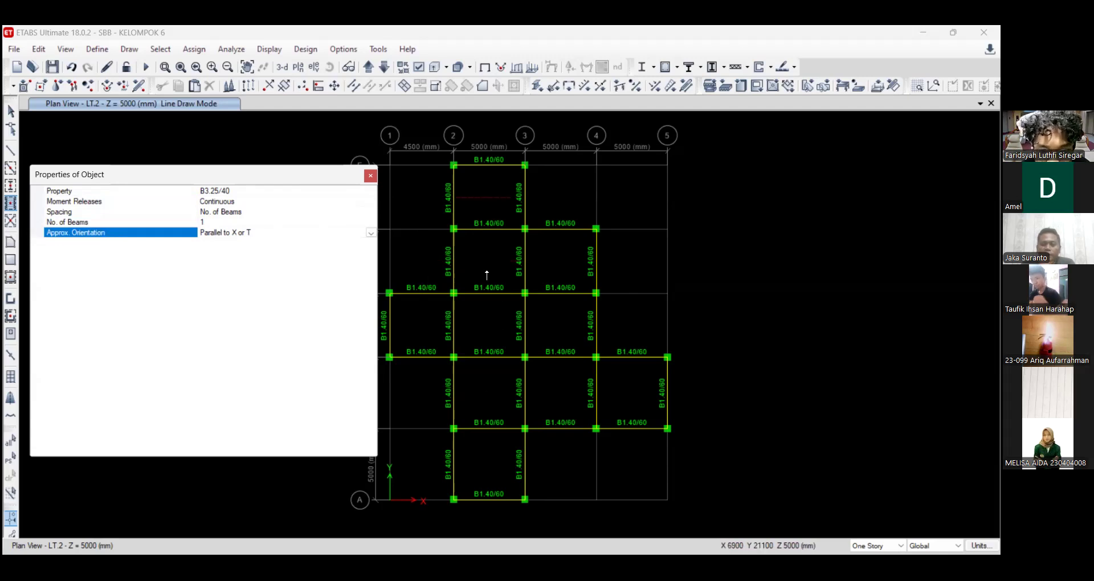
- Draw B3.25/40 secondary beams in the six framed LT.2 bays between grid lines F and C
left_click(488, 199)
left_click(491, 263)
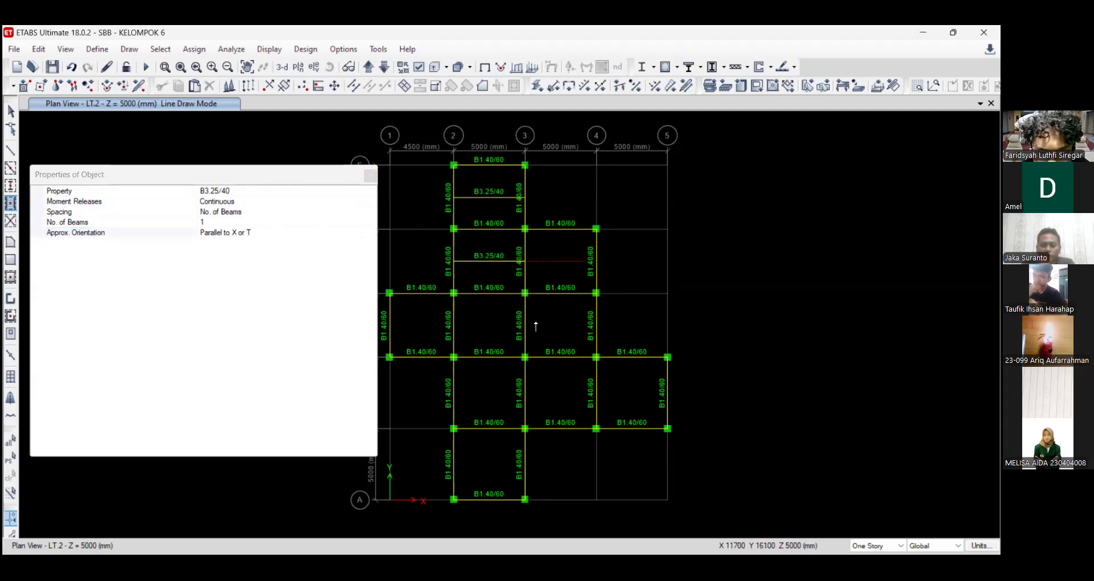
left_click(556, 270)
left_click(553, 319)
left_click(502, 324)
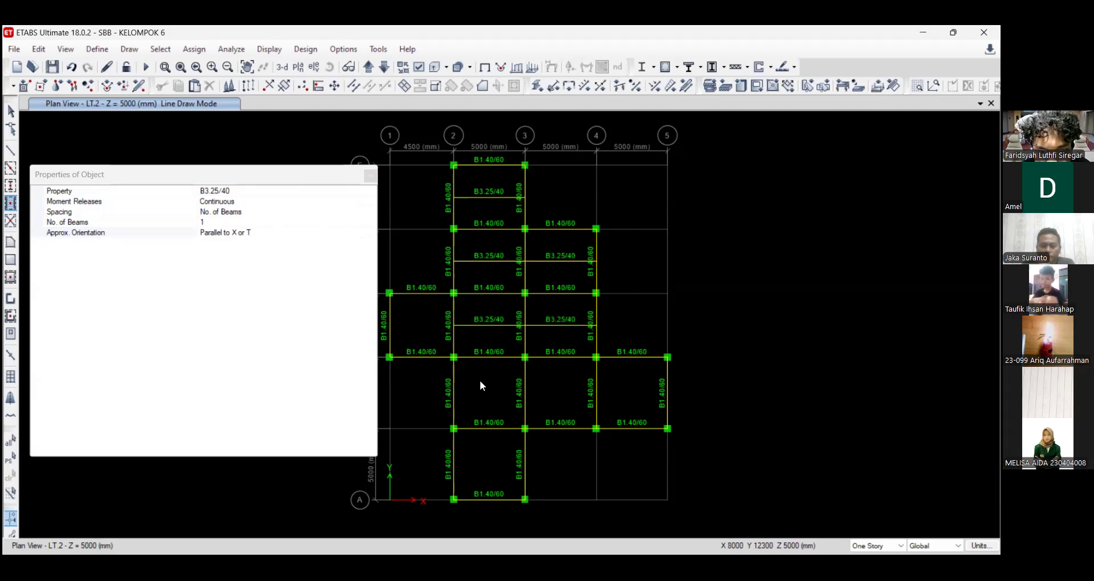
left_click(421, 326)
- Draw B3.25/40 secondary beams in the four framed LT.2 bays between grid lines C and A, and finish drawing
left_click(489, 393)
left_click(550, 393)
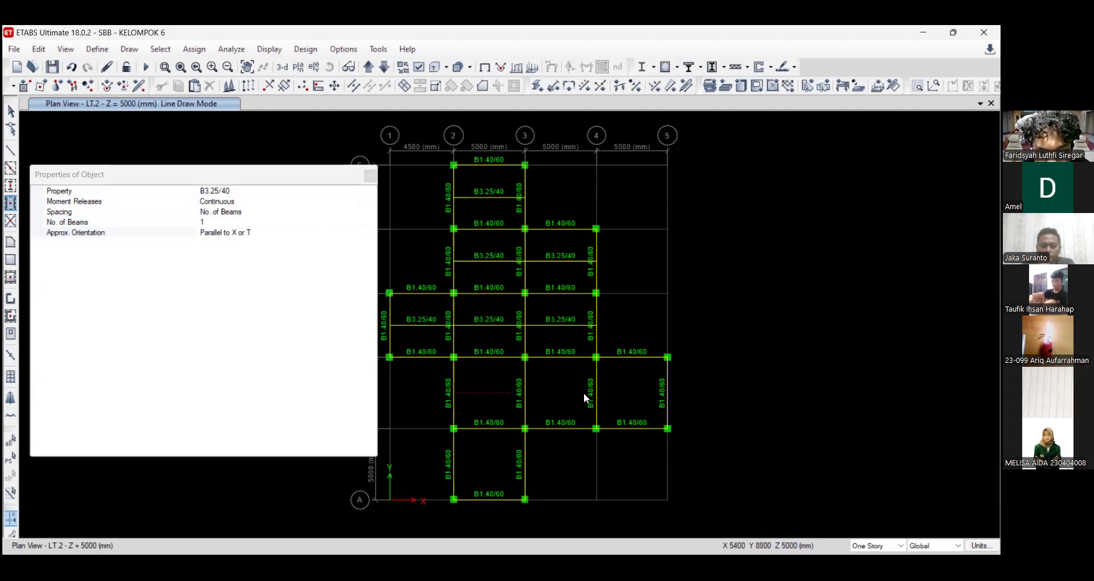
left_click(613, 394)
left_click(490, 468)
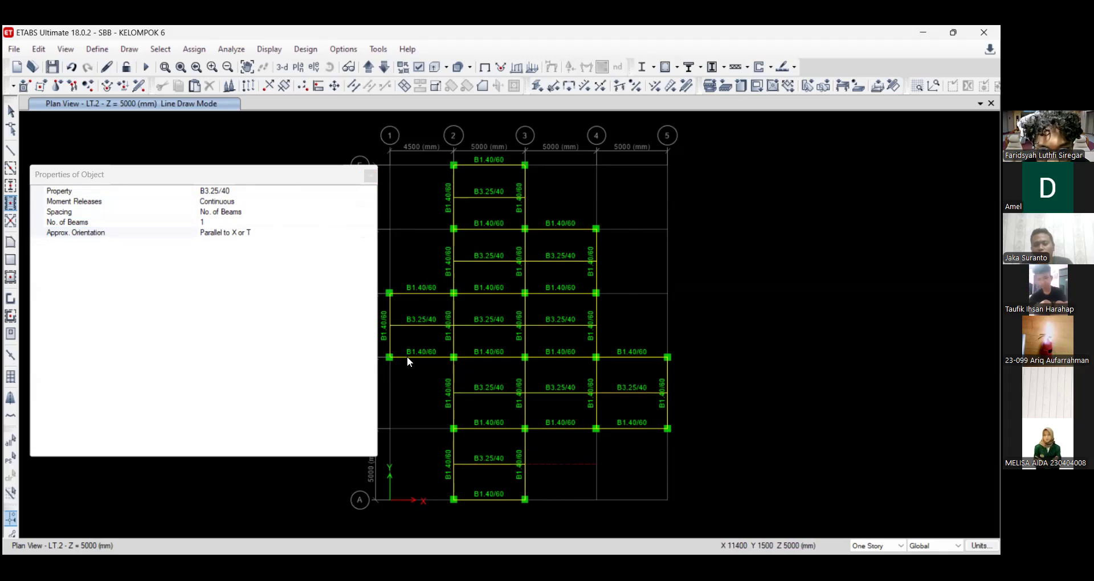
key("Escape")
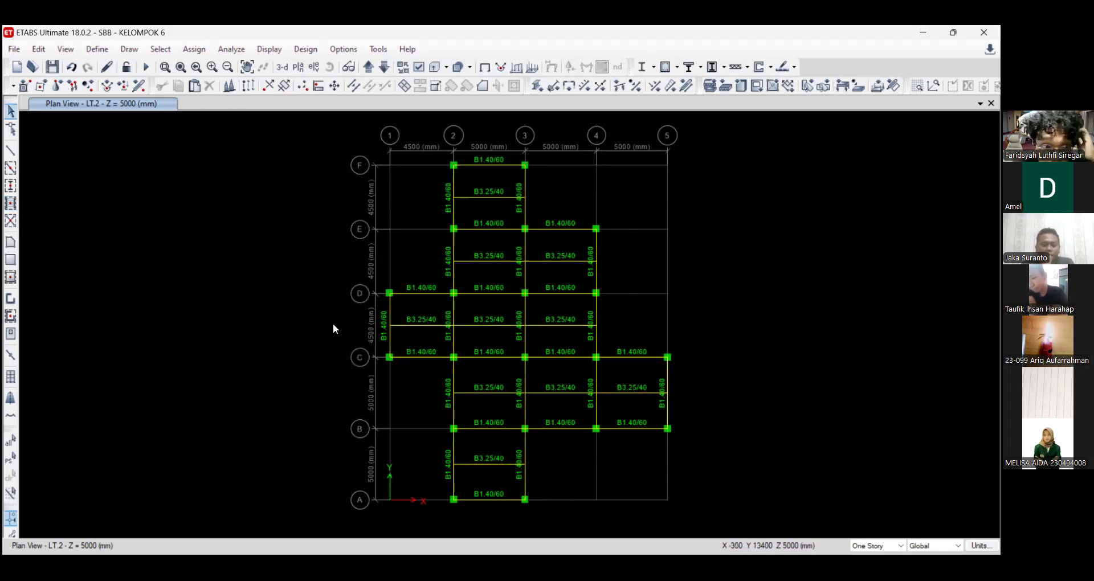
- Change the view colour setting so that different frame sections have different colours on the LT.2 plan
scroll(360, 340, "down", 3)
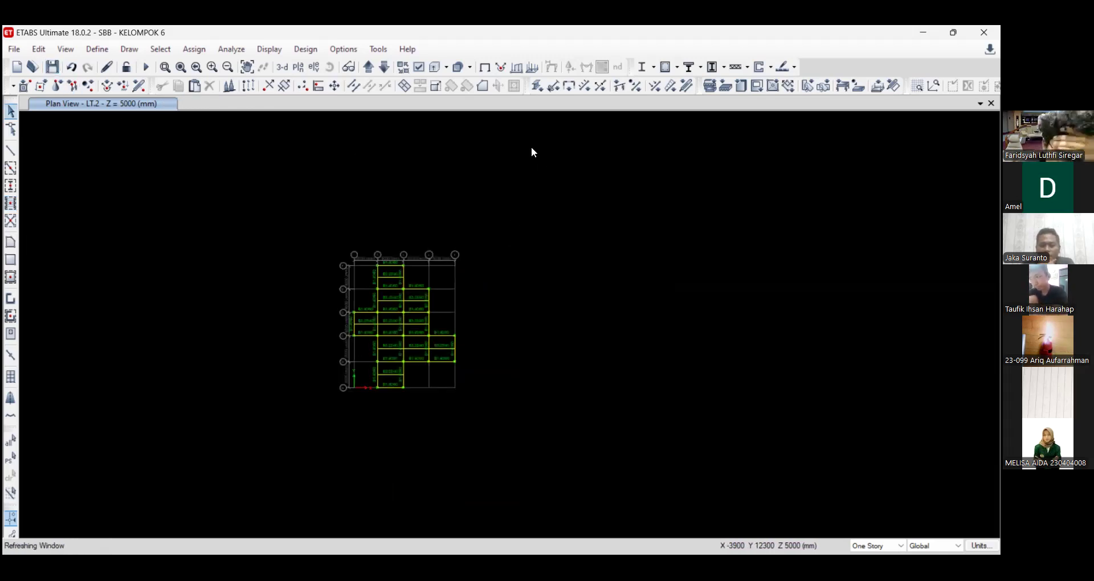
scroll(466, 252, "up", 3)
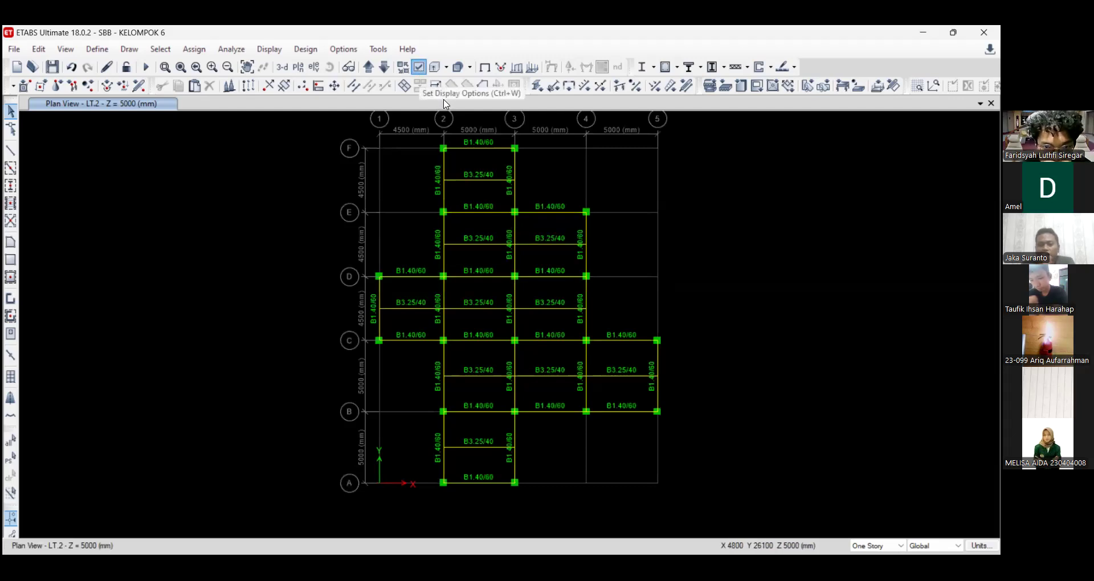
key("ctrl+w")
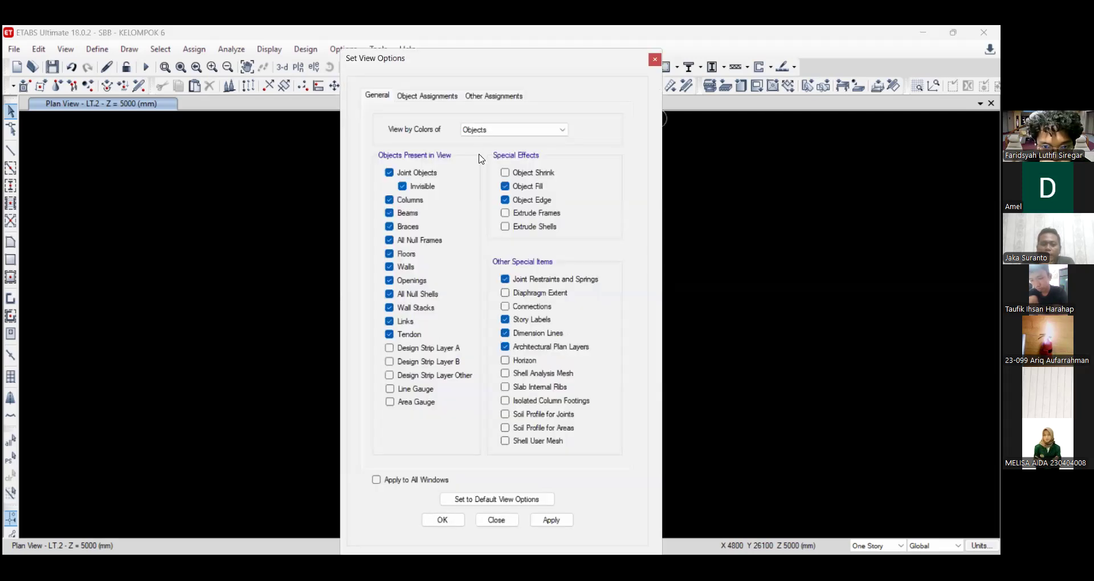
left_click(488, 130)
key("Return")
key("Return")
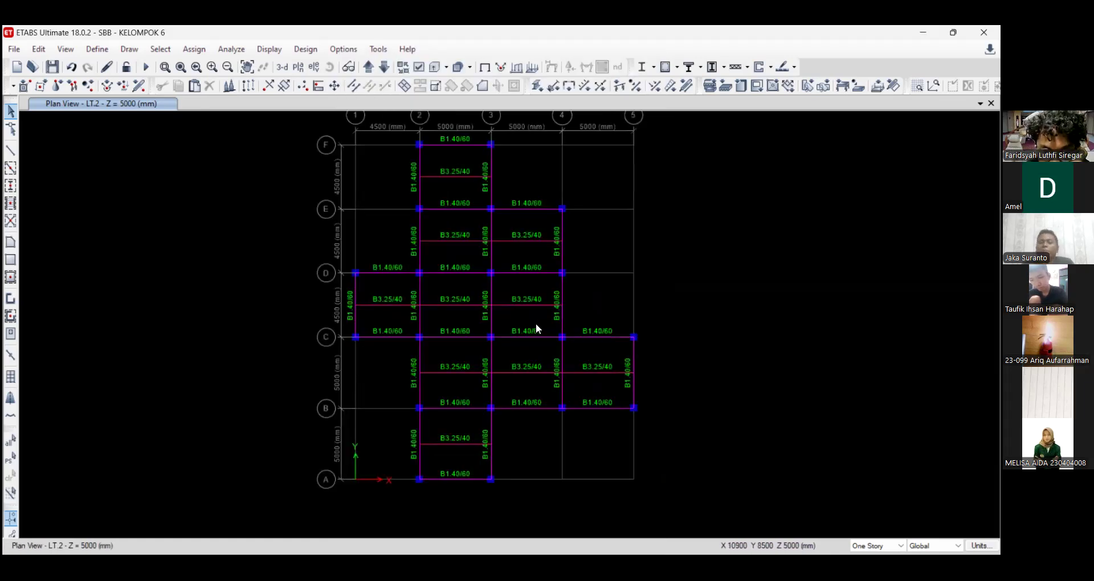
- Draw one B3.25/40 secondary beam parallel to X in every framed bay of the LT.3 plan, and finish drawing
left_click(368, 66)
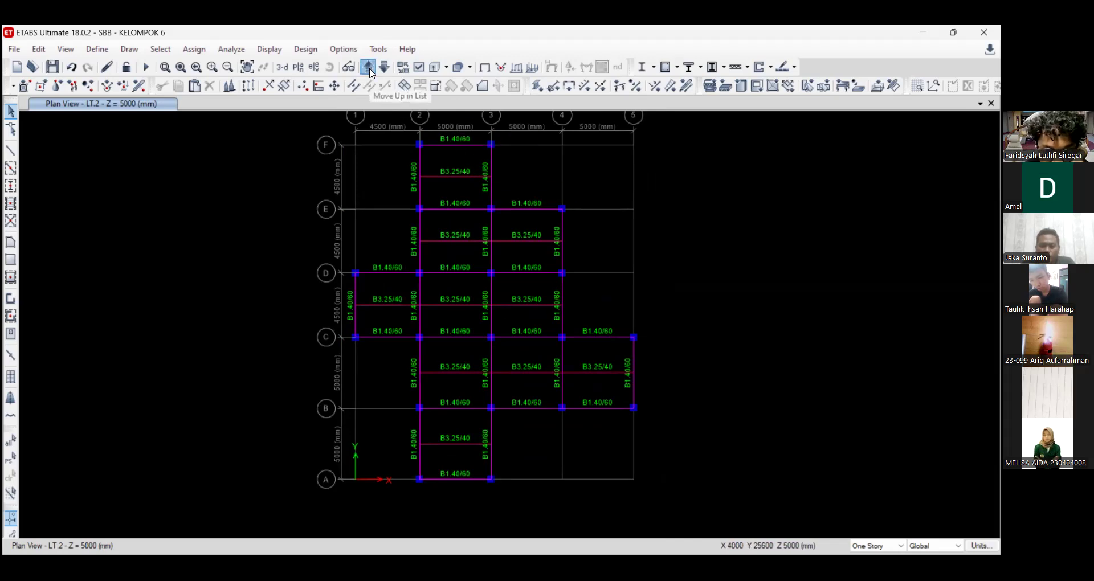
left_click(11, 203)
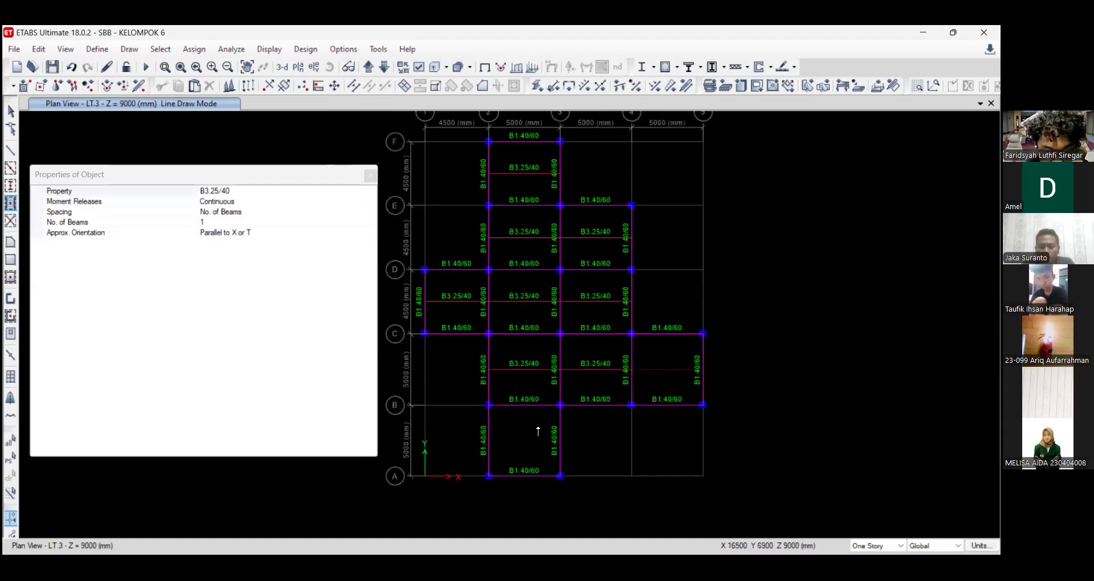
key("Escape")
- Replicate the ten B3.25/40 secondary beams of the LT.3 plan to the LT.ATAP story
left_click(515, 440)
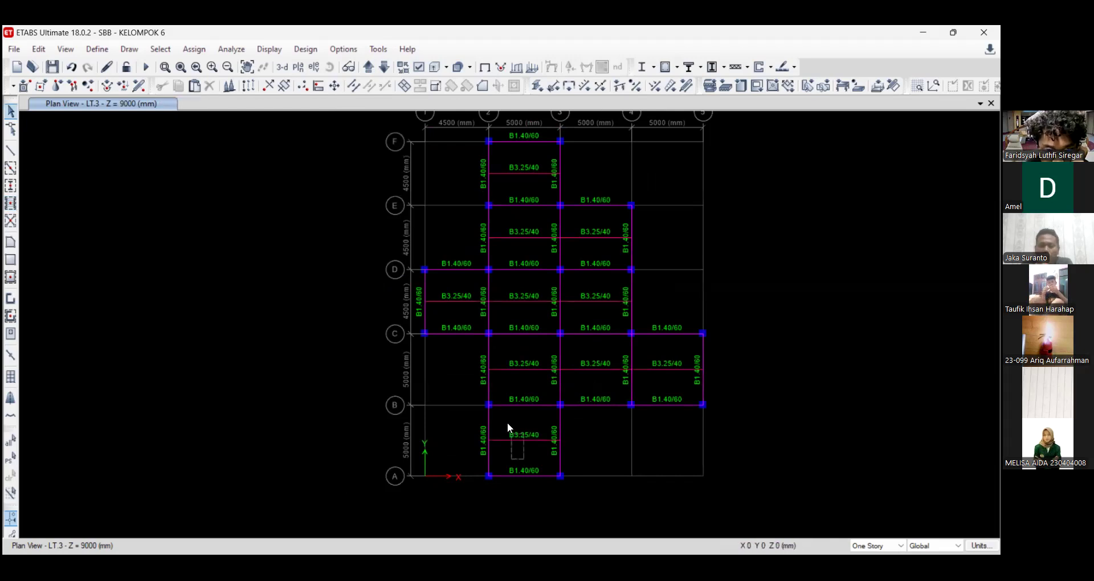
left_click(525, 369)
left_click(593, 369)
left_click(667, 369)
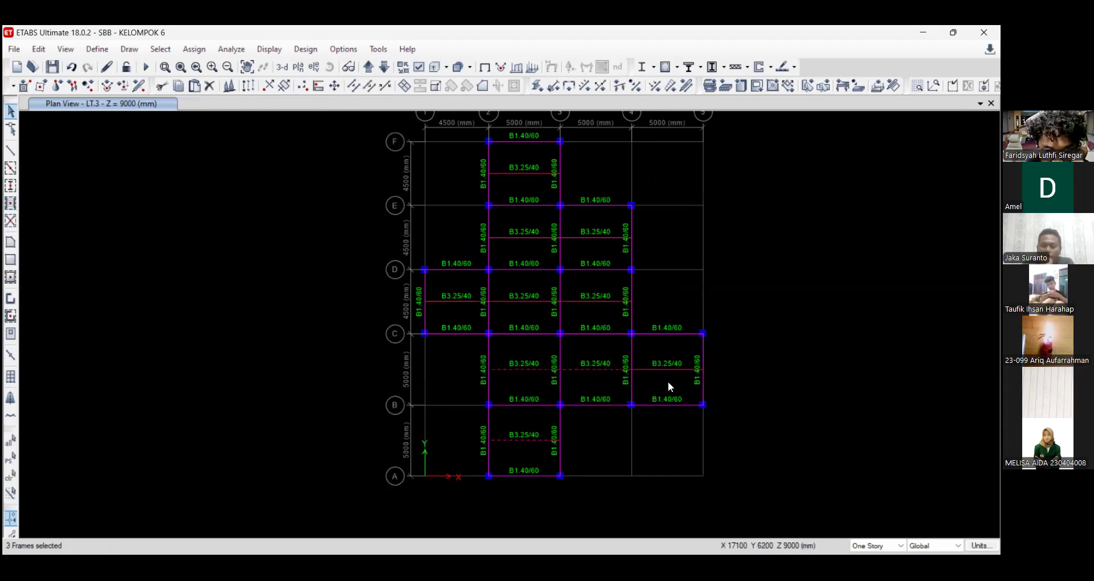
left_click(596, 301)
left_click(524, 302)
left_click(456, 301)
left_click_drag(527, 258, 511, 221)
left_click(531, 175)
left_click(586, 242)
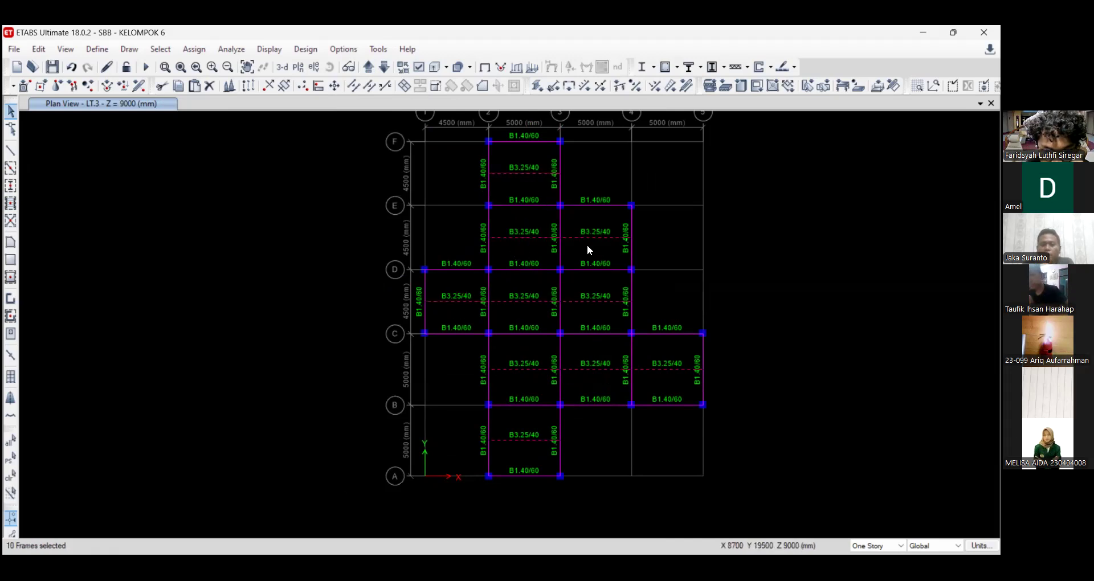
left_click(38, 49)
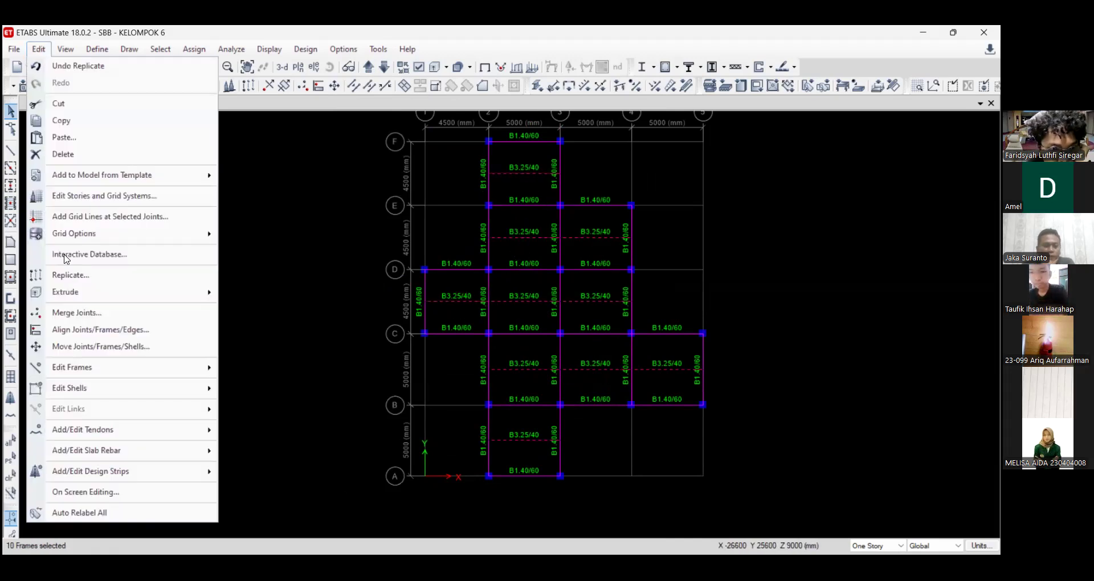
left_click(73, 275)
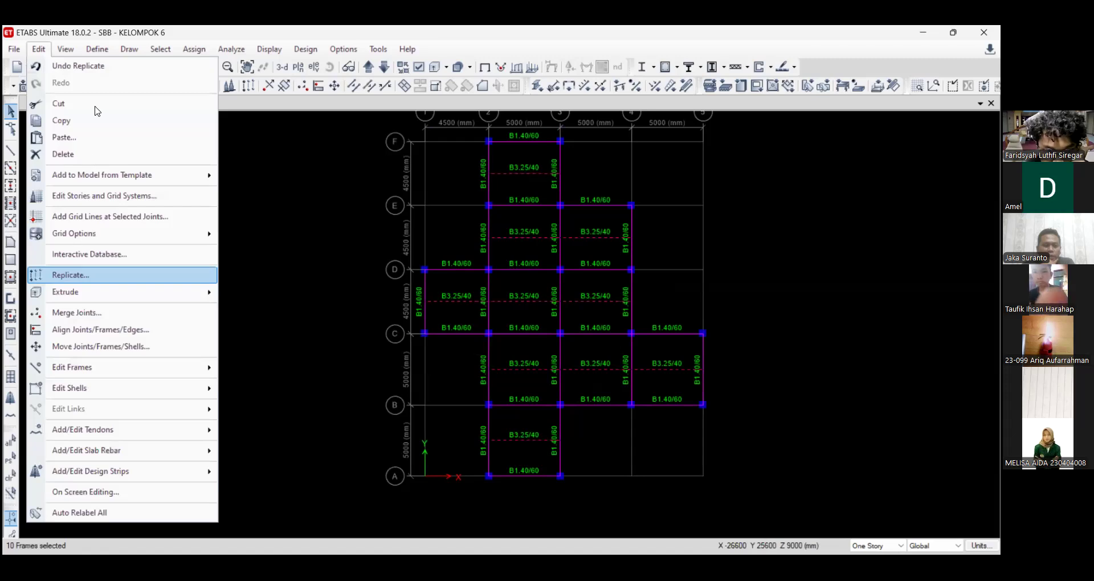
left_click(504, 182)
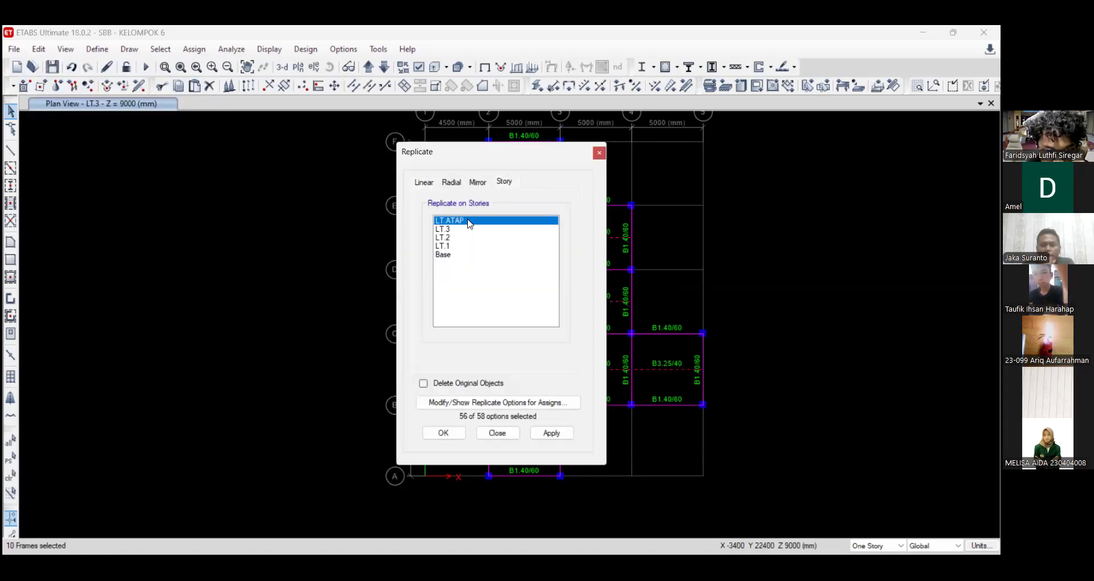
left_click(442, 433)
- Check the secondary beams in the 3-D view and on the story plans, finishing on the LT.2 plan
left_click(384, 67)
left_click(385, 67)
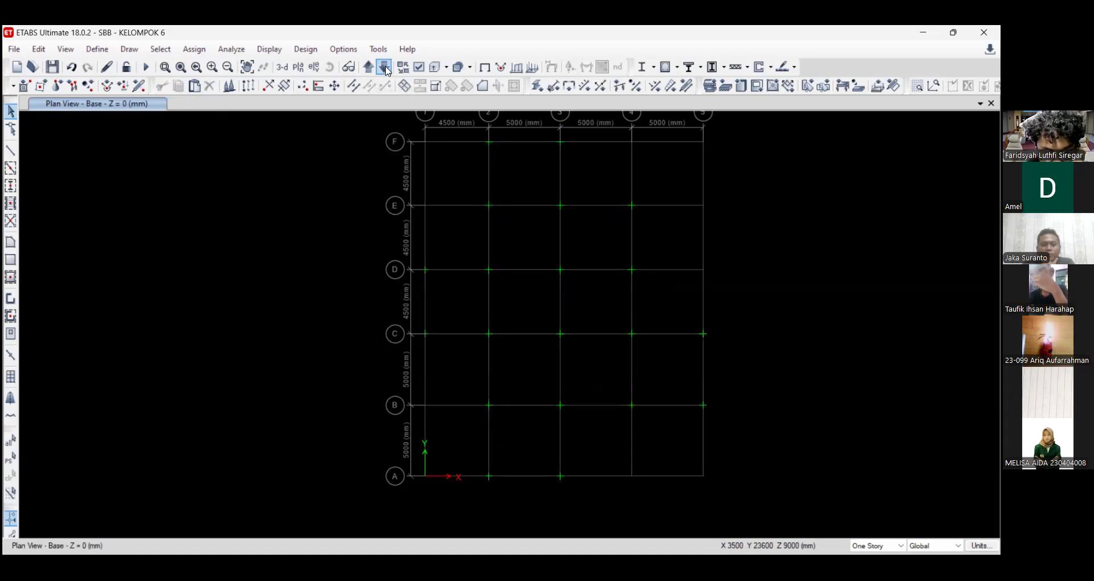
left_click(385, 67)
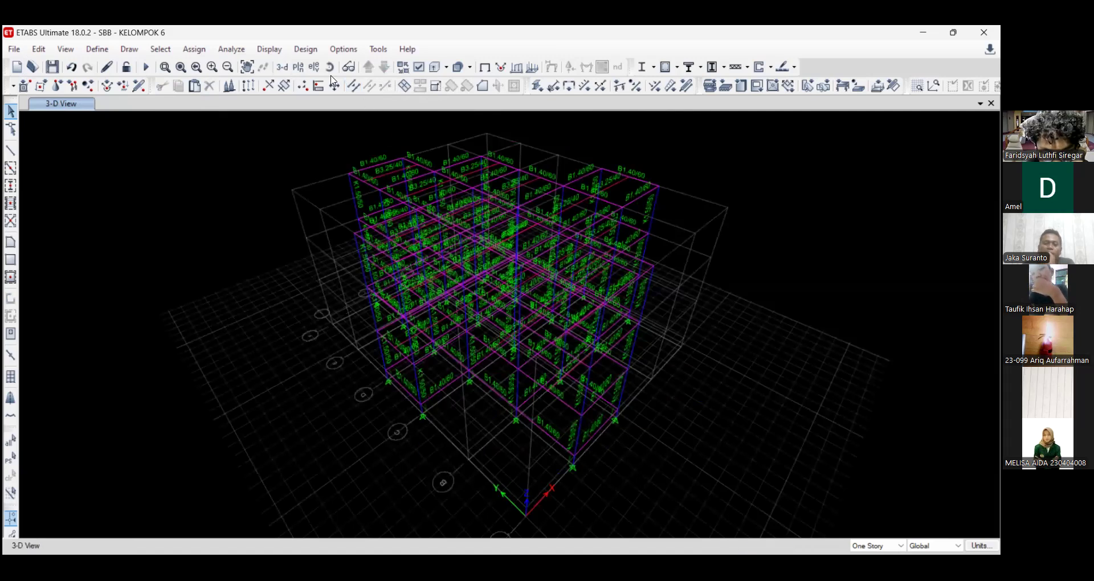
left_click(446, 450)
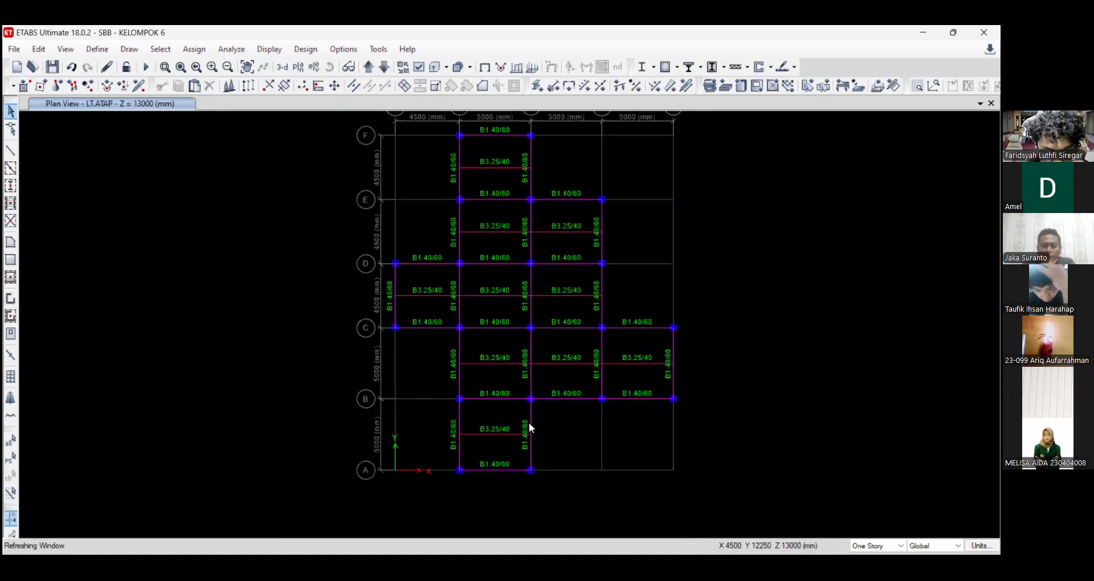
left_click(367, 69)
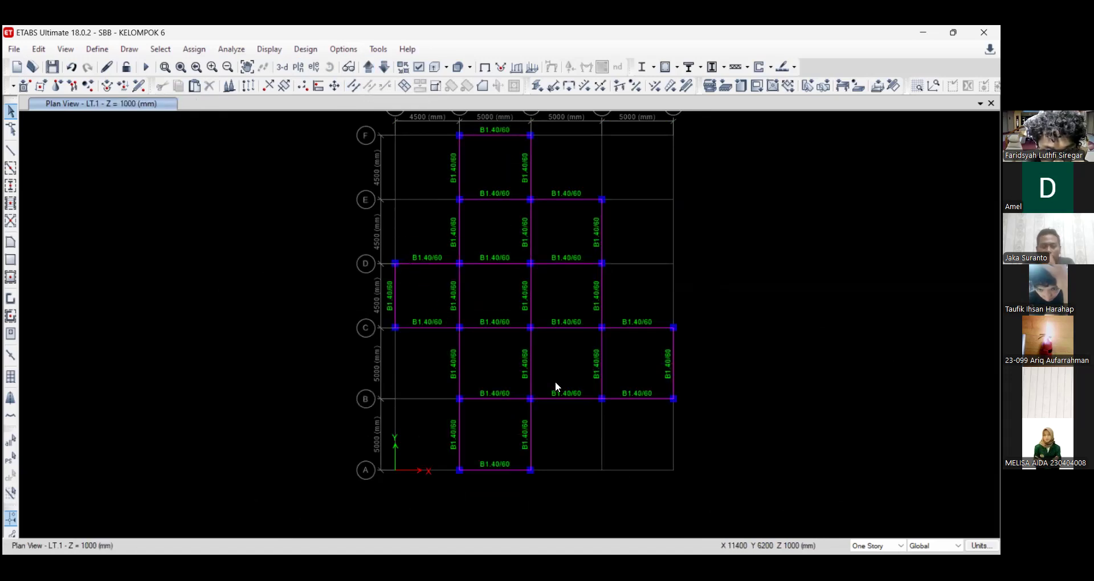
left_click(368, 73)
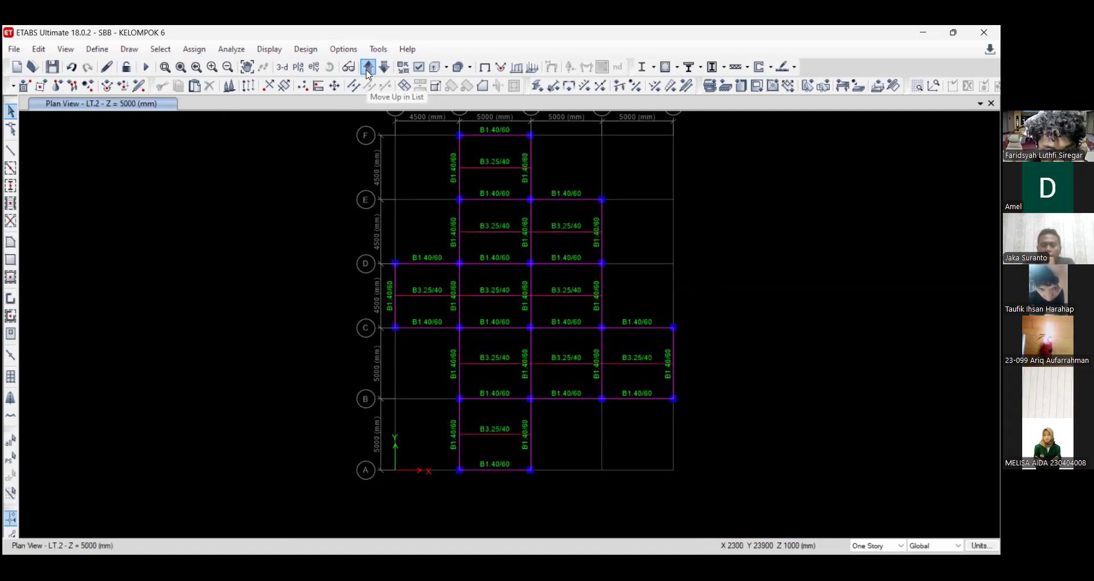
- Draw rectangular F1.150 slabs in the three framed LT.2 bays between grid lines F and D
left_click(10, 265)
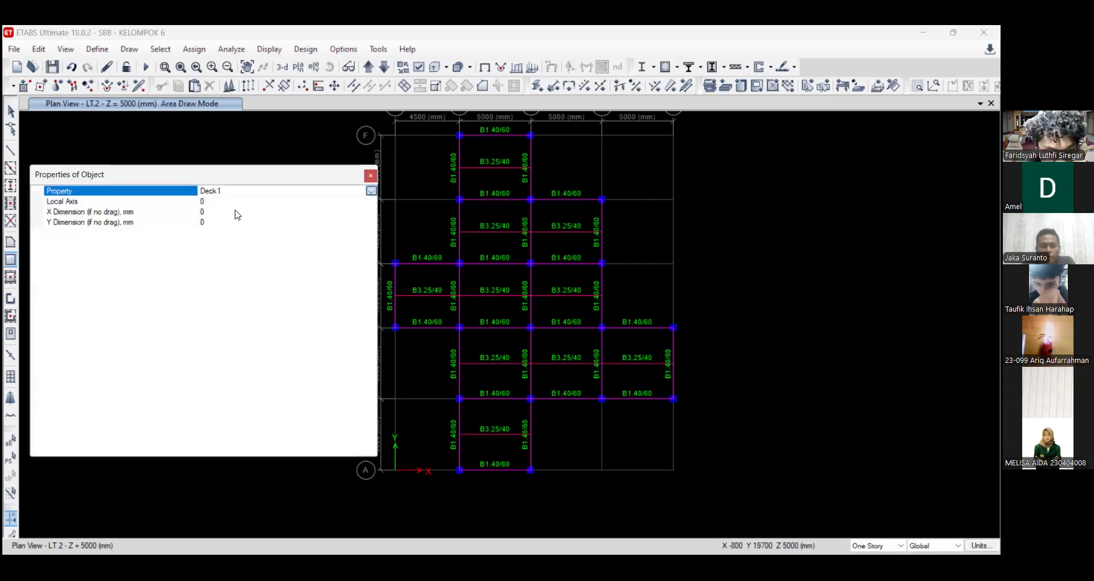
left_click(238, 215)
left_click_drag(458, 135, 536, 200)
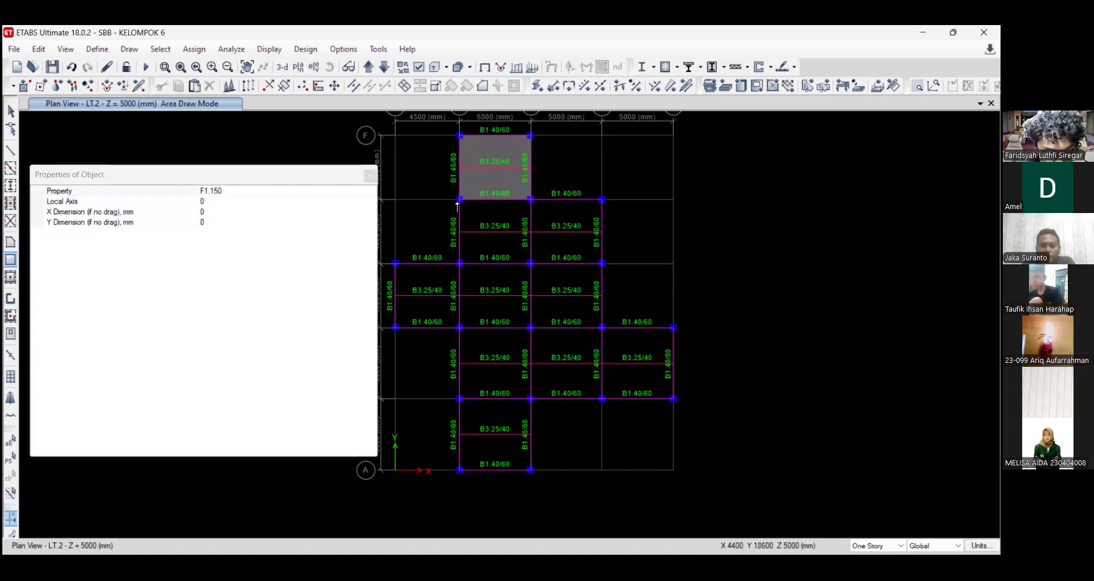
left_click_drag(462, 209, 530, 263)
left_click_drag(531, 200, 601, 263)
- Draw rectangular F1.150 slabs in the seven framed LT.2 bays between grid lines D and A, and finish drawing
left_click_drag(434, 309, 459, 327)
left_click_drag(459, 263, 530, 327)
left_click_drag(530, 264, 602, 328)
left_click_drag(460, 328, 530, 398)
left_click_drag(530, 328, 602, 399)
left_click_drag(640, 367, 674, 399)
left_click_drag(459, 400, 530, 463)
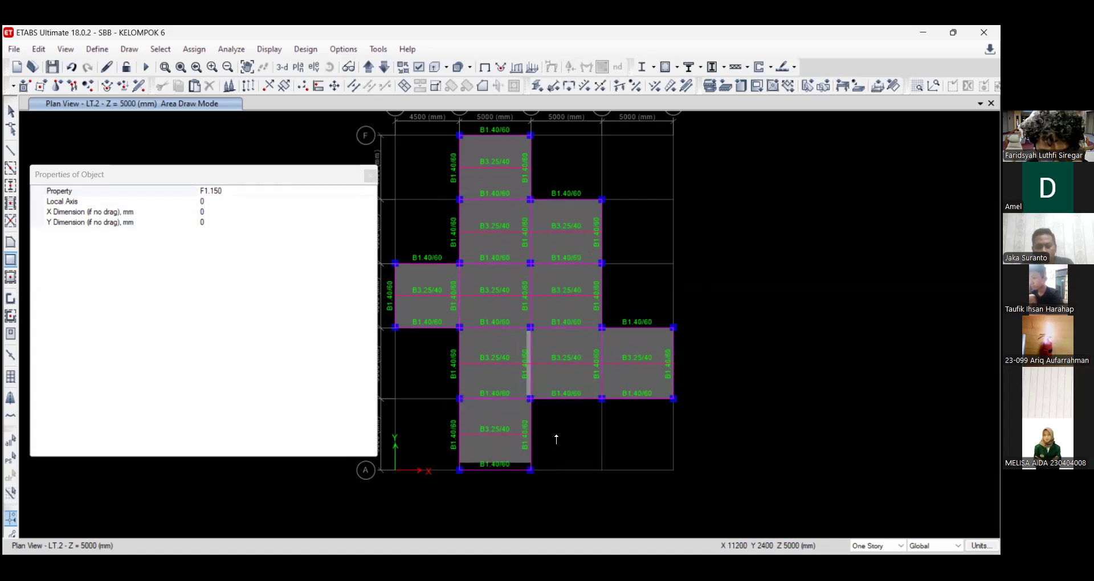
key("Escape")
- Delete the misaligned slab in the LT.2 bay between grid lines 3-4 and B-C and redraw it with F1.150
left_click(564, 385)
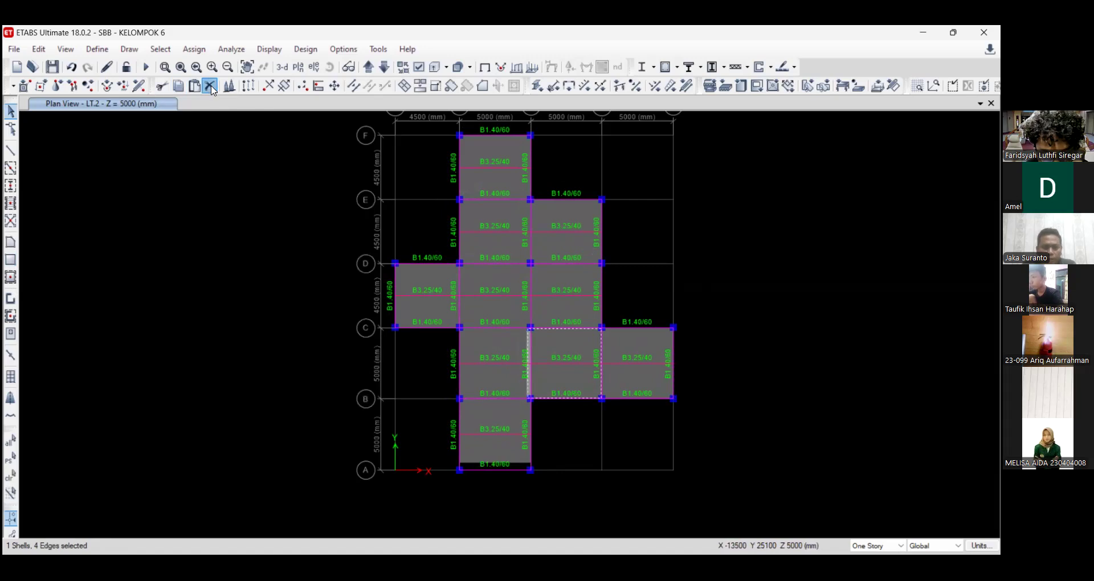
key("Delete")
left_click(11, 260)
left_click_drag(530, 328, 602, 399)
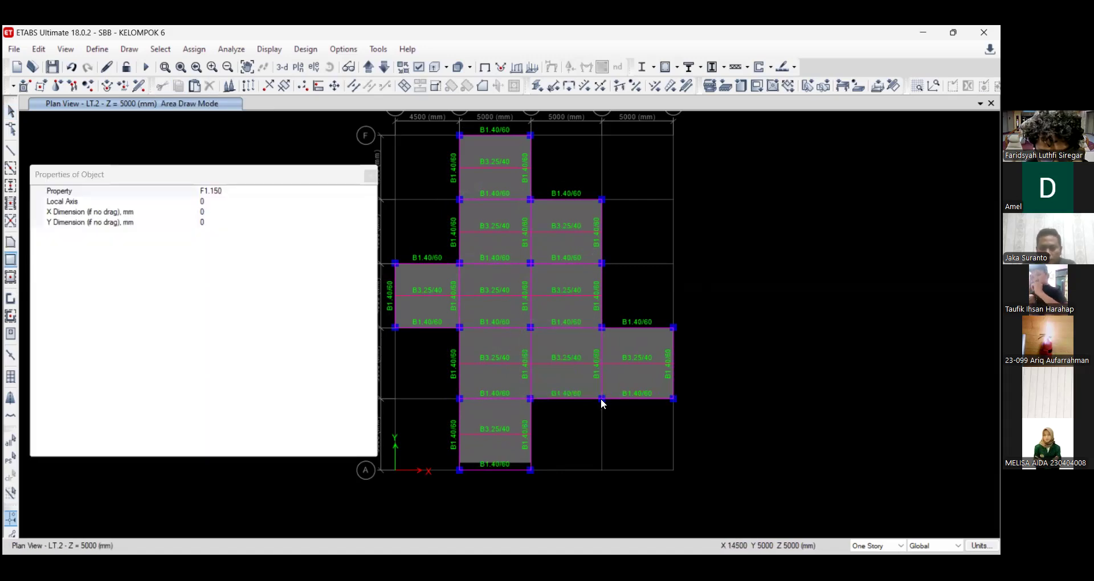
key("Escape")
- Delete the redrawn slab between grid lines 3-4 and B-C once more and draw a new F1.150 slab over the bay
left_click(574, 381)
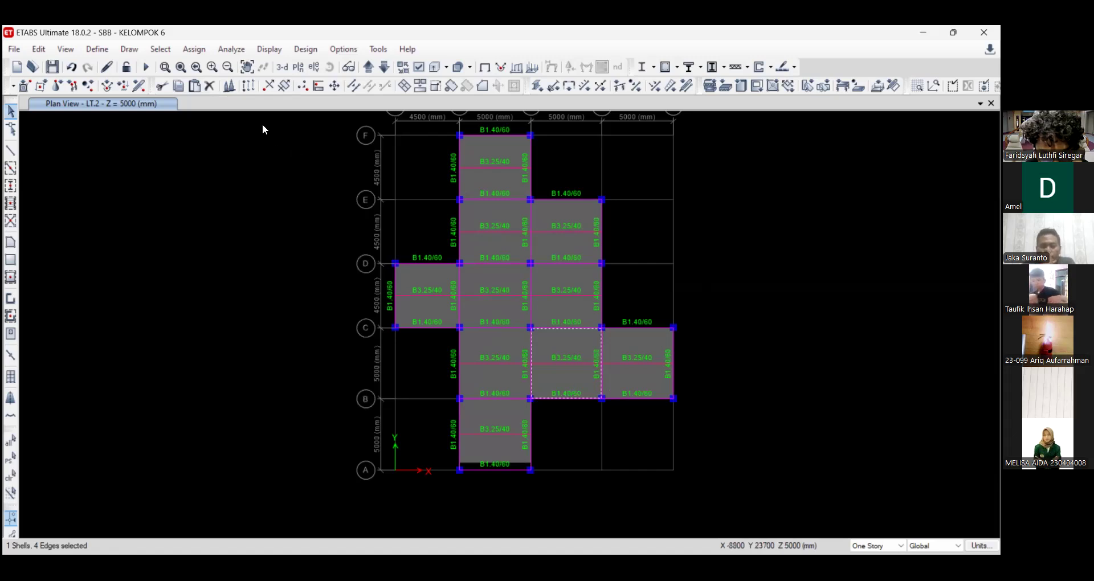
left_click(210, 85)
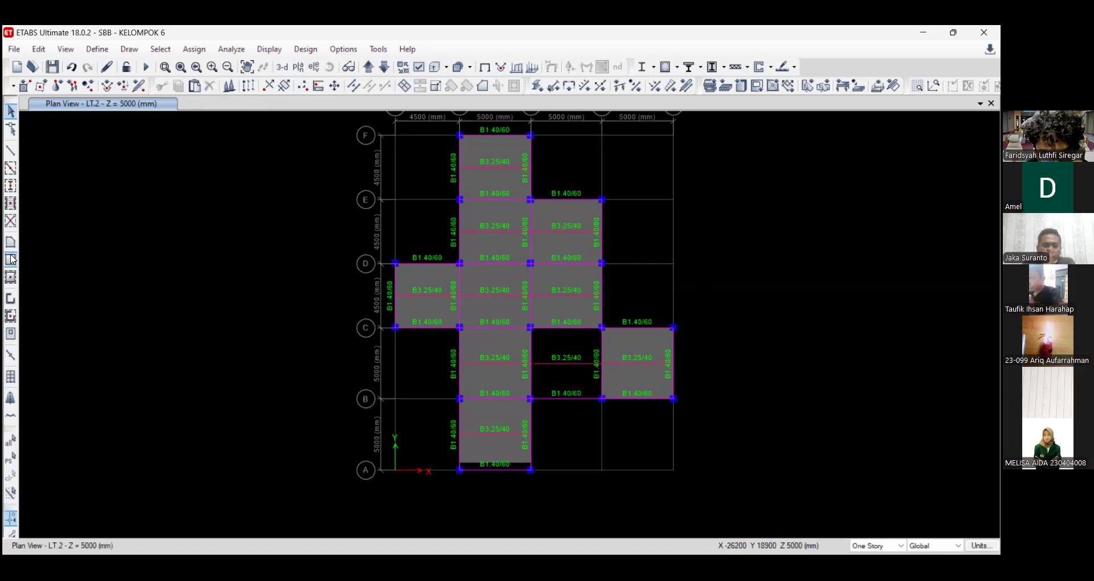
left_click_drag(594, 402, 595, 417)
key("Escape")
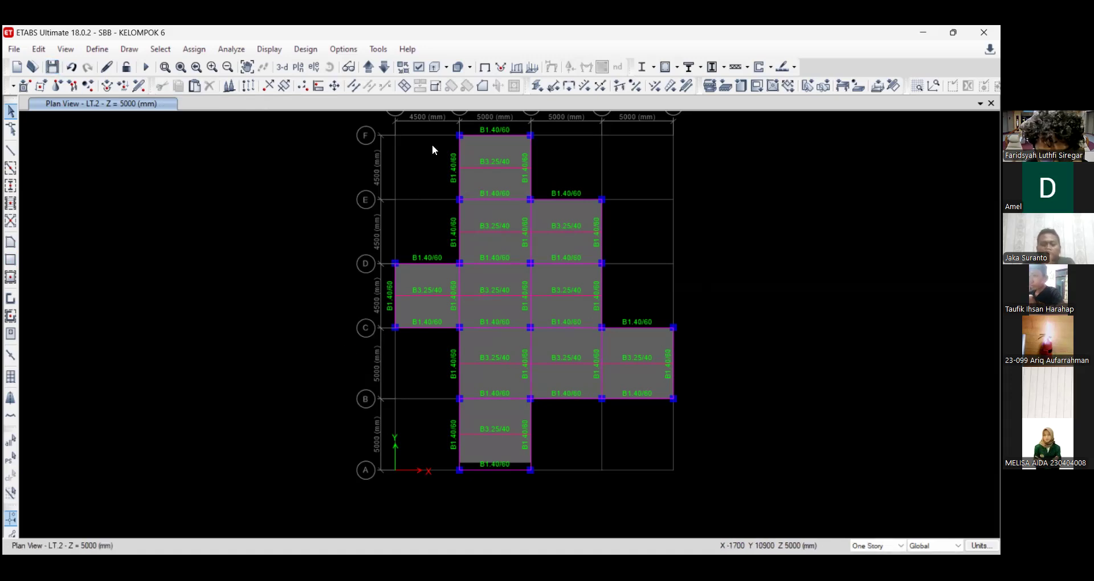
- Replicate all ten F1.150 slabs of the LT.2 plan to the LT.ATAP and LT.3 stories
left_click(497, 182)
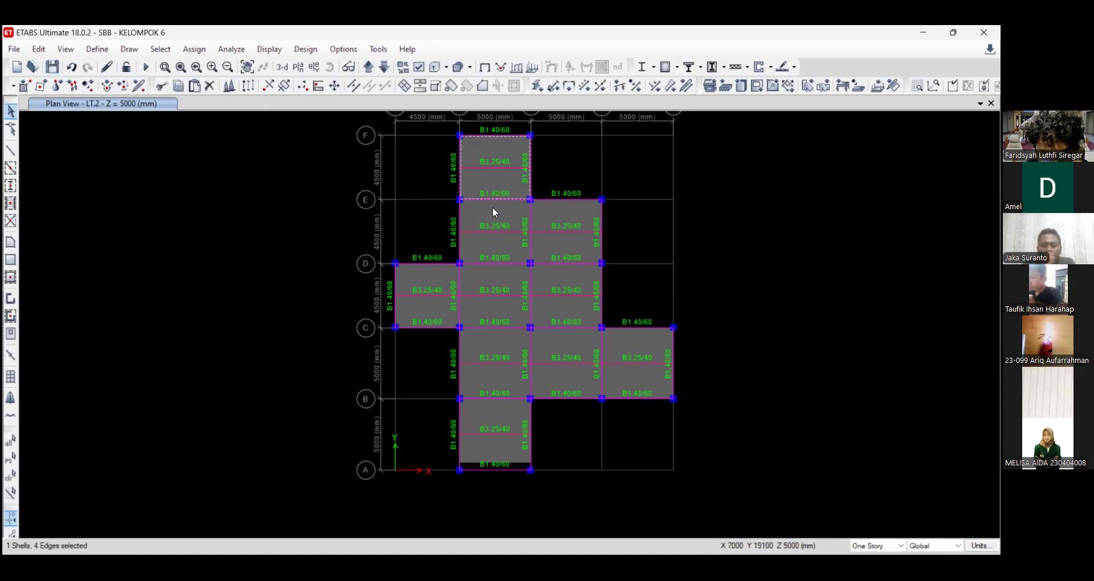
left_click(490, 219)
left_click(556, 218)
left_click(561, 283)
left_click(495, 284)
left_click(442, 290)
left_click(486, 346)
left_click(564, 351)
left_click(617, 347)
left_click(503, 409)
left_click(38, 49)
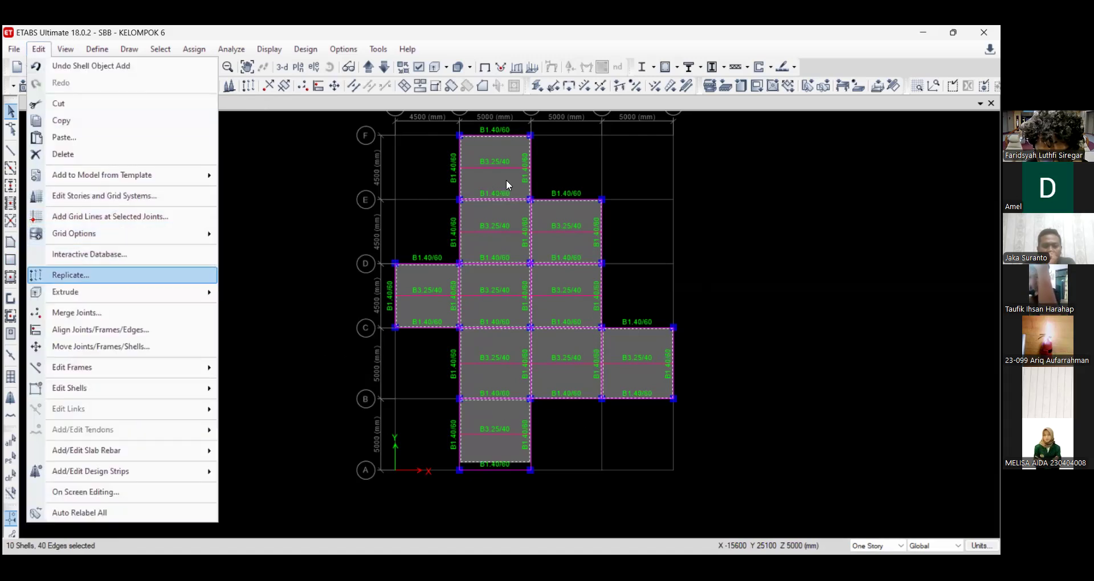
key("Return")
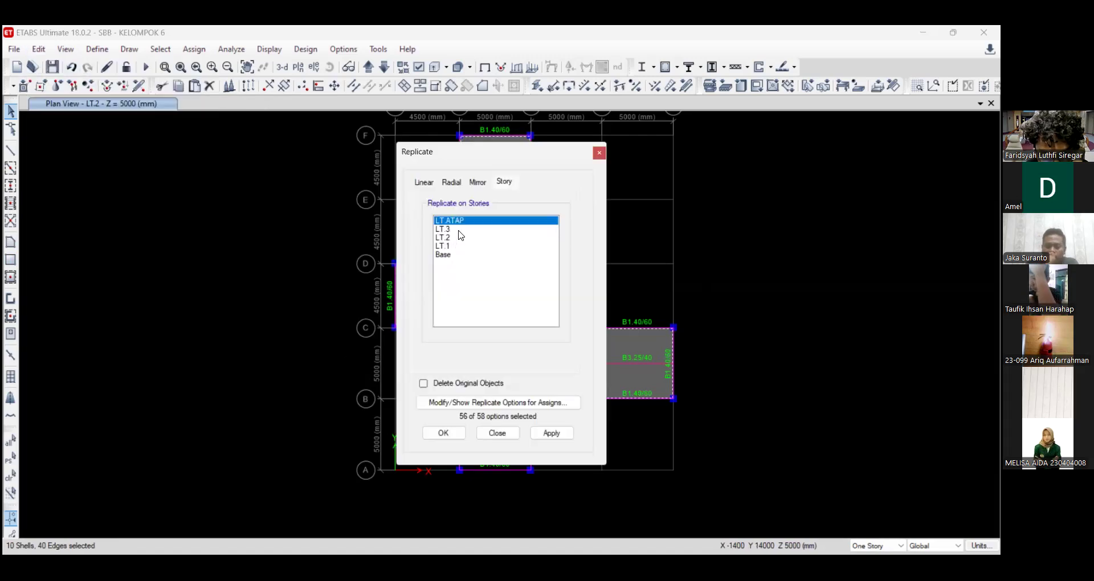
left_click(461, 230, "ctrl")
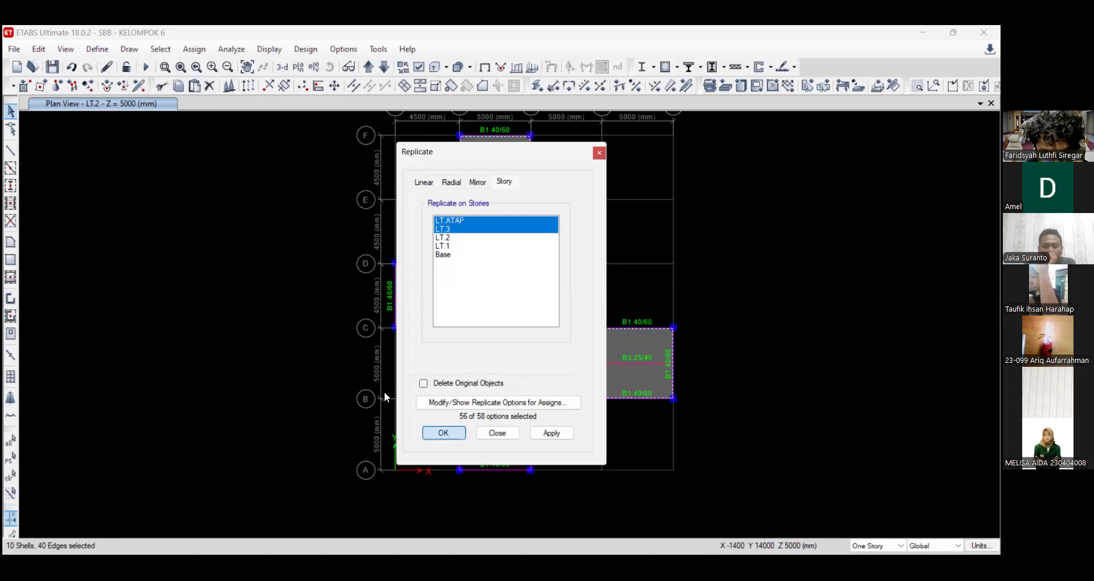
key("Return")
- Review the slabs and framing on the plans of every story and in the elevation view along grid line A
left_click(369, 69)
left_click(369, 68)
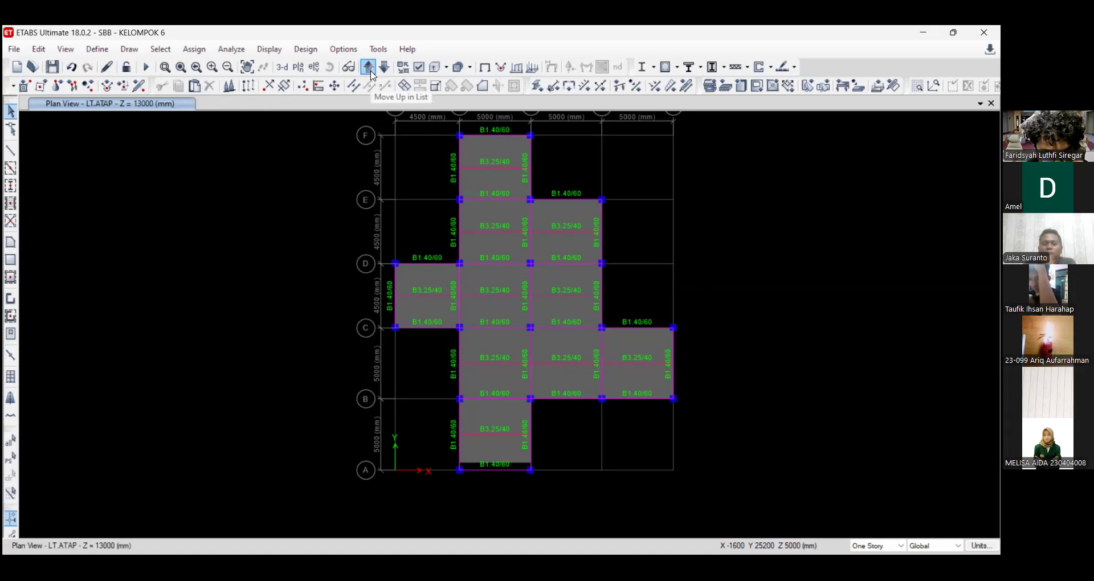
left_click(369, 68)
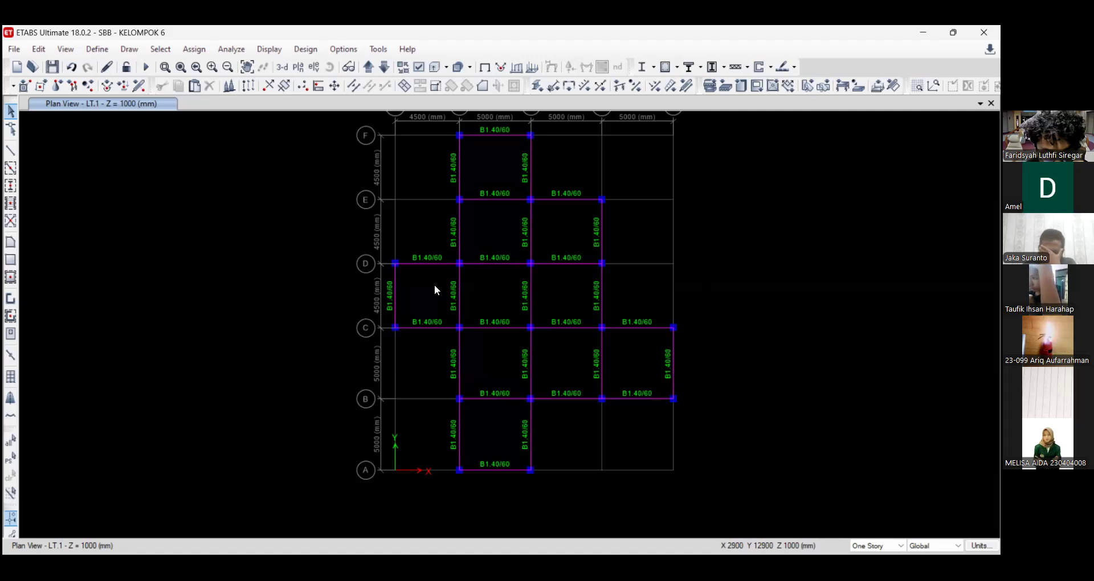
left_click(369, 67)
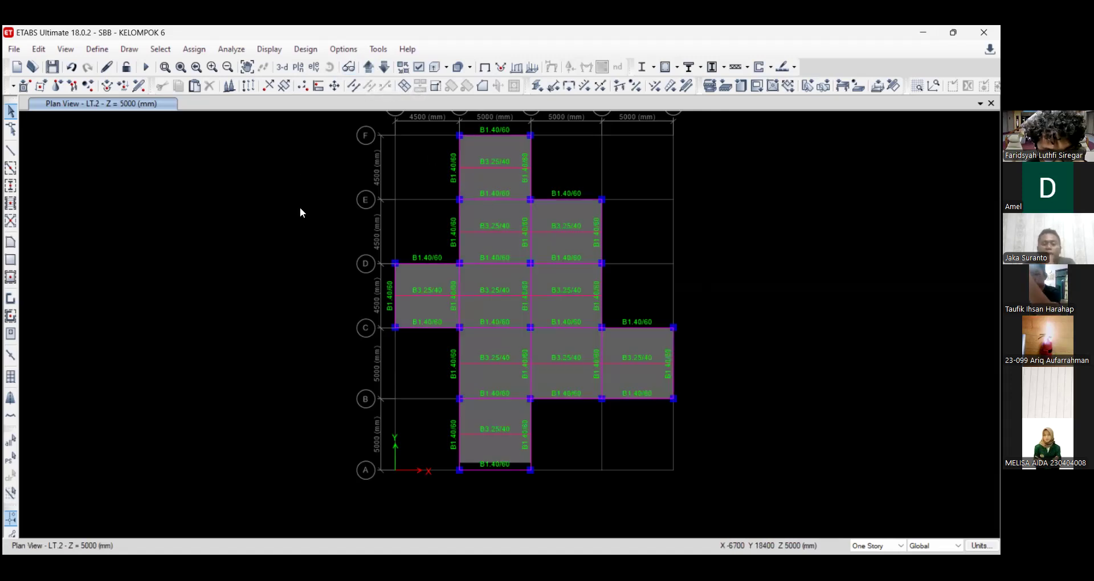
left_click(368, 69)
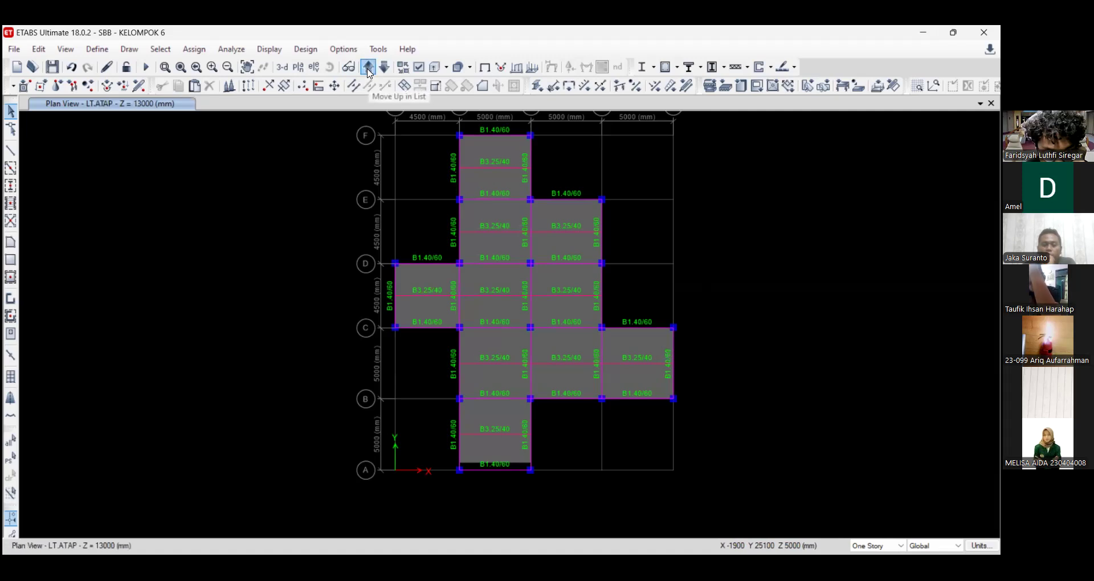
left_click(368, 69)
scroll(426, 330, "down", 5)
scroll(427, 333, "up", 5)
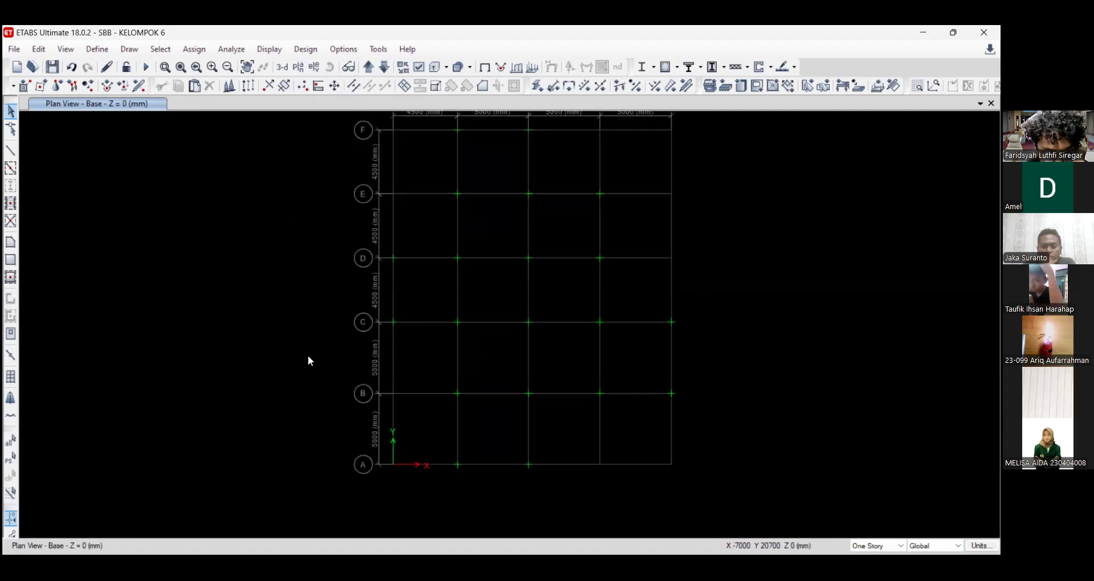
scroll(341, 388, "down", 3)
scroll(347, 392, "up", 3)
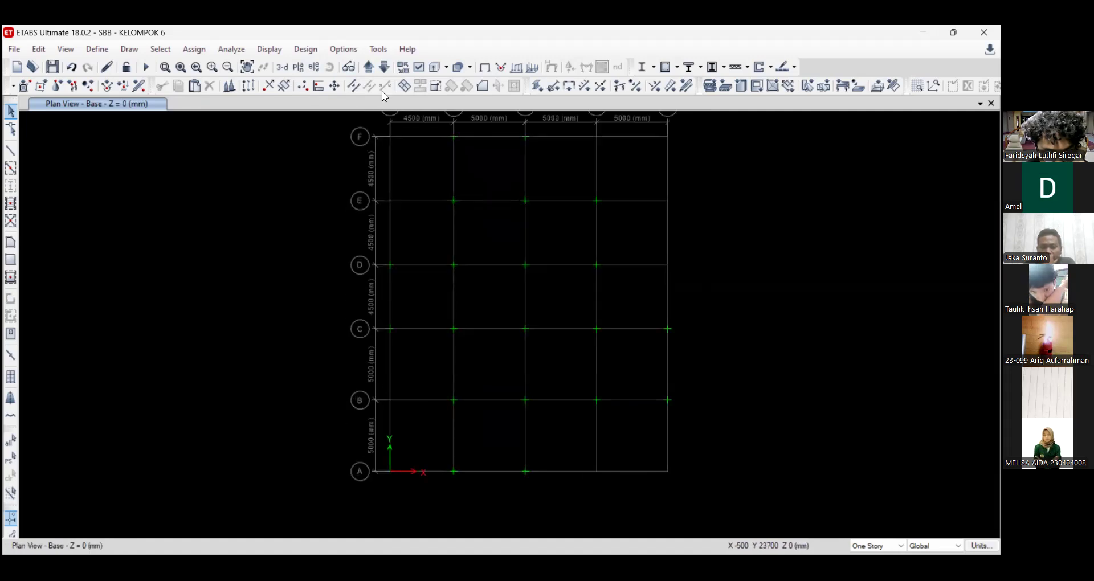
left_click(315, 69)
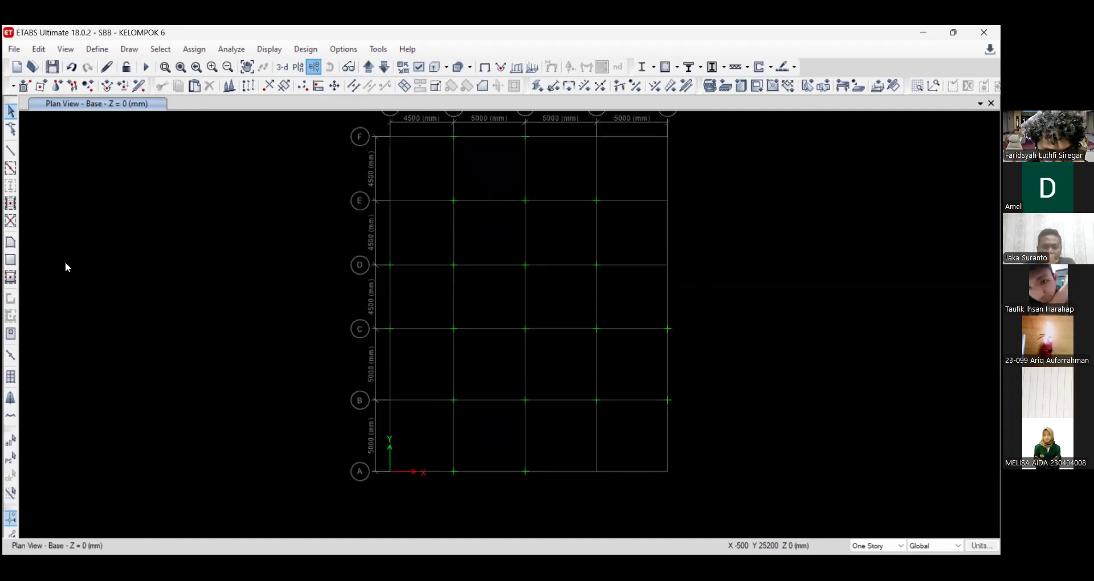
left_click(126, 451)
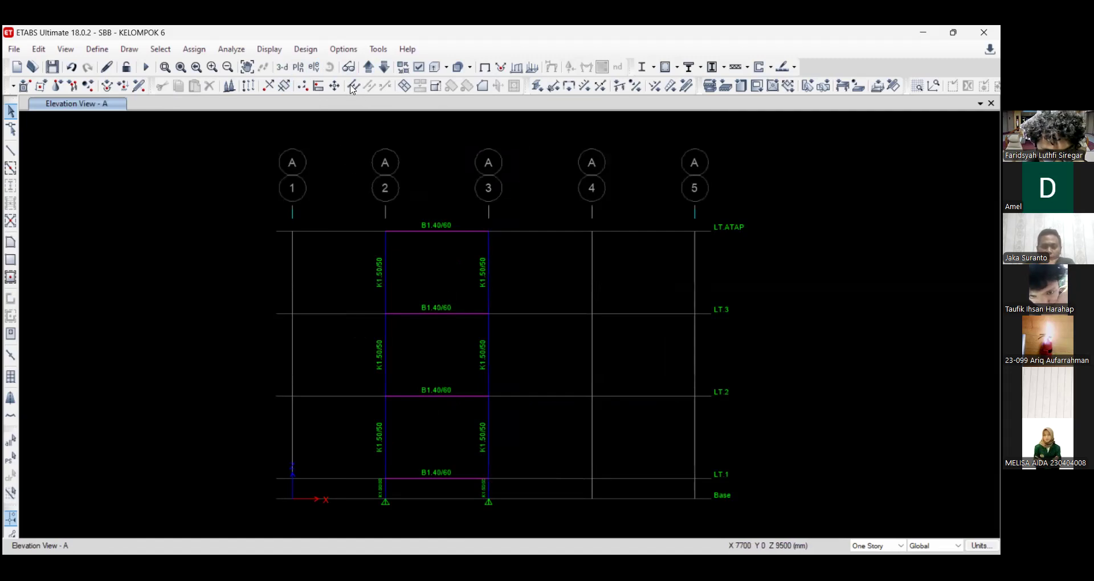
- Return to the LT.2 plan and delete the short slab in the bay between grid lines A-B and 2-3
left_click(298, 66)
left_click(547, 452)
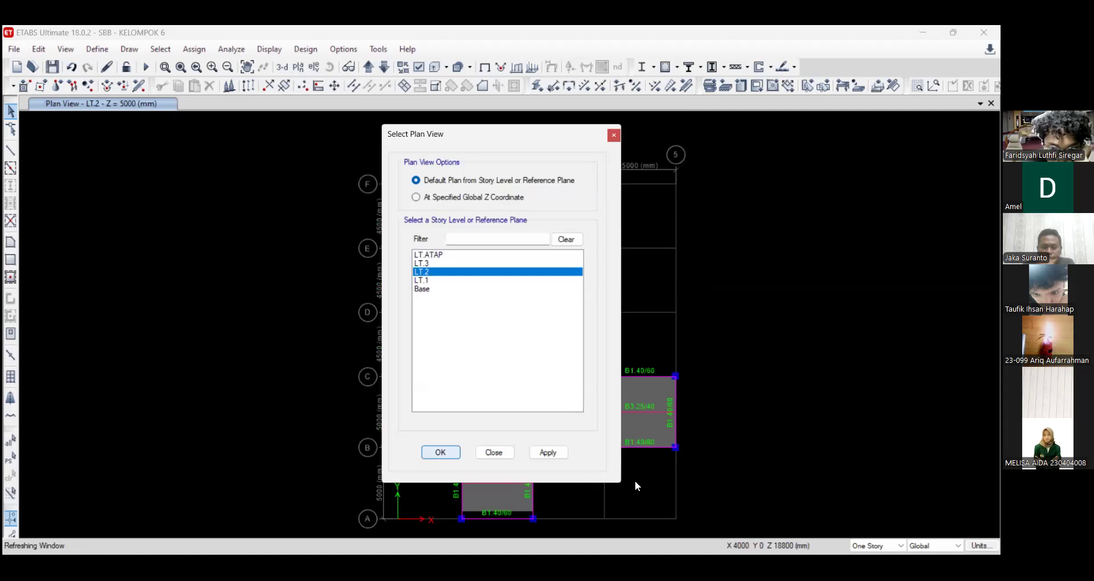
left_click(640, 428)
left_click(641, 427)
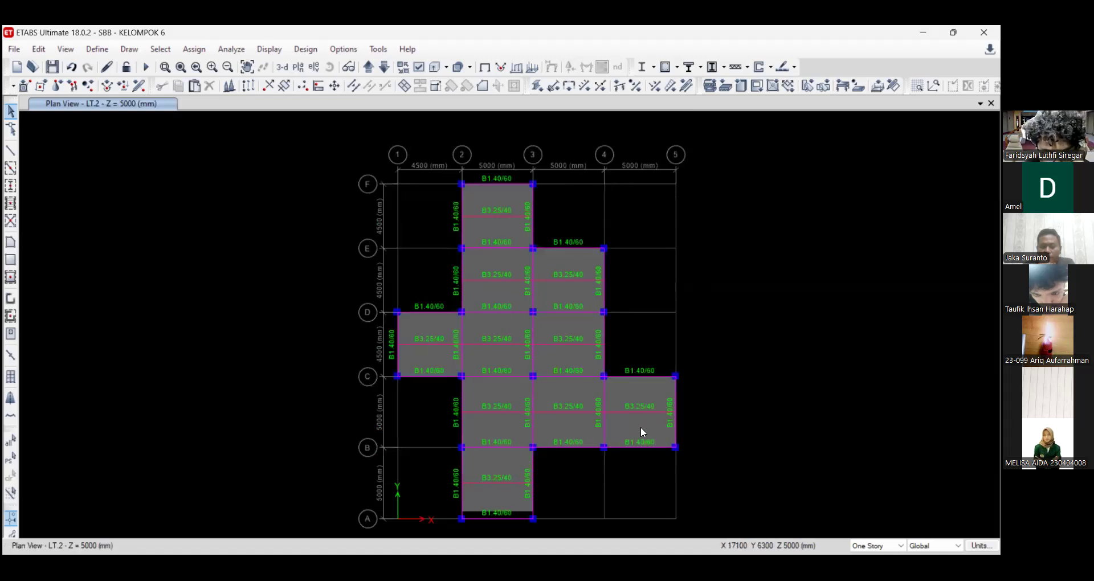
left_click(502, 497)
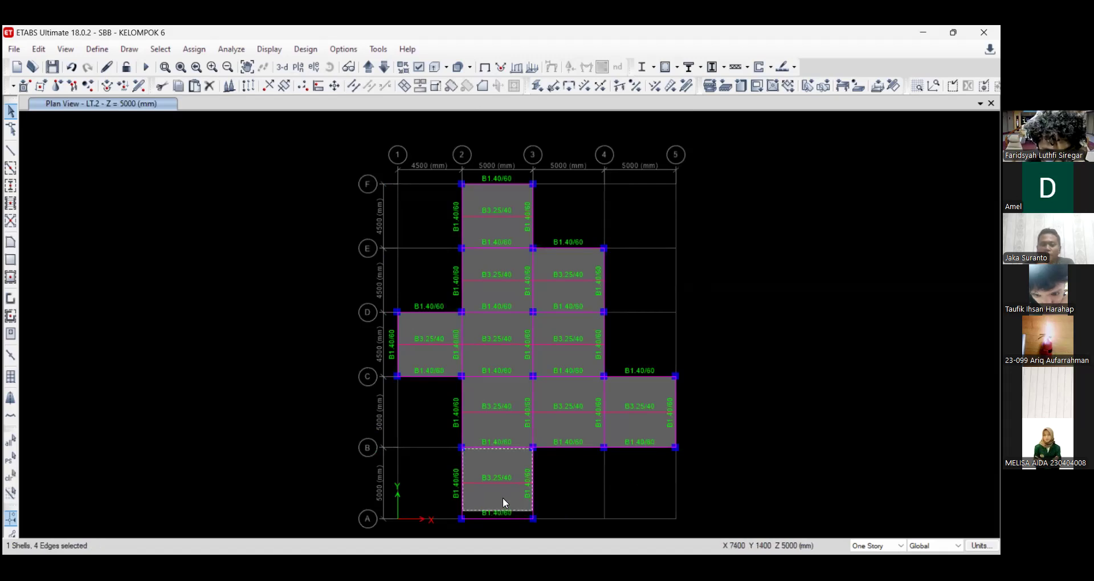
left_click(209, 86)
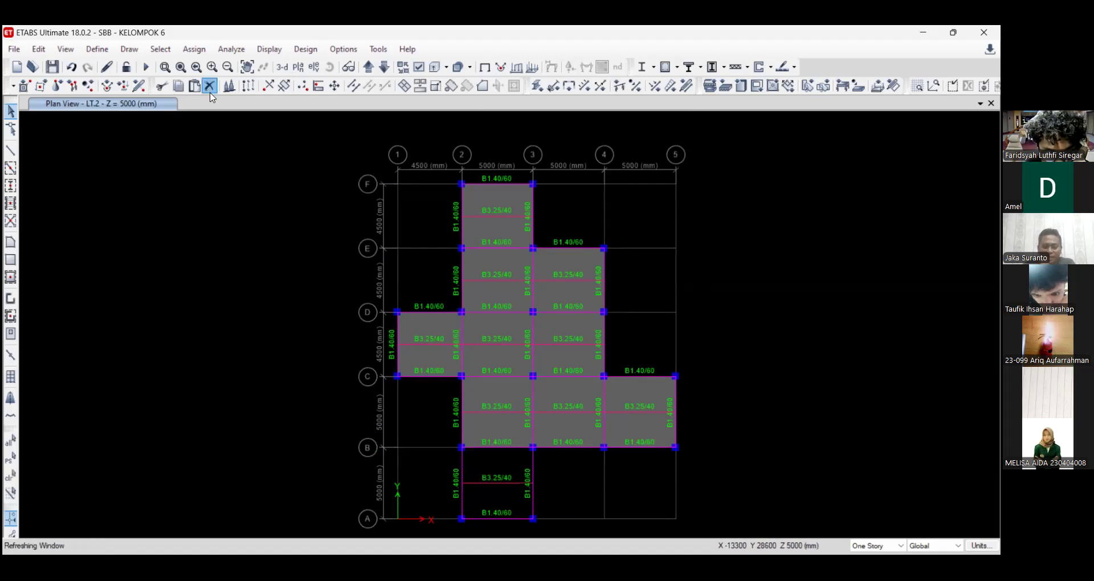
- Draw a full-size F1.150 slab over the bay between grid lines A-B and 2-3 on the LT.2 plan
left_click(9, 261)
left_click_drag(461, 447, 578, 508)
key("Escape")
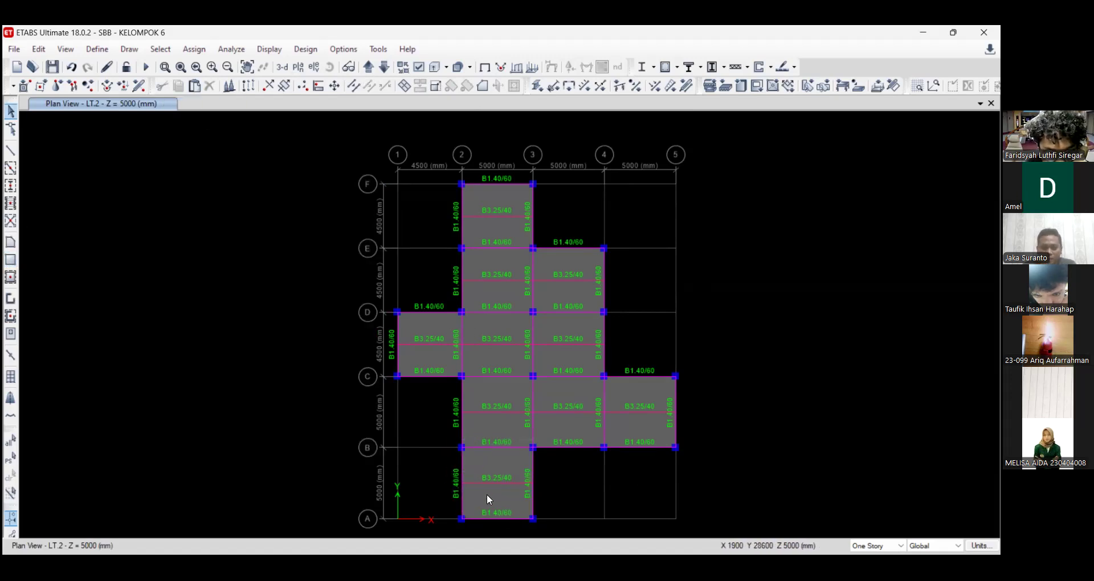
- Delete the short slab between grid lines A-B and 2-3 on both the LT.3 and LT.ATAP plans
left_click(369, 66)
left_click(500, 503)
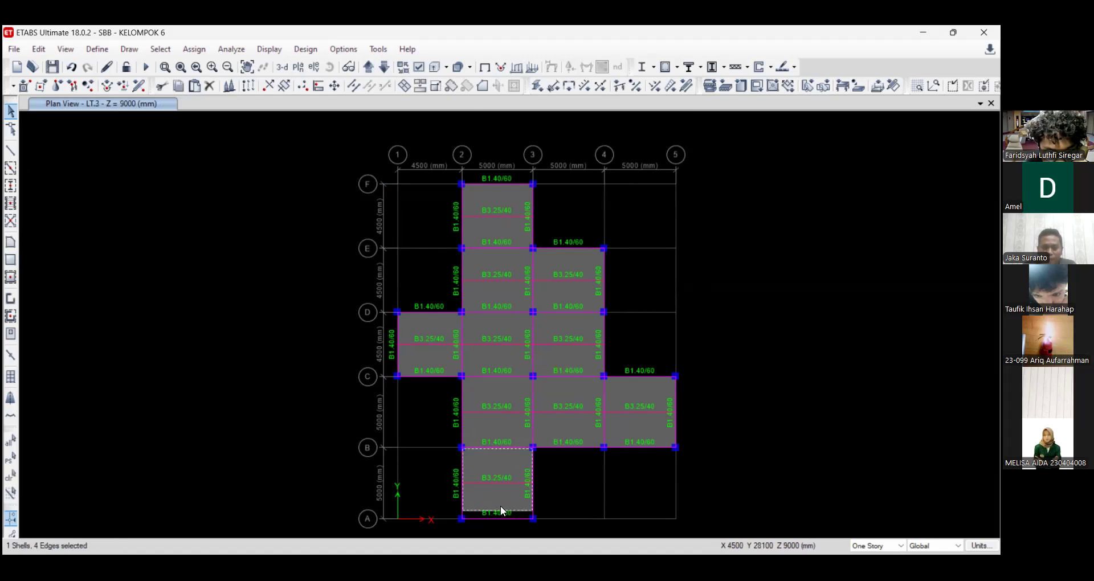
left_click(369, 67)
left_click(209, 86)
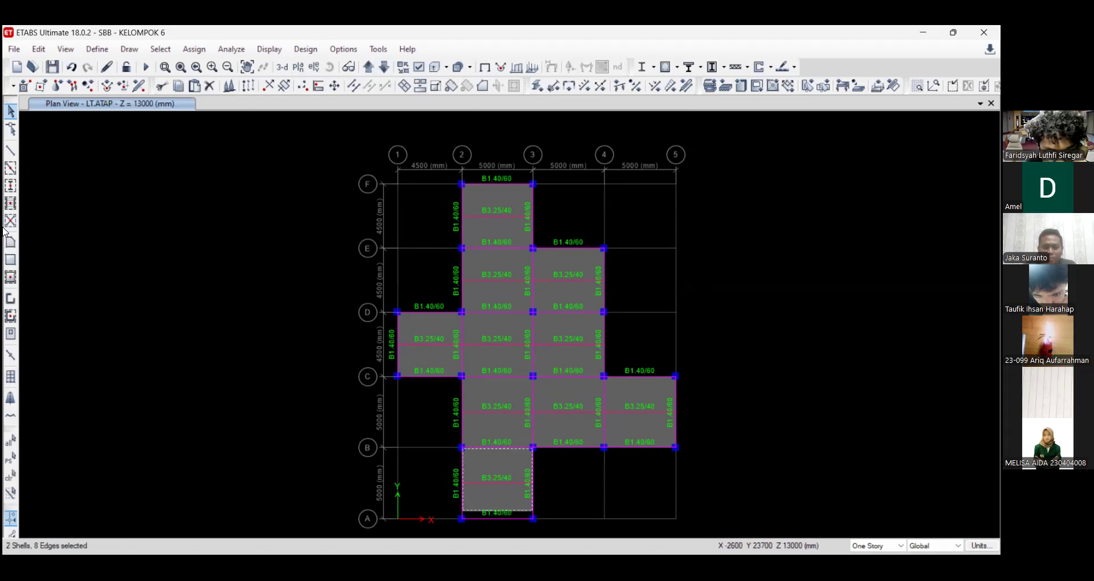
- Draw F1.150 slabs over the full bay between grid lines A-B and 2-3 on LT.3 and LT.ATAP
left_click(10, 260)
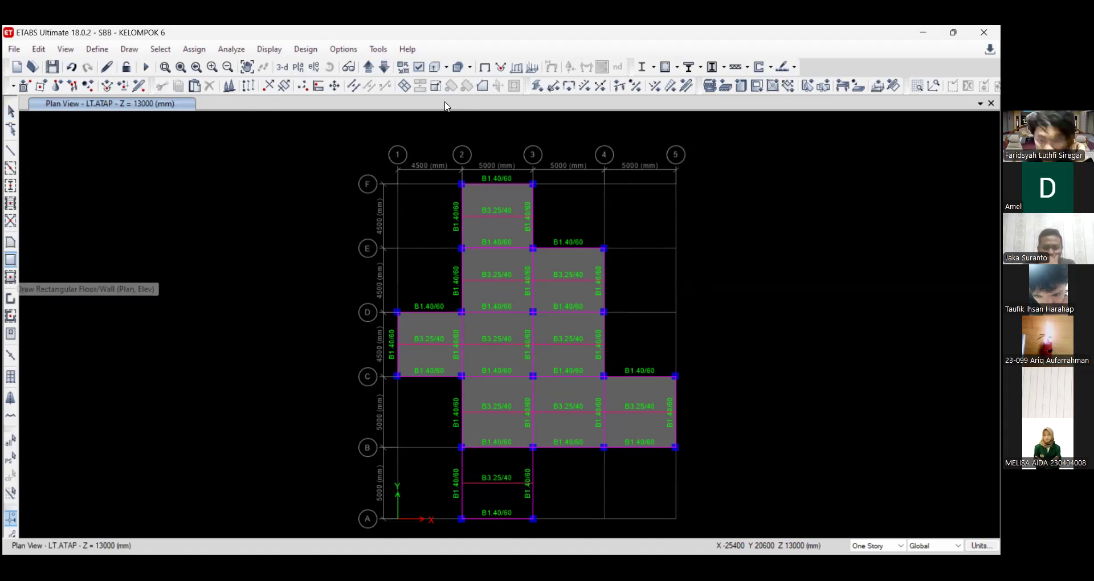
left_click(384, 67)
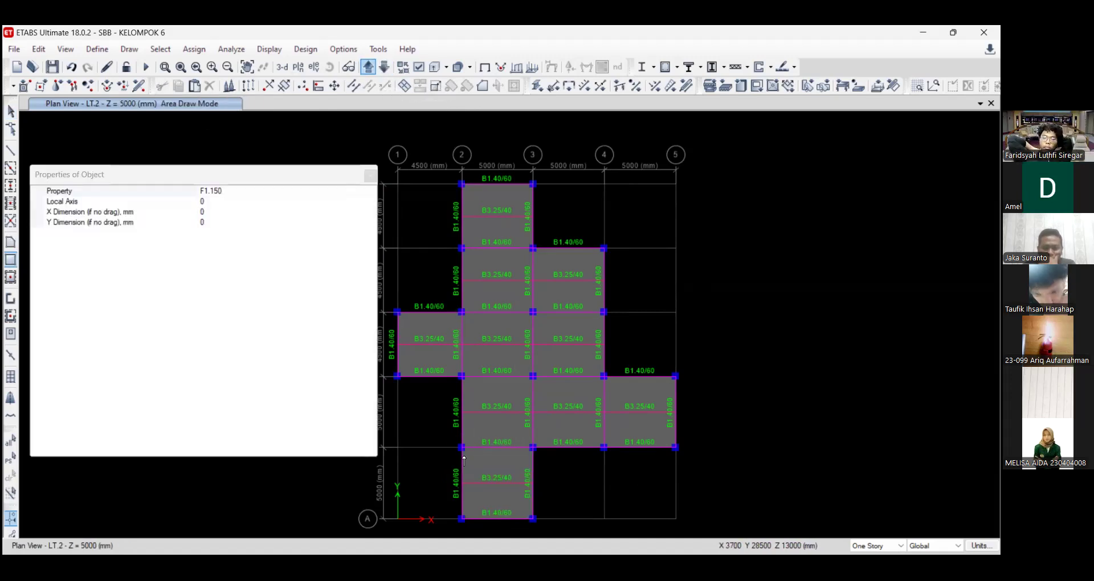
left_click_drag(462, 447, 533, 519)
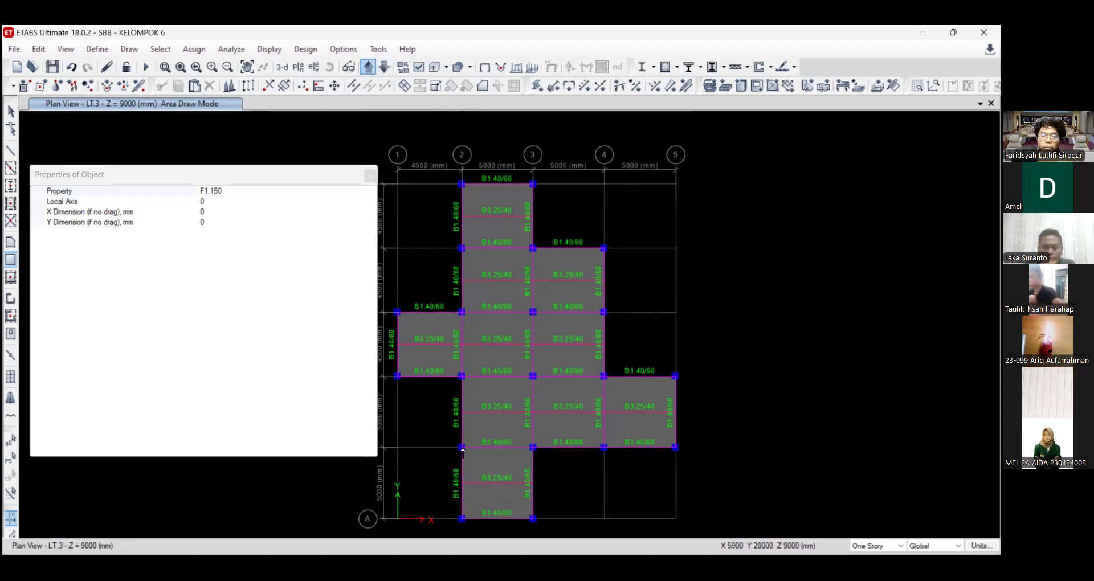
left_click(368, 67)
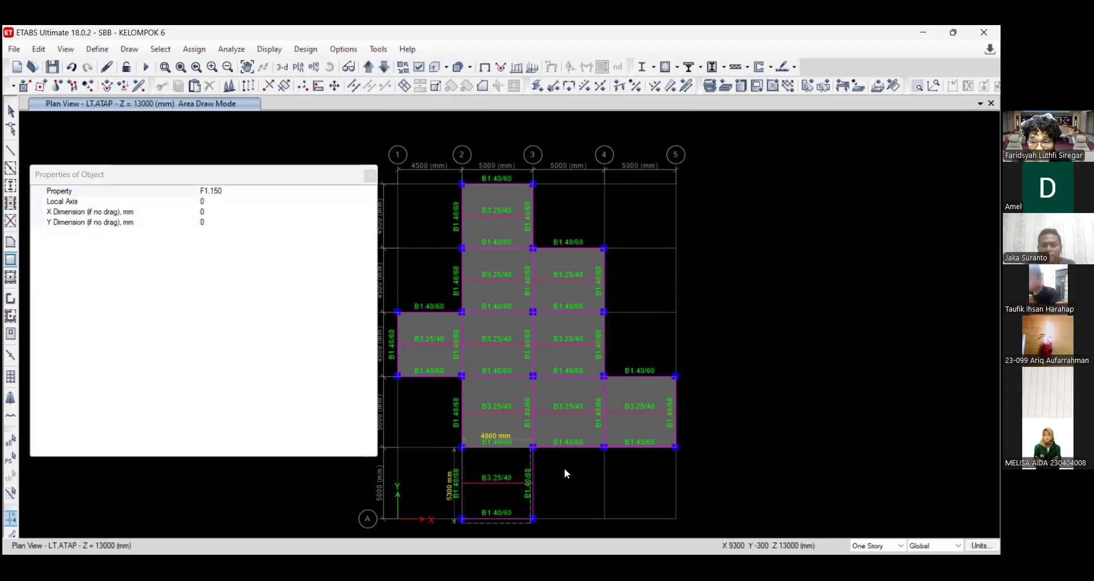
key("Escape")
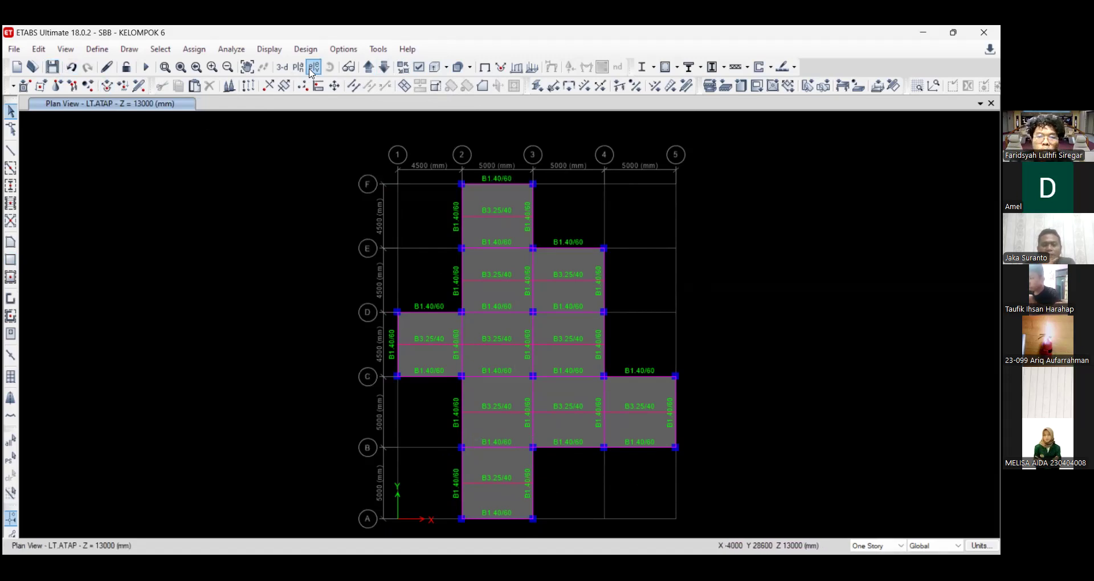
- Check the supports in elevation 1, then assign fixed restraints, with all translations and rotations restrained, to all column joints on the Base plan
left_click(122, 456)
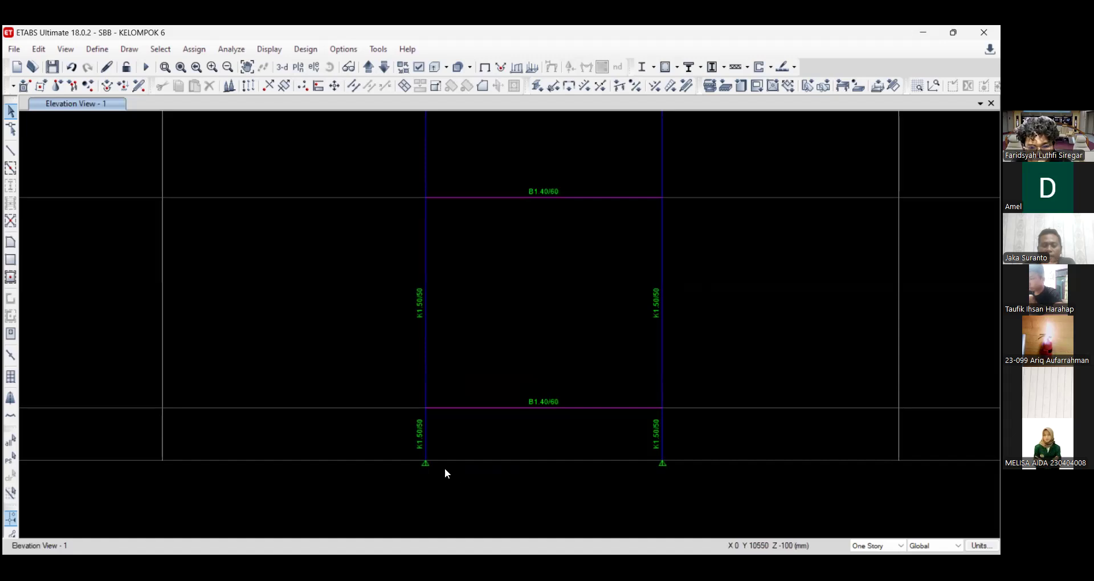
scroll(445, 468, "down", 3)
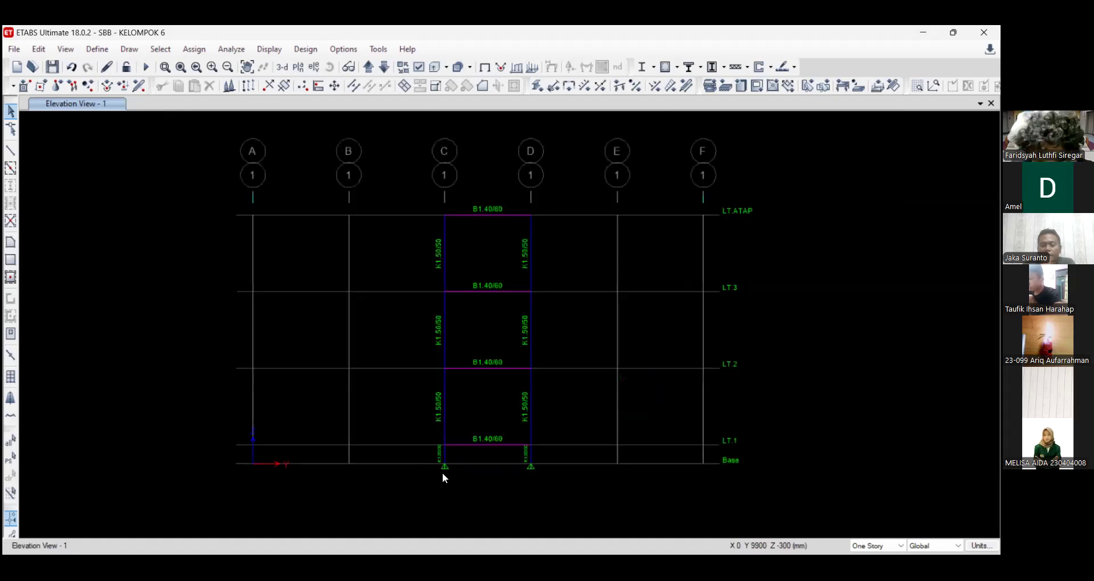
scroll(443, 475, "up", 3)
scroll(446, 476, "down", 3)
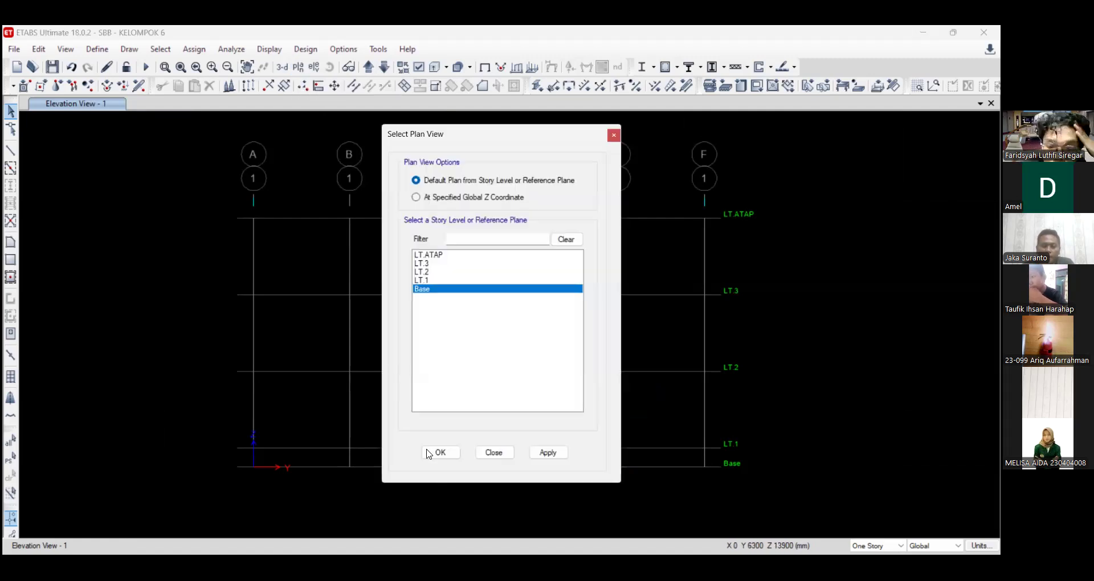
key("Return")
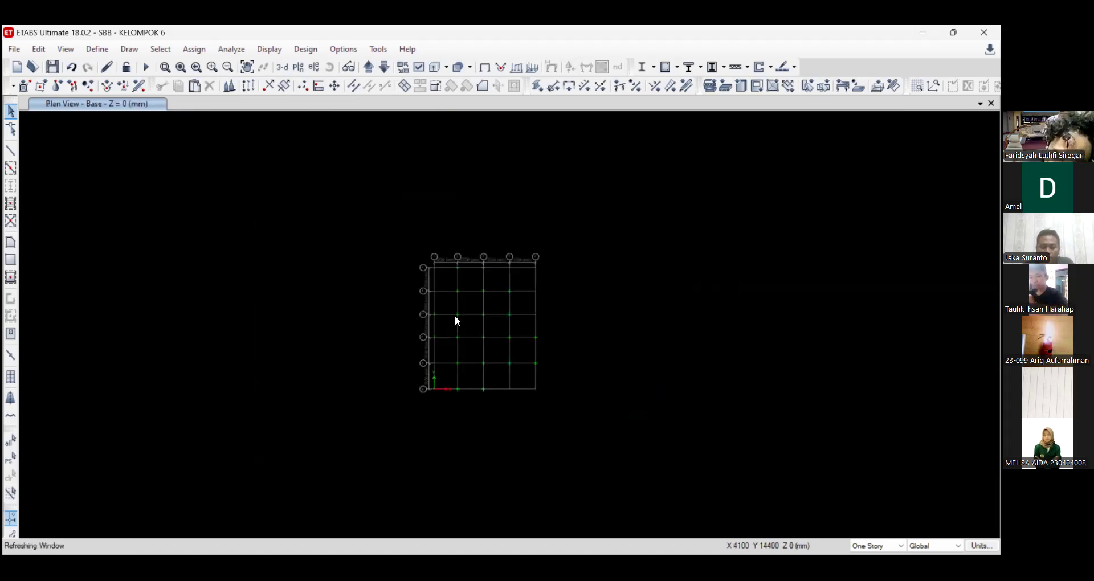
left_click_drag(672, 481, 755, 535)
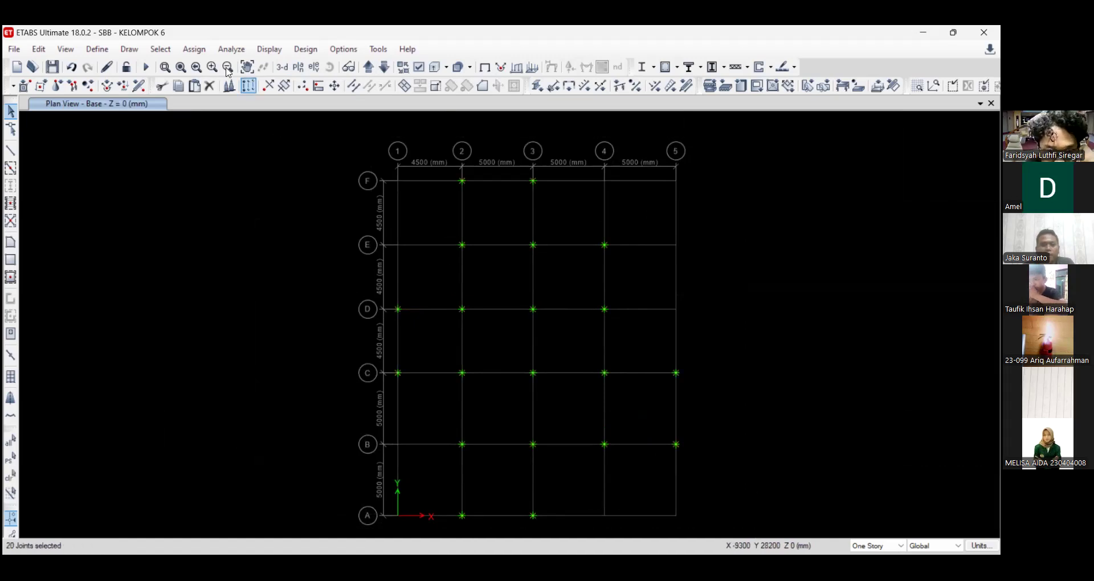
left_click(194, 49)
mouse_move(206, 67)
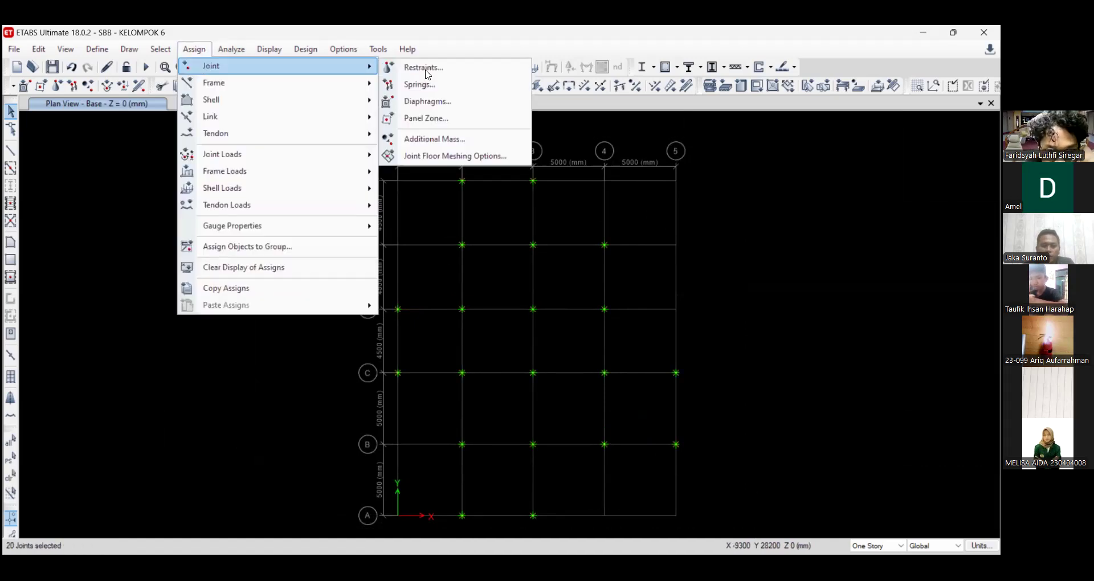
left_click(206, 395)
left_click(194, 49)
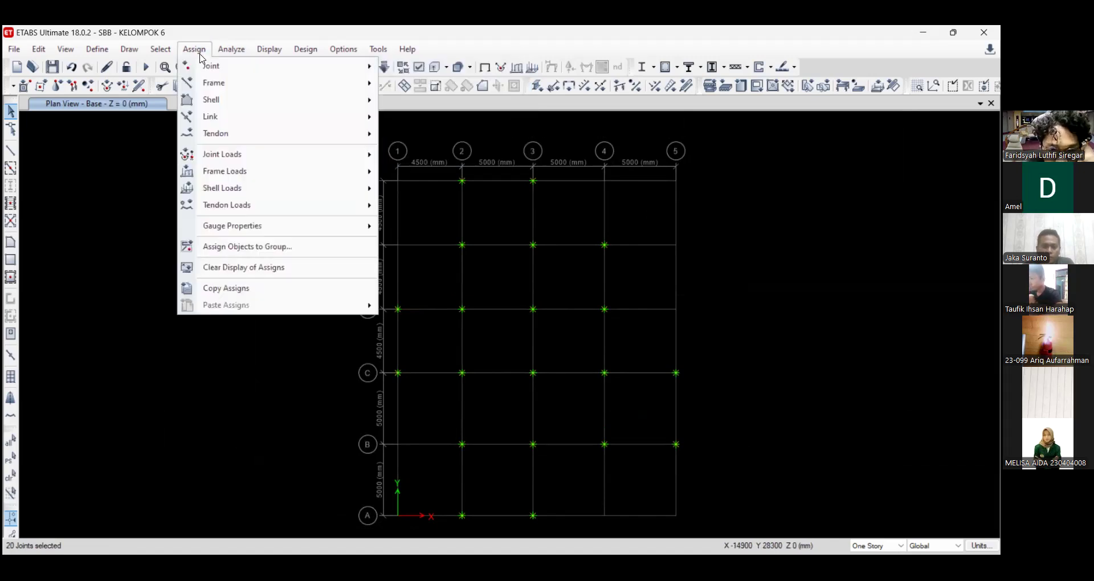
mouse_move(210, 66)
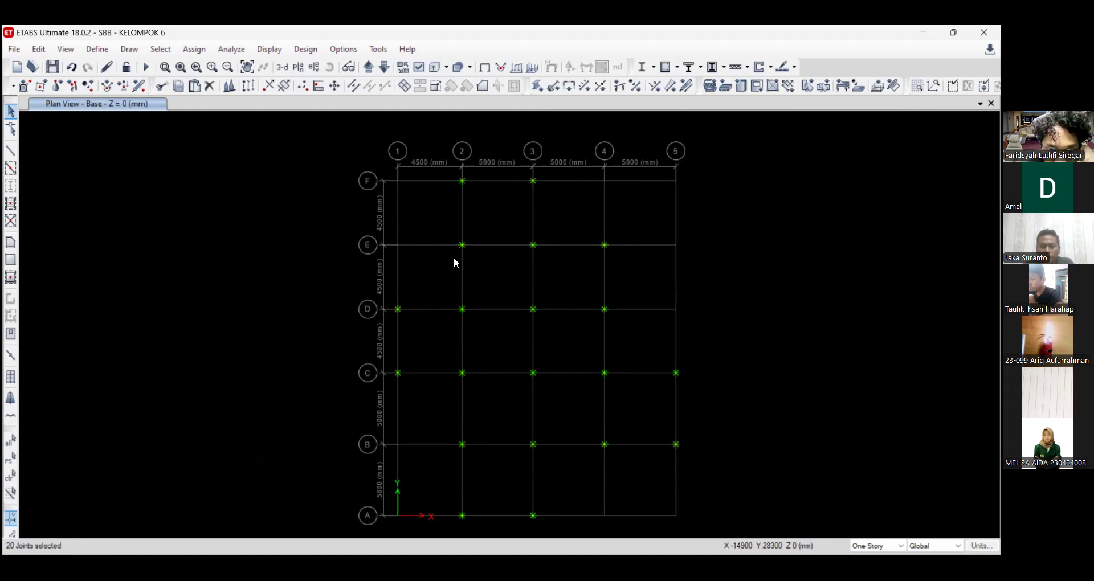
left_click(454, 338)
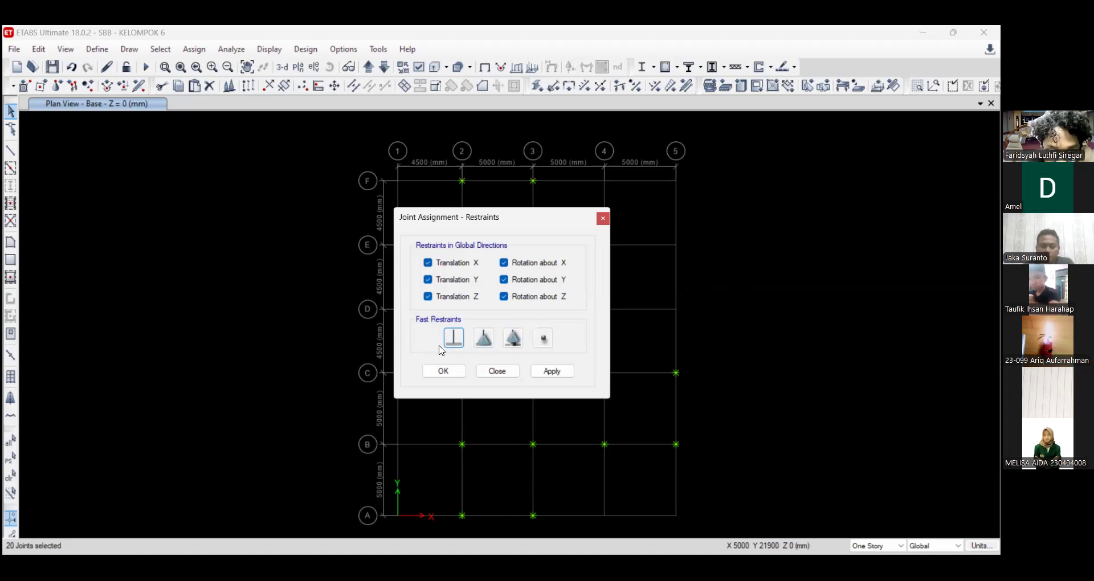
left_click(459, 375)
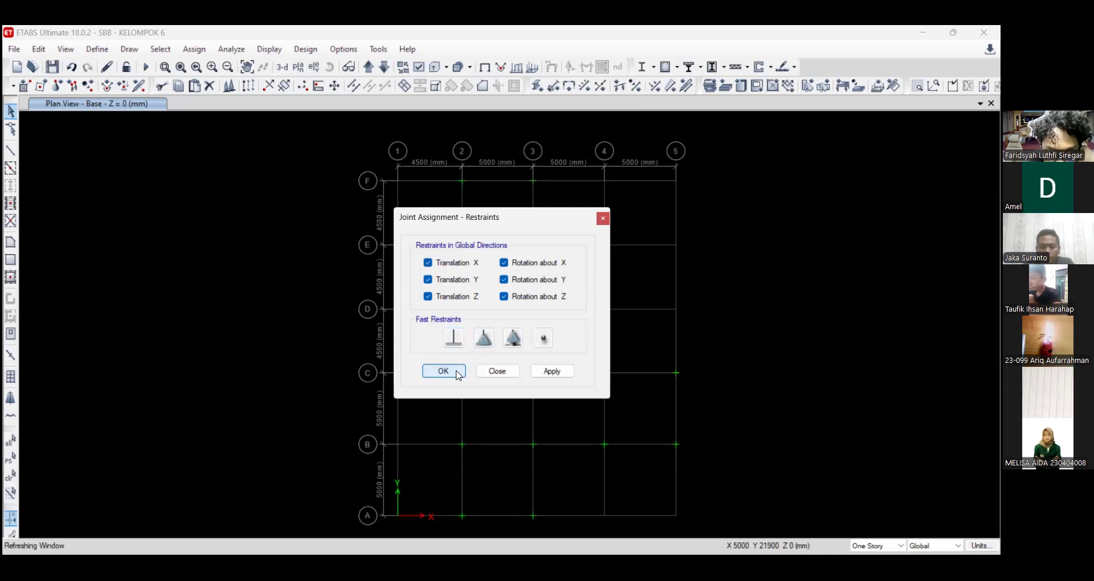
- Examine the joint restraints and framing in the elevation views, going through the grid lines from A onward
left_click(313, 68)
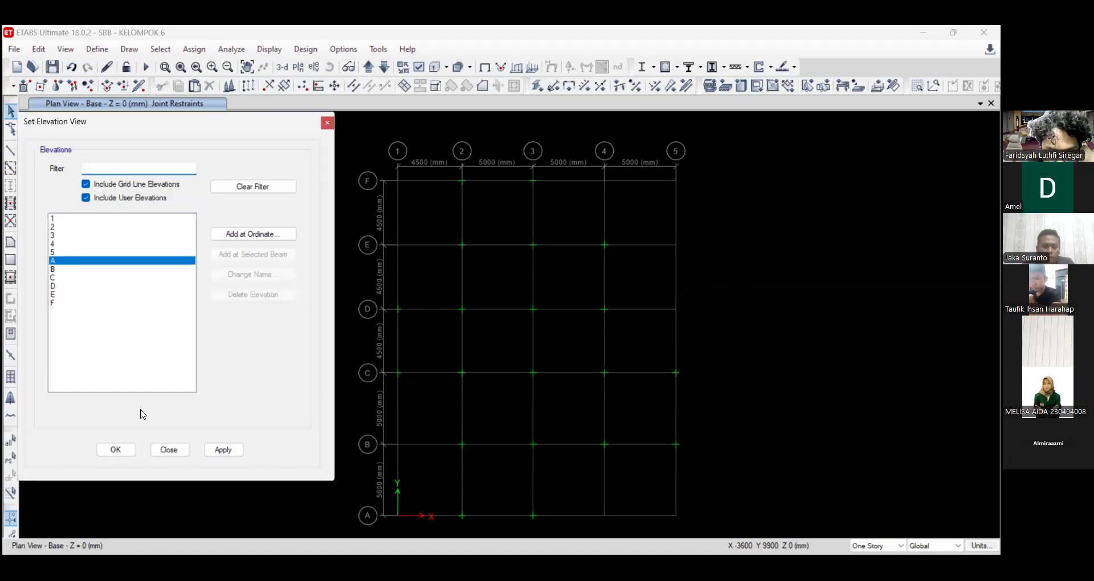
left_click(119, 449)
left_click(369, 67)
left_click(368, 67)
left_click(368, 67)
left_click(369, 67)
left_click(368, 67)
left_click(369, 67)
left_click(368, 67)
left_click(368, 67)
left_click(368, 67)
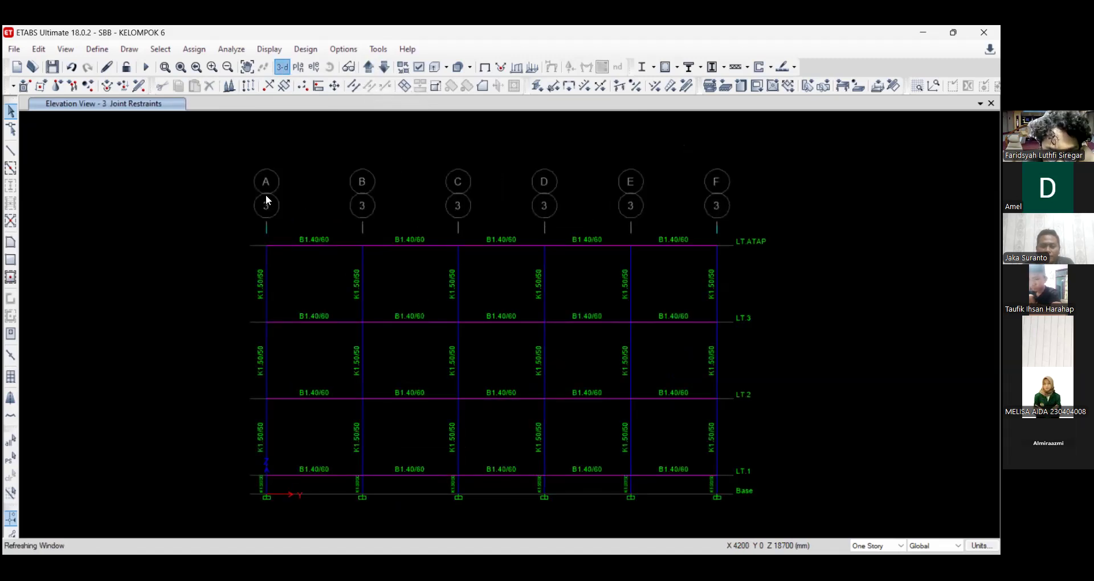
- Display the whole building in the 3-D view as the undeformed shape with extruded frame members
left_click(282, 67)
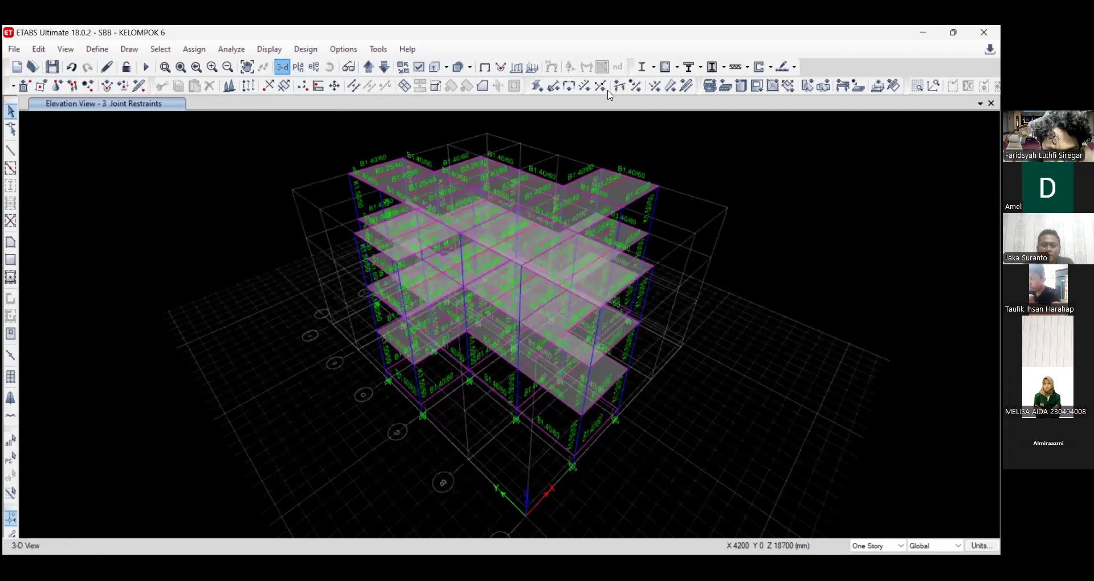
left_click(518, 214)
left_click(443, 518)
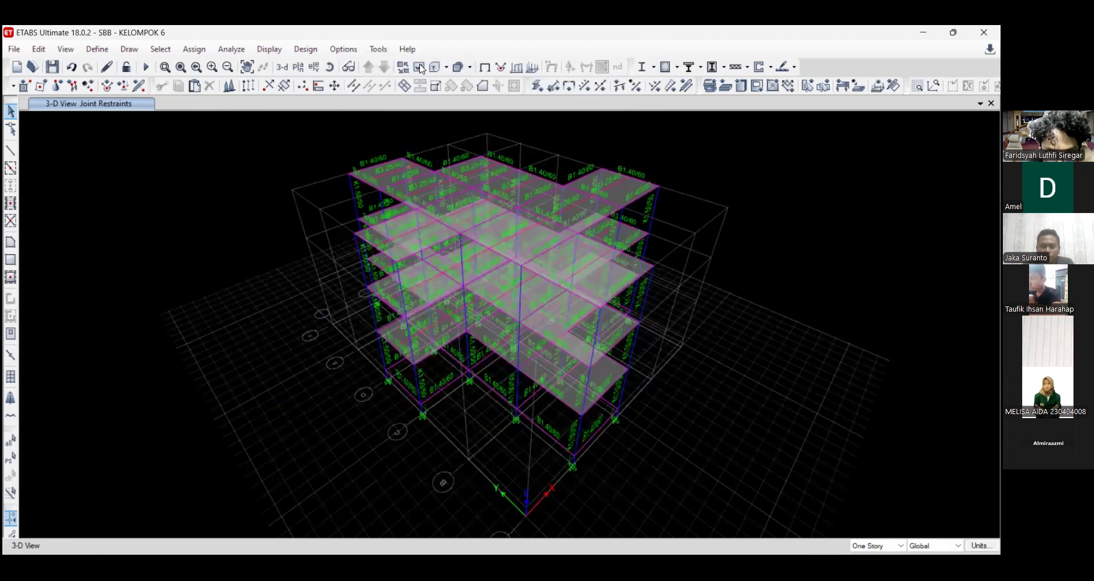
left_click(484, 68)
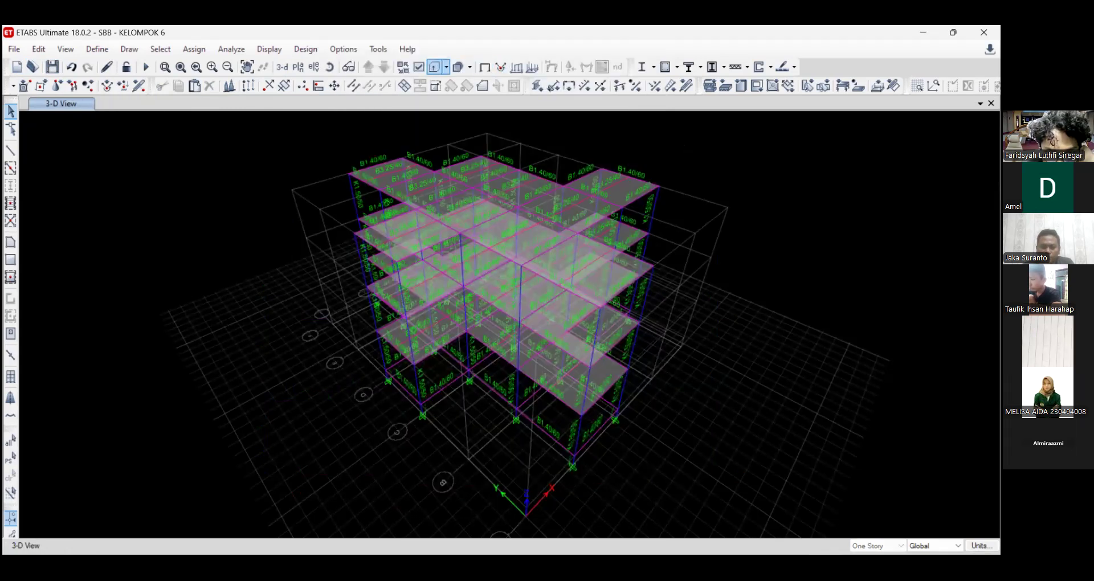
left_click(419, 67)
left_click(507, 213)
left_click(442, 523)
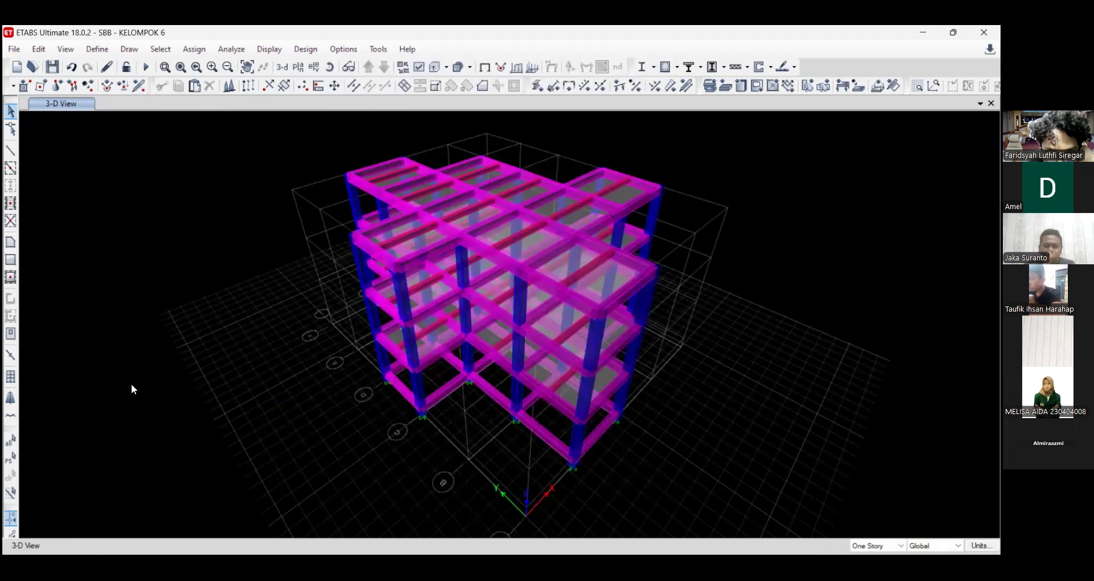
- Inspect the extruded 3-D building model from several sides and save the model
left_click(330, 68)
left_click_drag(153, 395, 154, 397)
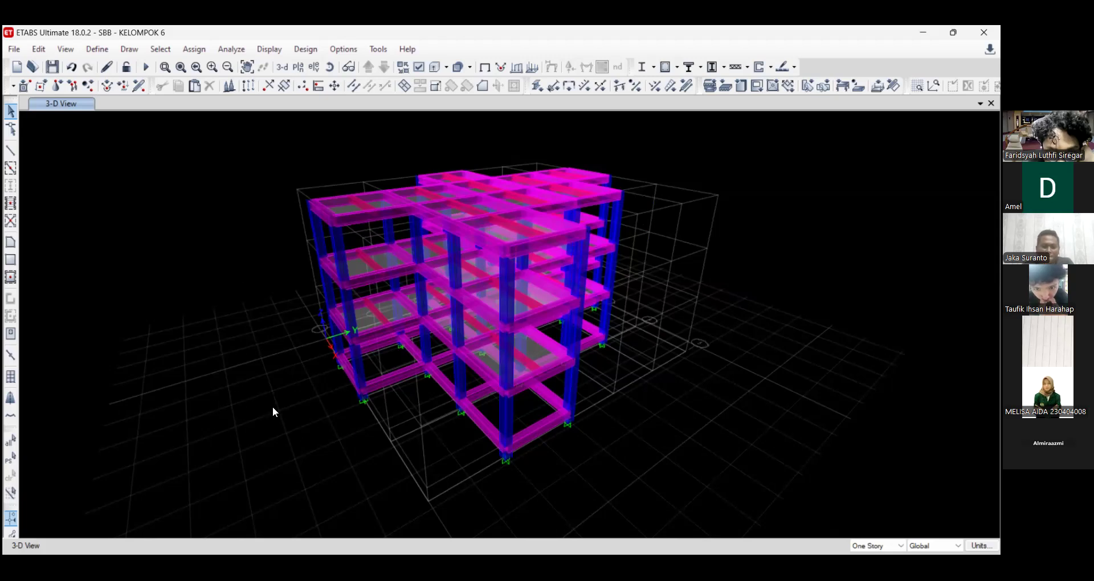
left_click(54, 69)
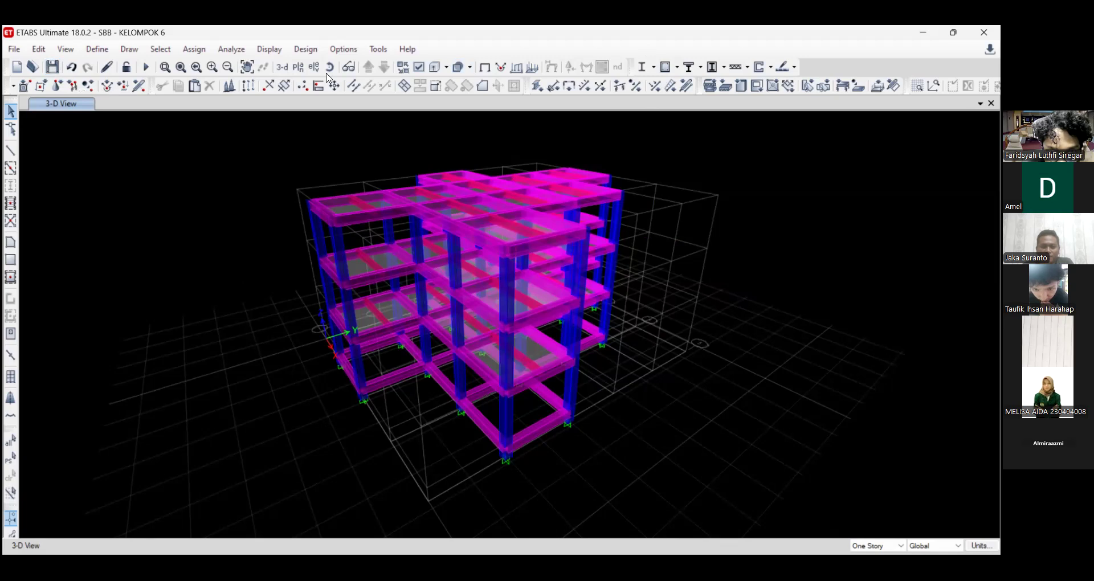
left_click_drag(214, 163, 244, 153)
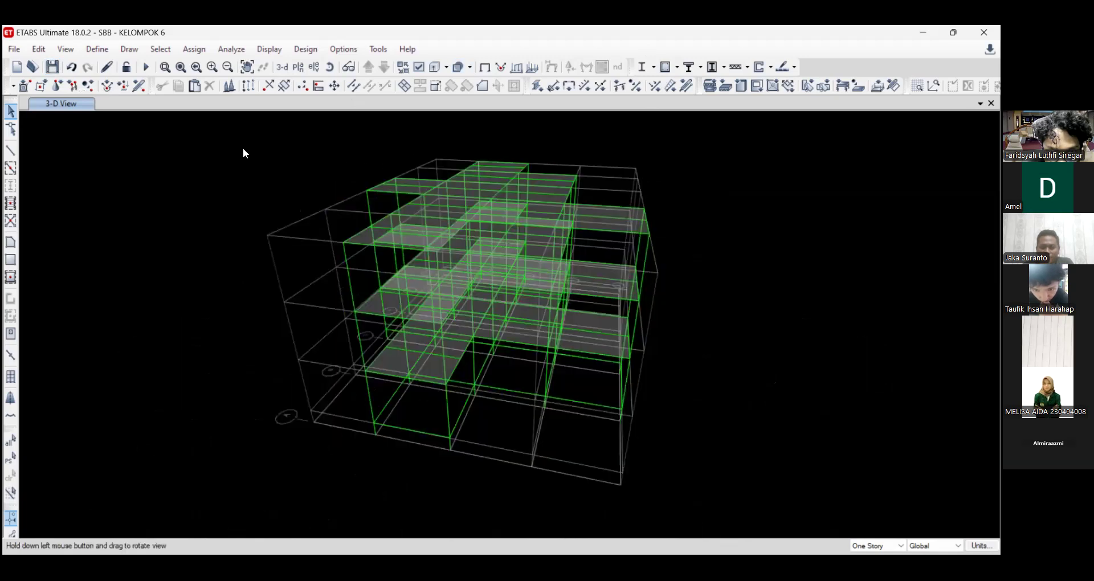
left_click_drag(439, 343, 436, 182)
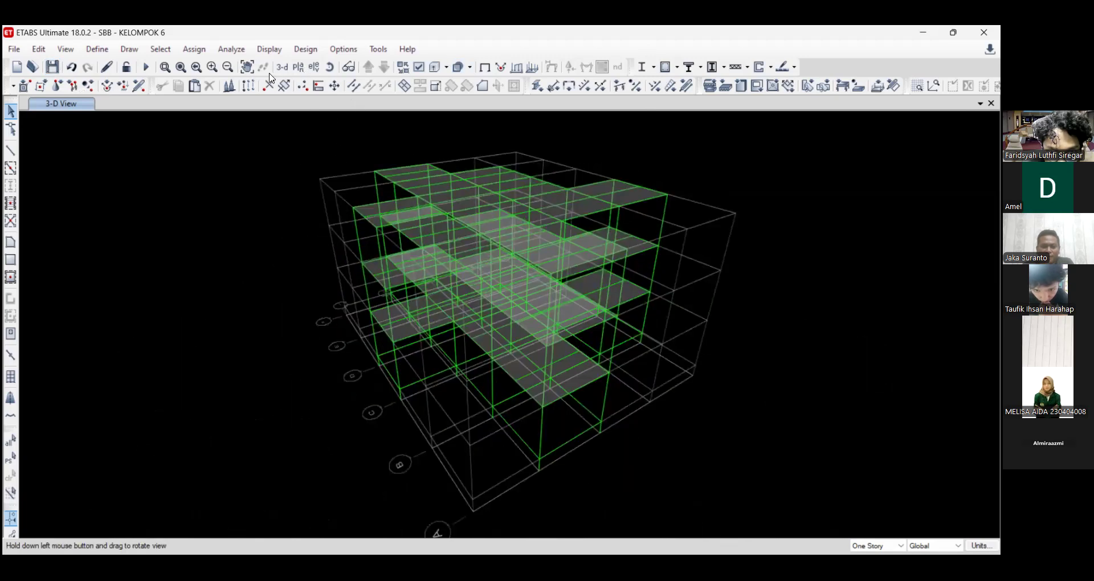
left_click_drag(409, 131, 407, 173)
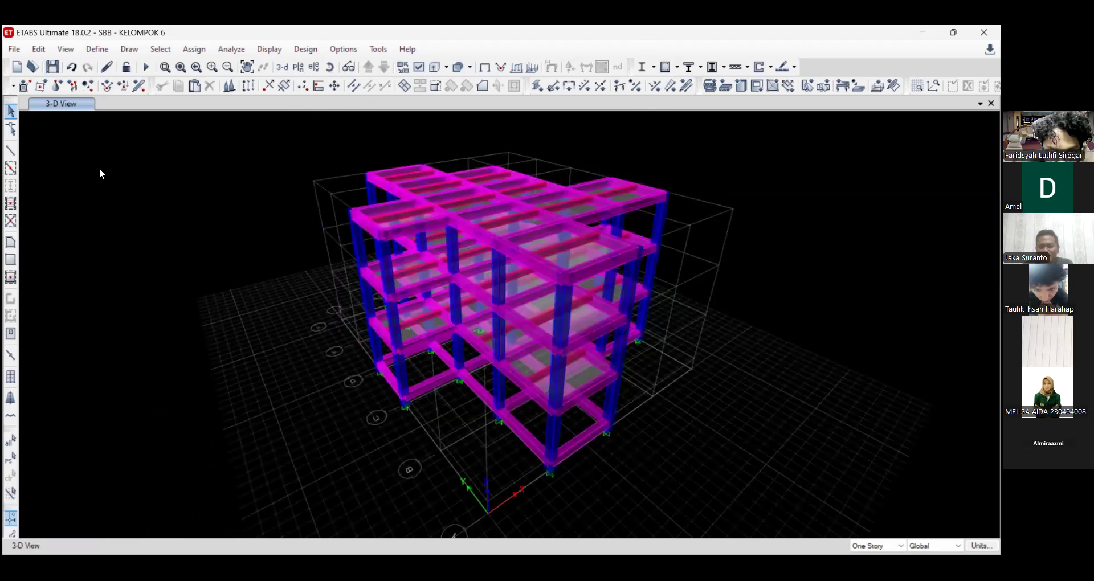
left_click_drag(99, 169, 273, 174)
left_click_drag(99, 169, 88, 169)
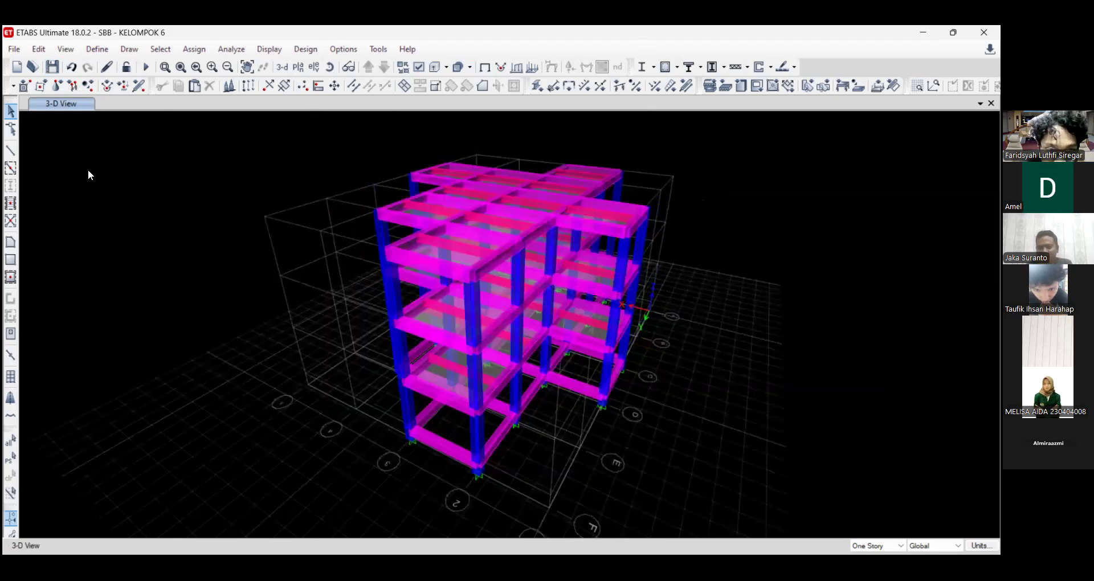
left_click(51, 67)
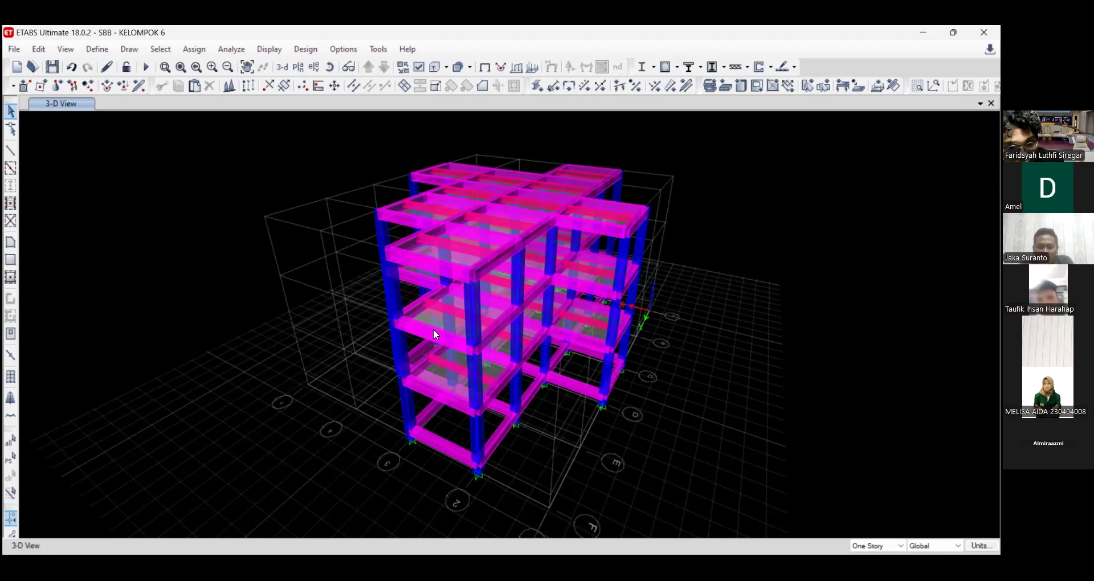
left_click(331, 67)
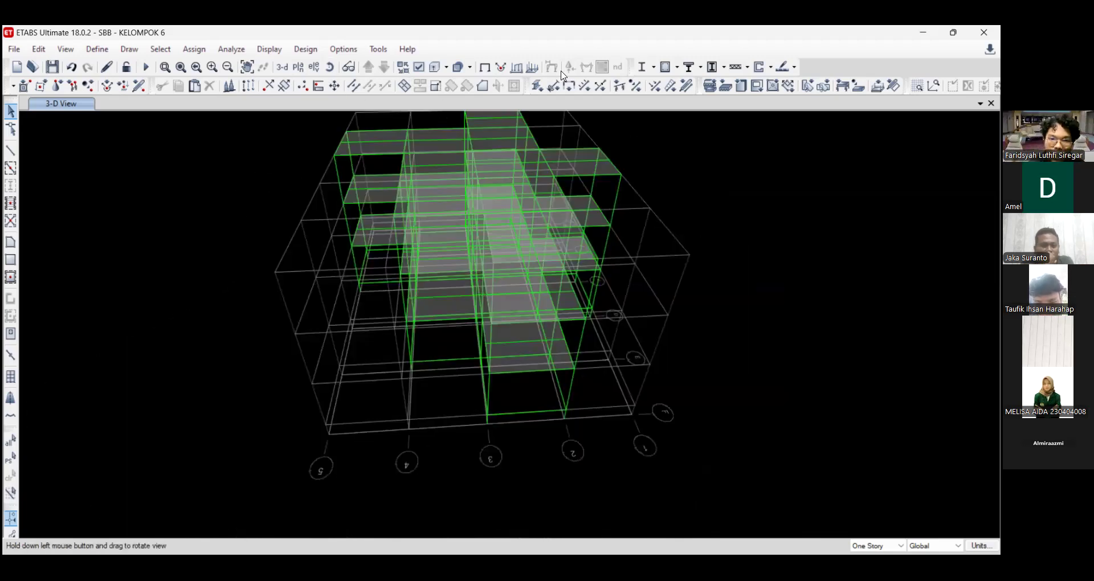
left_click_drag(563, 76, 574, 55)
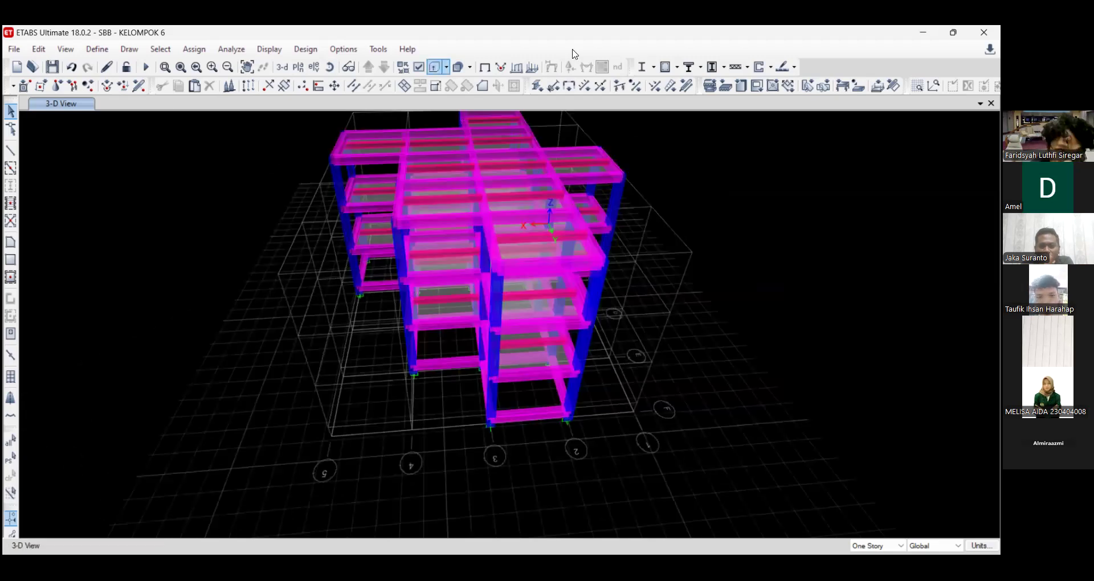
key("ctrl+s")
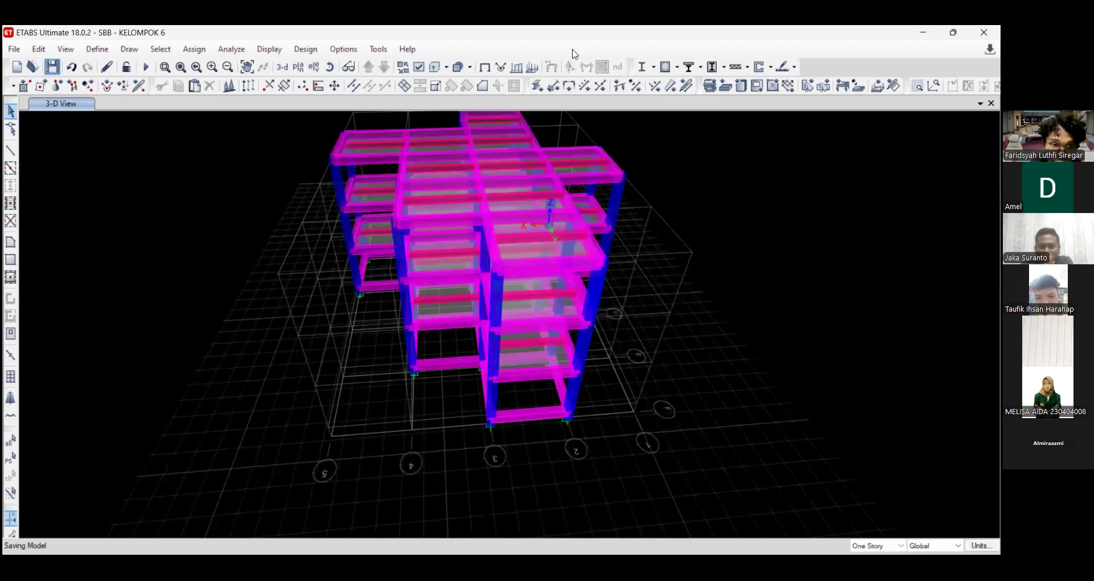
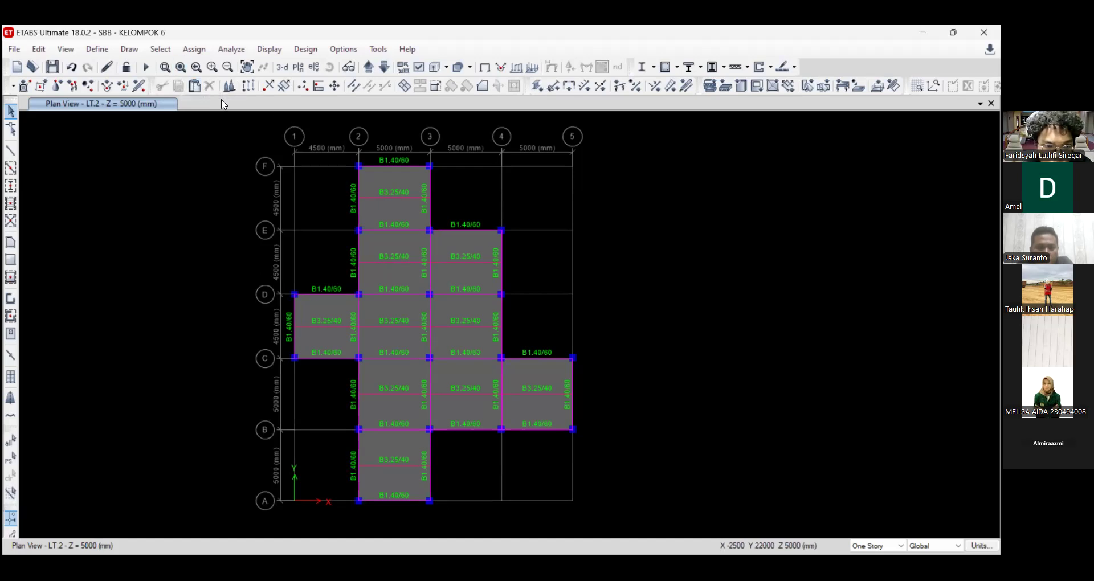
- Pan the LT.2 plan view slightly, open its print preview and set the paper size to A4
left_click(247, 69)
left_click_drag(267, 163, 293, 166)
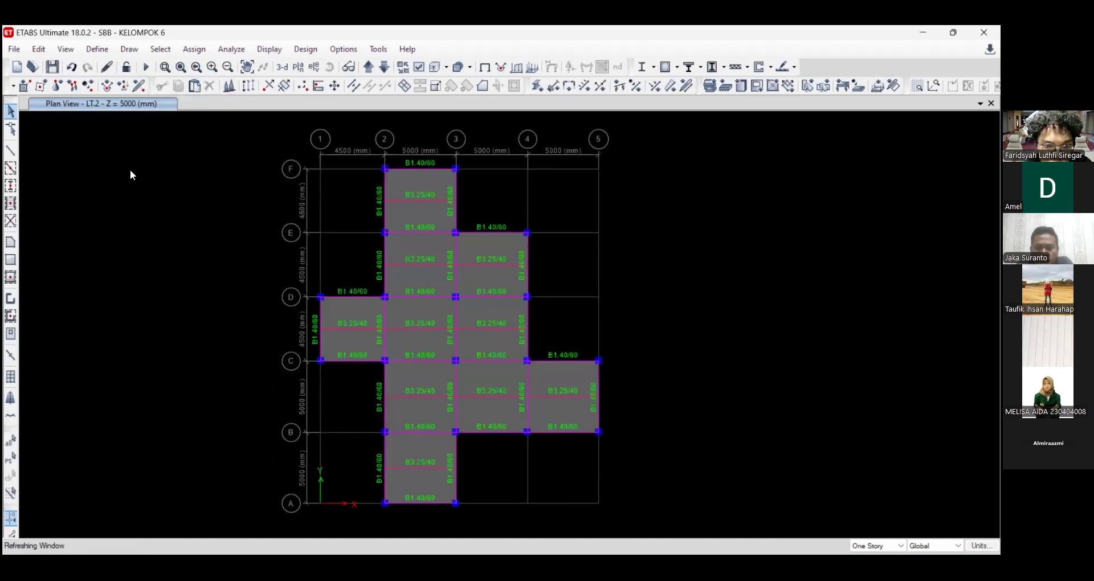
left_click(14, 49)
left_click(67, 234)
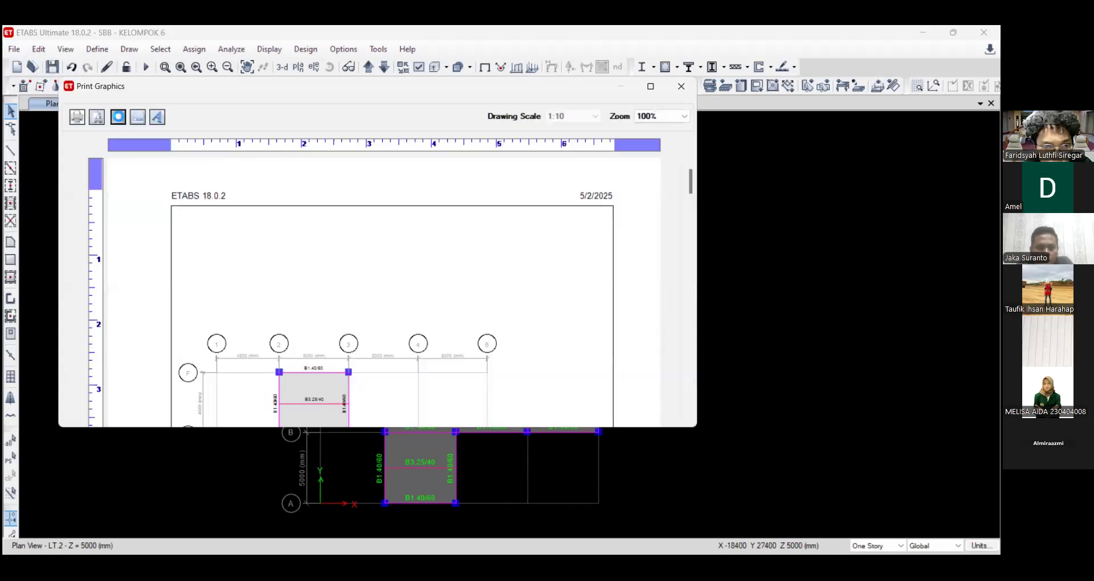
left_click(118, 117)
left_click(525, 251)
left_click(484, 264)
left_click(536, 370)
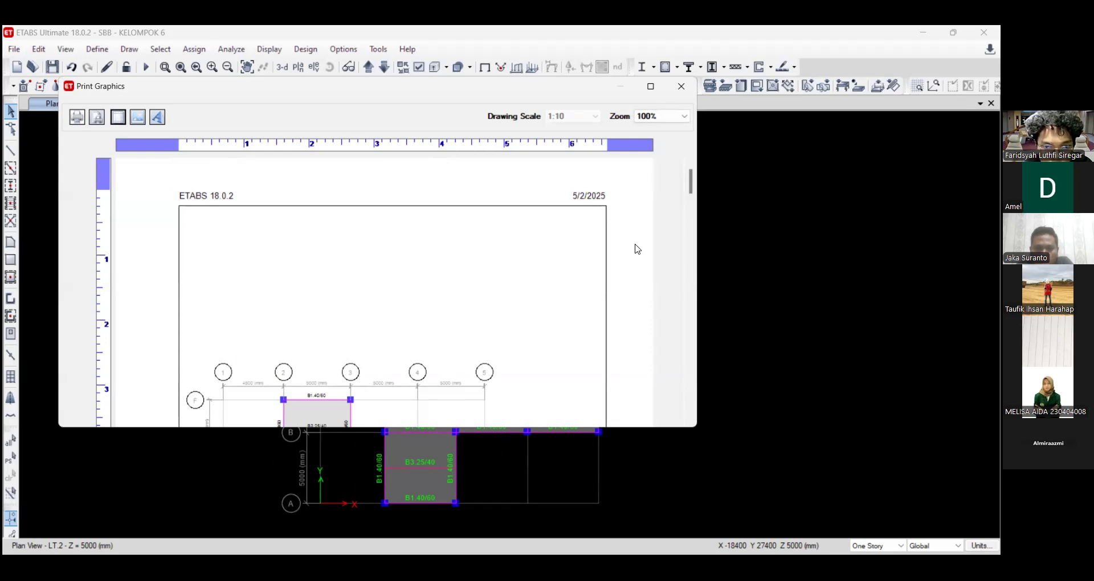
- Check the LT.2 plan in the print preview and print it
scroll(686, 314, "down", 5)
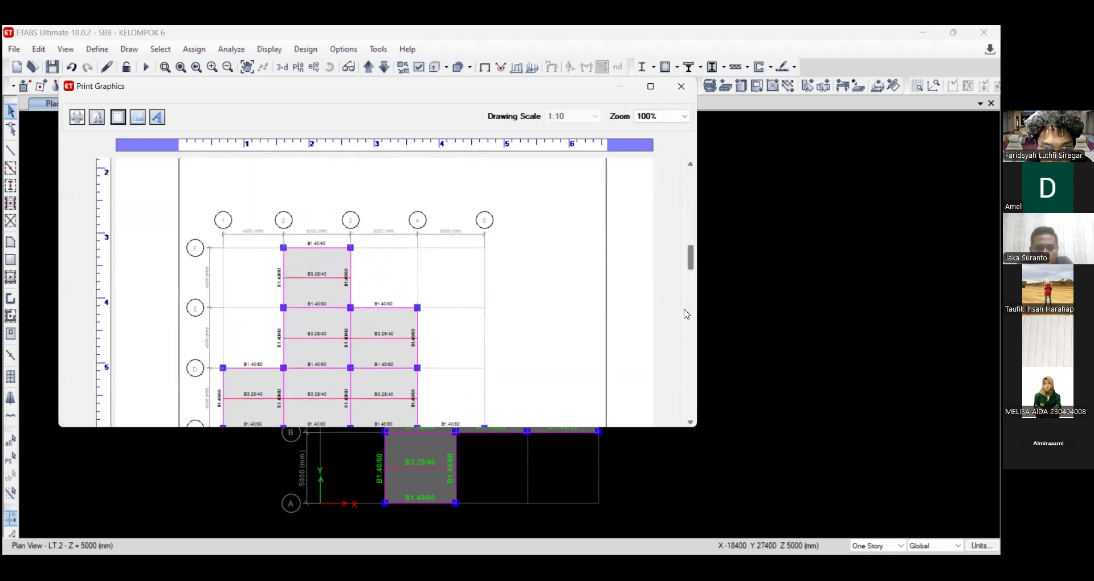
scroll(686, 314, "down", 3)
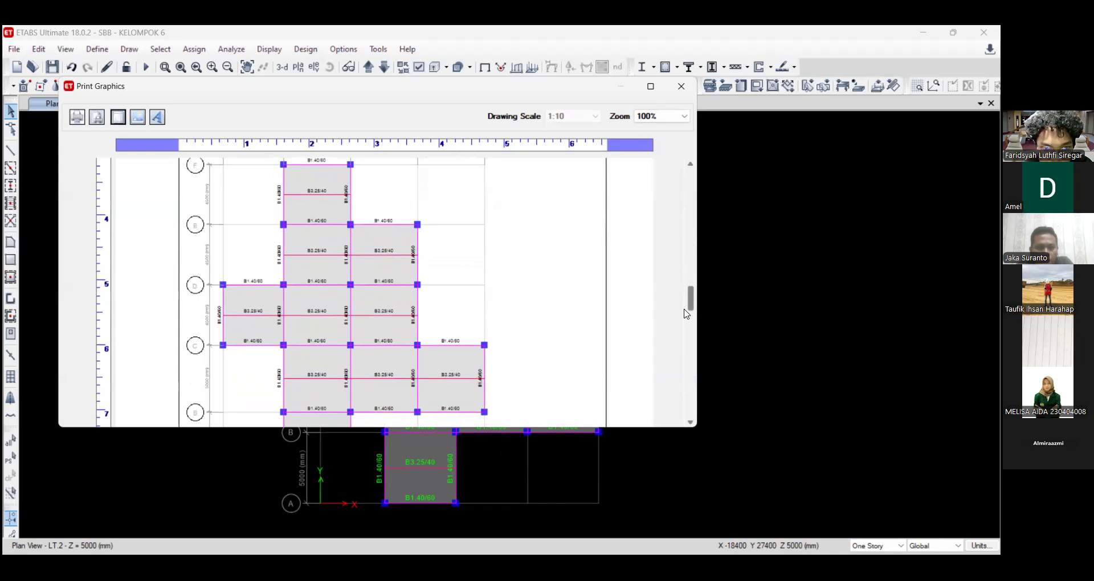
left_click(79, 121)
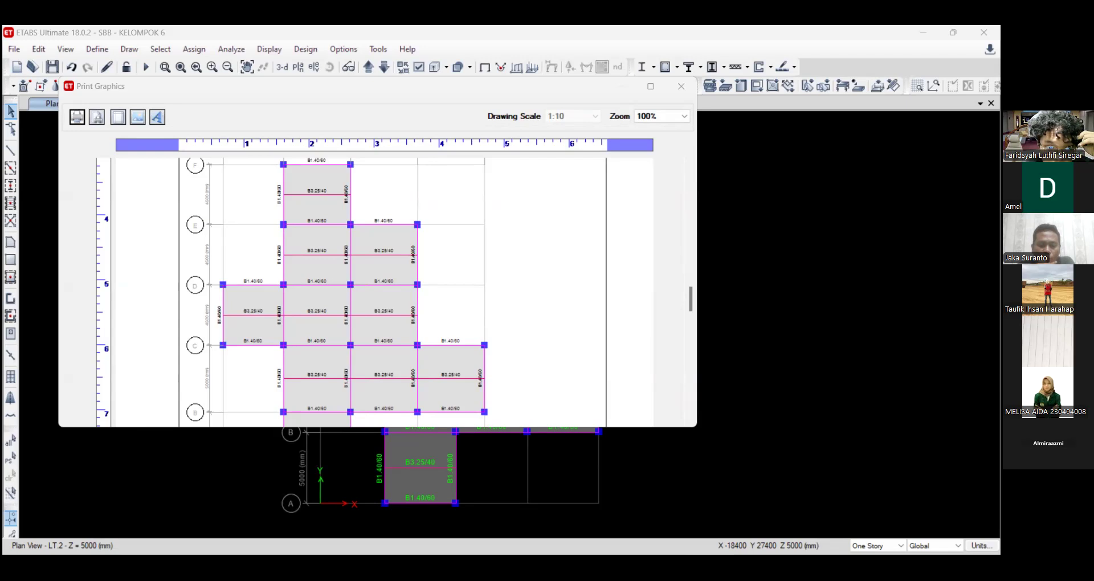
- Display the elevation view along grid line A
left_click(303, 70)
left_click(63, 261)
left_click(116, 450)
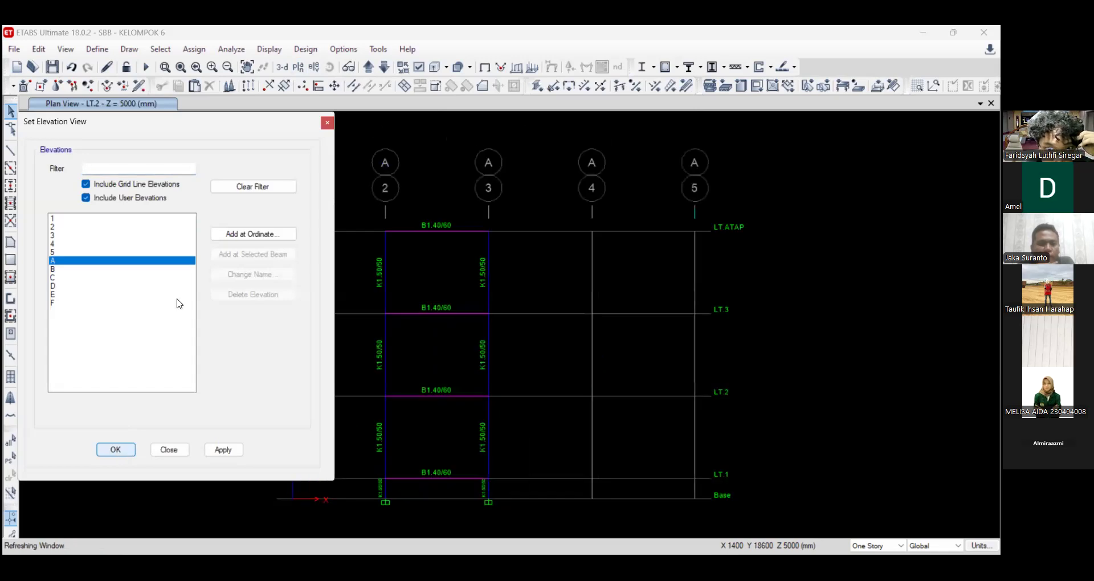
- Print the elevation A view on A4 paper in portrait orientation
left_click(7, 50)
left_click(33, 236)
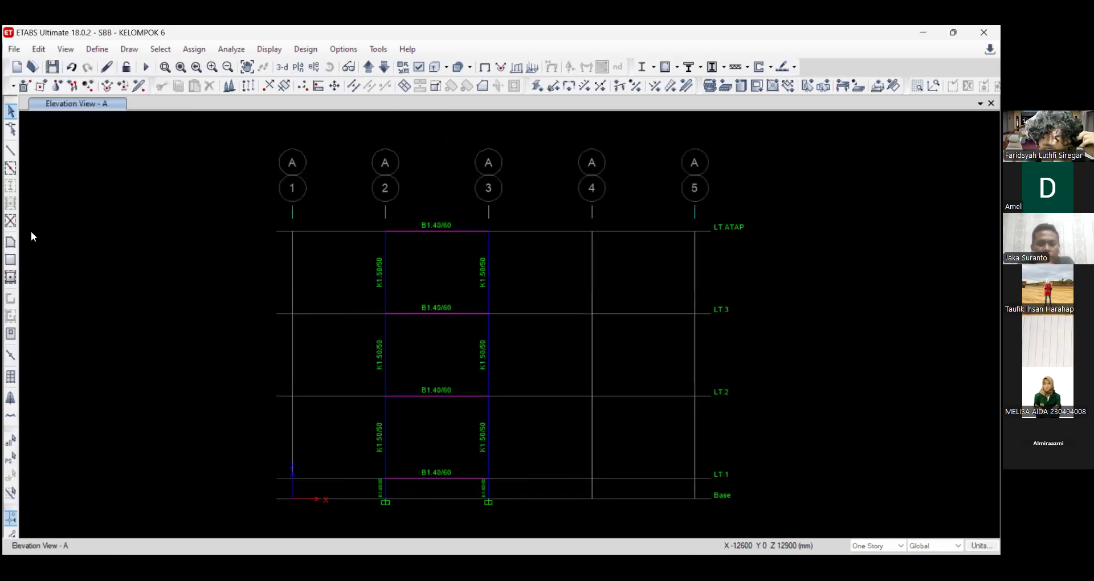
left_click(168, 168)
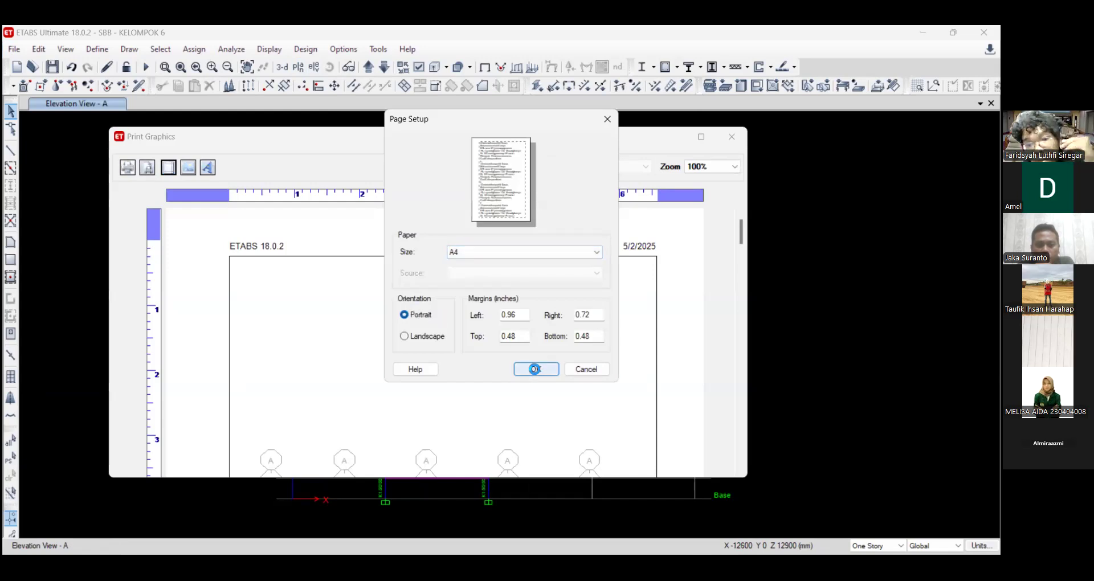
left_click(534, 369)
left_click(128, 168)
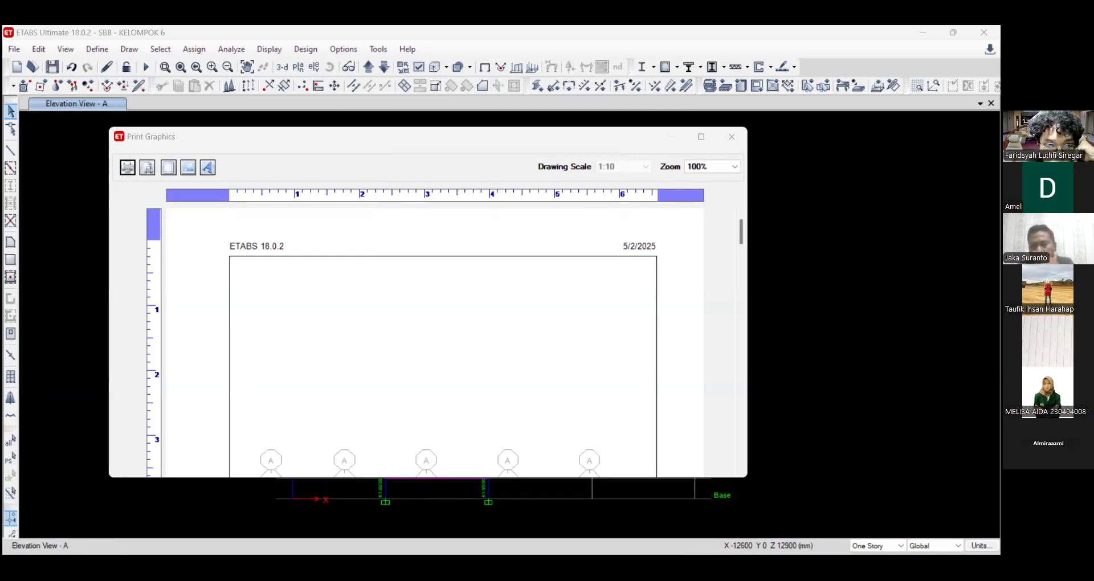
left_click(483, 362)
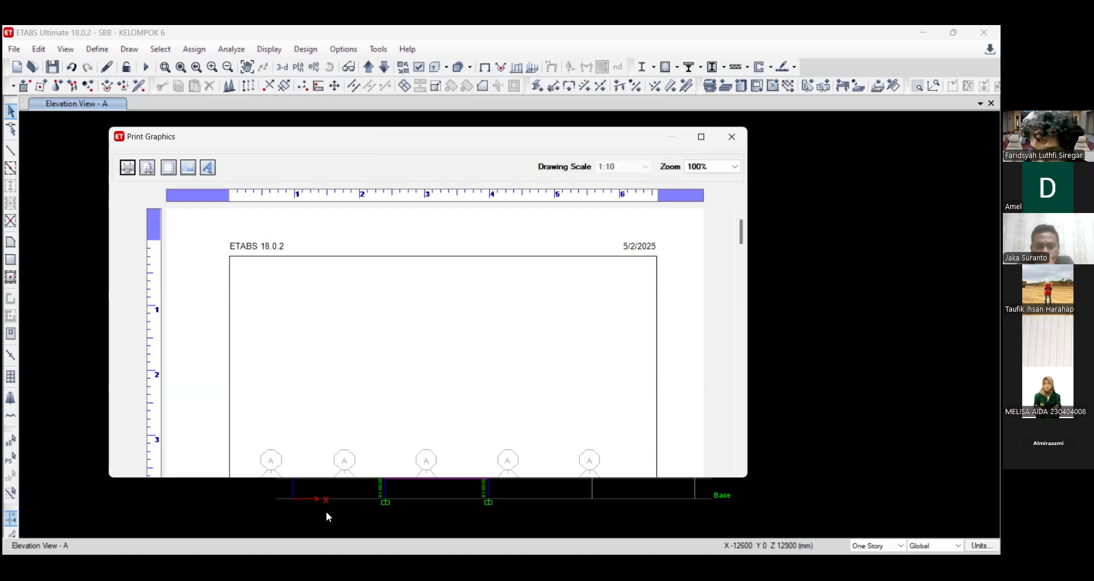
key("alt+Tab")
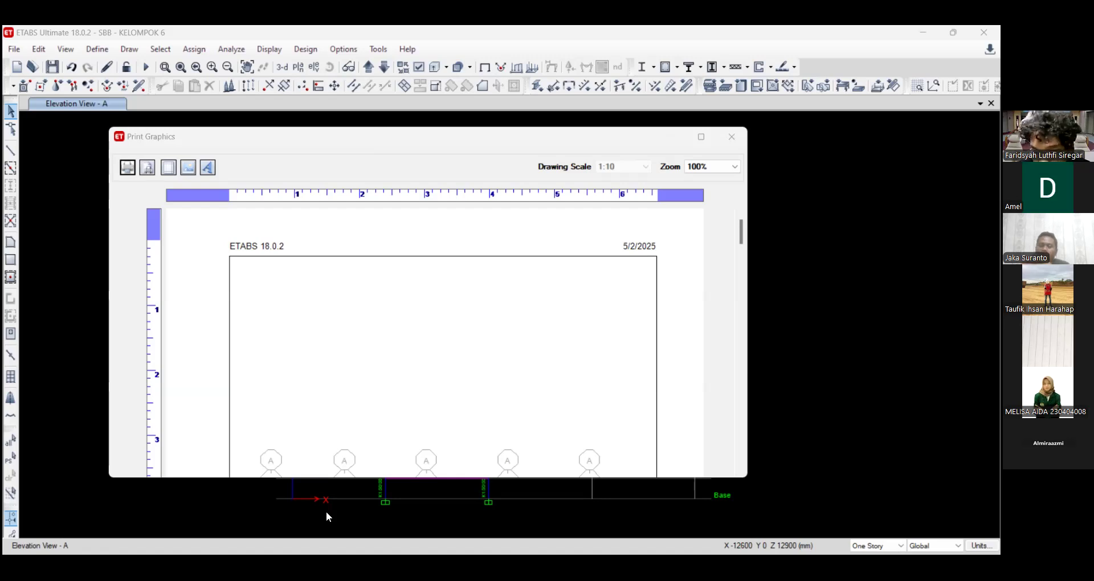